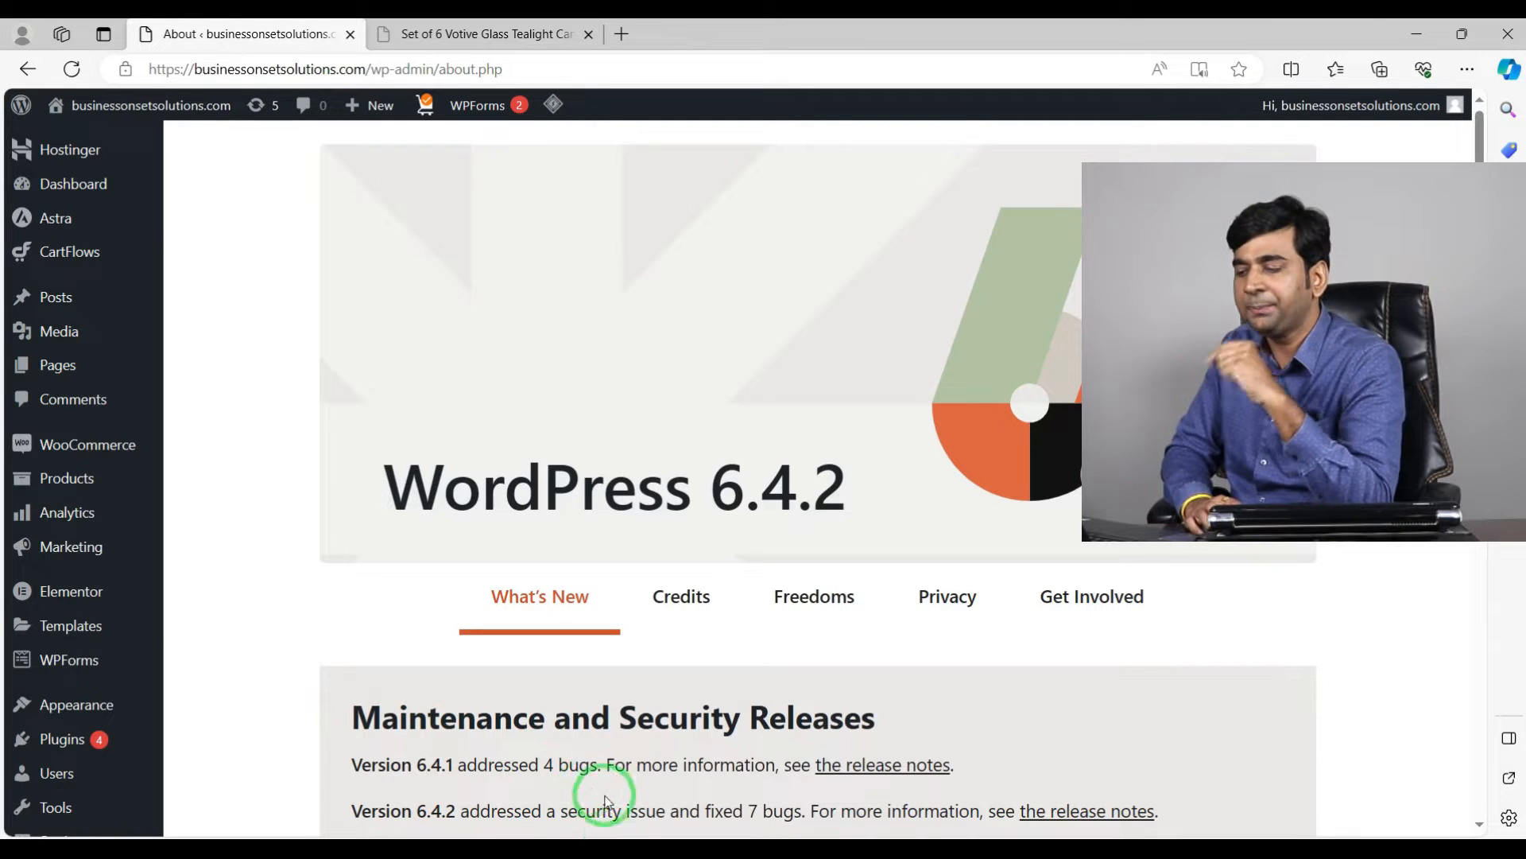
Step: Open the Shiprocket registration page and allow its push notifications
{"action": "mouse_move", "coordinate": [572, 841]}
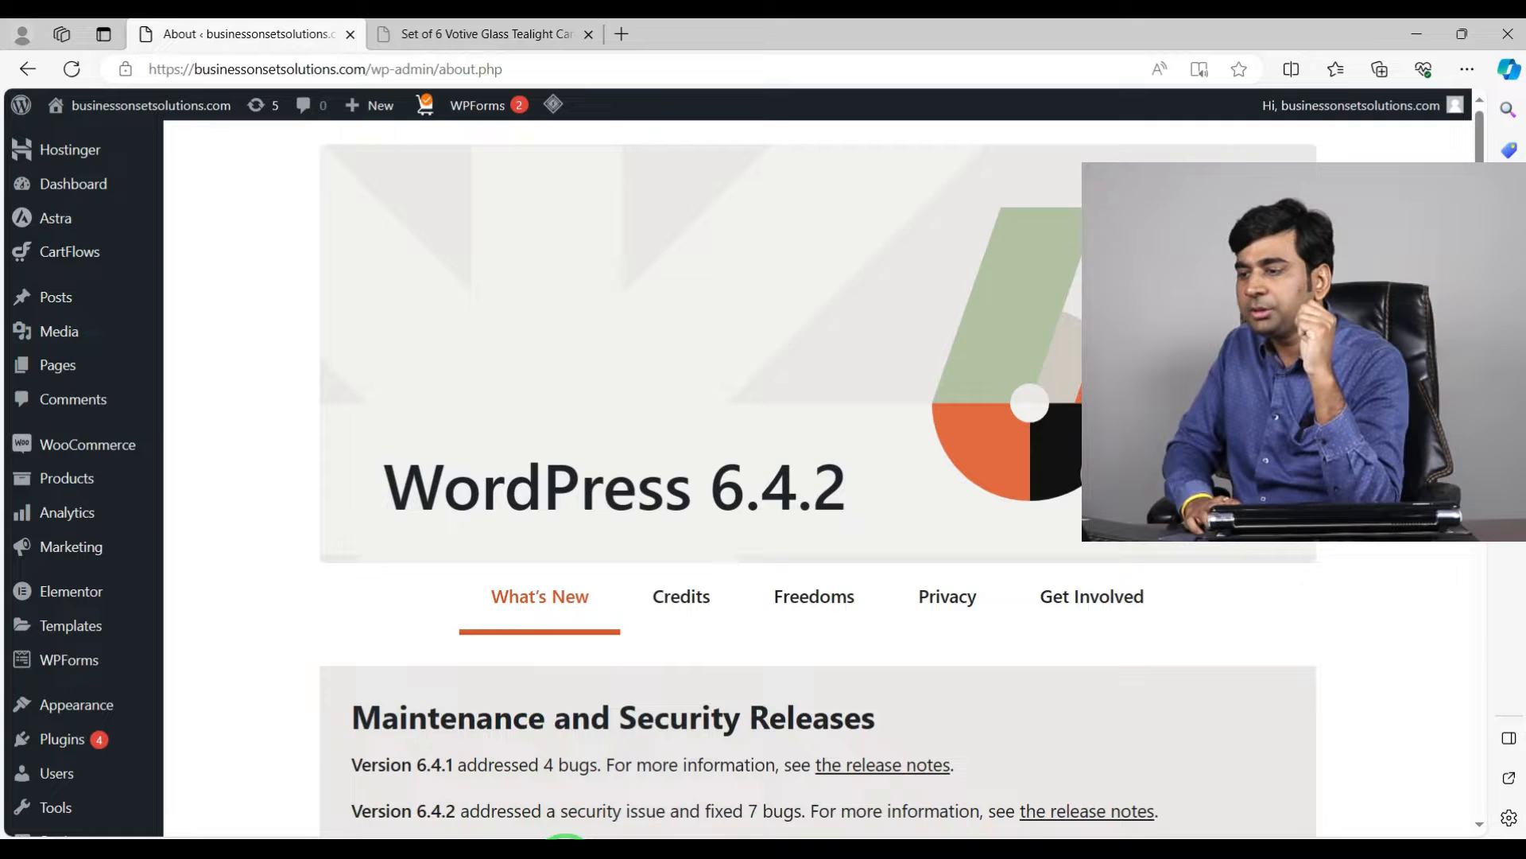
{"action": "left_click", "coordinate": [654, 775]}
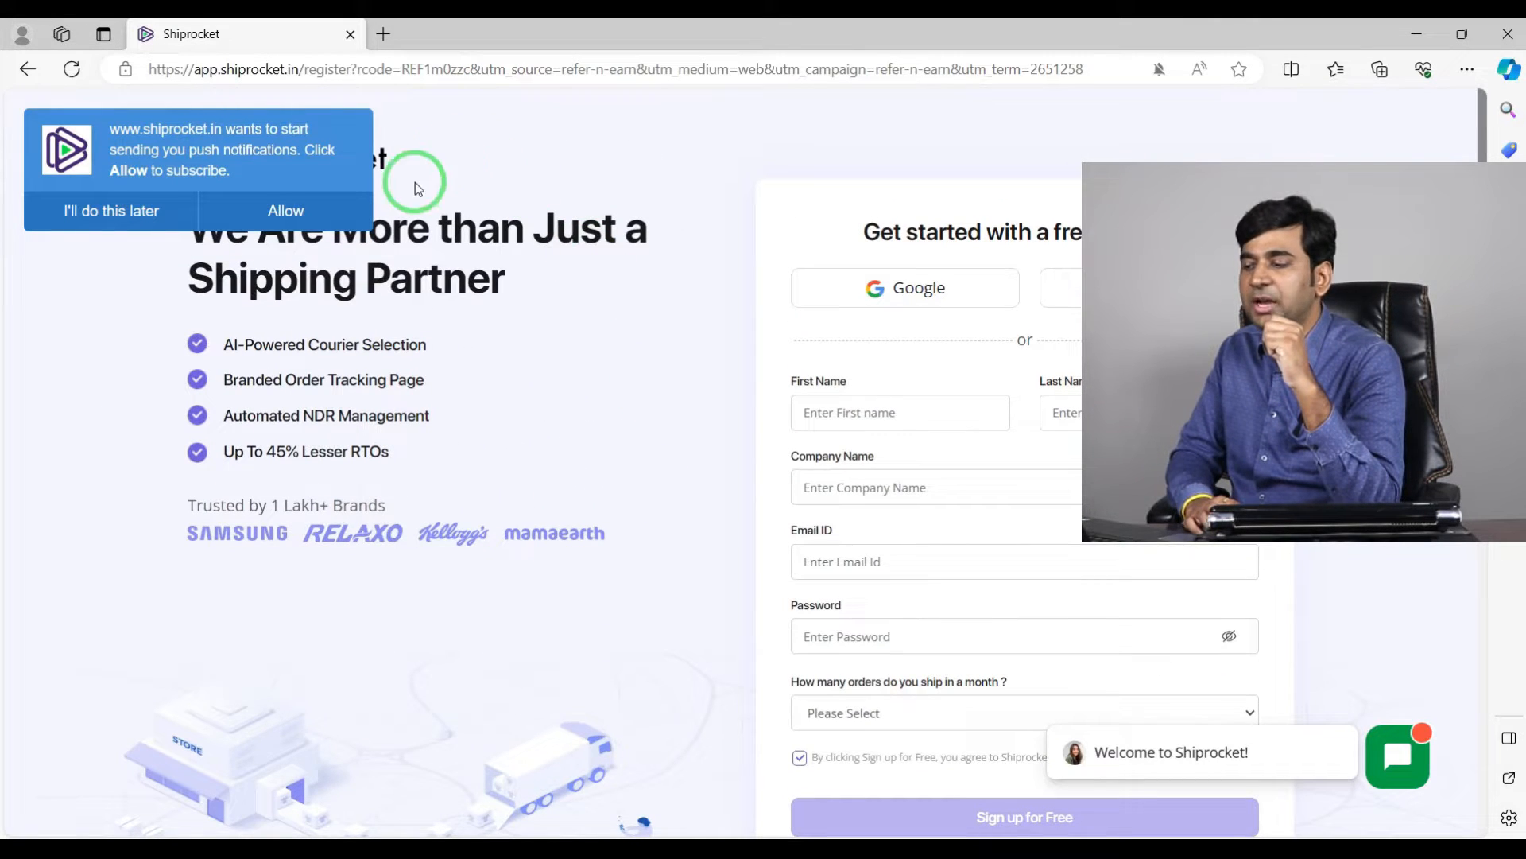
{"action": "left_click", "coordinate": [284, 227]}
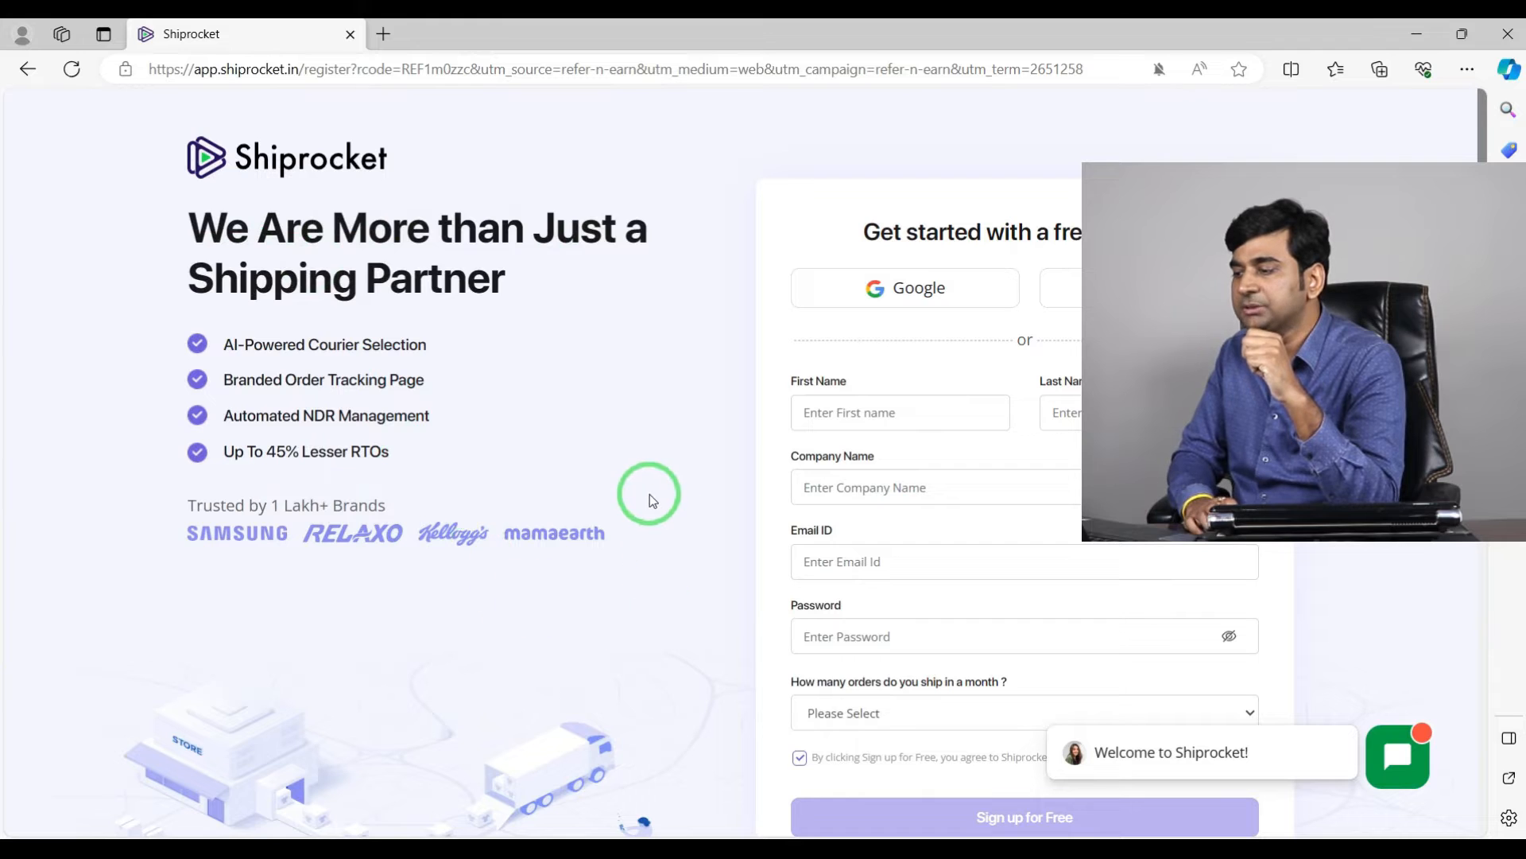
Step: Go through the sign-up form's First Name, Company Name, Email ID and Password fields
{"action": "scroll", "coordinate": [649, 498], "scroll_direction": "down", "scroll_amount": 3}
{"action": "scroll", "coordinate": [763, 374], "scroll_direction": "up", "scroll_amount": 1}
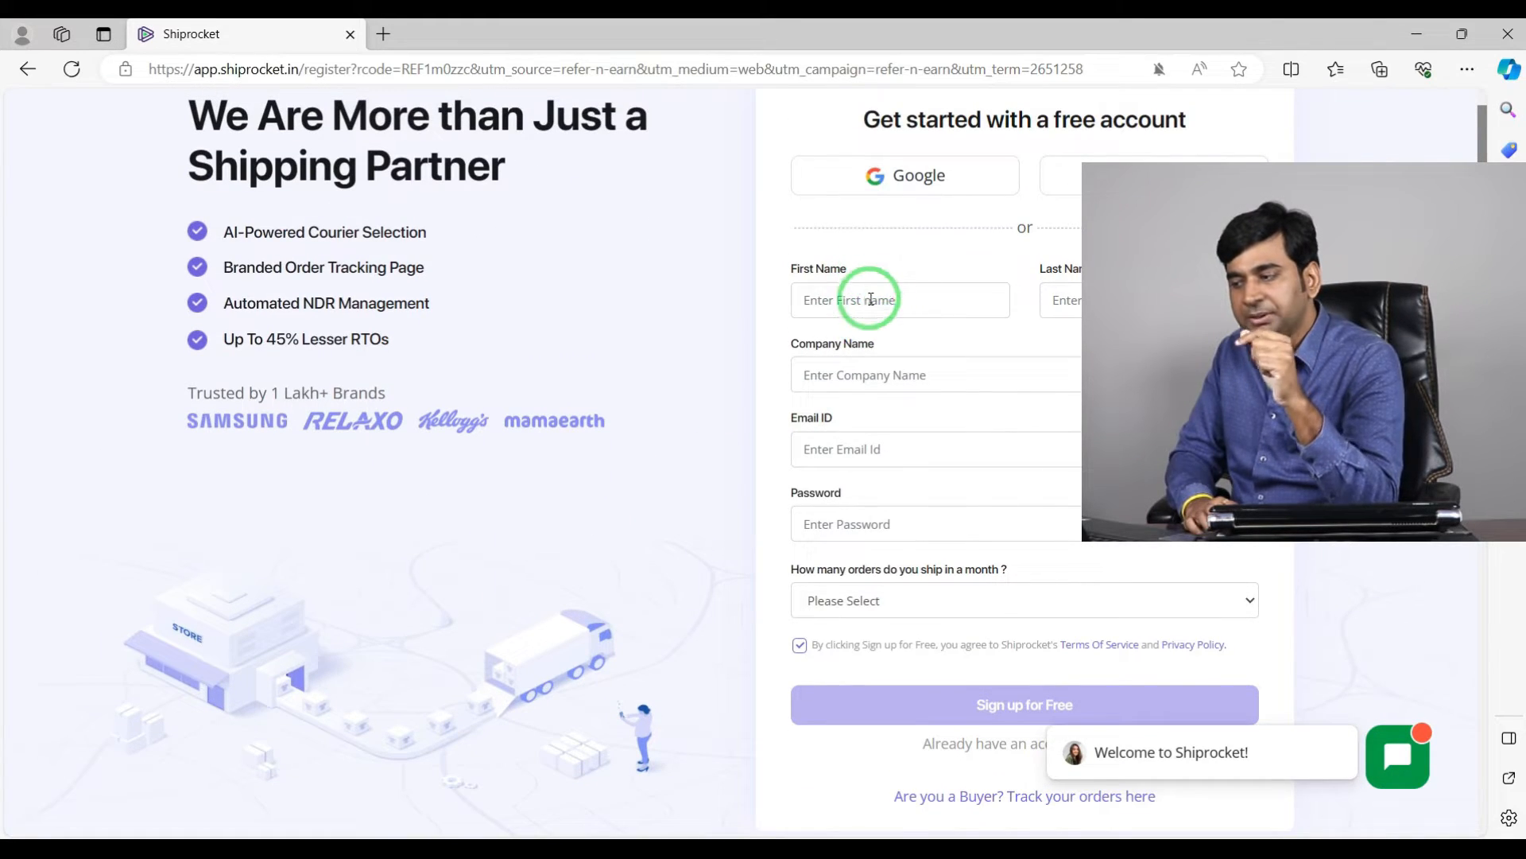
{"action": "left_click", "coordinate": [871, 299]}
{"action": "left_click", "coordinate": [965, 372]}
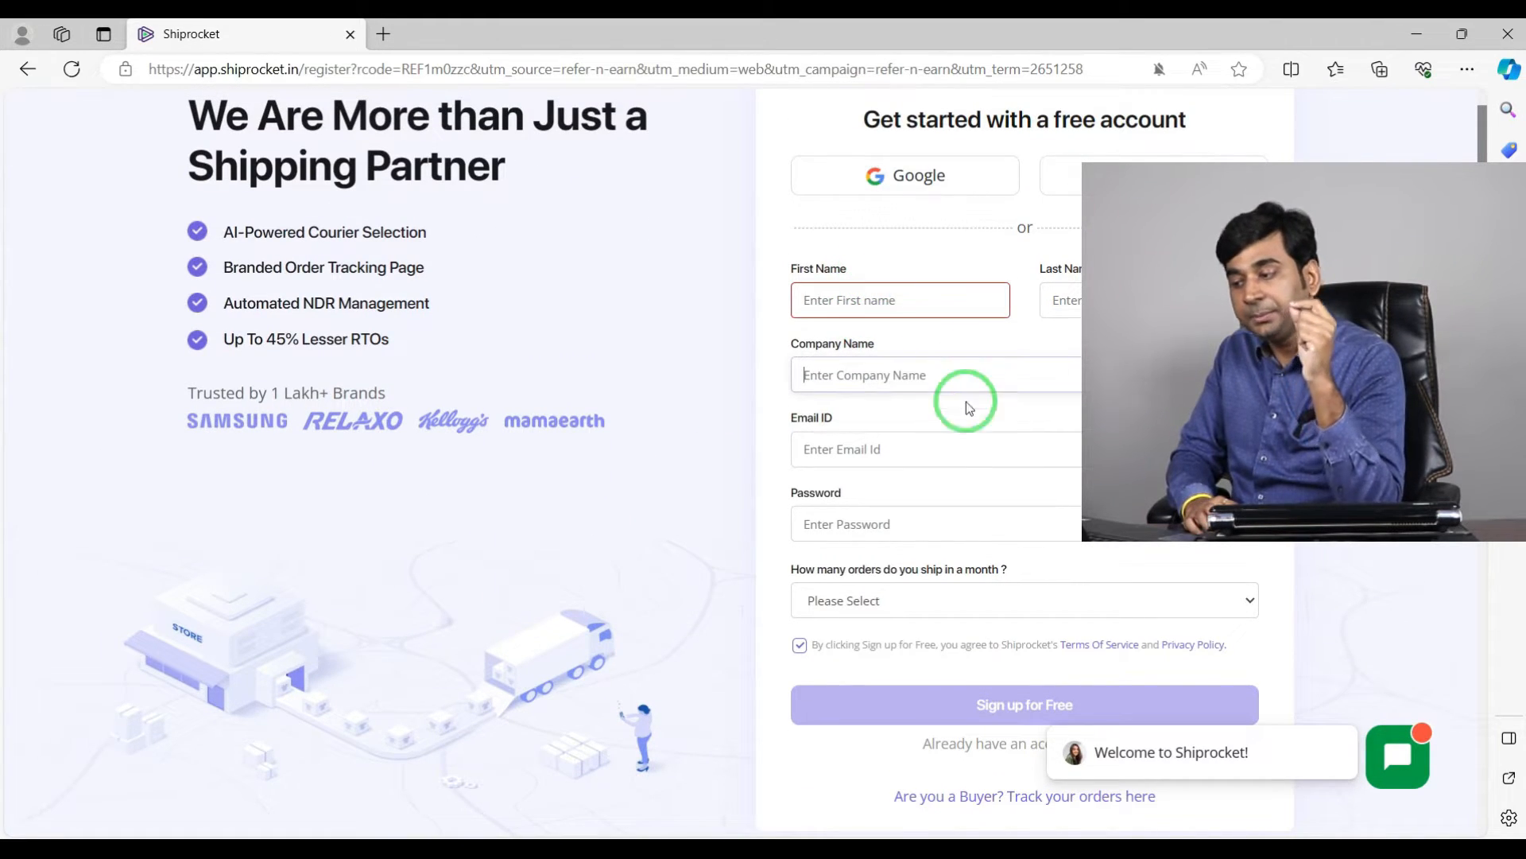
{"action": "left_click", "coordinate": [935, 449]}
{"action": "left_click", "coordinate": [932, 525]}
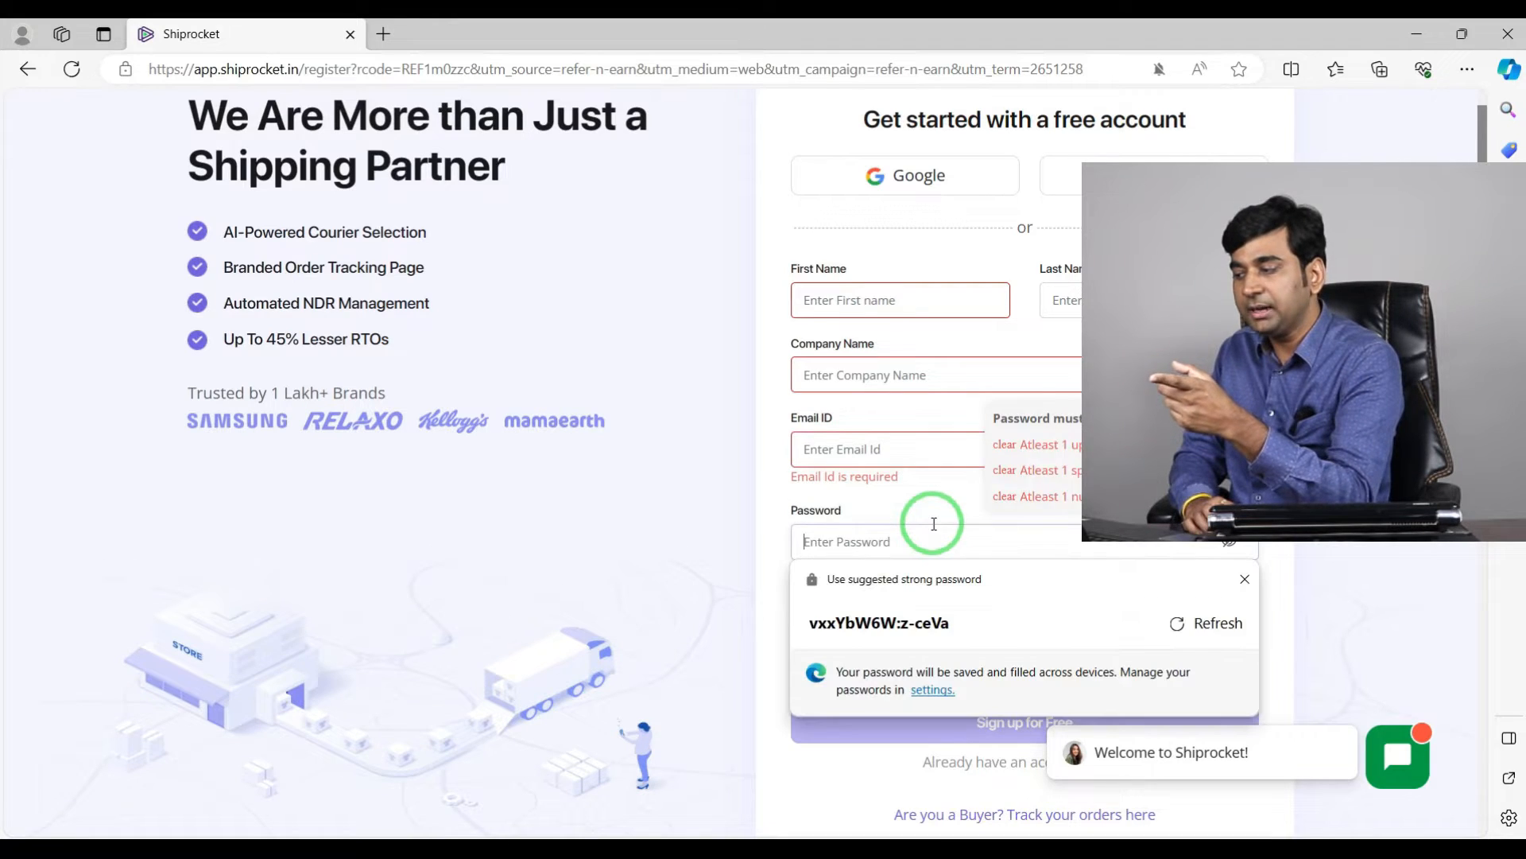
{"action": "left_click", "coordinate": [1342, 531]}
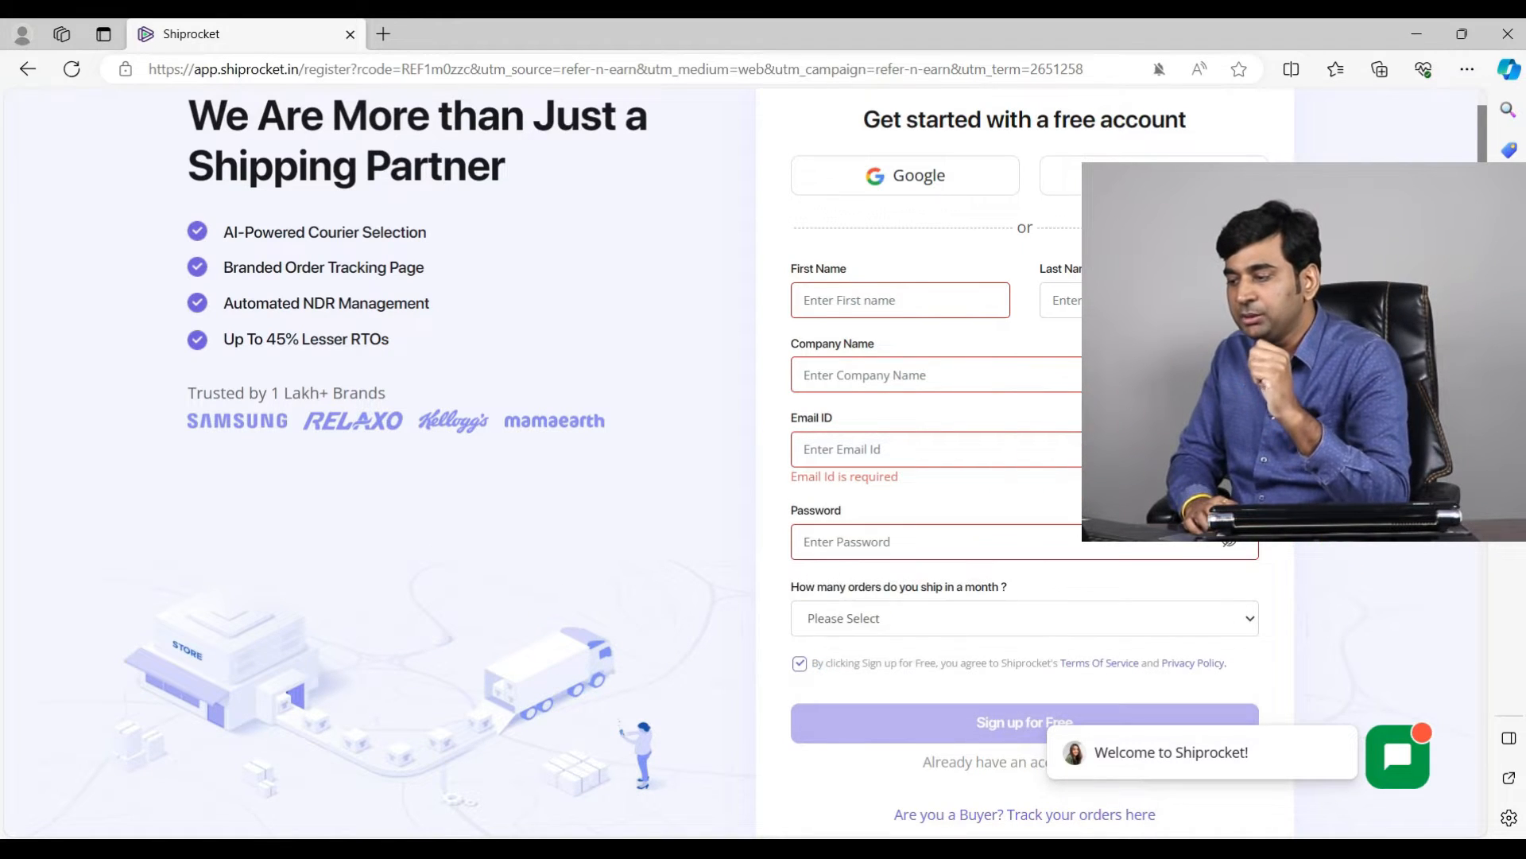
Step: Choose 11-100 orders as the monthly shipping volume in the sign-up form
{"action": "scroll", "coordinate": [965, 463], "scroll_direction": "down", "scroll_amount": 1}
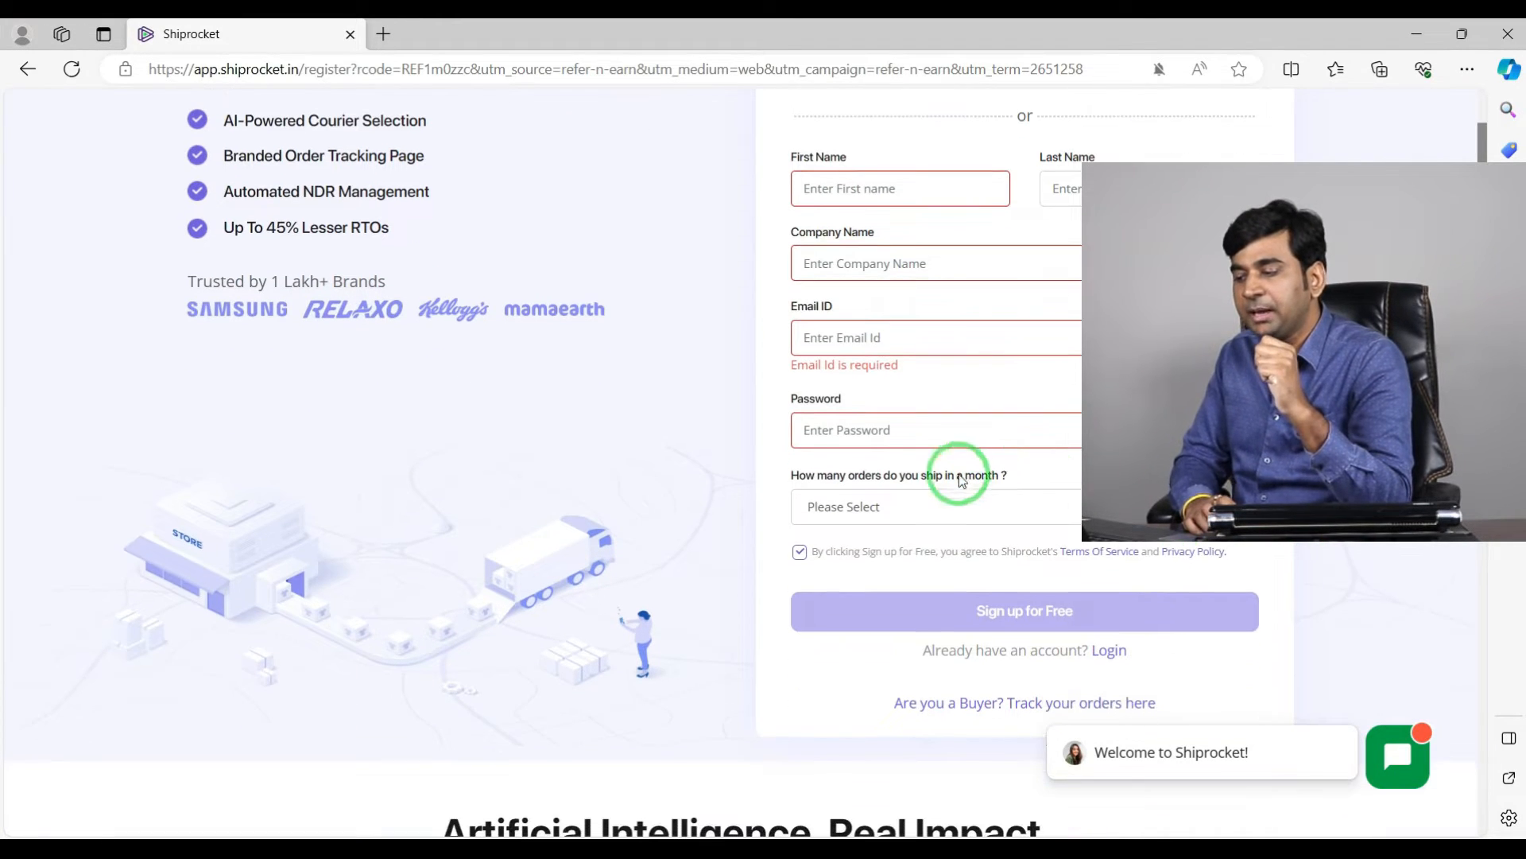
{"action": "left_click", "coordinate": [1012, 507]}
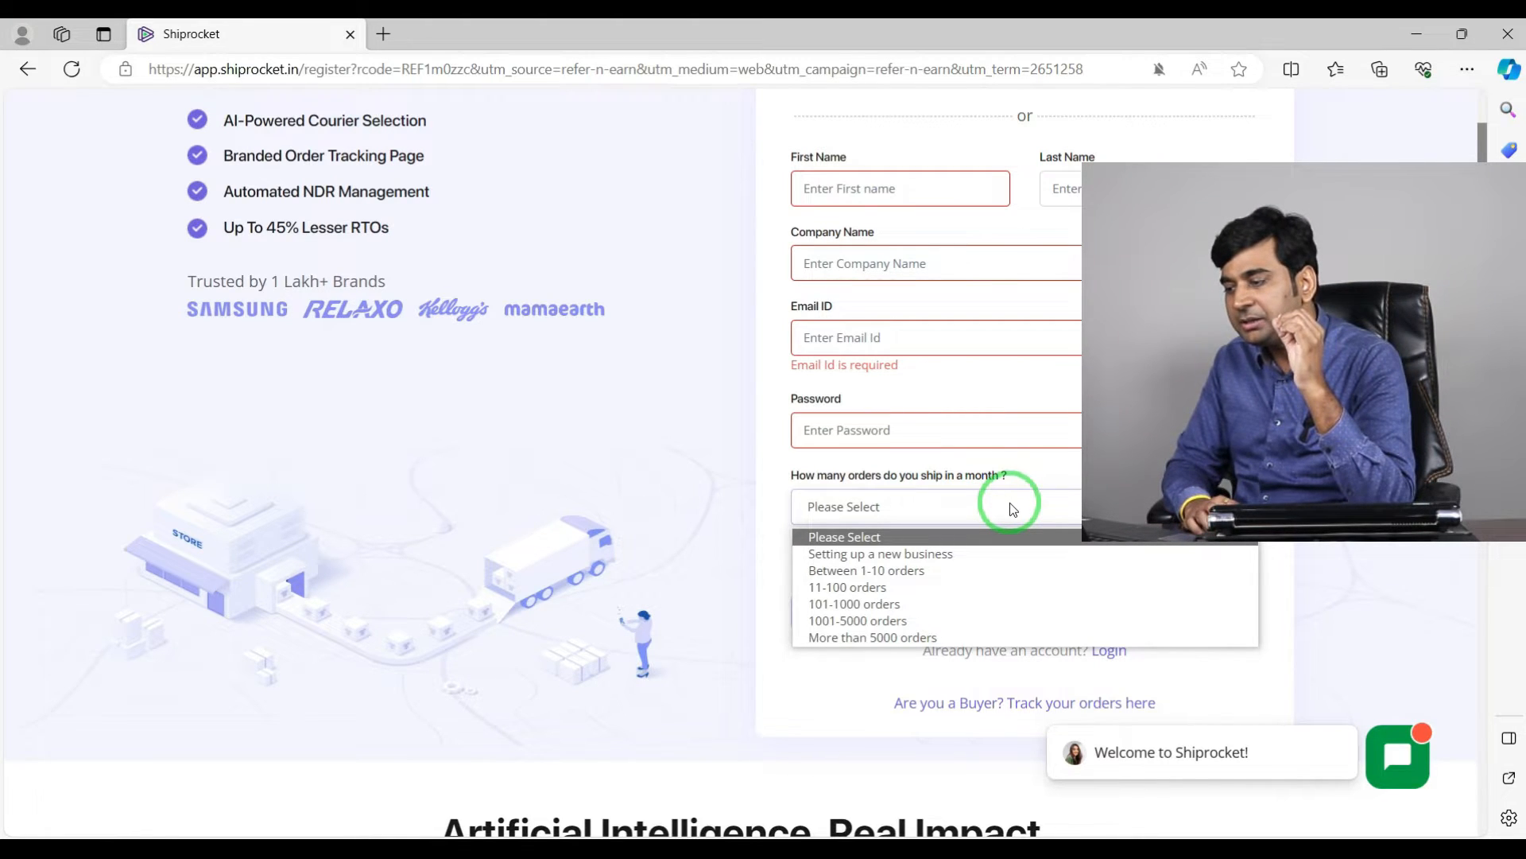
{"action": "left_click", "coordinate": [849, 584]}
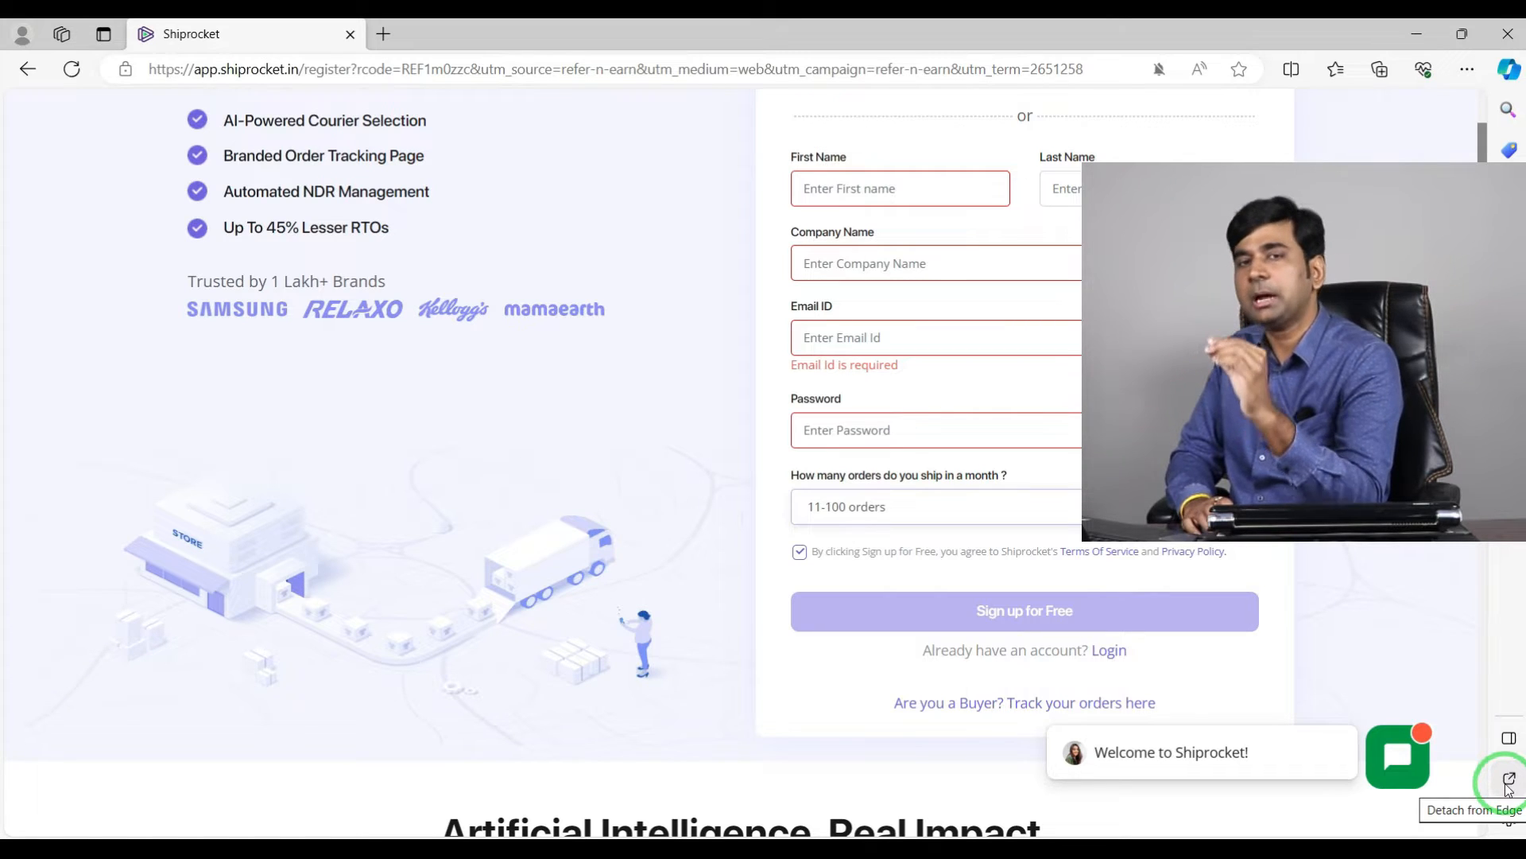
{"action": "scroll", "coordinate": [1483, 775], "scroll_direction": "up", "scroll_amount": 3}
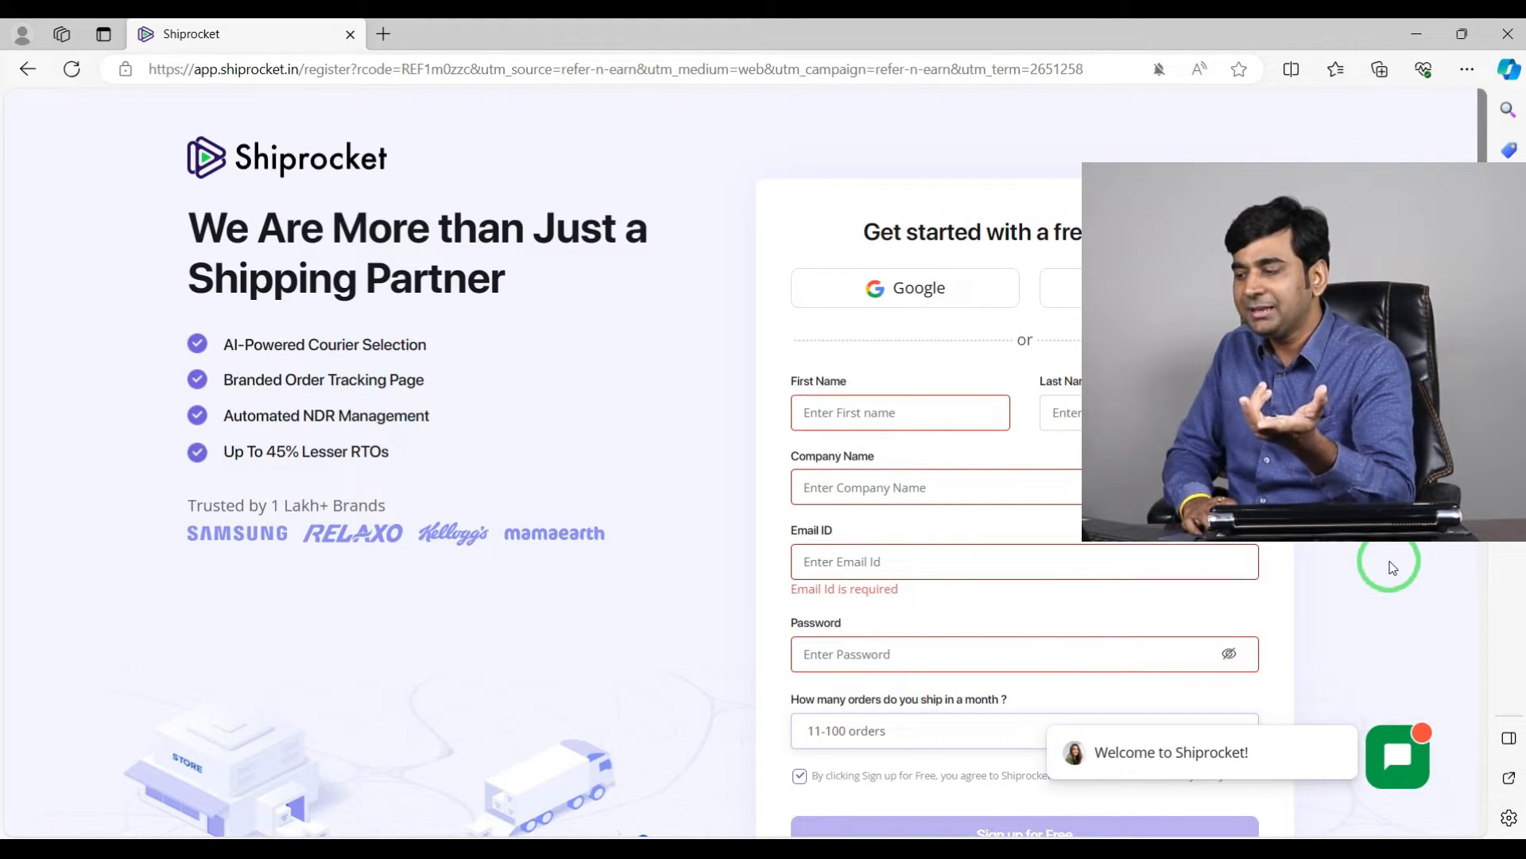
{"action": "scroll", "coordinate": [1392, 566], "scroll_direction": "down", "scroll_amount": 3}
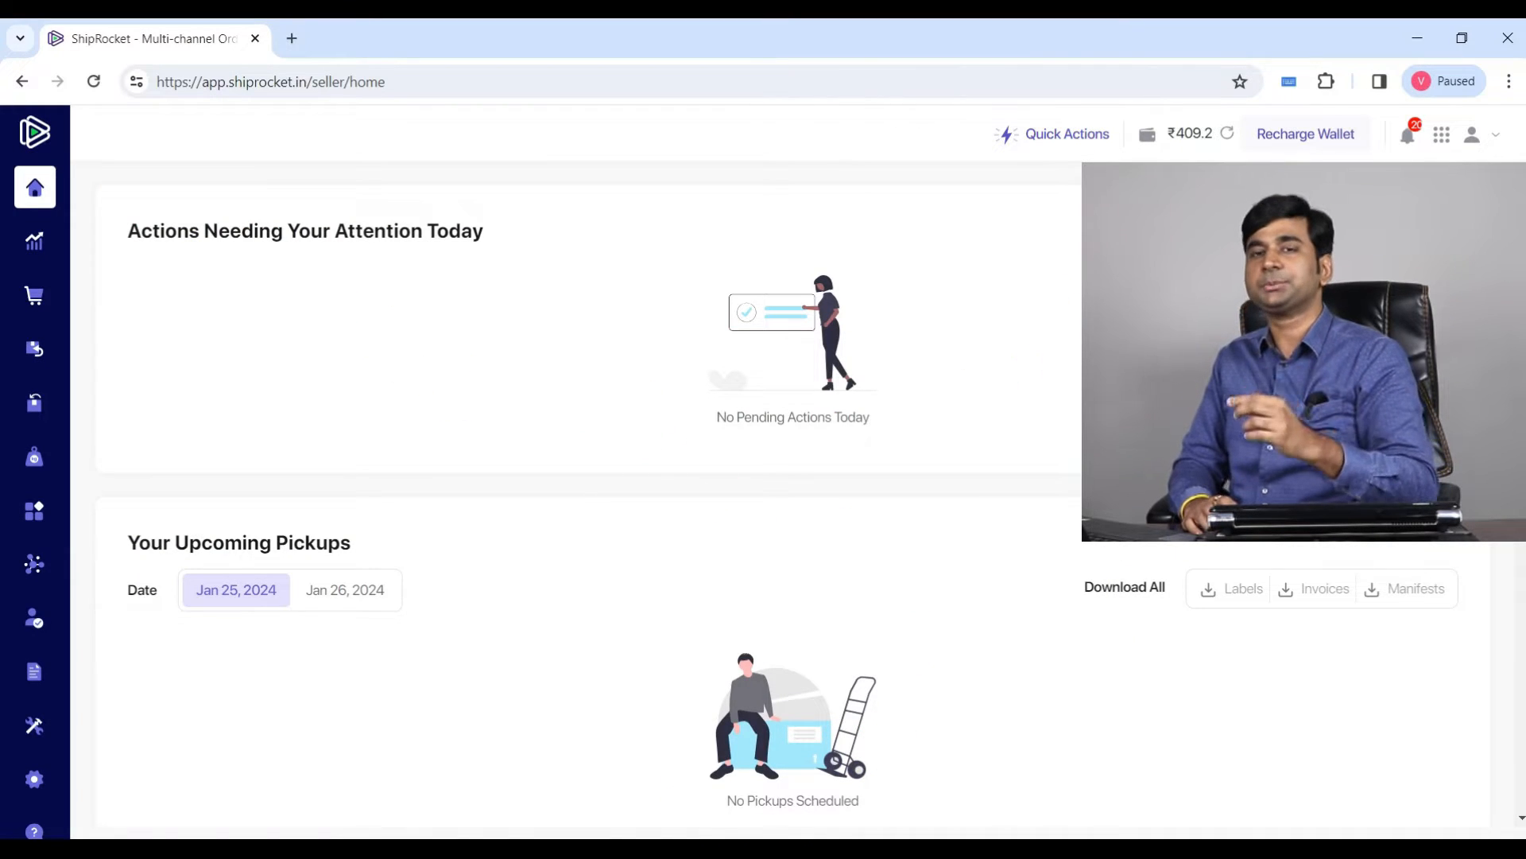
{"action": "scroll", "coordinate": [903, 426], "scroll_direction": "down", "scroll_amount": 6}
{"action": "scroll", "coordinate": [903, 427], "scroll_direction": "up", "scroll_amount": 6}
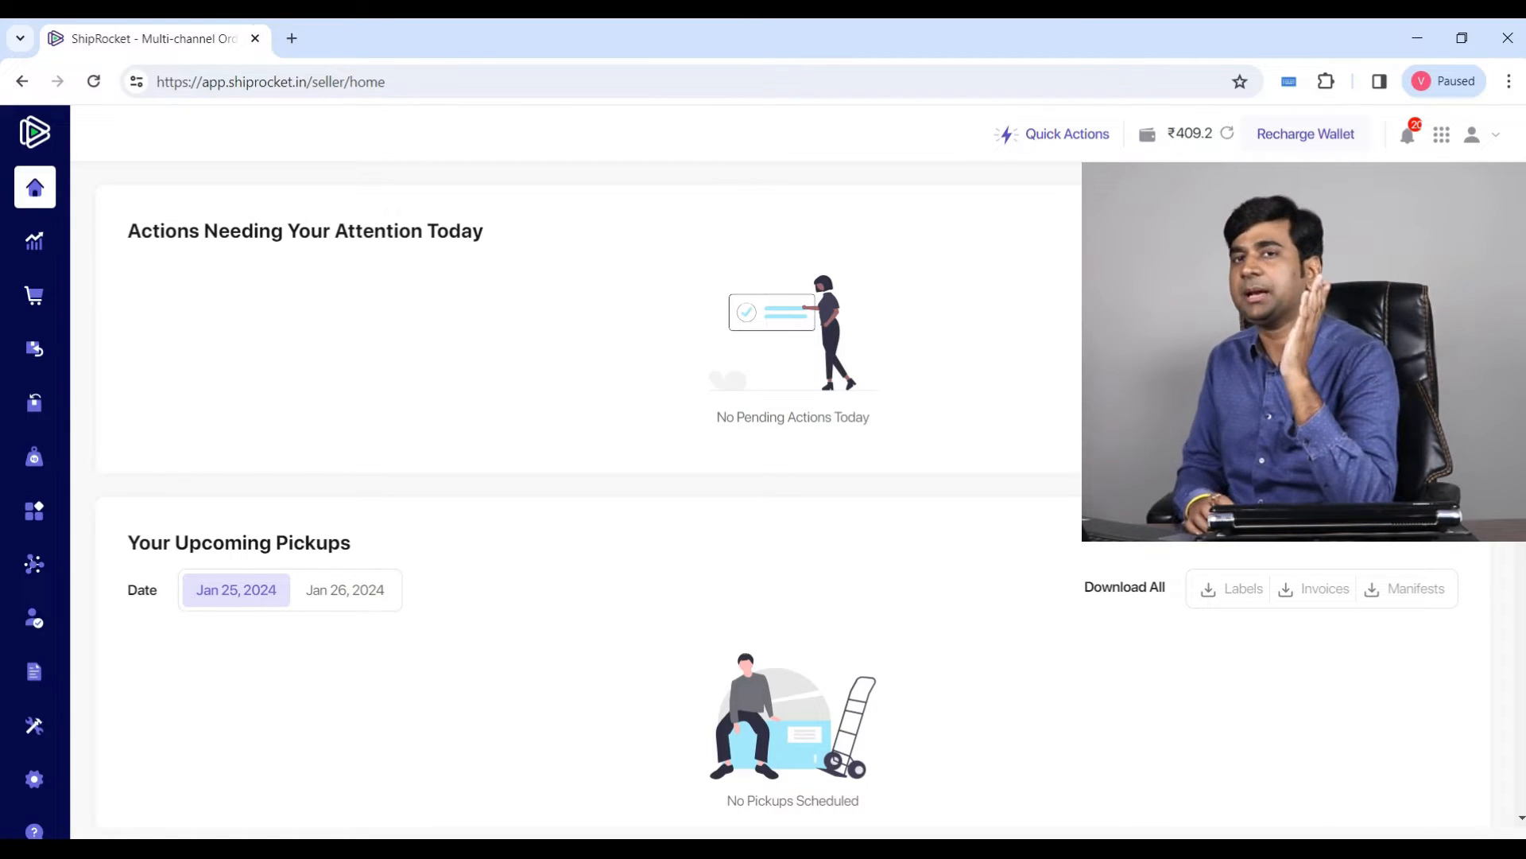
{"action": "scroll", "coordinate": [588, 501], "scroll_direction": "down", "scroll_amount": 1}
{"action": "scroll", "coordinate": [588, 501], "scroll_direction": "up", "scroll_amount": 1}
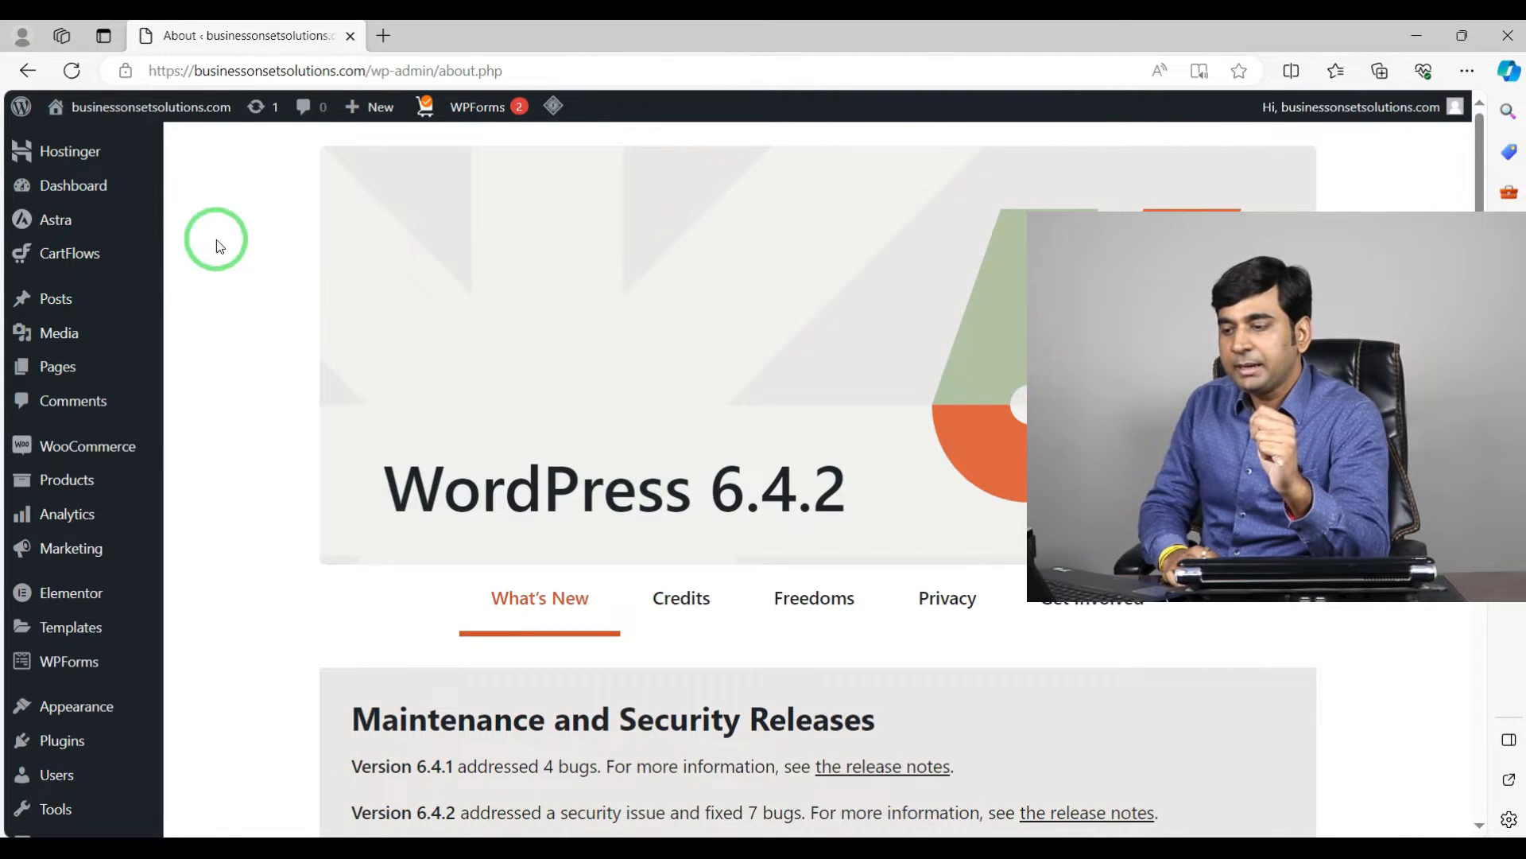
Step: Enable the legacy REST API in WooCommerce's Advanced settings and save the changes
{"action": "left_click", "coordinate": [65, 415]}
{"action": "mouse_move", "coordinate": [85, 449]}
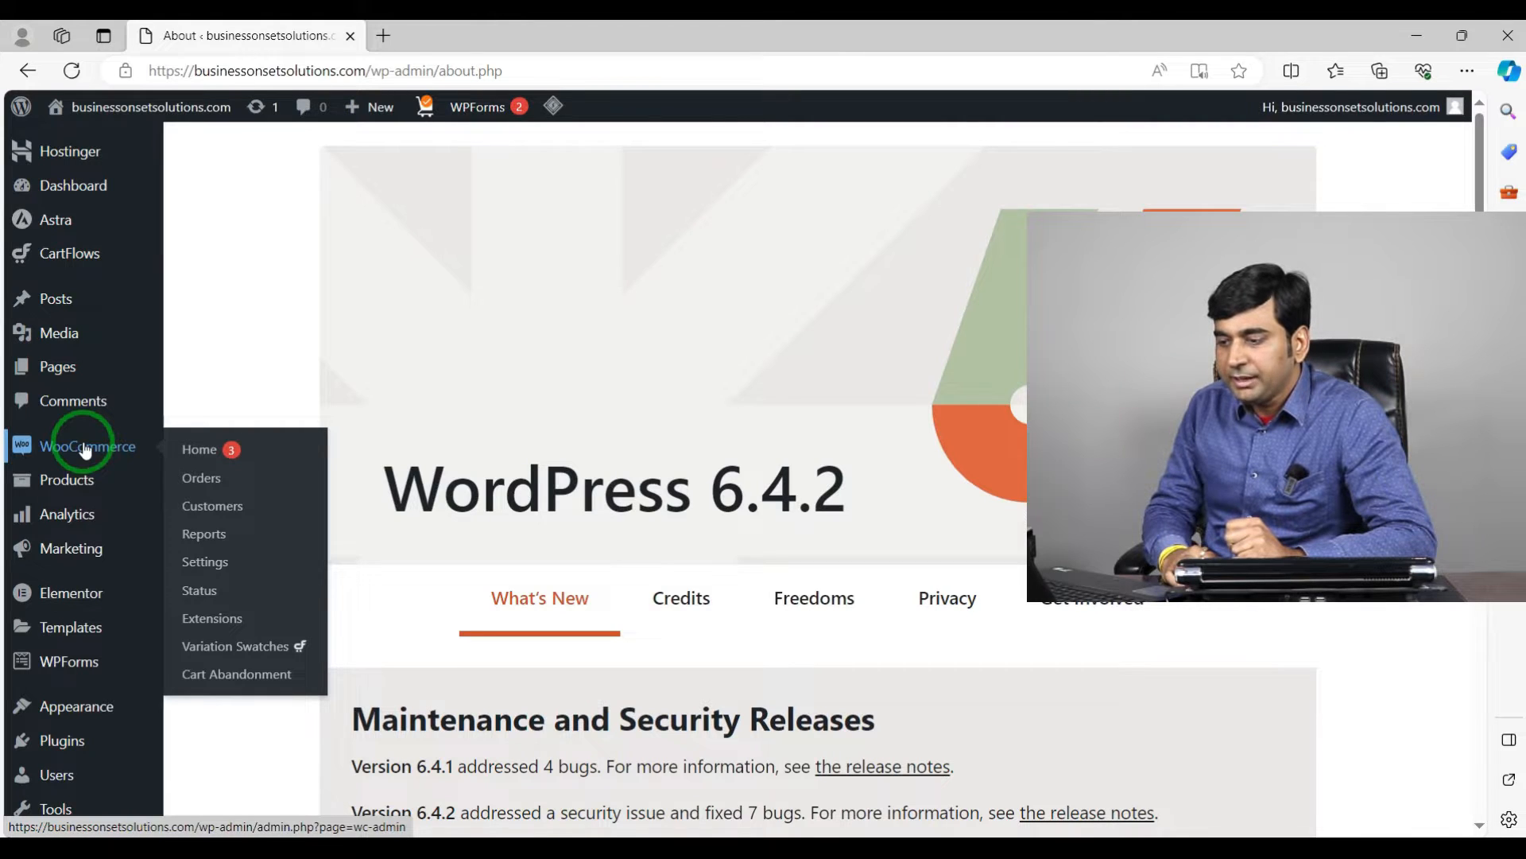
{"action": "left_click", "coordinate": [205, 563]}
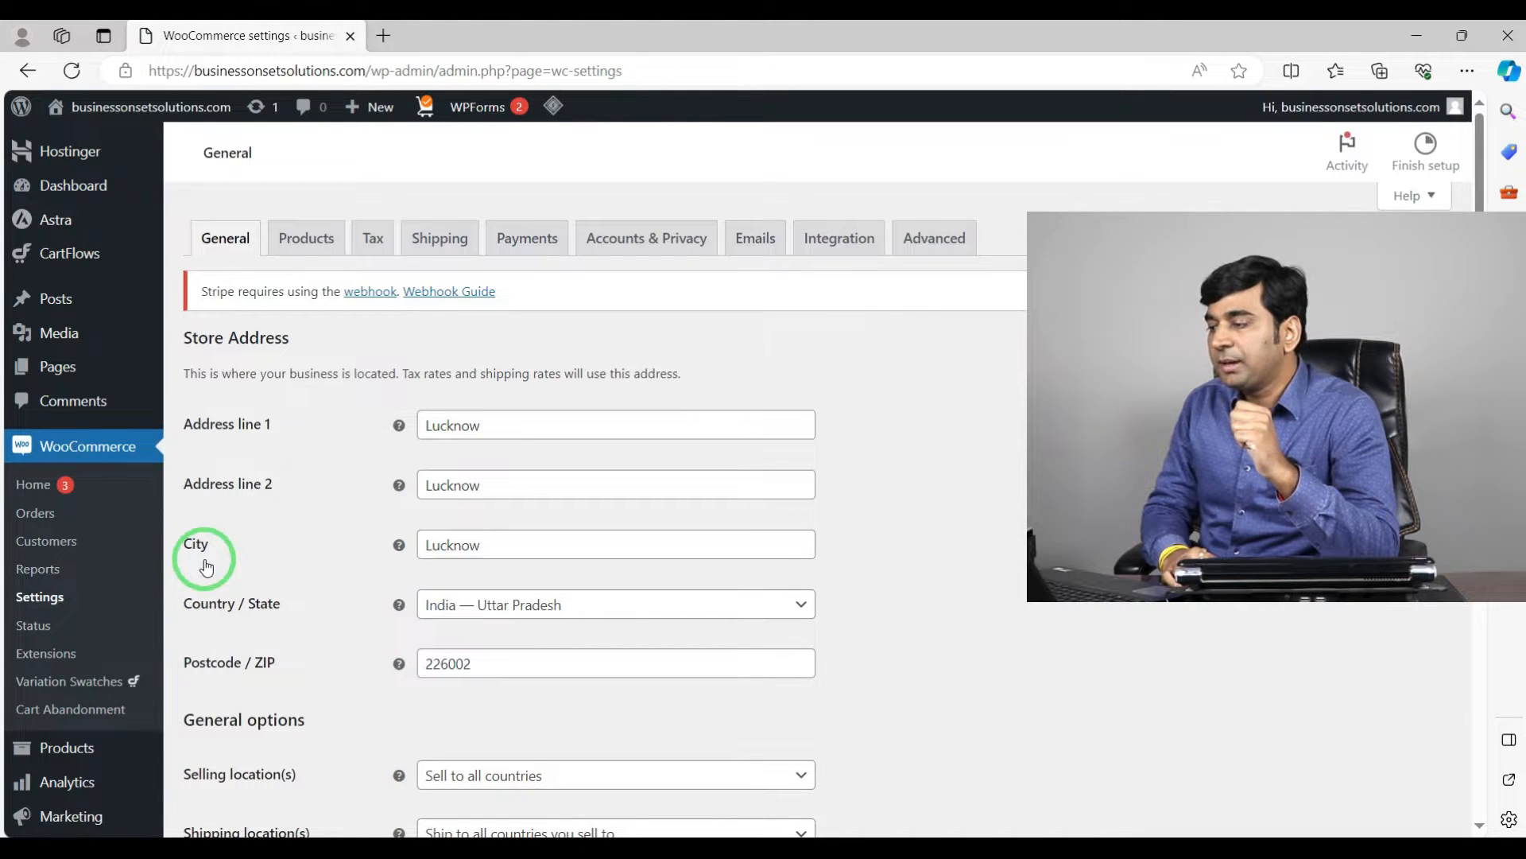
{"action": "left_click", "coordinate": [938, 238]}
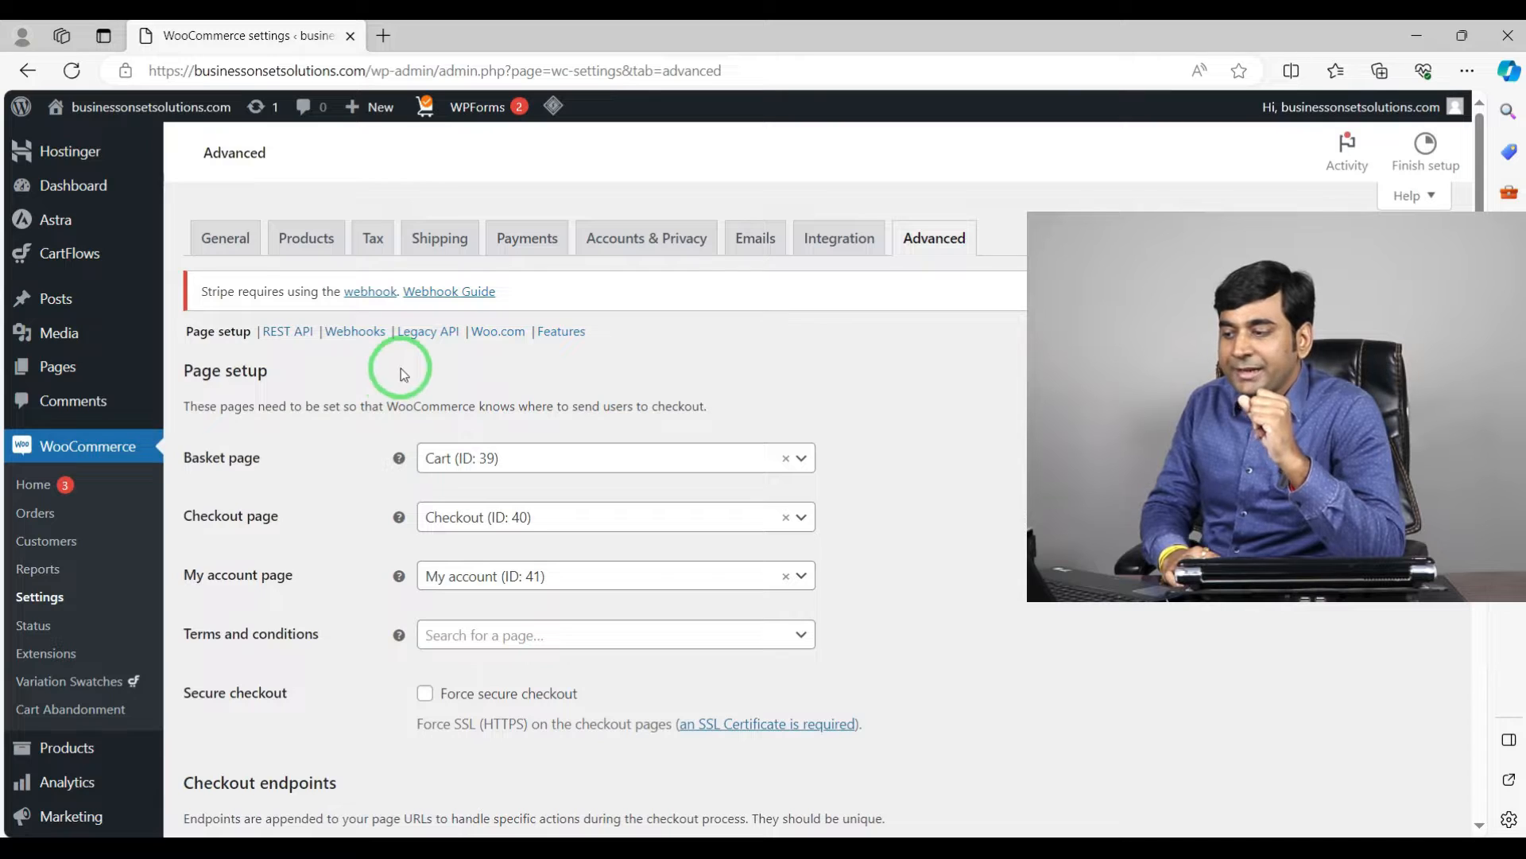
{"action": "left_click", "coordinate": [441, 337]}
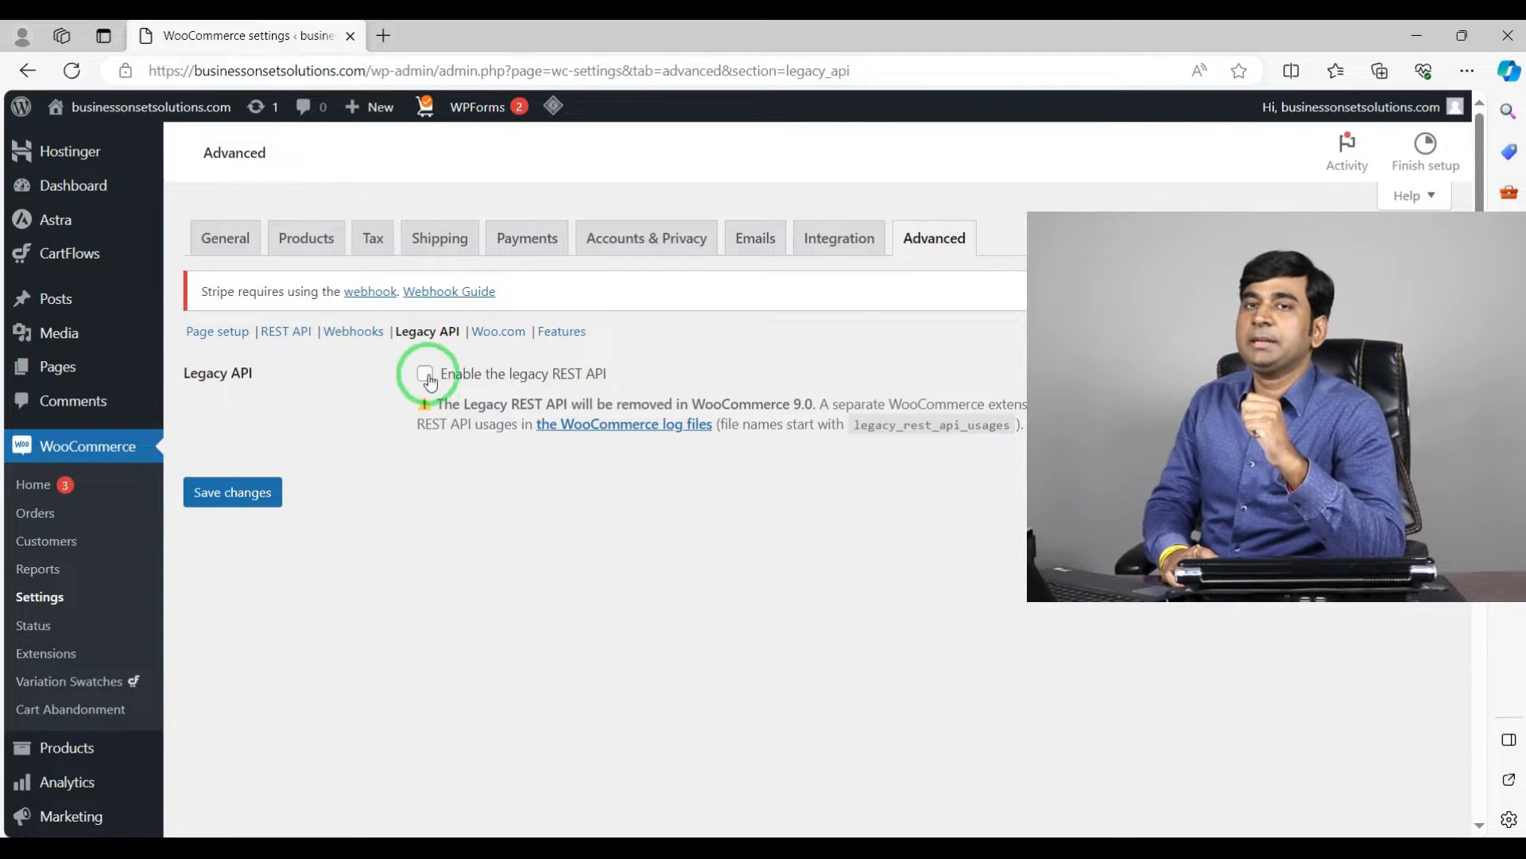
{"action": "left_click", "coordinate": [425, 376]}
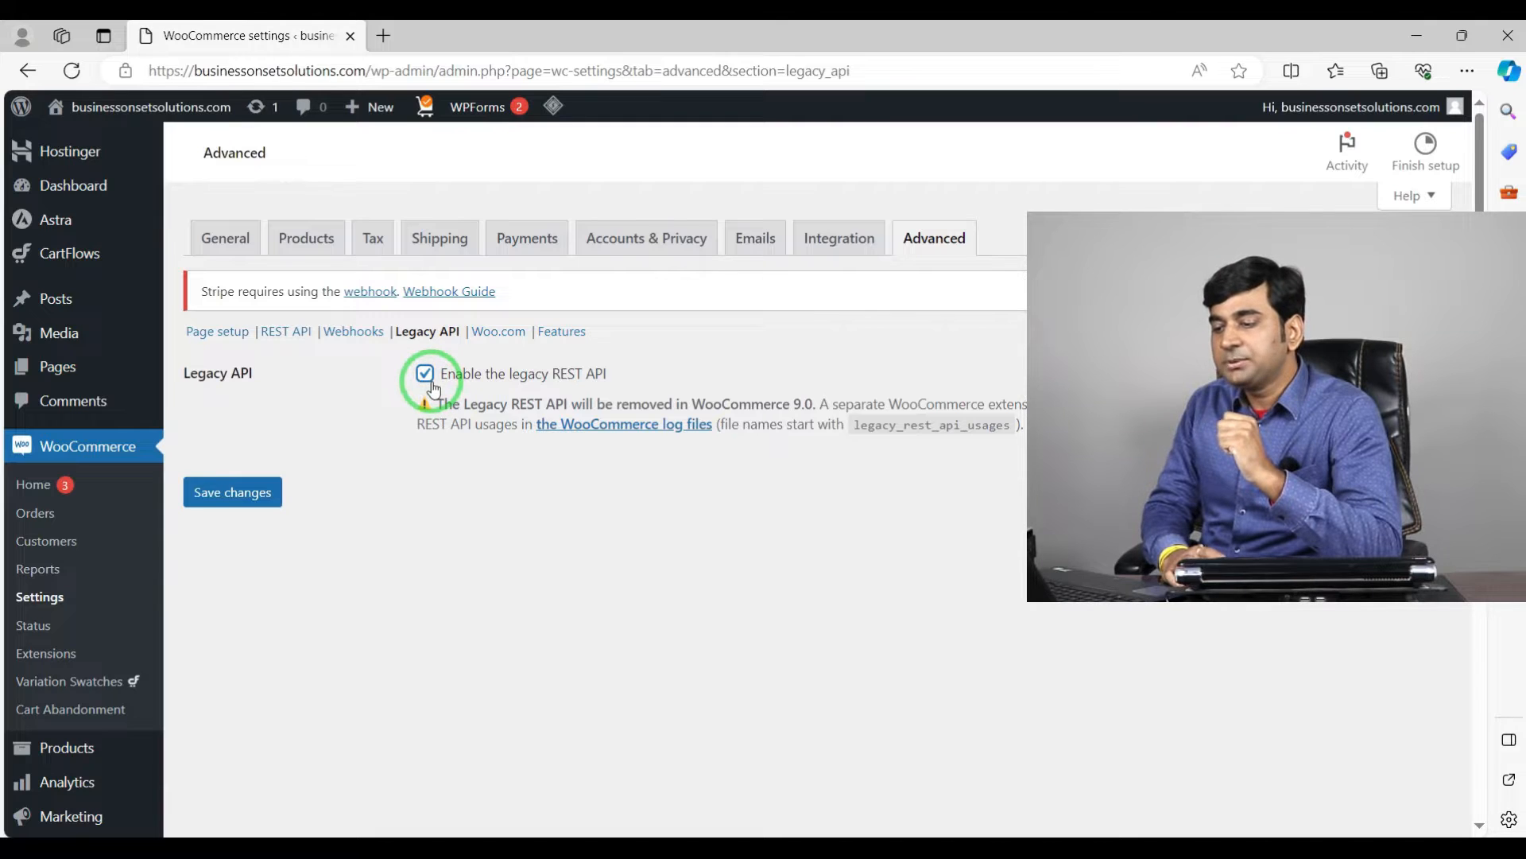
{"action": "left_click", "coordinate": [247, 496]}
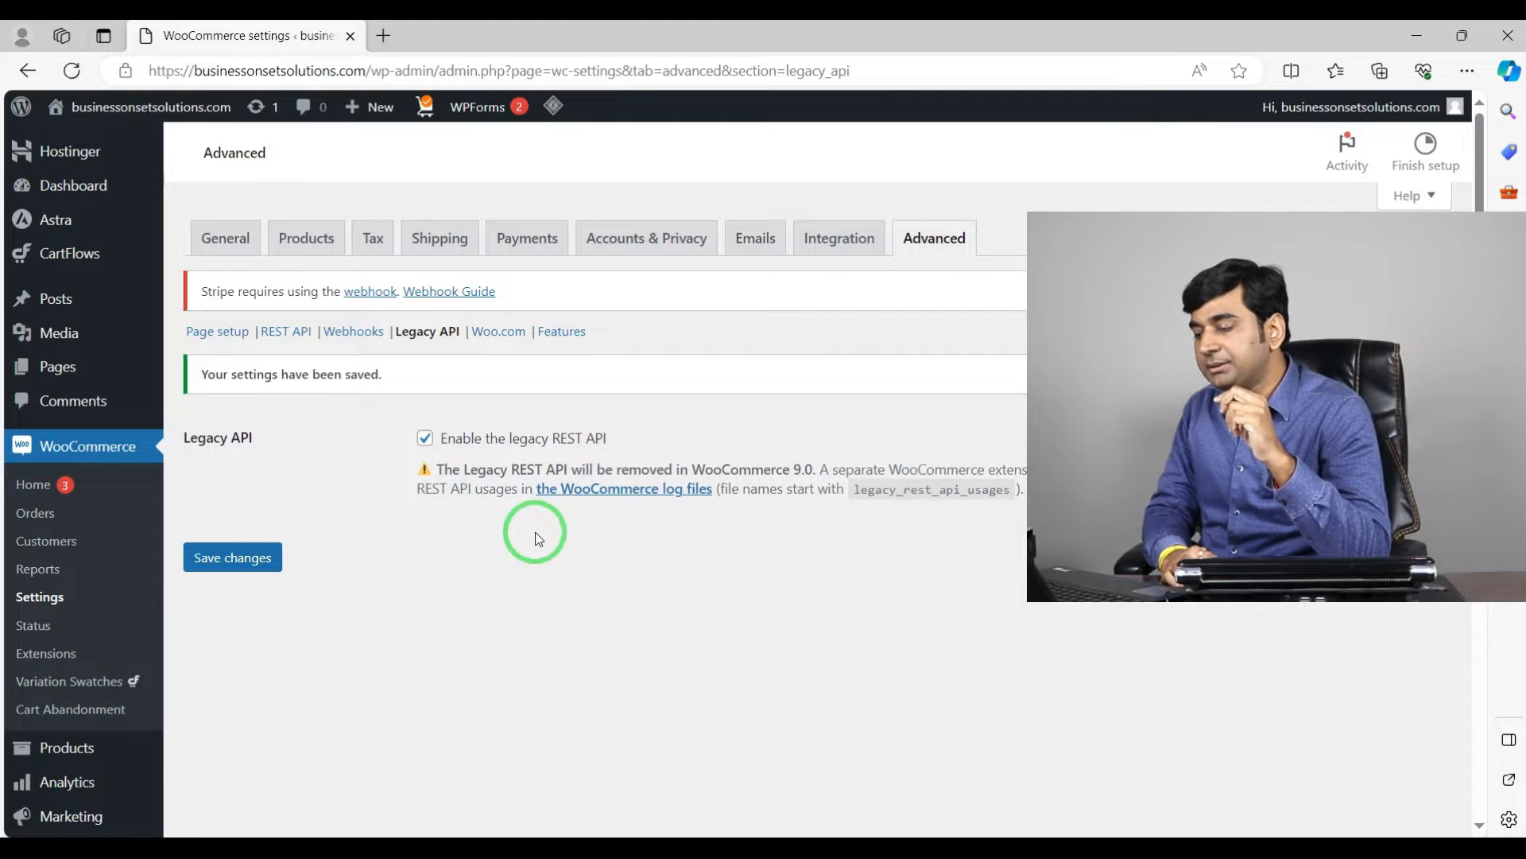
Step: In Shiprocket, open the Channels page under Setup & Manage and start adding a new channel
{"action": "left_click", "coordinate": [747, 851]}
{"action": "left_click", "coordinate": [752, 849]}
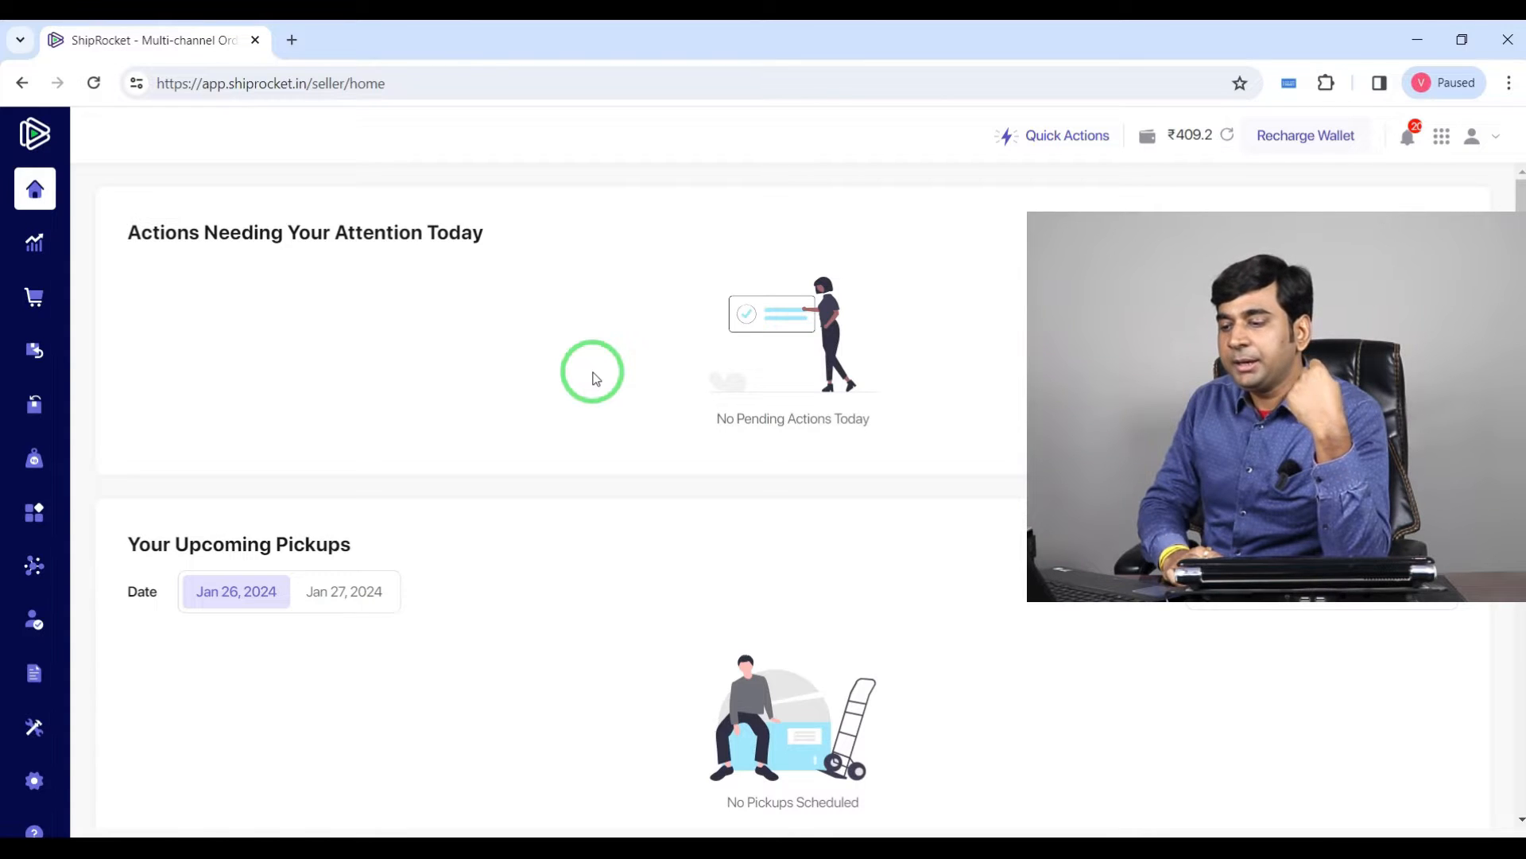
{"action": "mouse_move", "coordinate": [102, 194]}
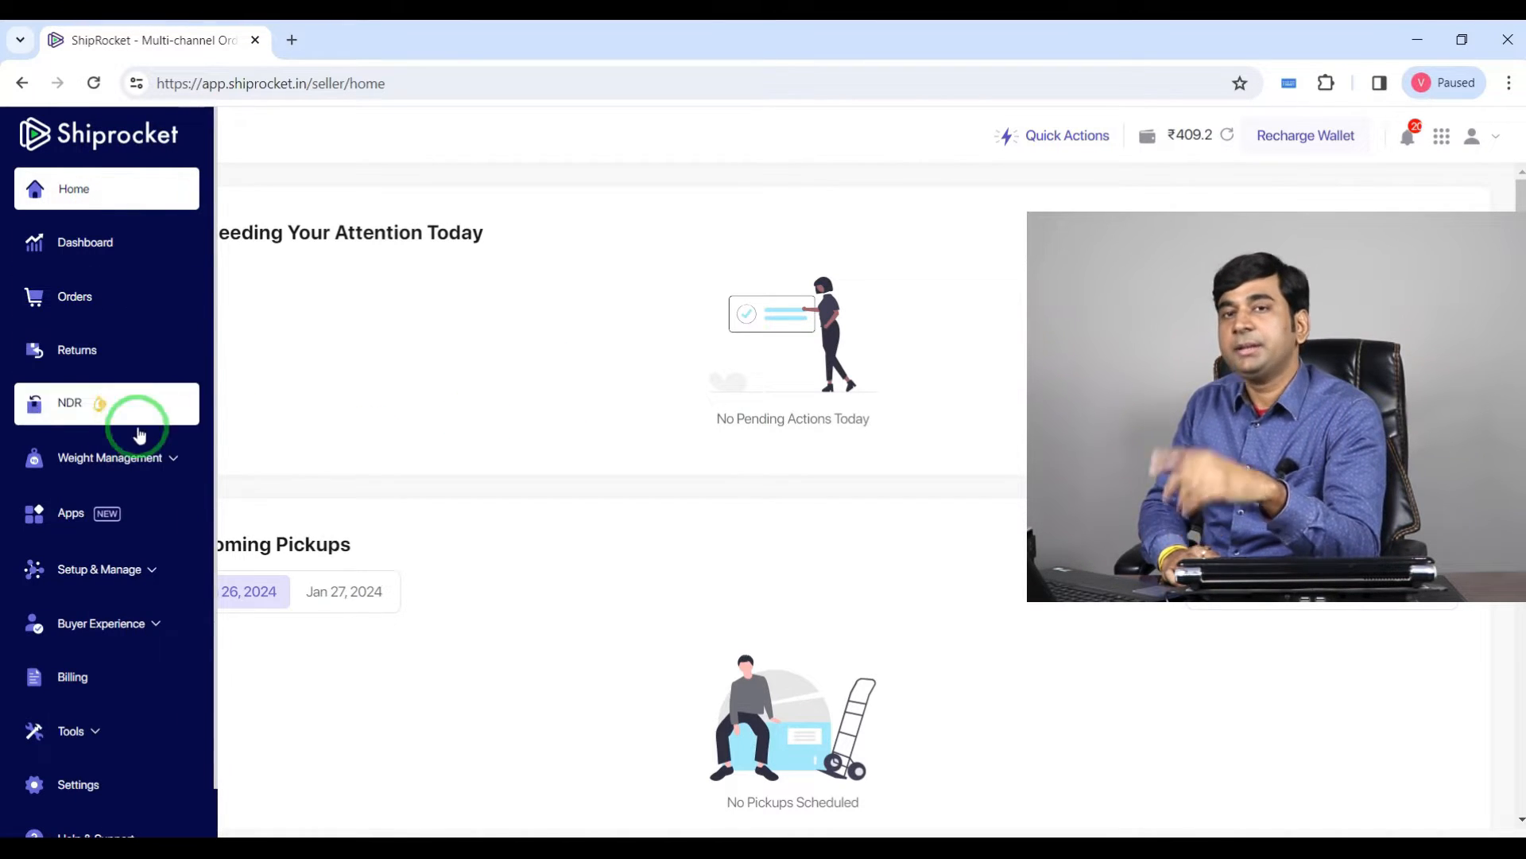
{"action": "left_click", "coordinate": [121, 576]}
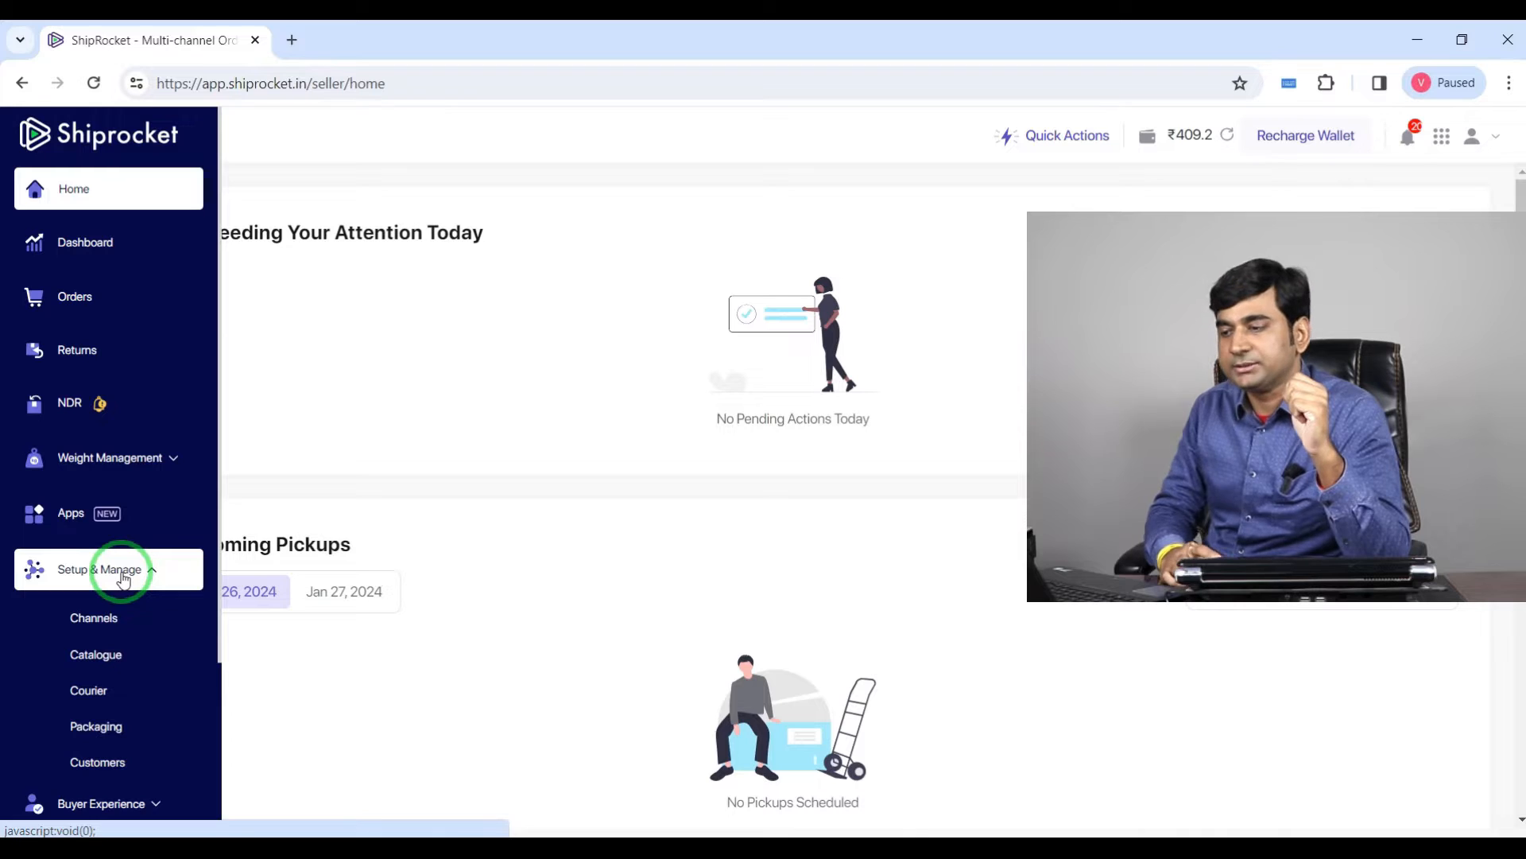
{"action": "left_click", "coordinate": [97, 621]}
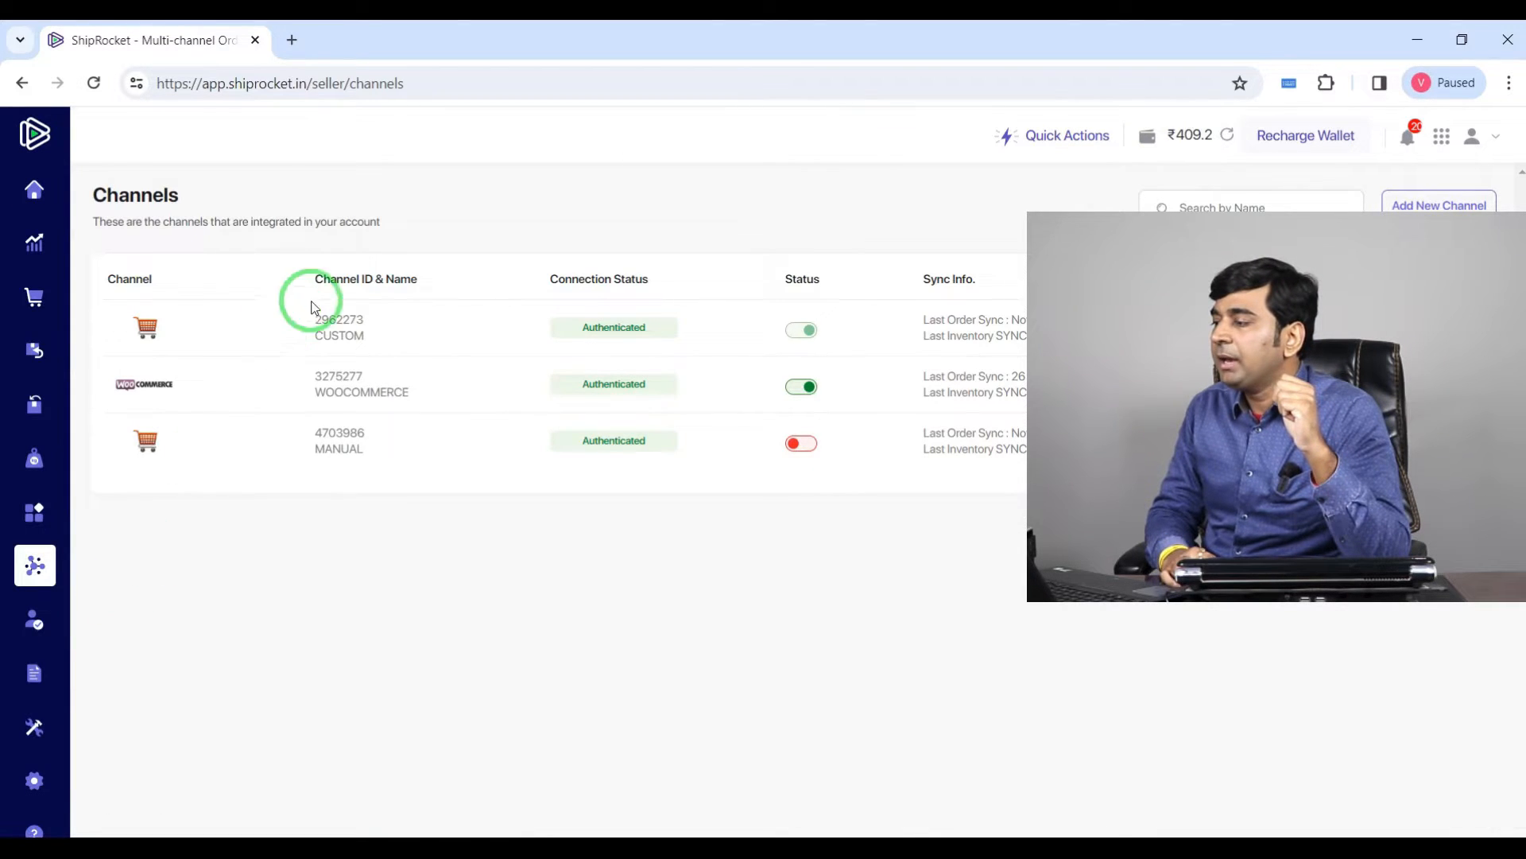
{"action": "left_click", "coordinate": [1441, 208]}
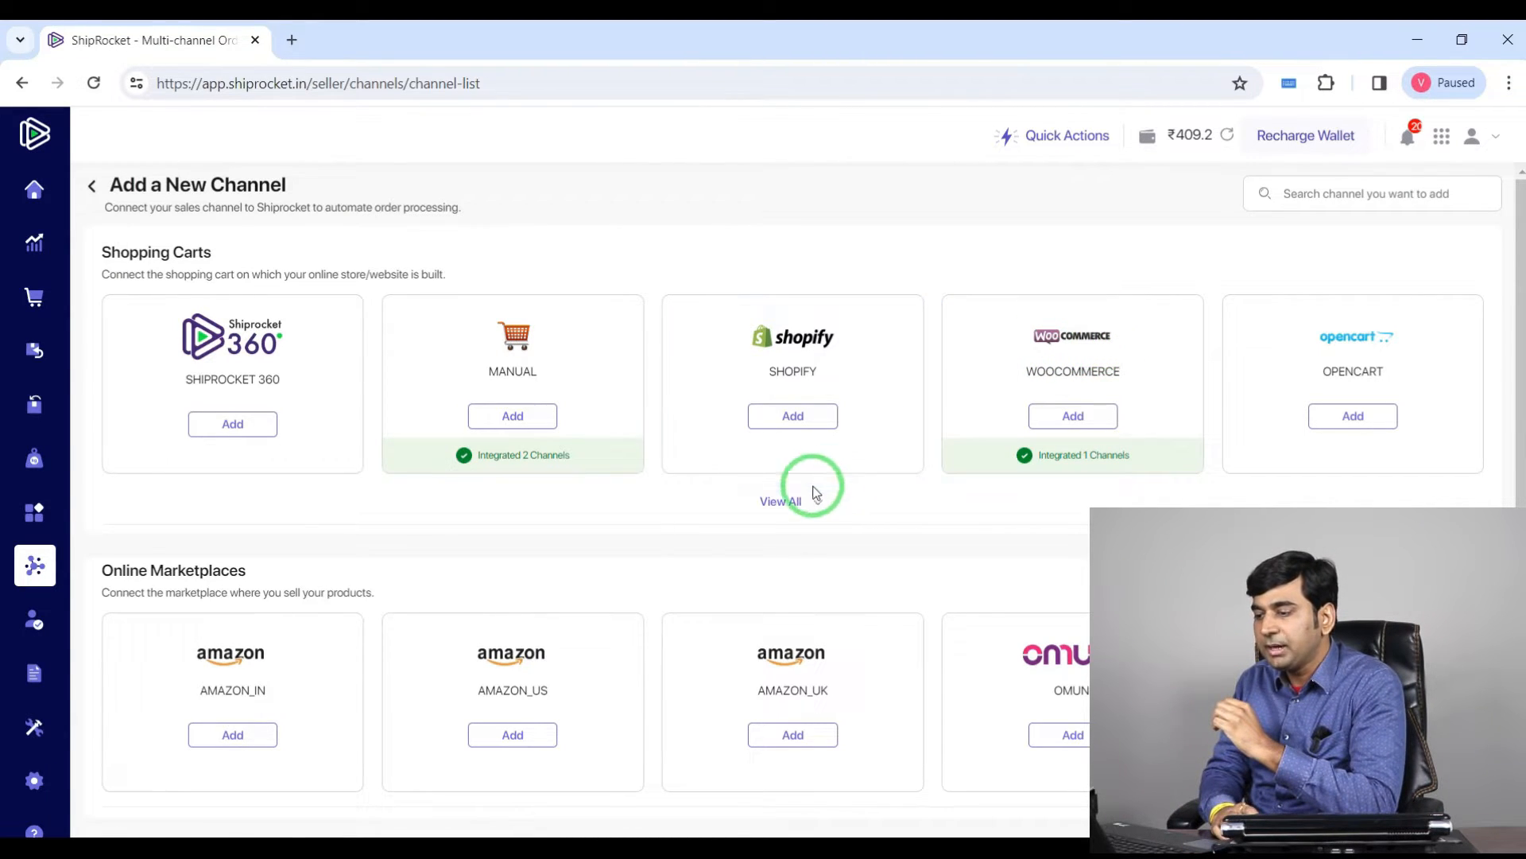
Step: Expand all shopping carts and browse the available channel integrations and marketplaces
{"action": "left_click", "coordinate": [789, 501]}
{"action": "scroll", "coordinate": [793, 507], "scroll_direction": "down", "scroll_amount": 2}
{"action": "scroll", "coordinate": [212, 334], "scroll_direction": "down", "scroll_amount": 1}
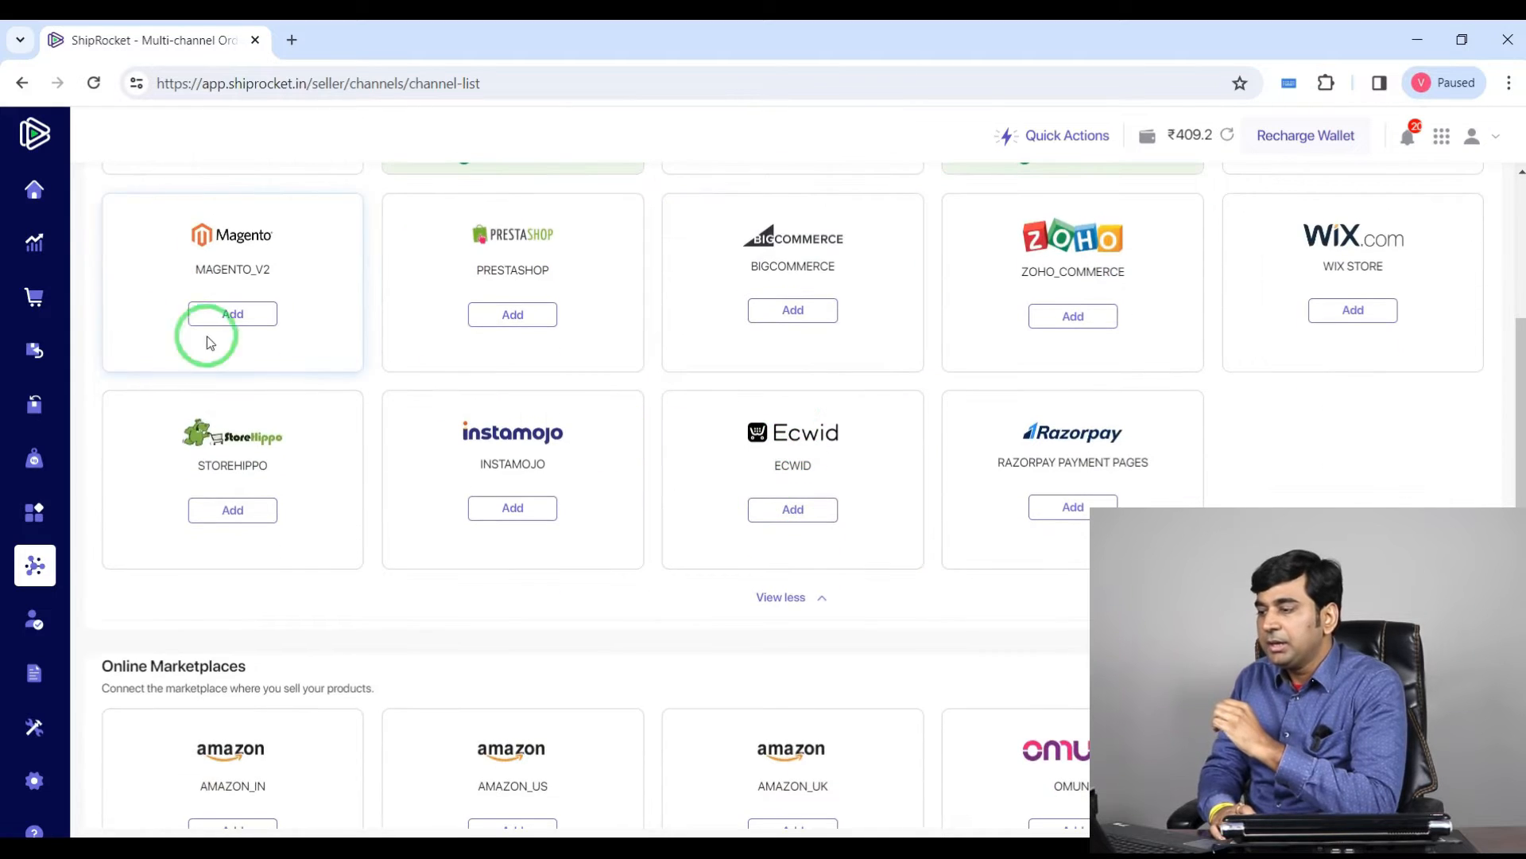
{"action": "scroll", "coordinate": [477, 402], "scroll_direction": "up", "scroll_amount": 2}
{"action": "scroll", "coordinate": [1162, 346], "scroll_direction": "up", "scroll_amount": 1}
{"action": "scroll", "coordinate": [1163, 347], "scroll_direction": "up", "scroll_amount": 1}
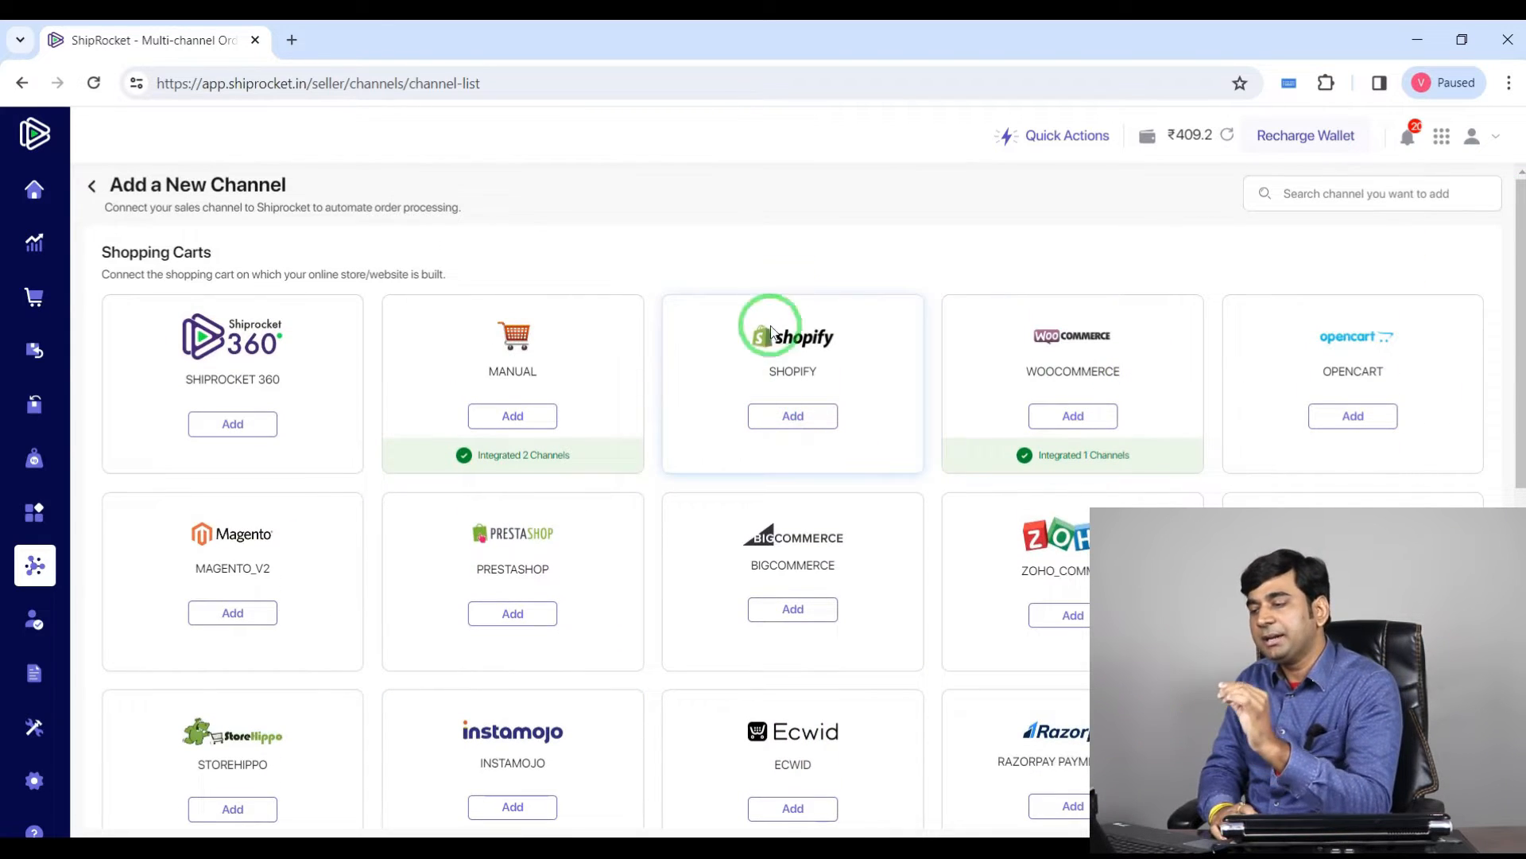
{"action": "scroll", "coordinate": [745, 363], "scroll_direction": "down", "scroll_amount": 6}
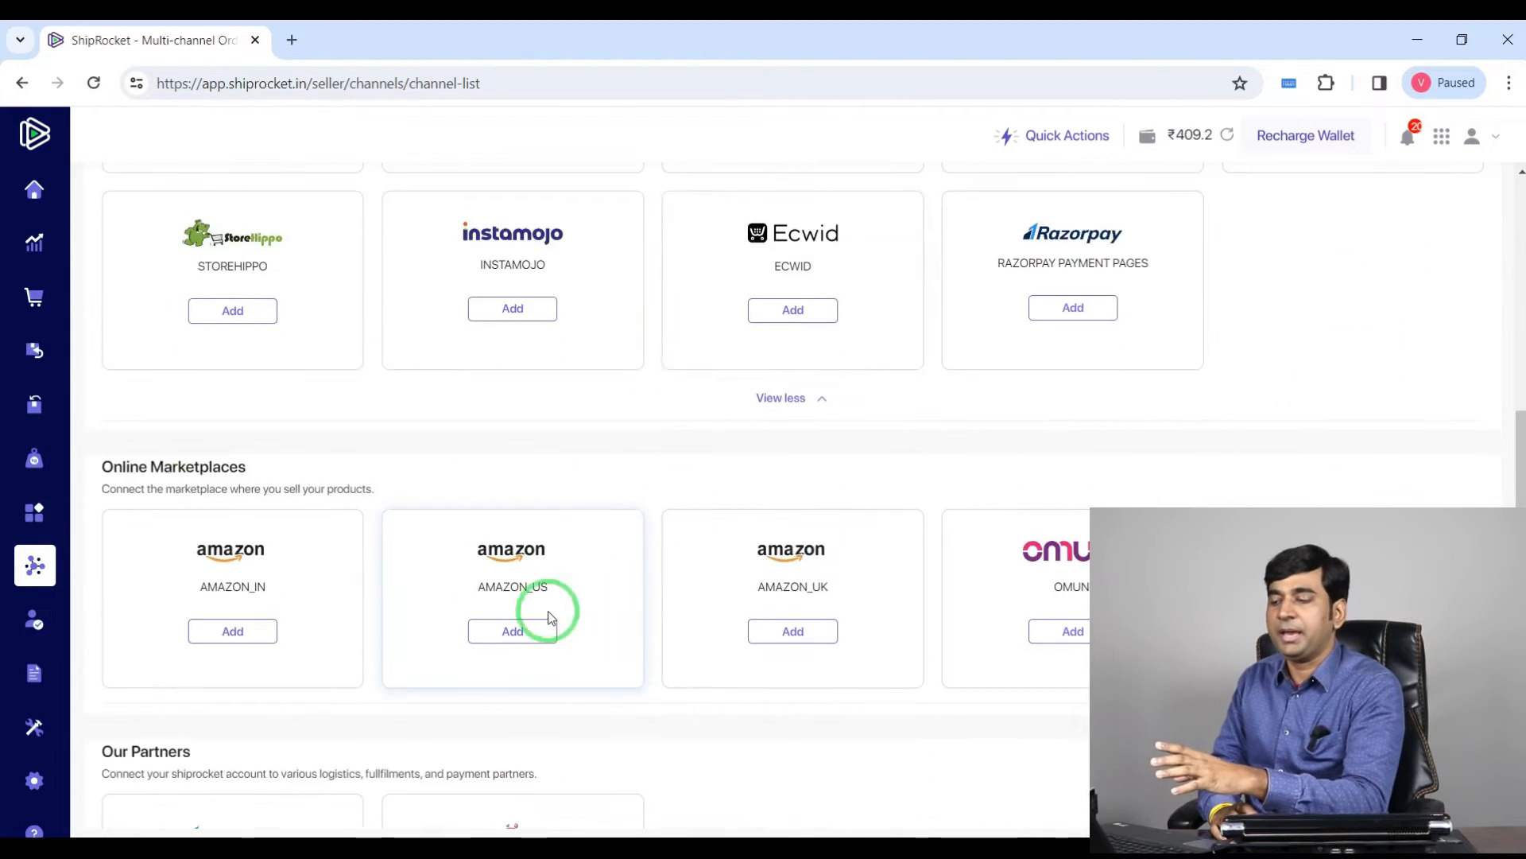
{"action": "scroll", "coordinate": [484, 606], "scroll_direction": "up", "scroll_amount": 4}
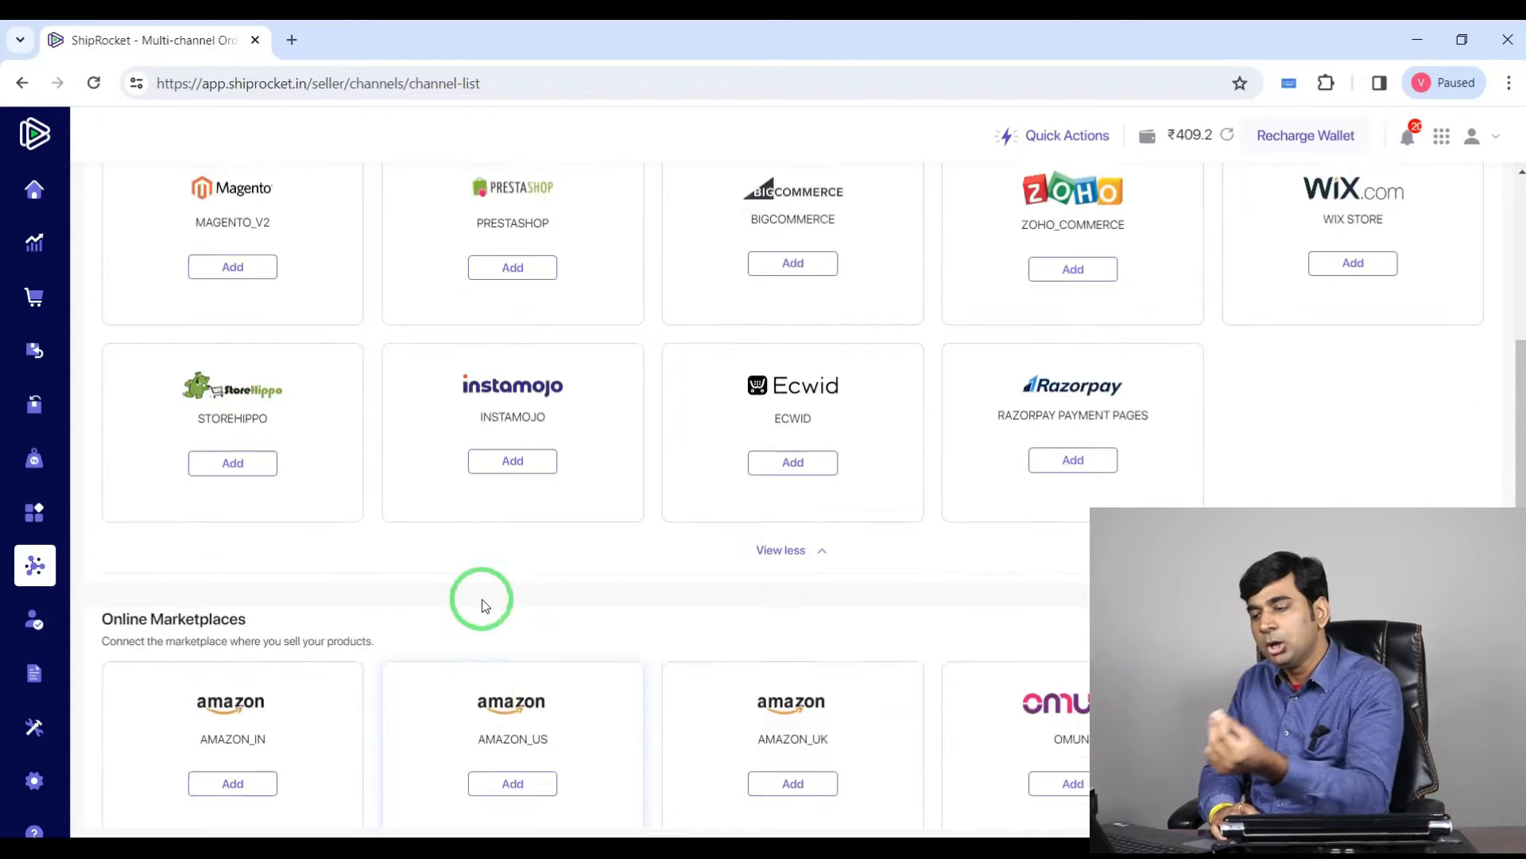
{"action": "scroll", "coordinate": [453, 628], "scroll_direction": "down", "scroll_amount": 5}
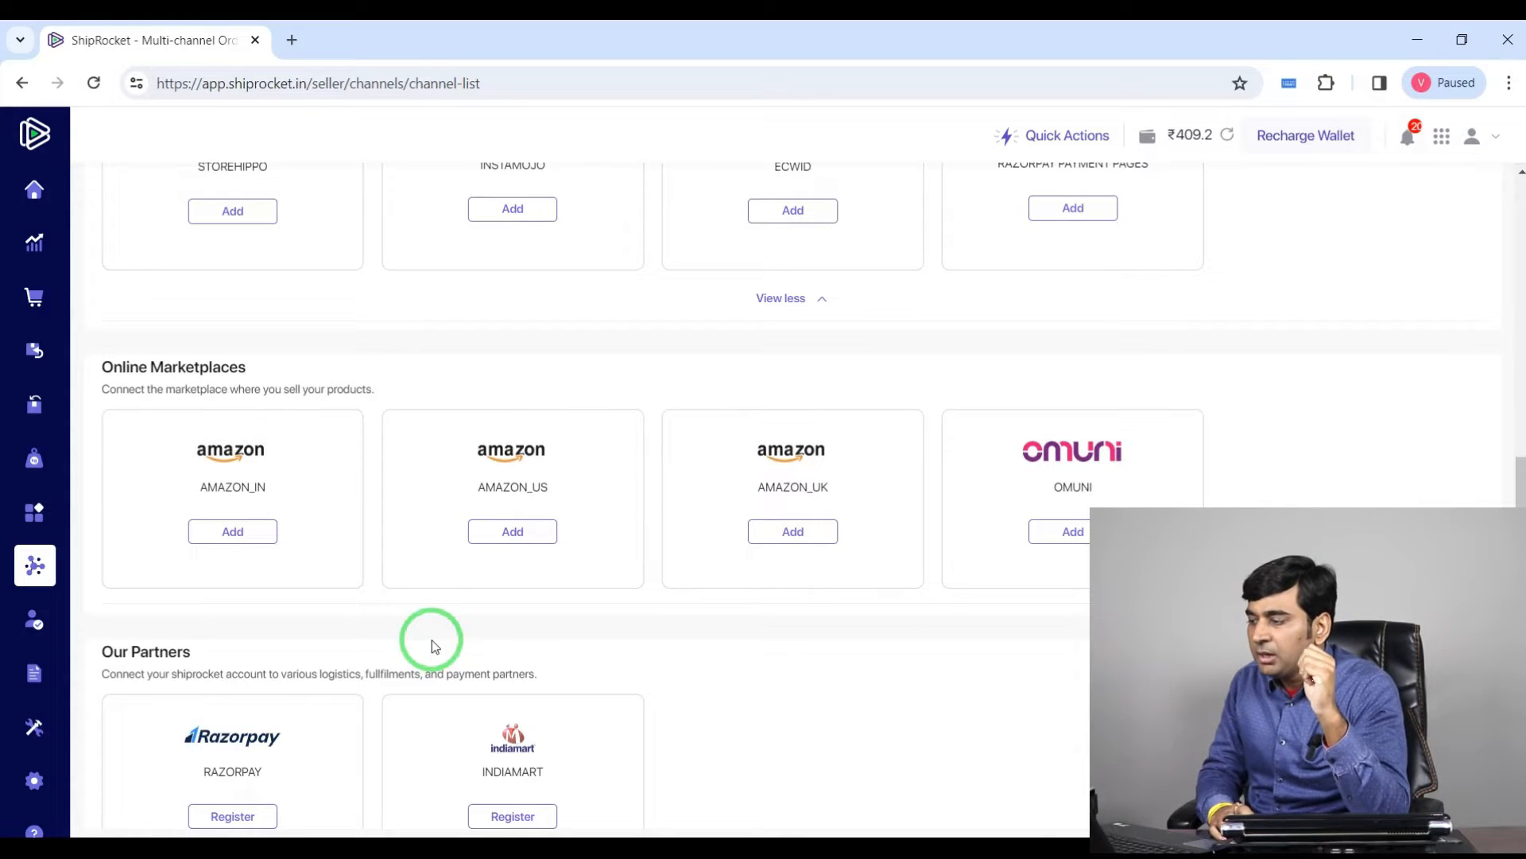
{"action": "scroll", "coordinate": [432, 641], "scroll_direction": "up", "scroll_amount": 8}
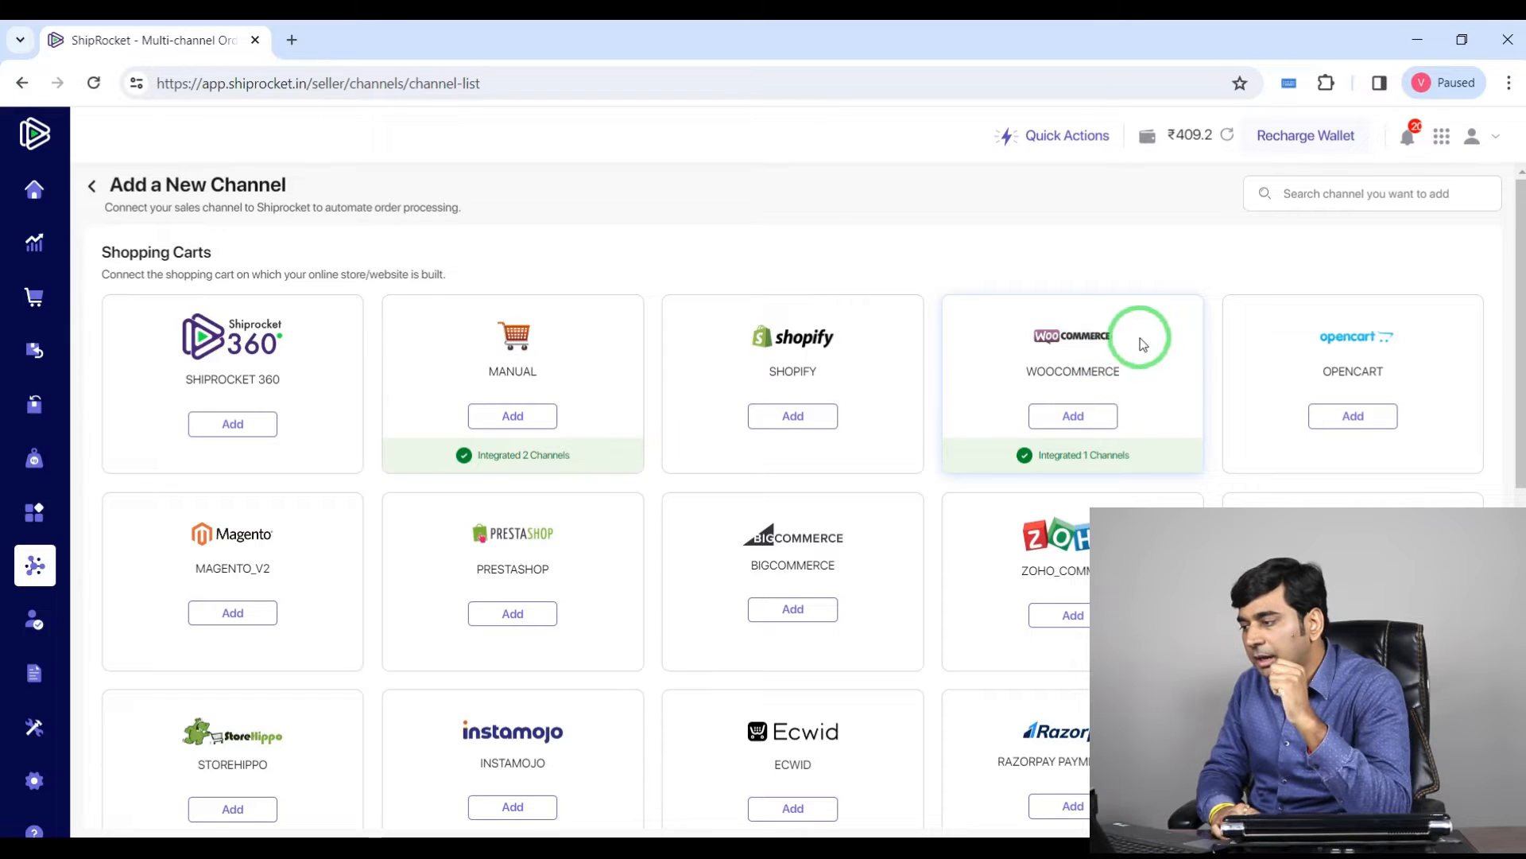
Step: Add a WooCommerce channel and place the cursor in the Woocommerce Store Url field
{"action": "left_click", "coordinate": [1073, 415]}
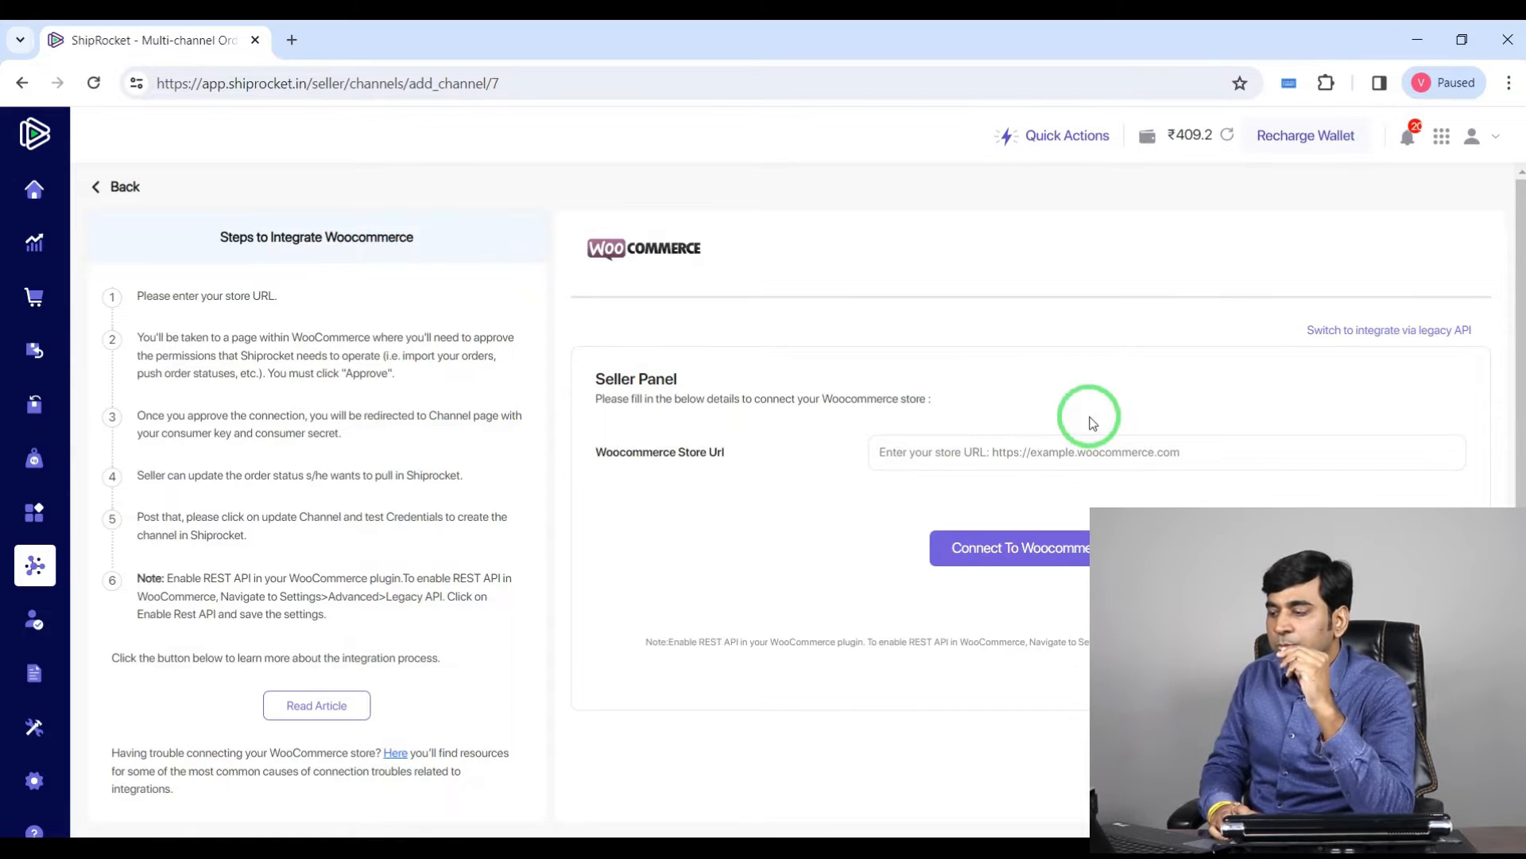
{"action": "left_click", "coordinate": [1000, 453]}
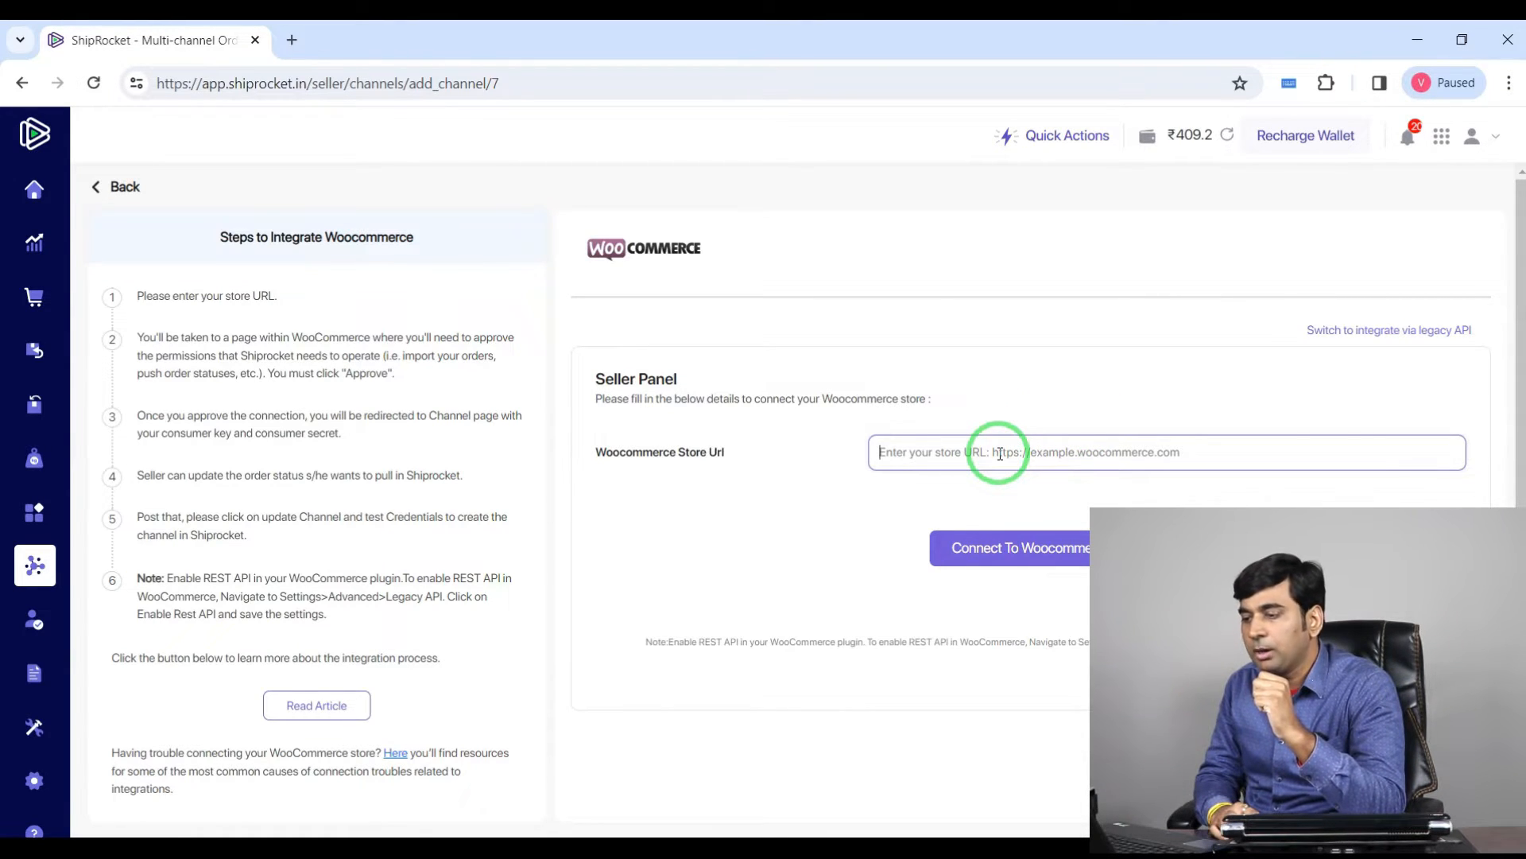
Step: Copy the store's domain from the WooCommerce admin address and paste it into the Woocommerce Store Url field
{"action": "left_click", "coordinate": [568, 855]}
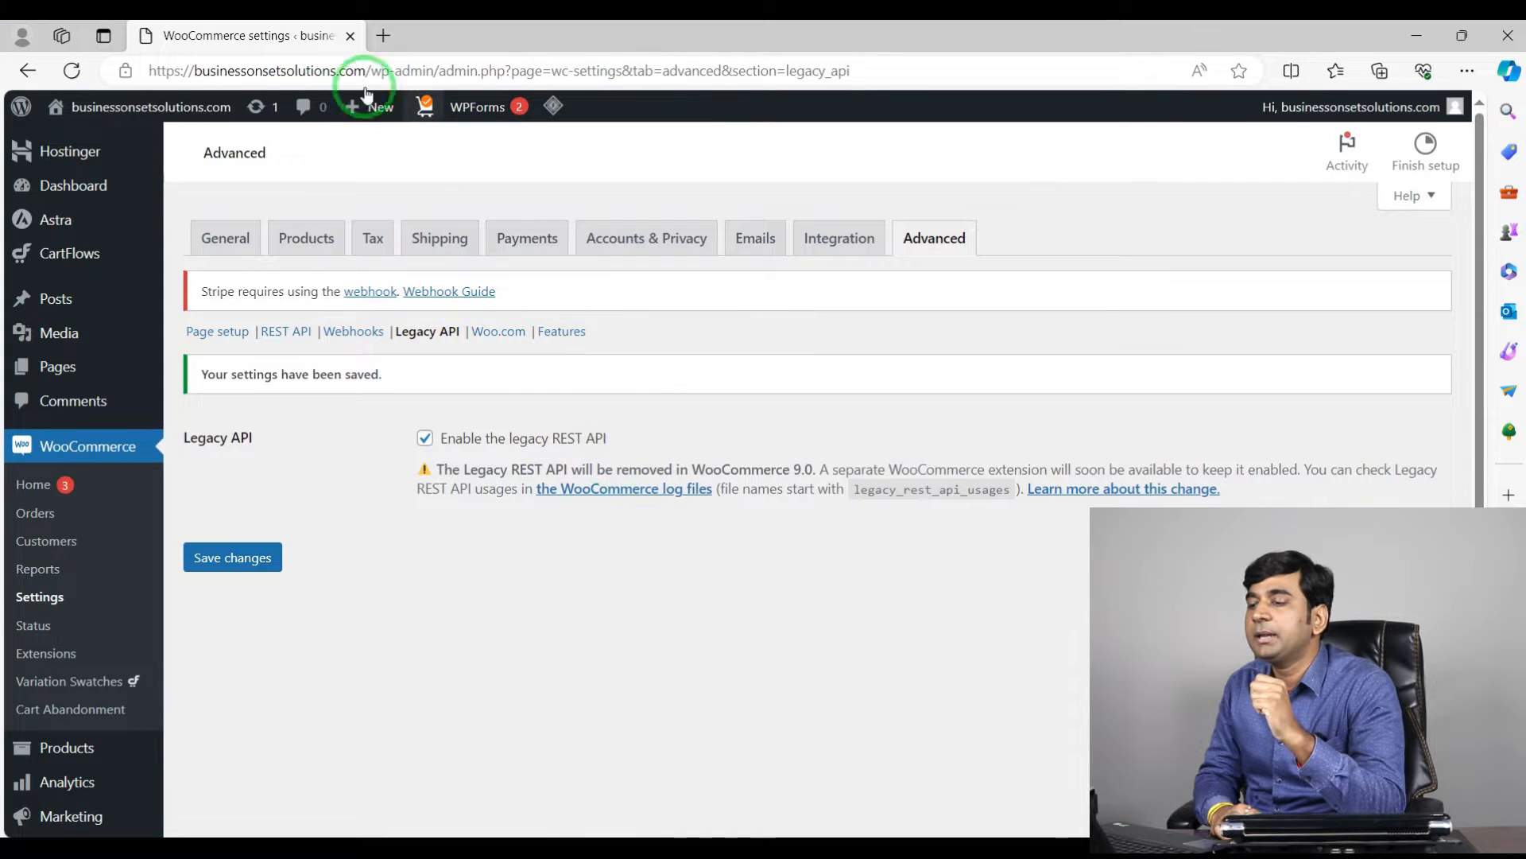
{"action": "left_click_drag", "start_coordinate": [366, 70], "coordinate": [149, 37]}
{"action": "key", "text": "ctrl+c"}
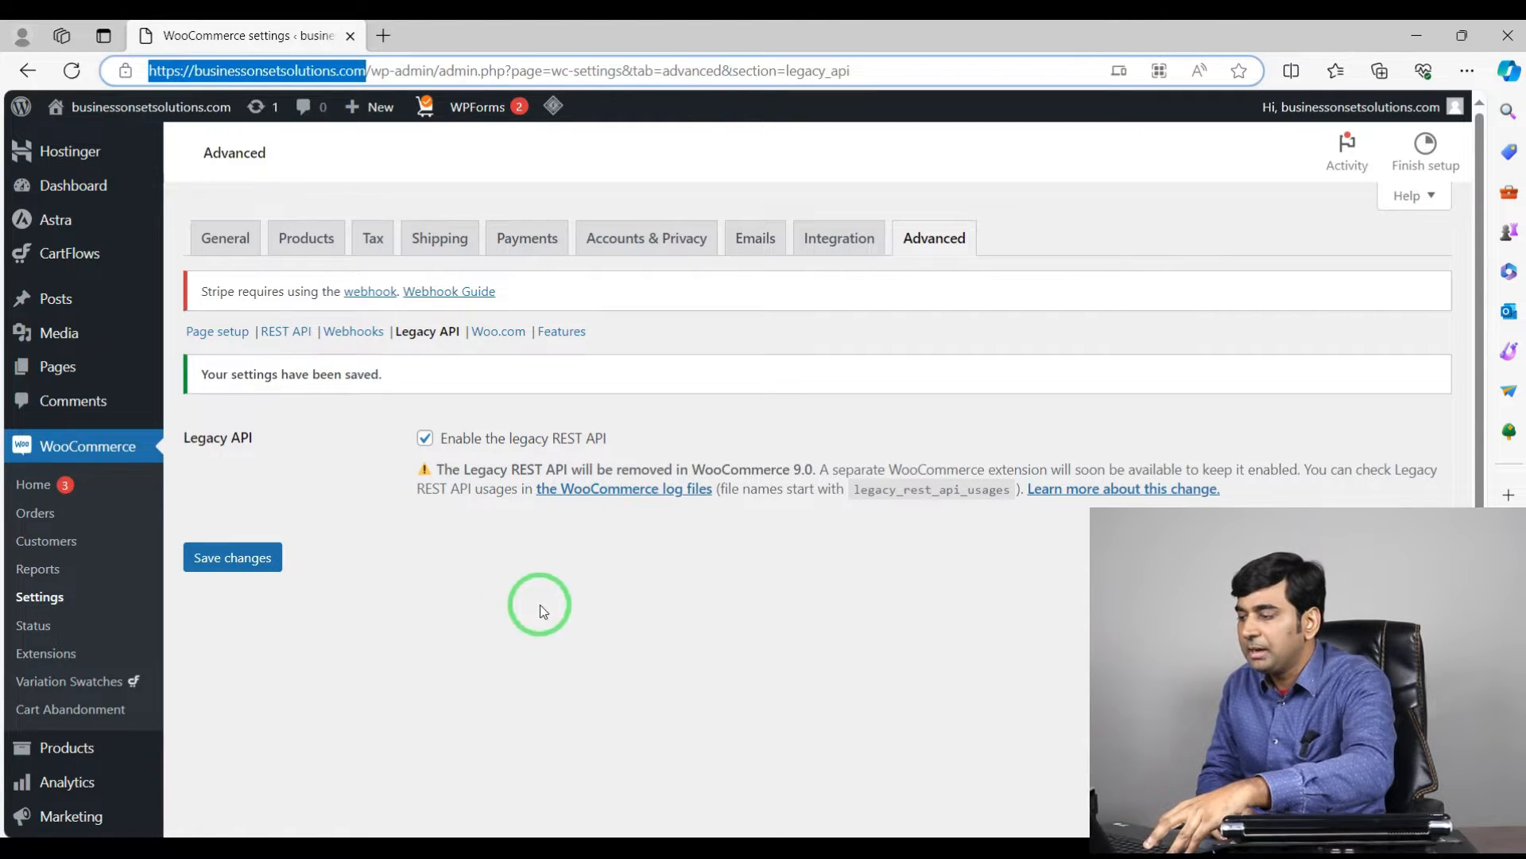
{"action": "left_click", "coordinate": [761, 854]}
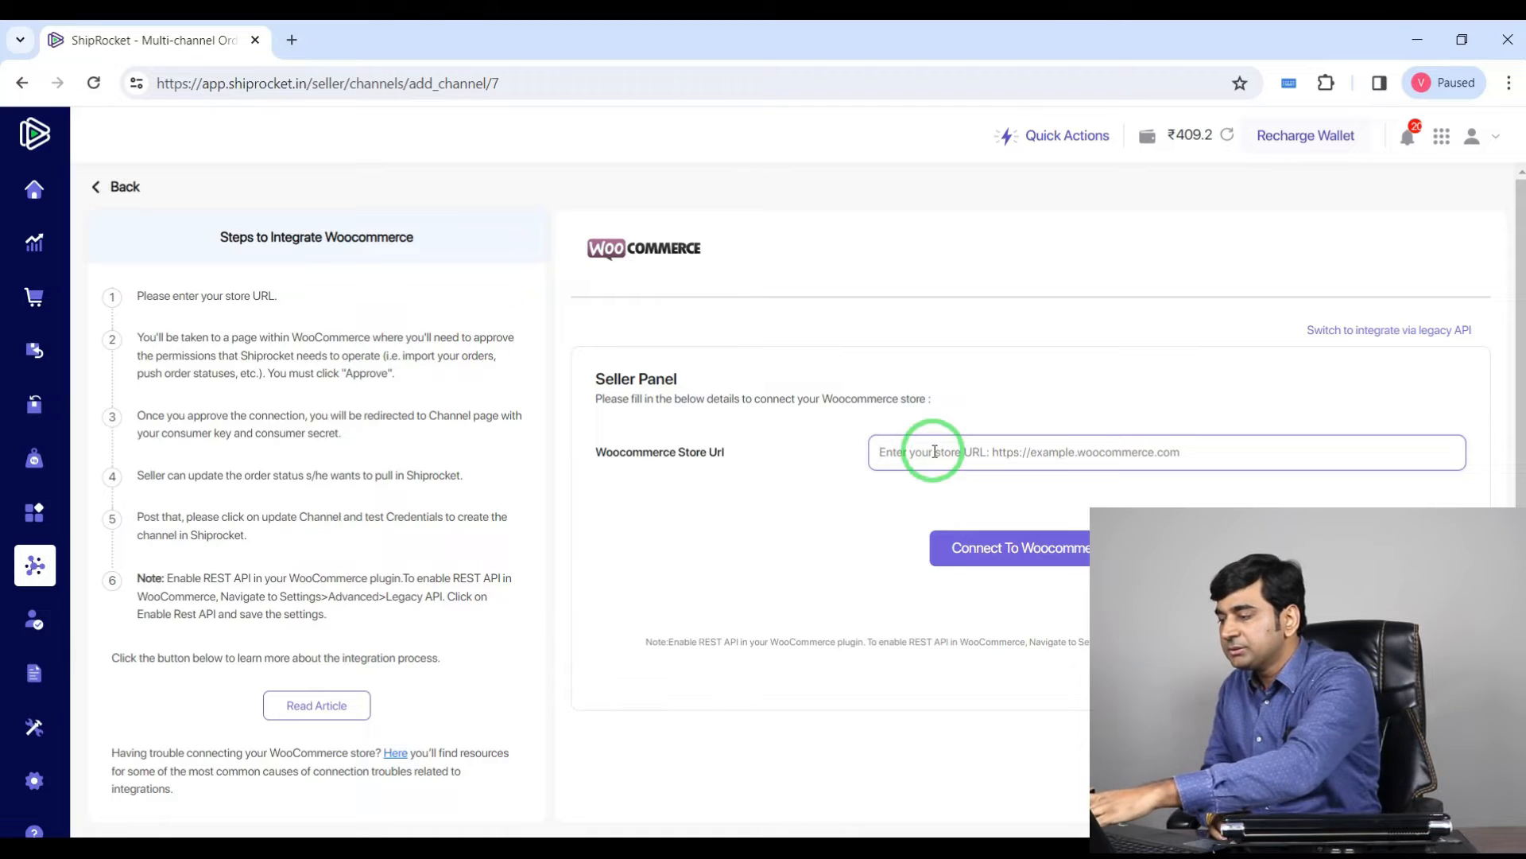
{"action": "key", "text": "ctrl+v"}
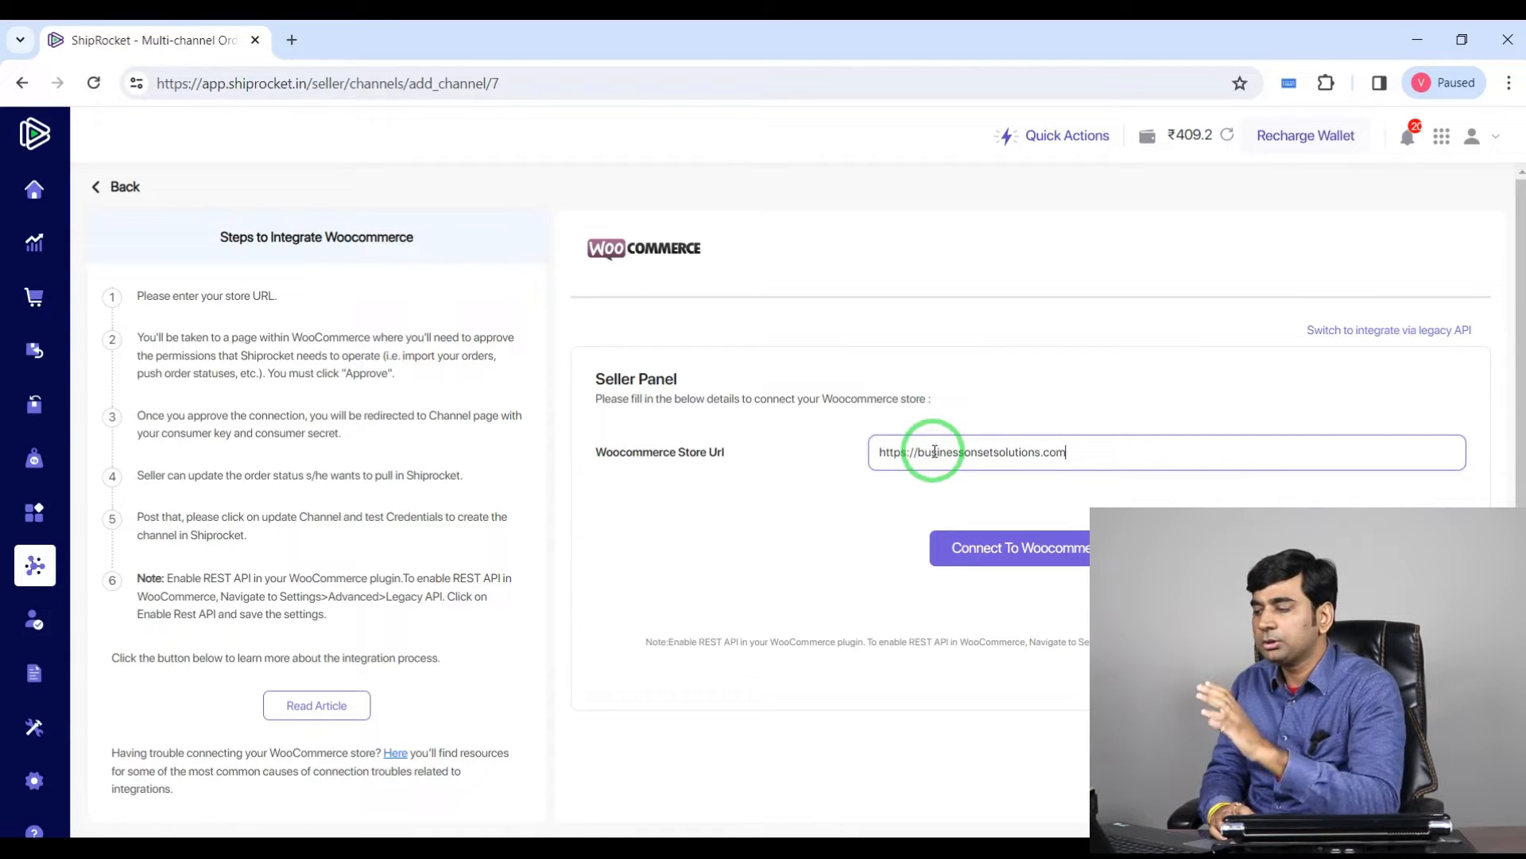
Step: Connect to WooCommerce, log in to the store, and approve Shiprocket's read/write access
{"action": "left_click", "coordinate": [815, 545]}
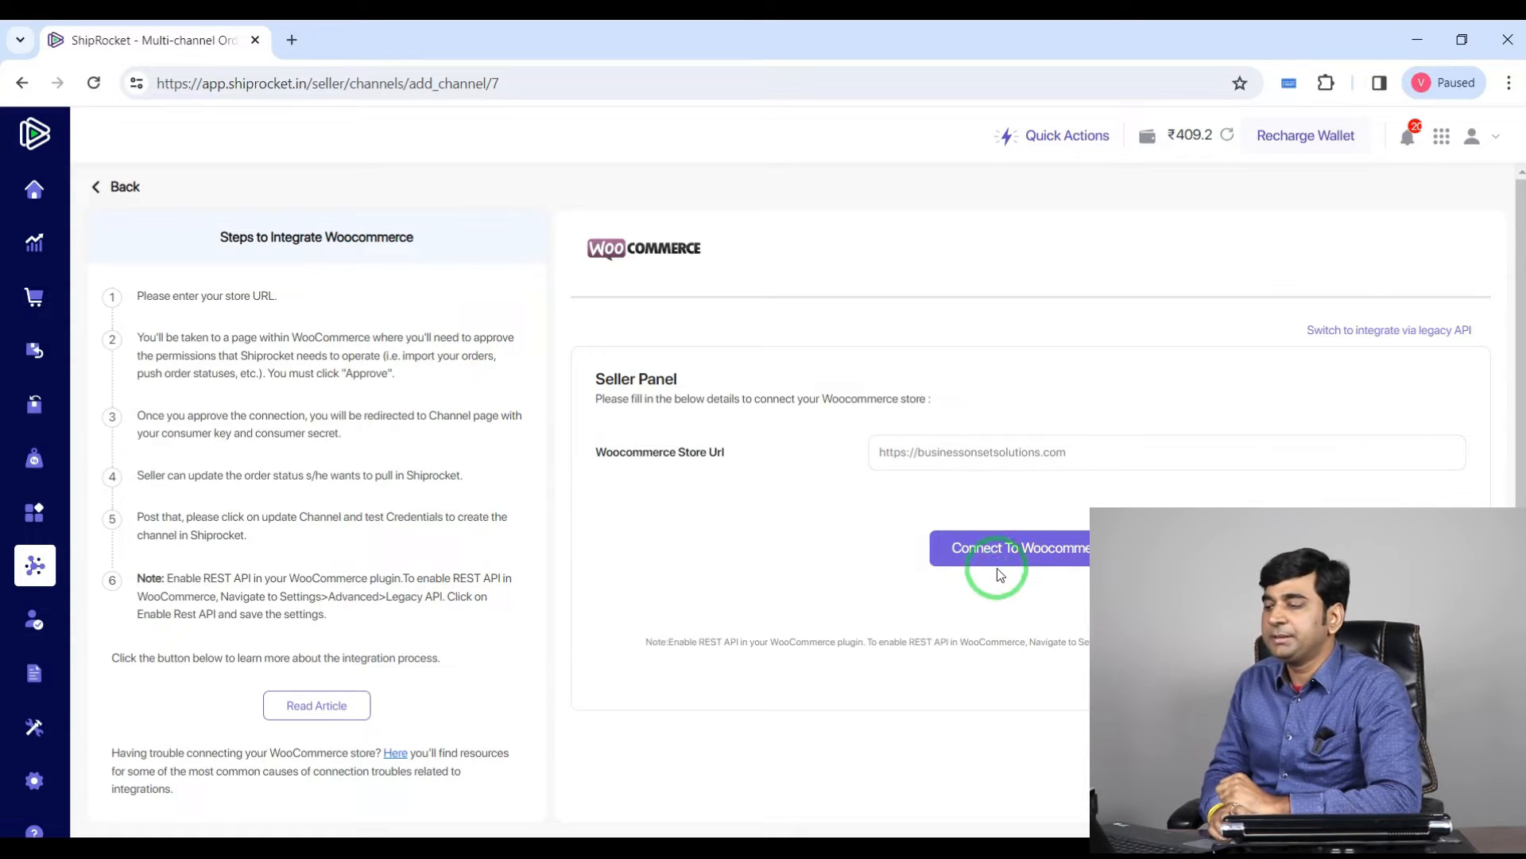
{"action": "left_click", "coordinate": [1016, 547]}
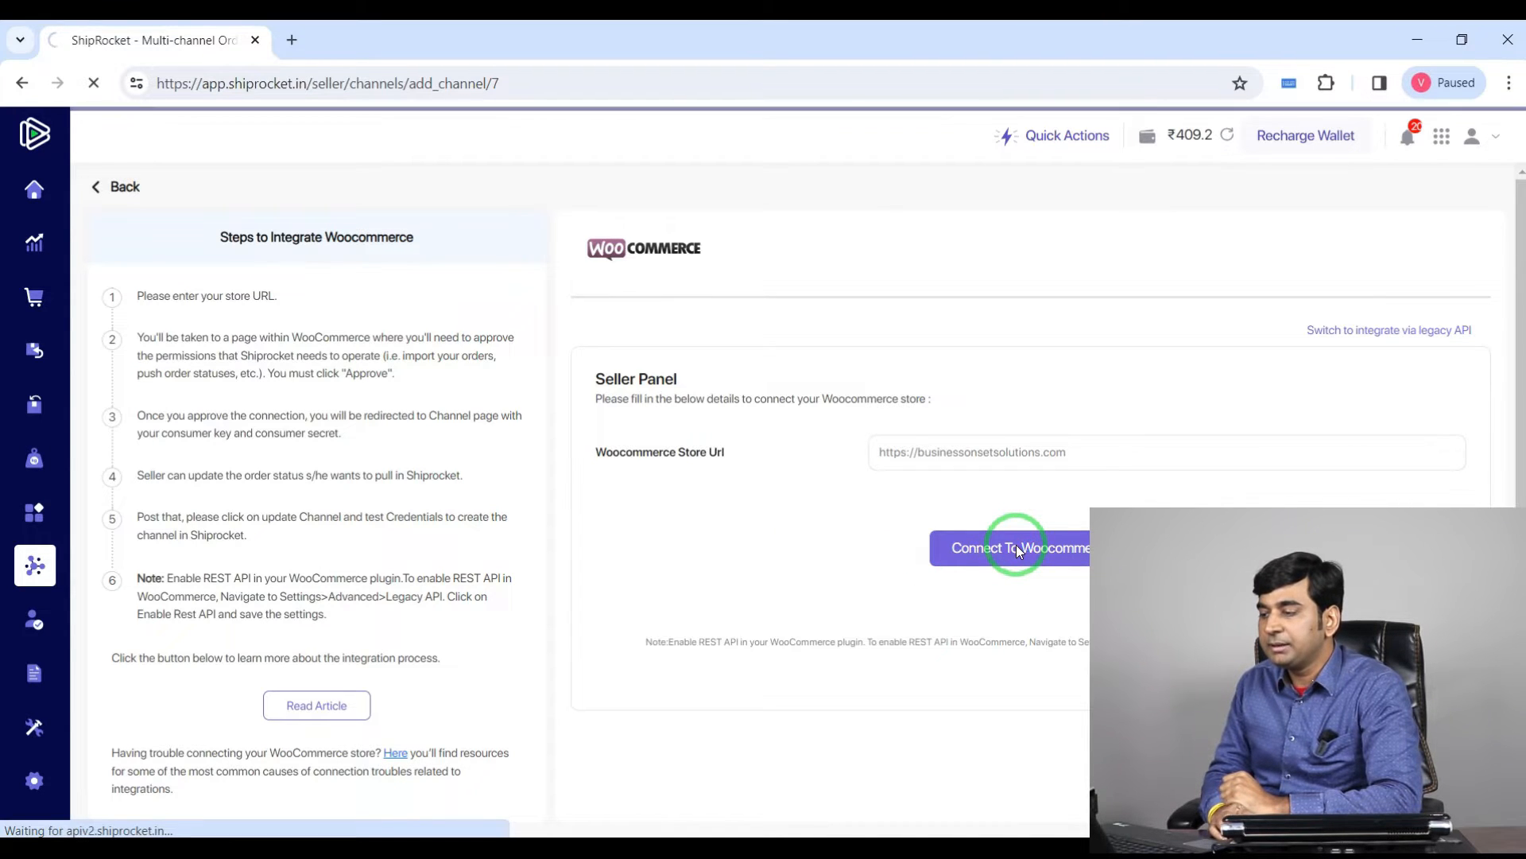
{"action": "scroll", "coordinate": [1037, 527], "scroll_direction": "down", "scroll_amount": 1}
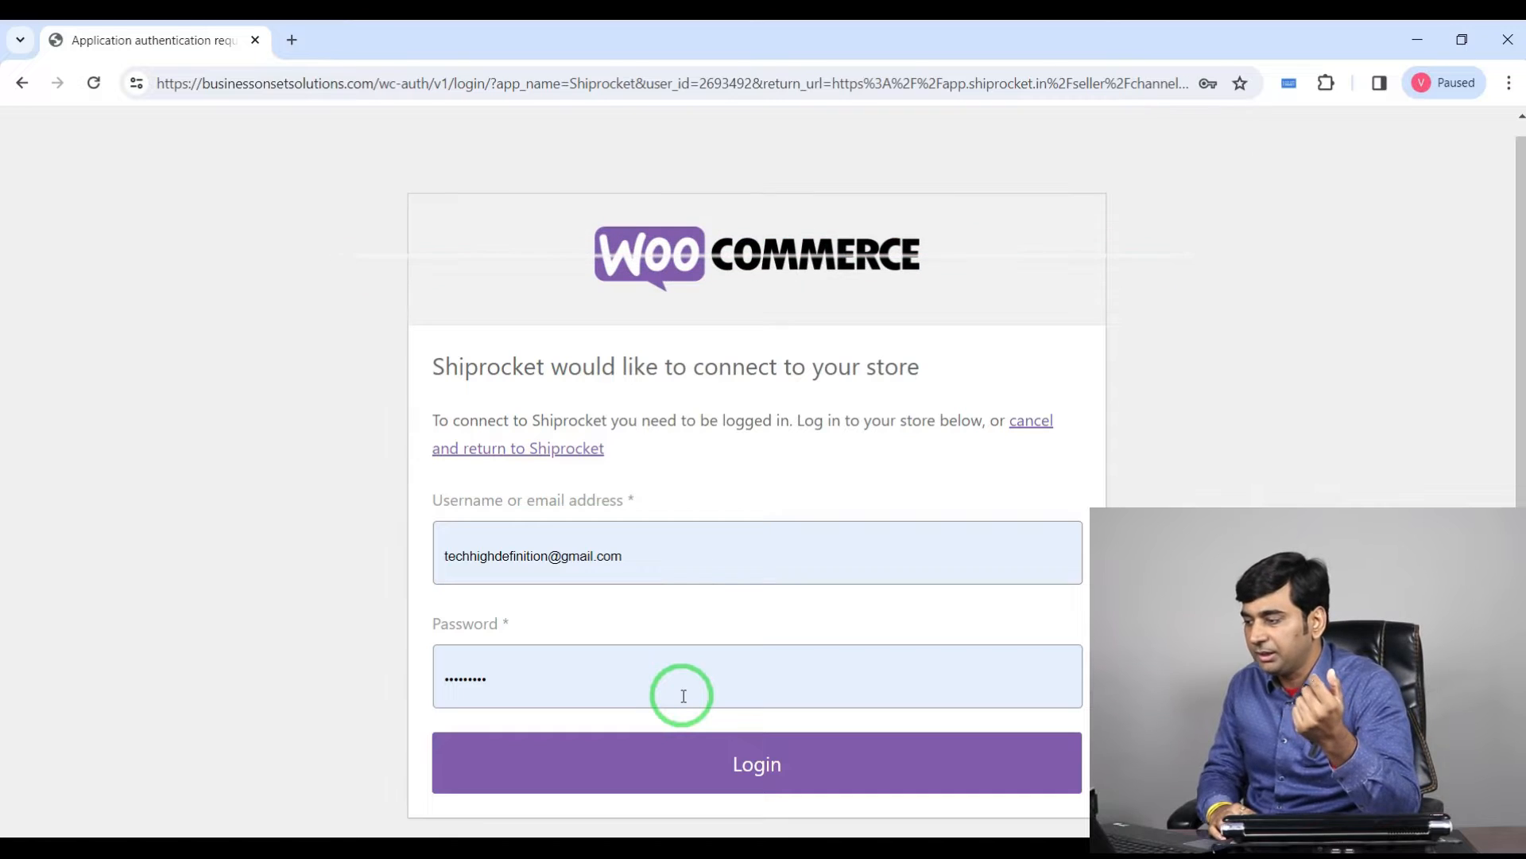
{"action": "left_click", "coordinate": [795, 758]}
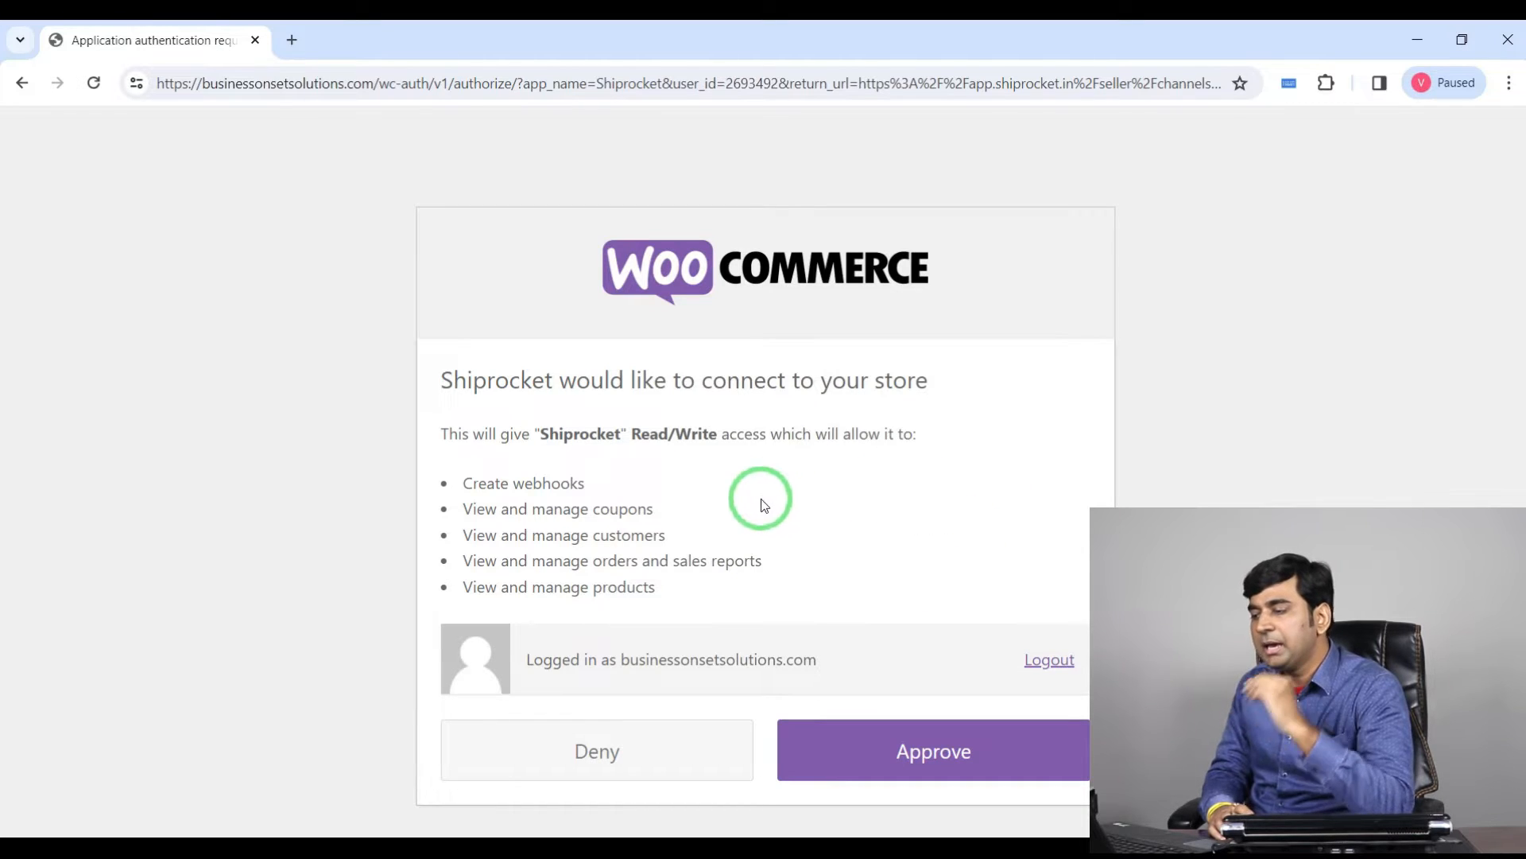
{"action": "left_click", "coordinate": [980, 752]}
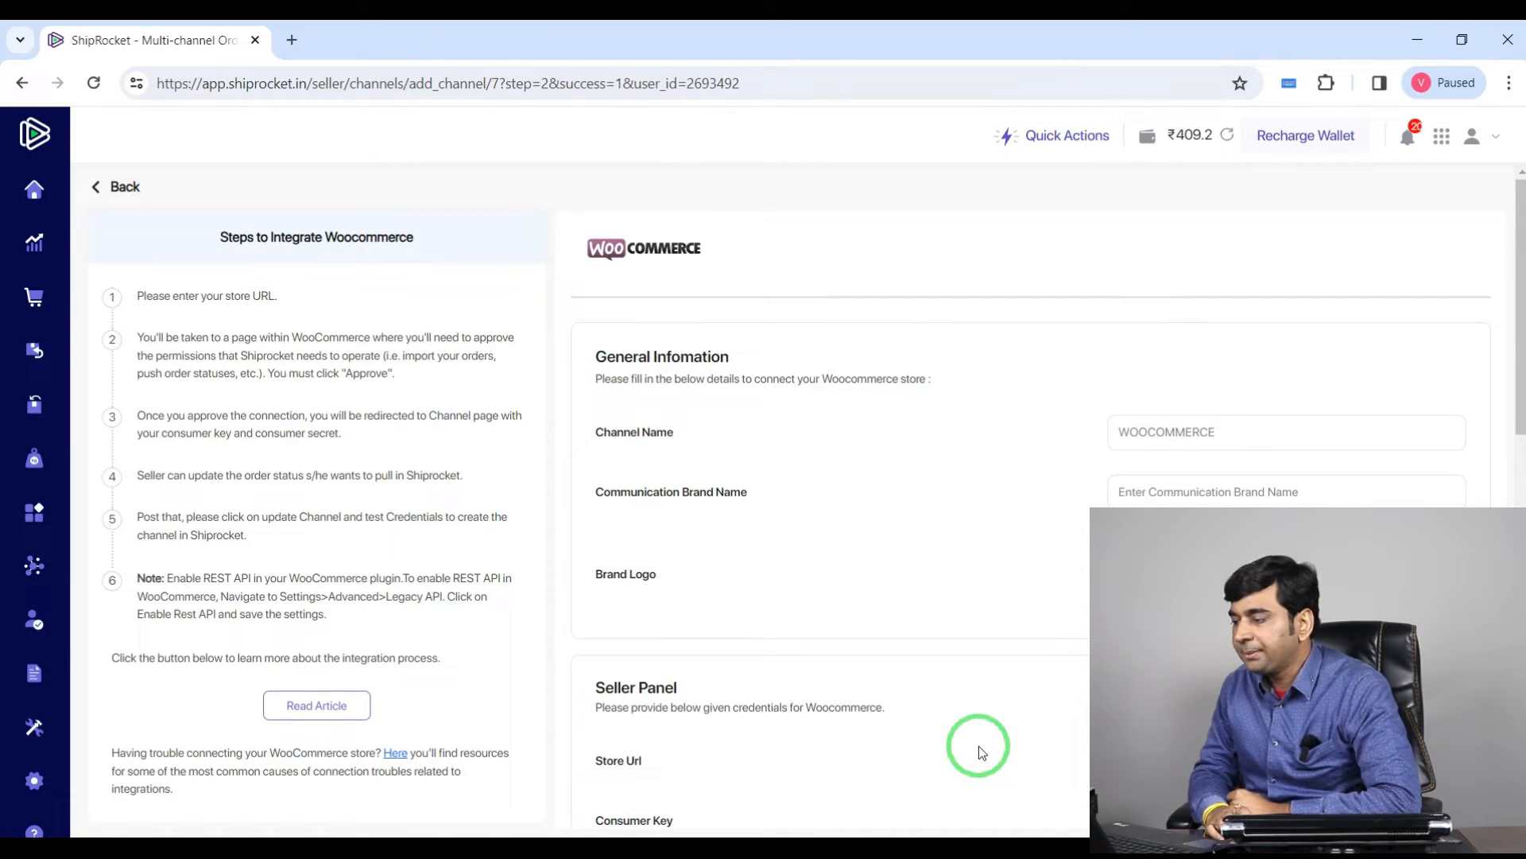
Step: Enter businessonset as the Communication Brand Name in the channel's general information
{"action": "scroll", "coordinate": [986, 644], "scroll_direction": "down", "scroll_amount": 10}
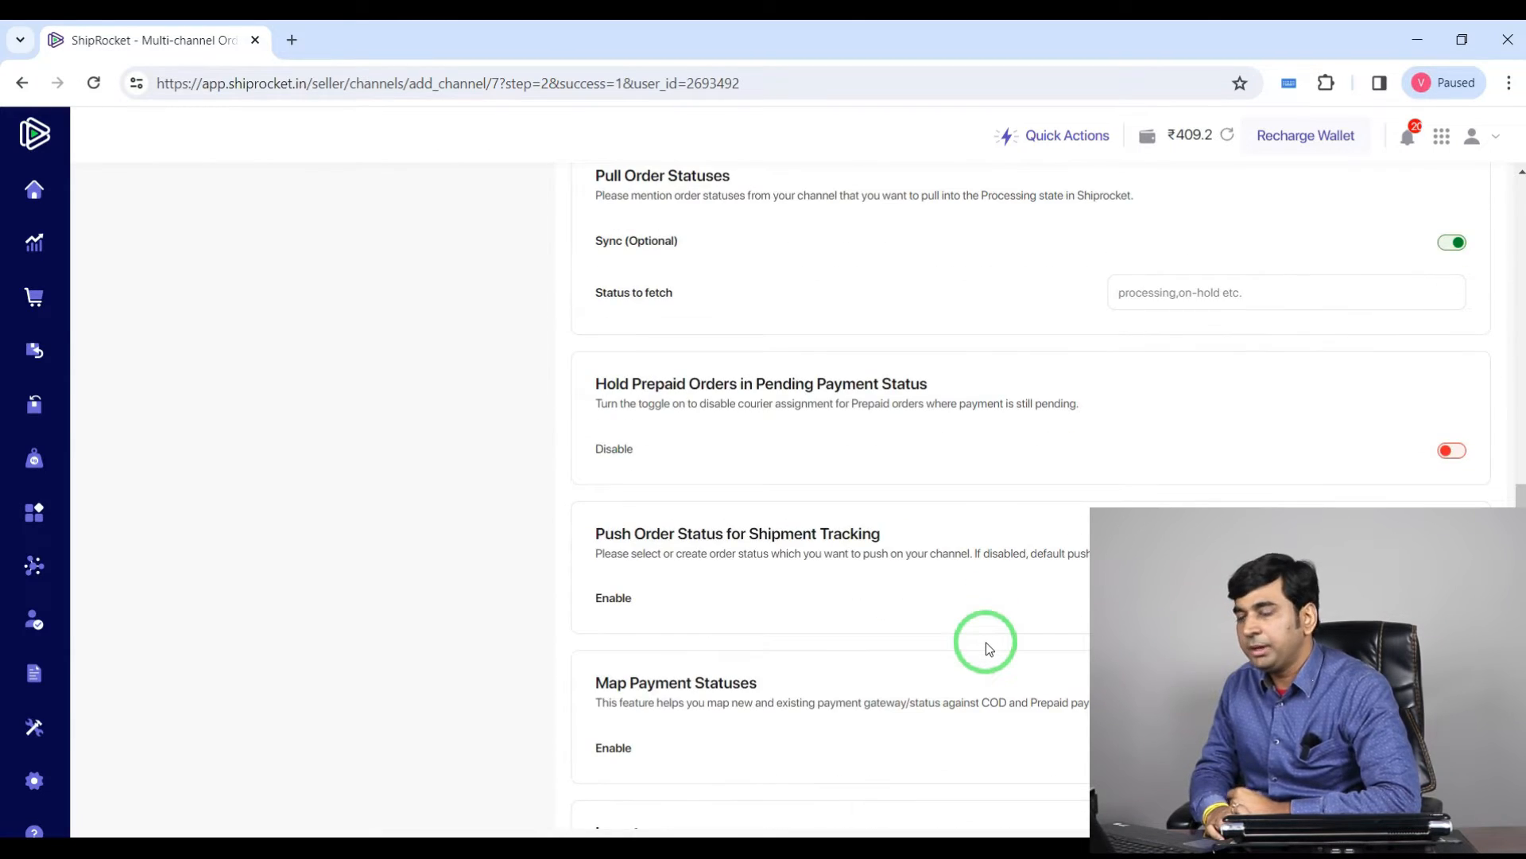
{"action": "scroll", "coordinate": [986, 648], "scroll_direction": "up", "scroll_amount": 10}
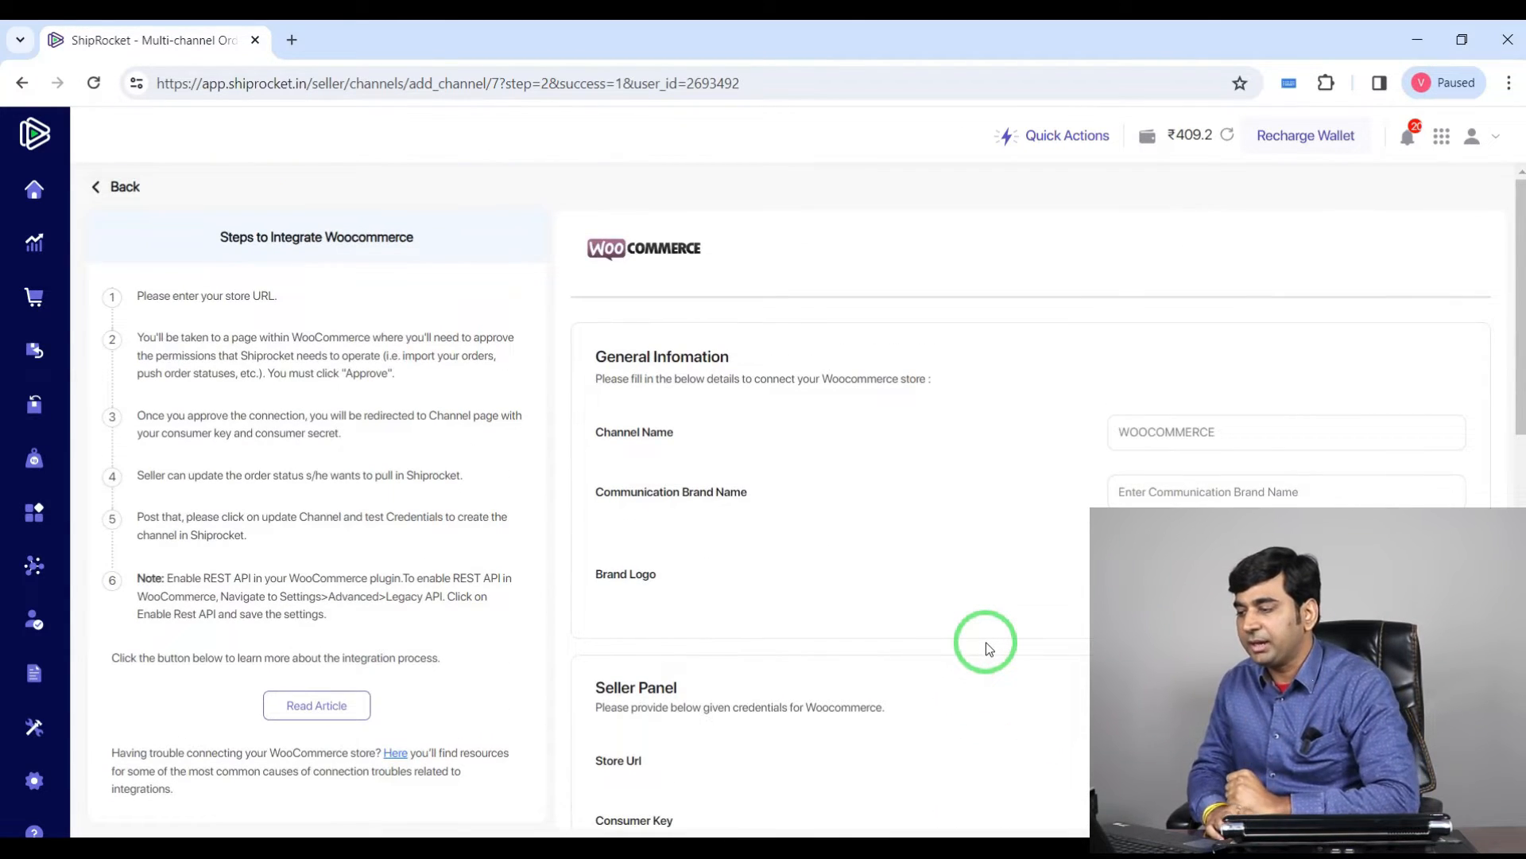
{"action": "scroll", "coordinate": [986, 643], "scroll_direction": "down", "scroll_amount": 1}
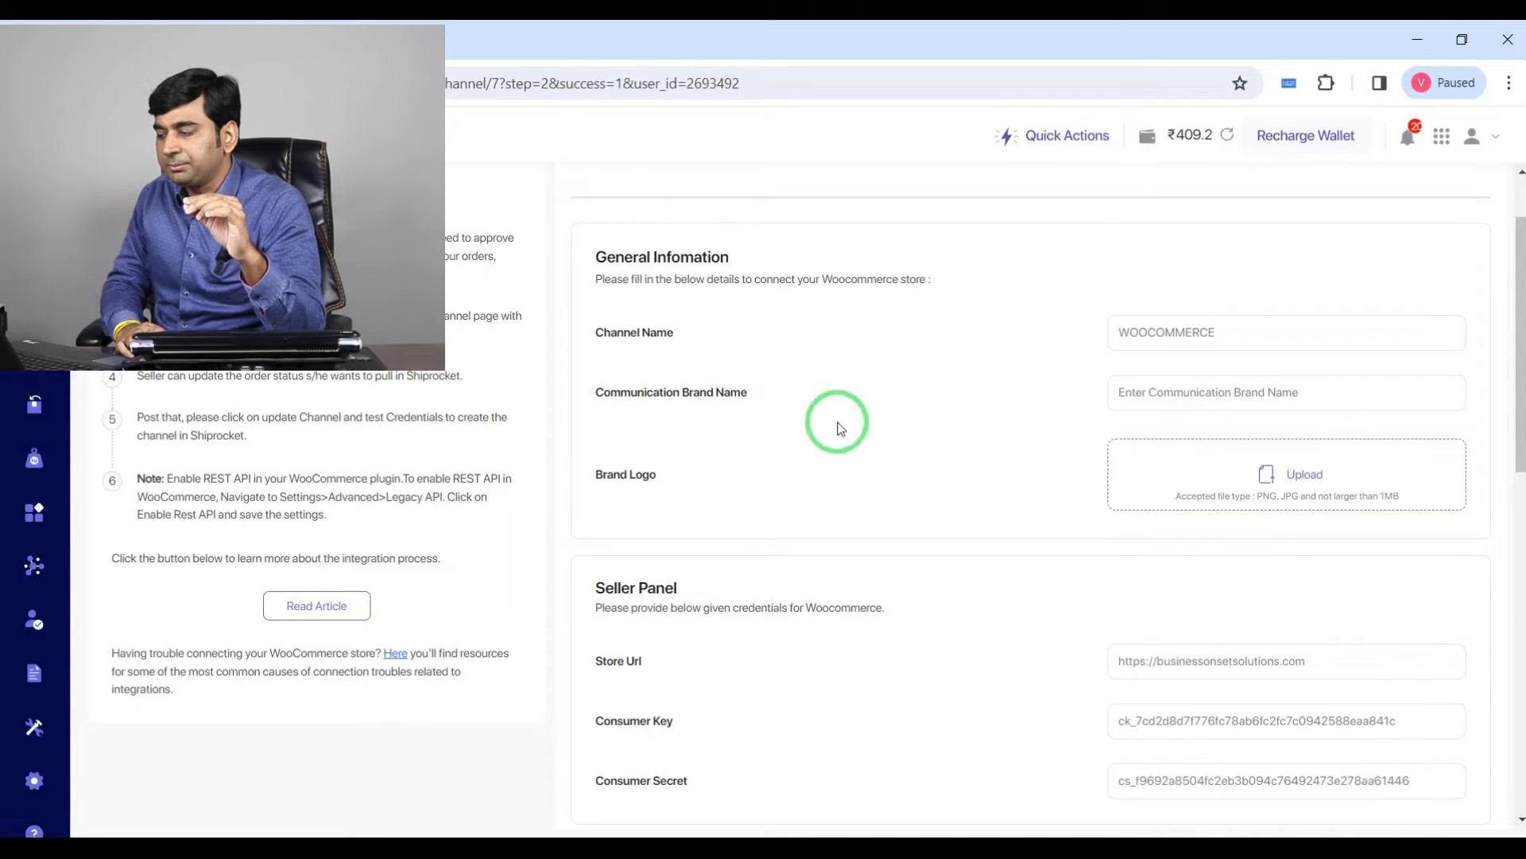
{"action": "left_click", "coordinate": [1152, 399]}
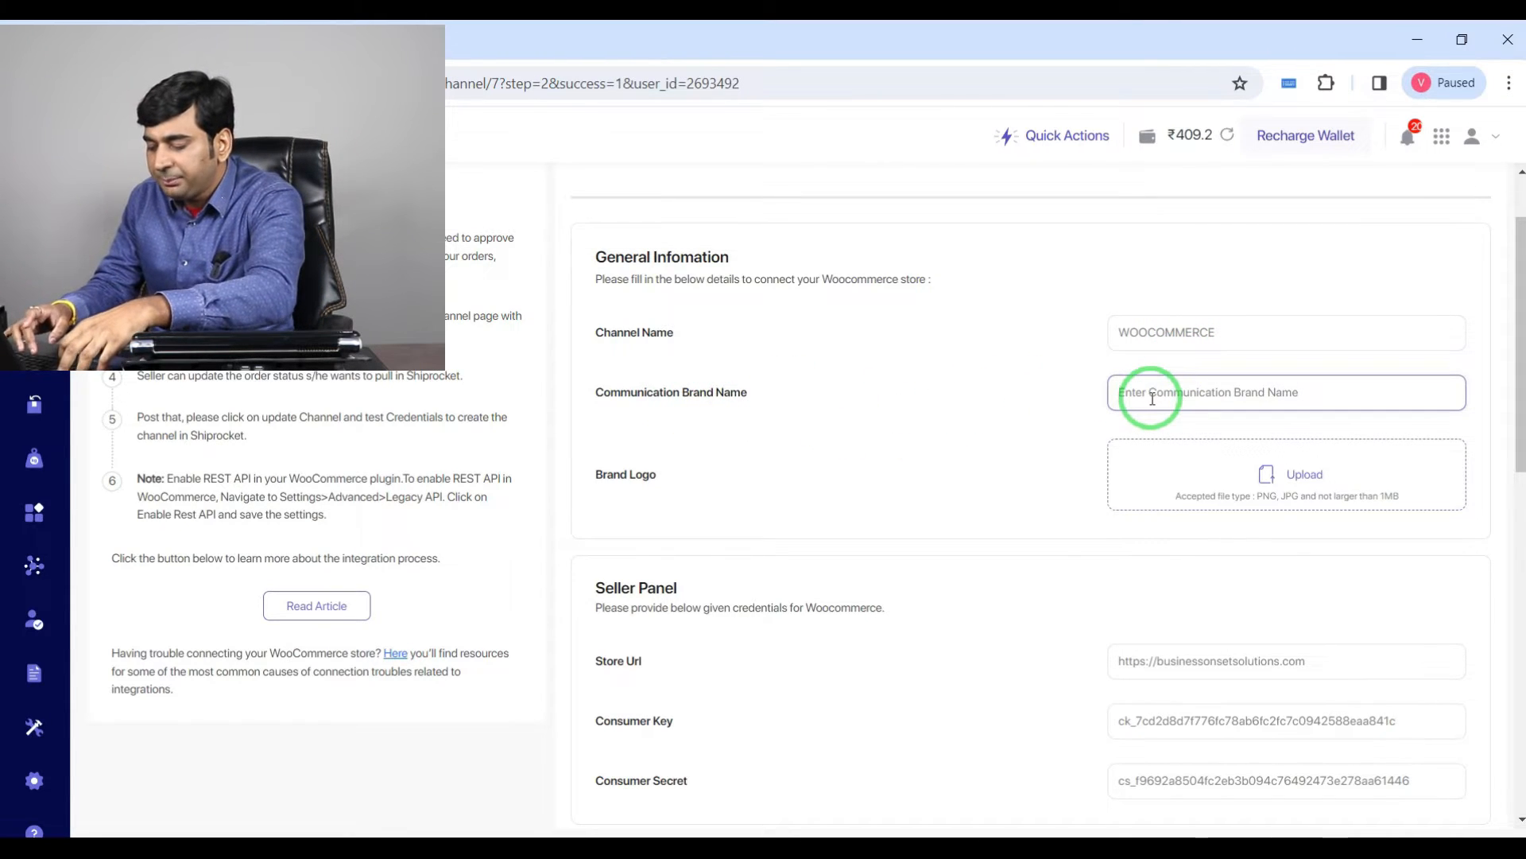
{"action": "type", "text": "b"}
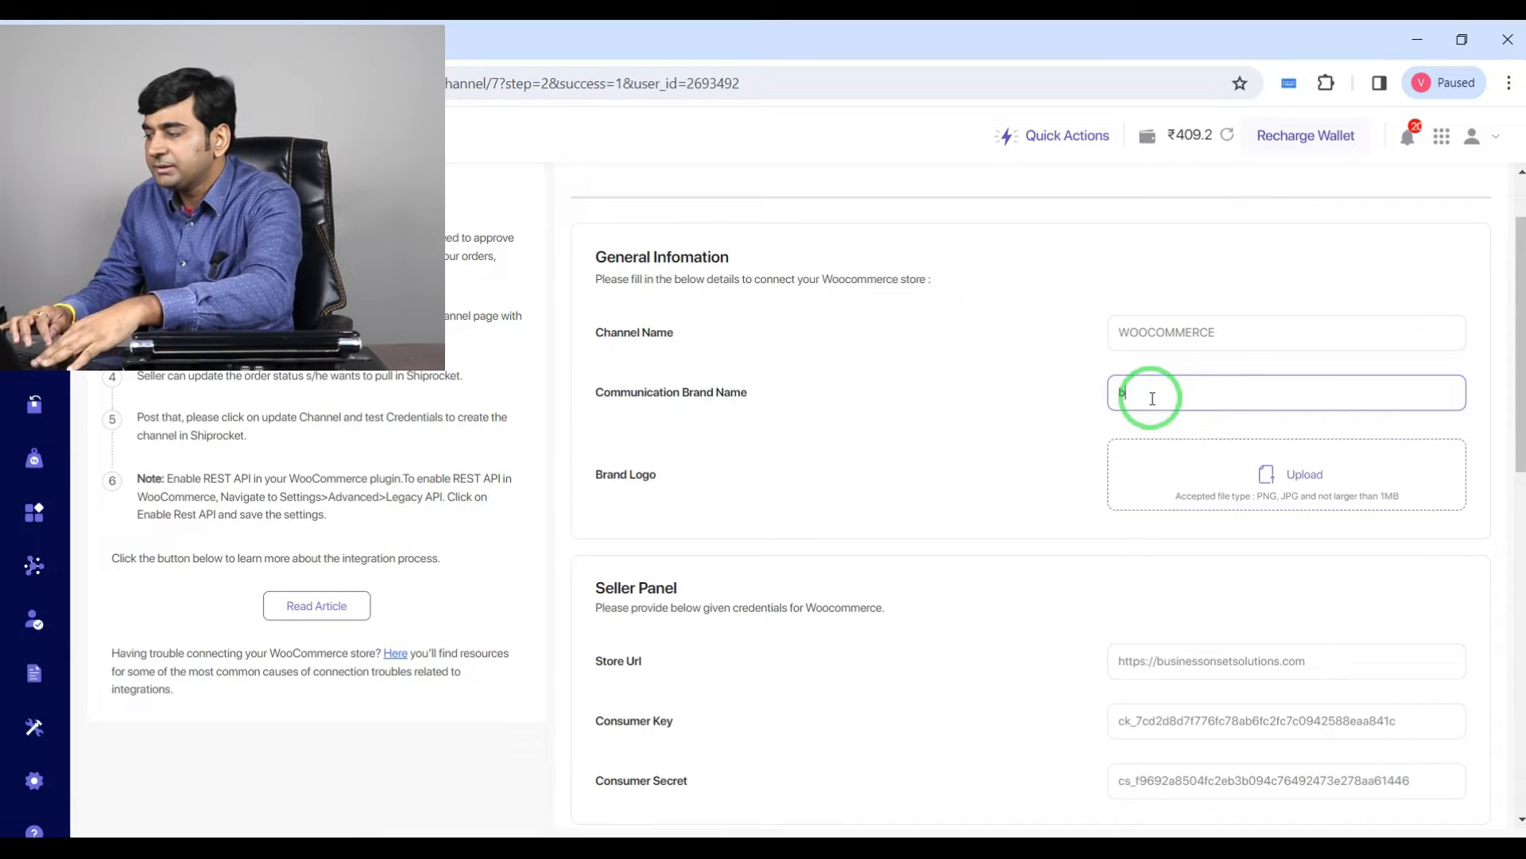
{"action": "type", "text": "usinessonset"}
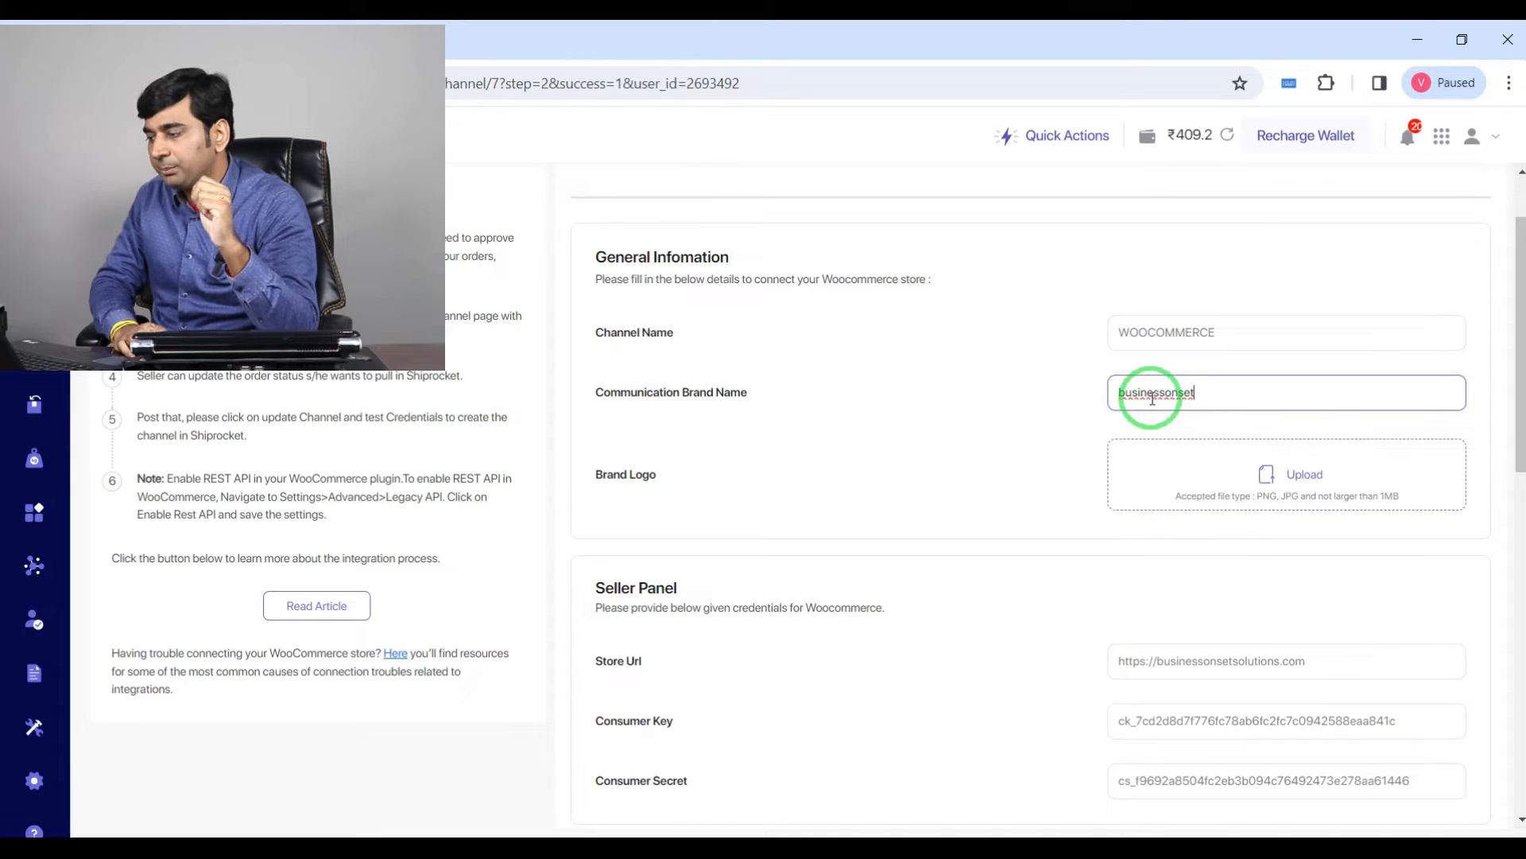
{"action": "left_click", "coordinate": [988, 456]}
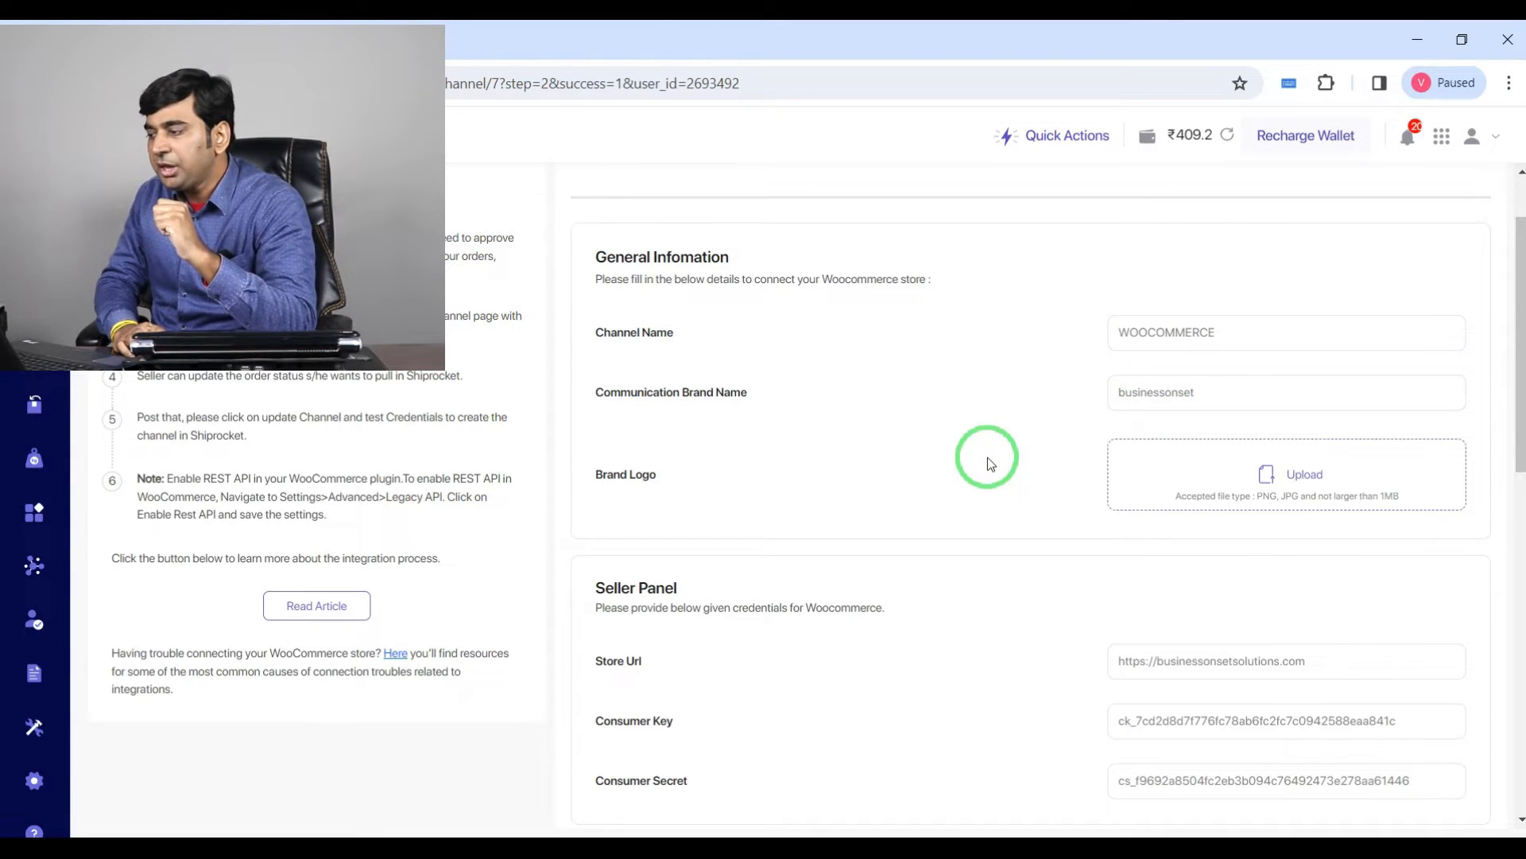
Step: Upload the candle product image from the series folder as the brand logo
{"action": "scroll", "coordinate": [1075, 477], "scroll_direction": "down", "scroll_amount": 1}
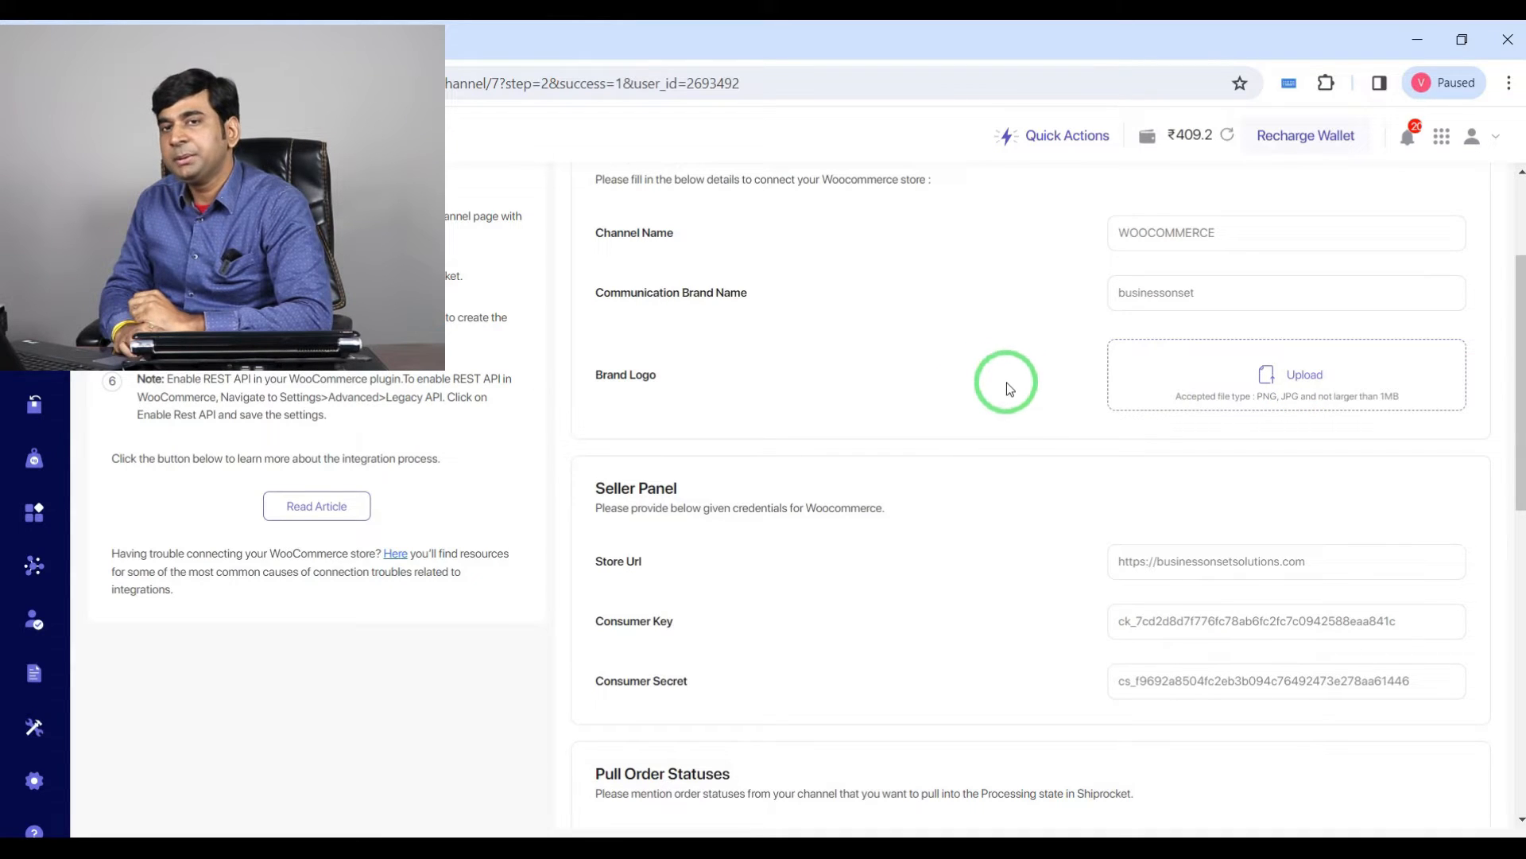
{"action": "left_click", "coordinate": [1308, 373]}
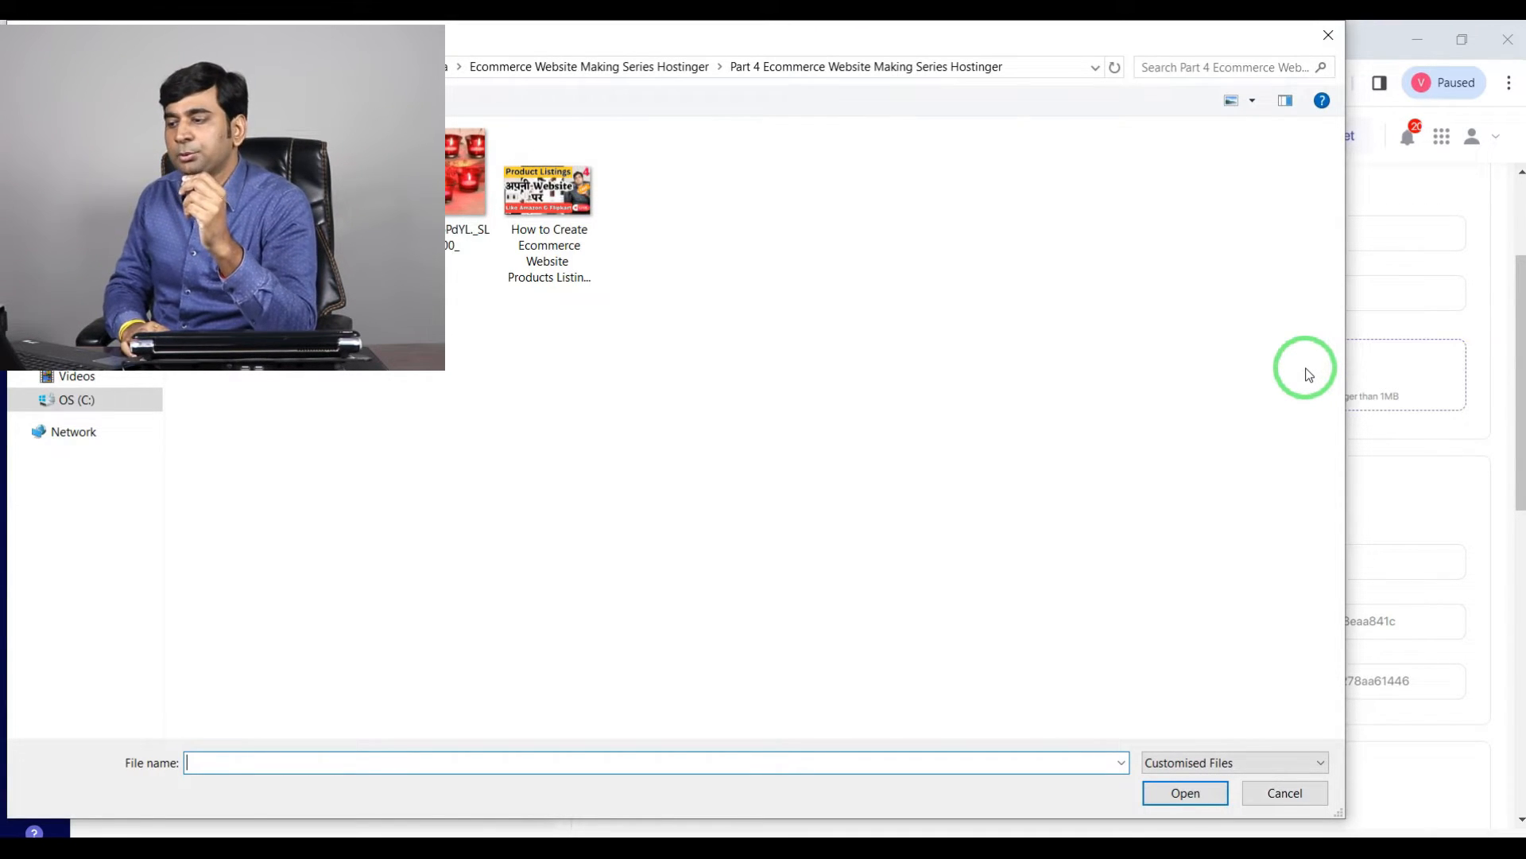
{"action": "double_click", "coordinate": [467, 179]}
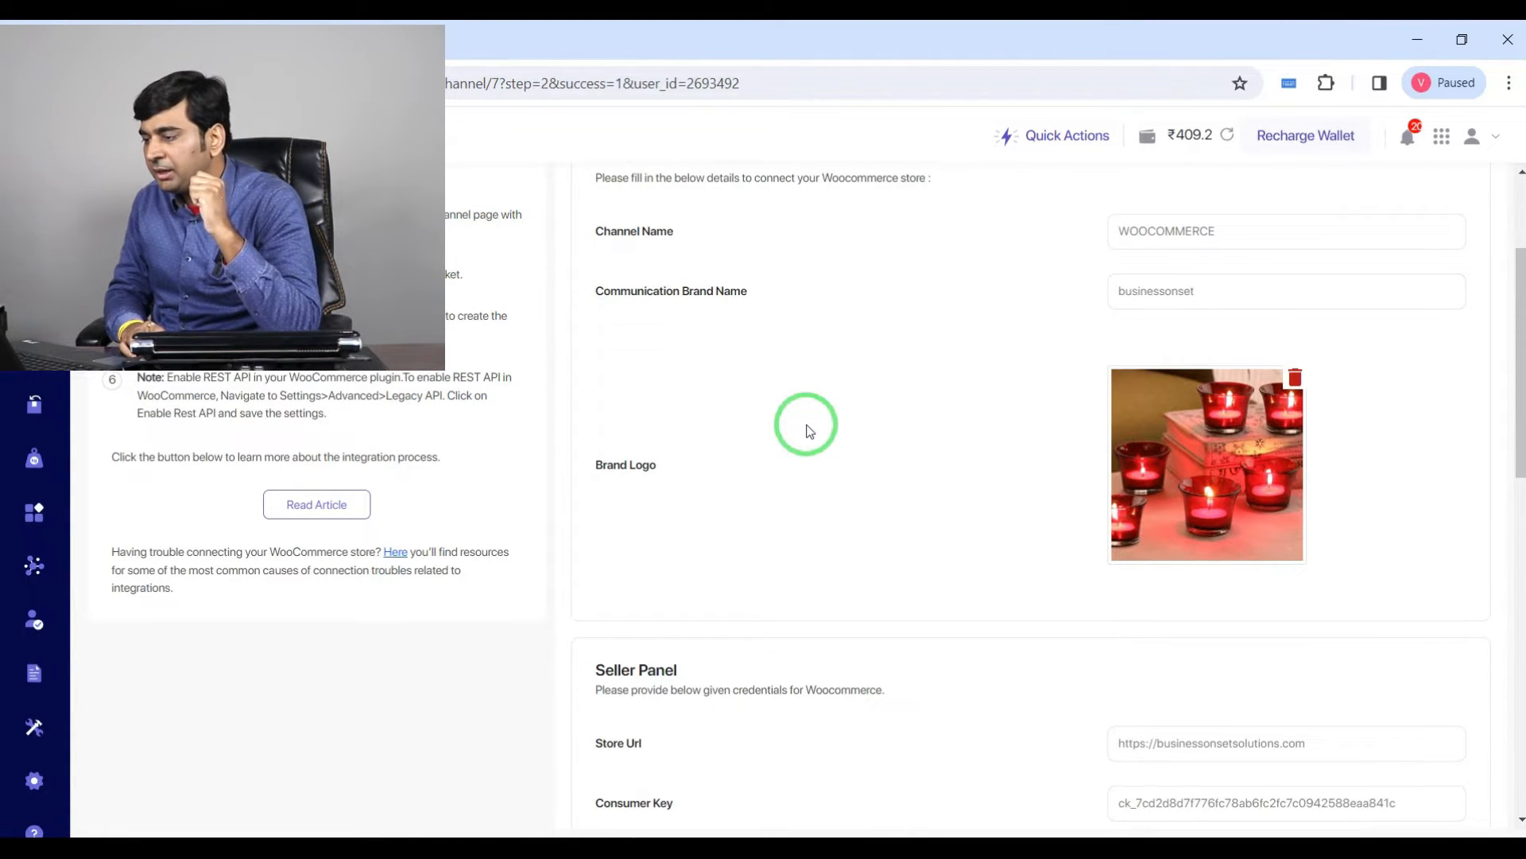
Step: Set the Pull Order Statuses status to fetch to processing,on-hold
{"action": "scroll", "coordinate": [809, 430], "scroll_direction": "down", "scroll_amount": 4}
{"action": "scroll", "coordinate": [809, 431], "scroll_direction": "down", "scroll_amount": 1}
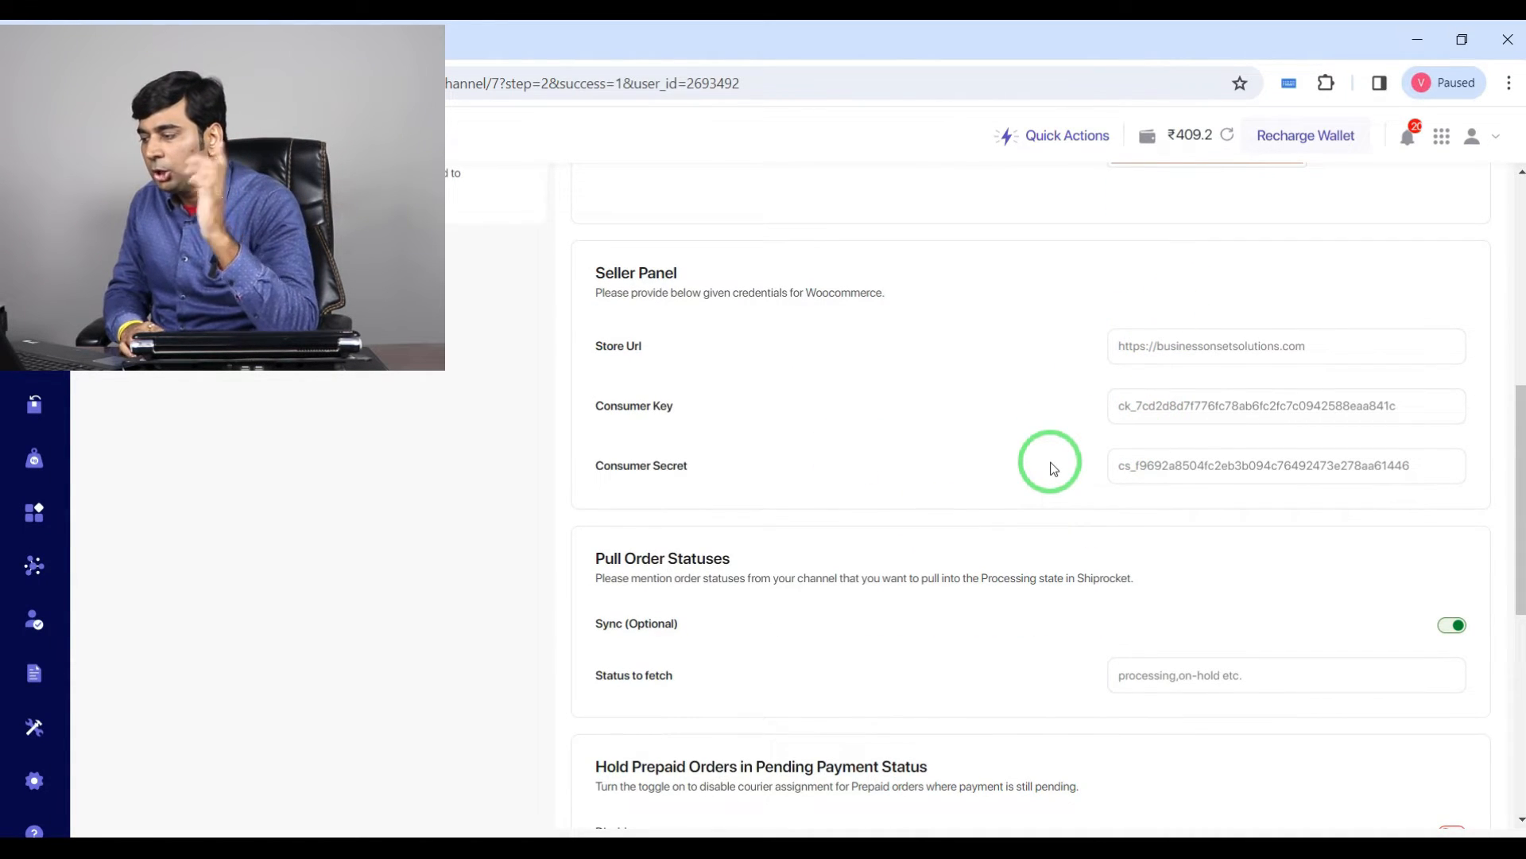
{"action": "scroll", "coordinate": [1051, 465], "scroll_direction": "down", "scroll_amount": 2}
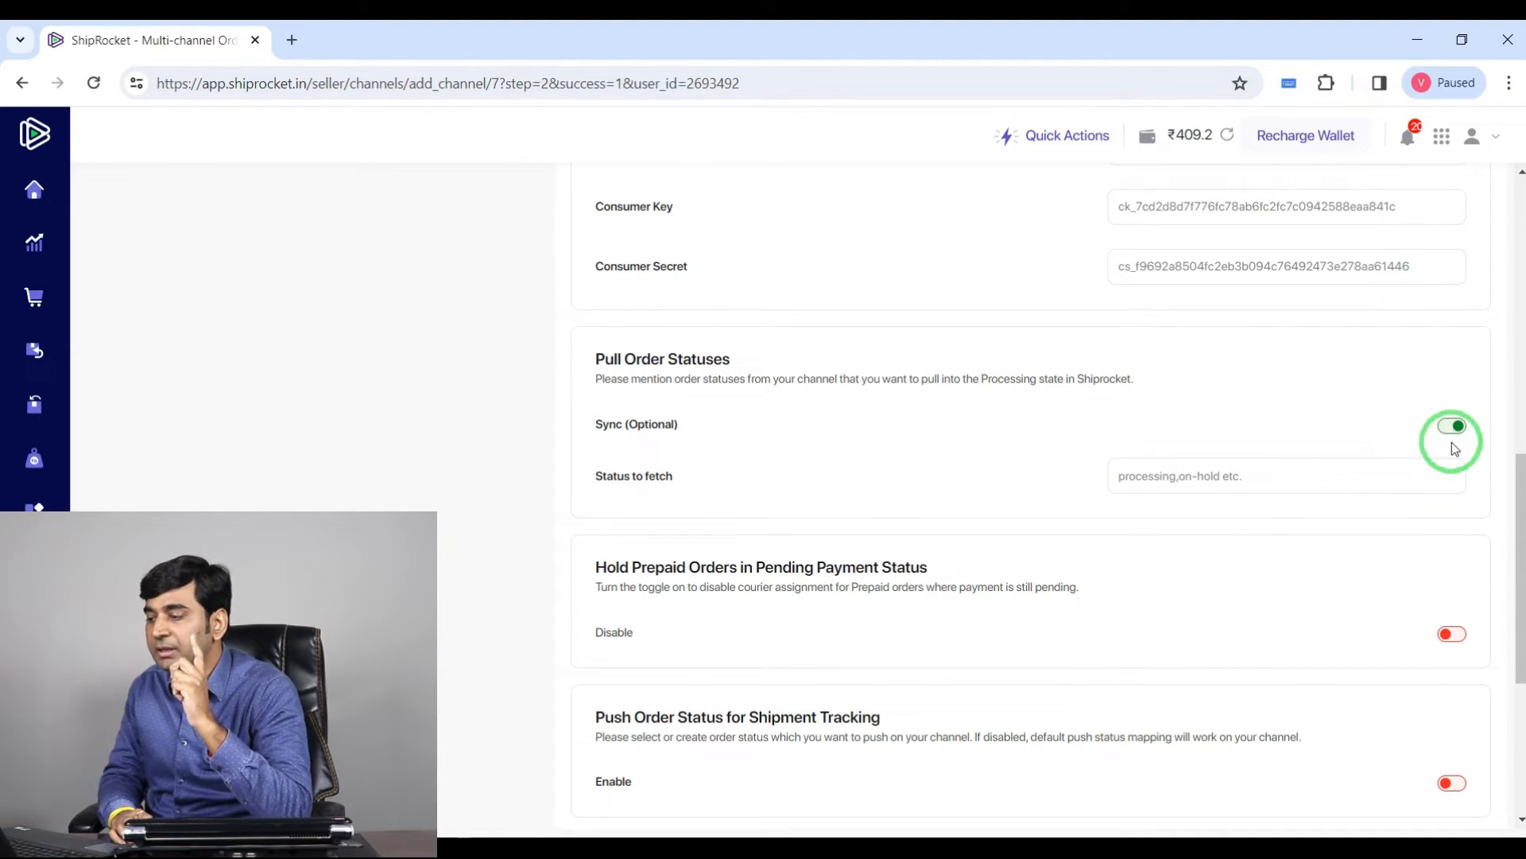
{"action": "scroll", "coordinate": [1440, 445], "scroll_direction": "down", "scroll_amount": 1}
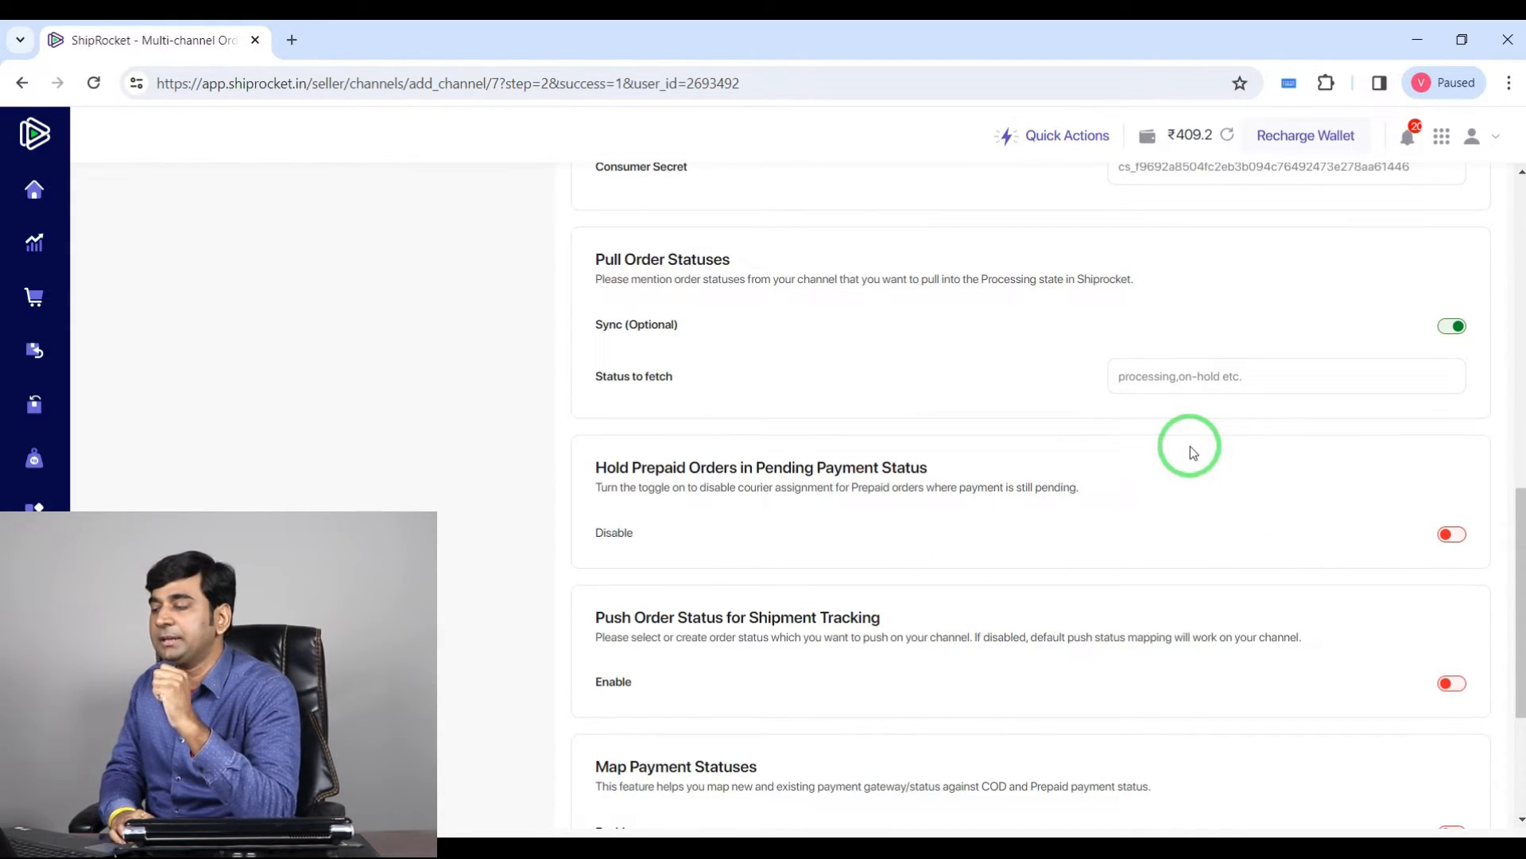
{"action": "left_click", "coordinate": [1234, 376]}
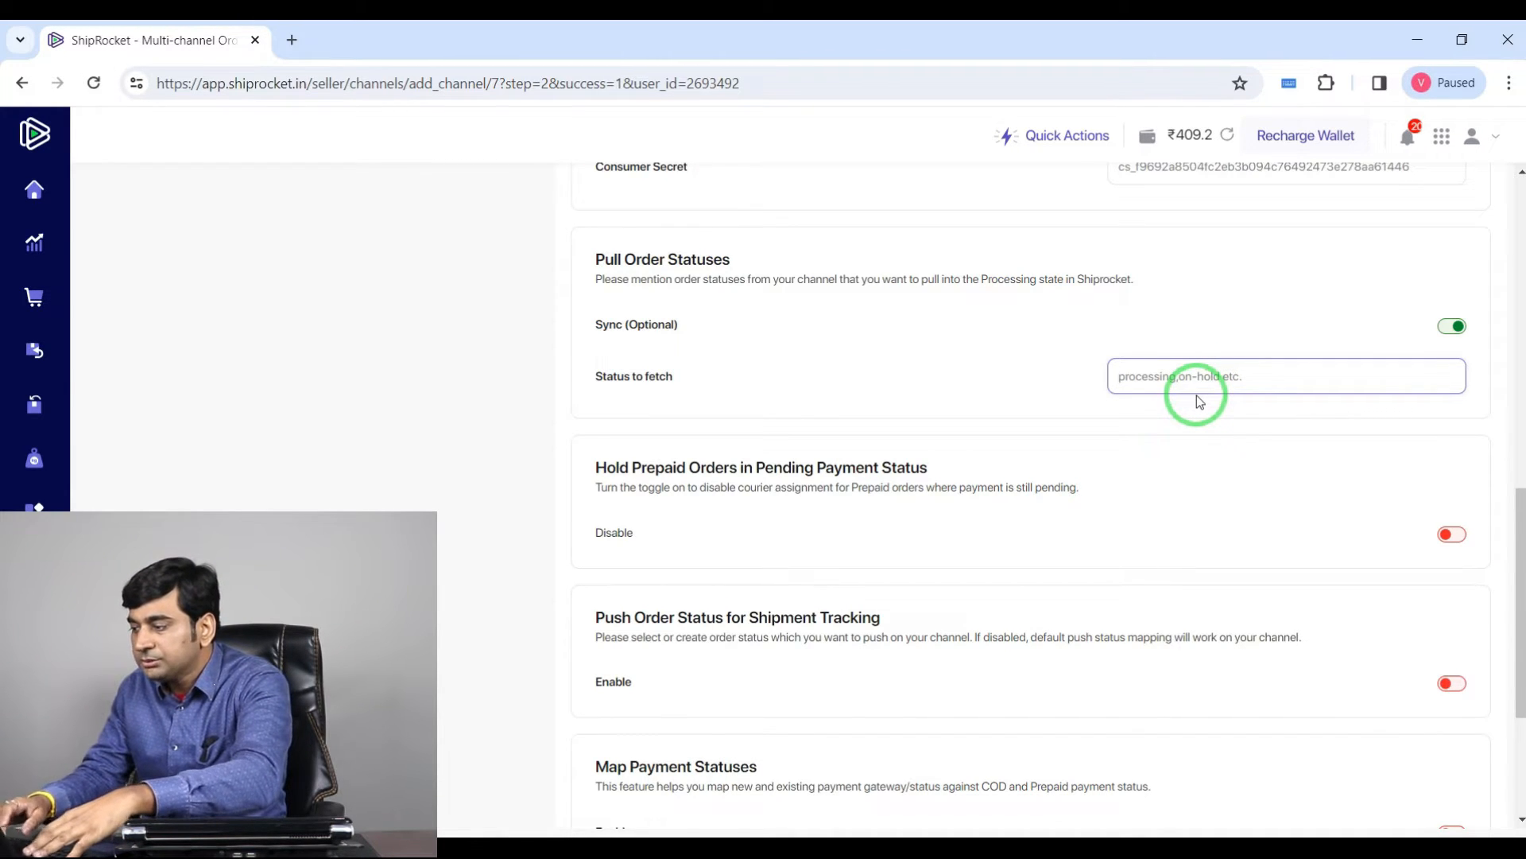
{"action": "type", "text": "pro"}
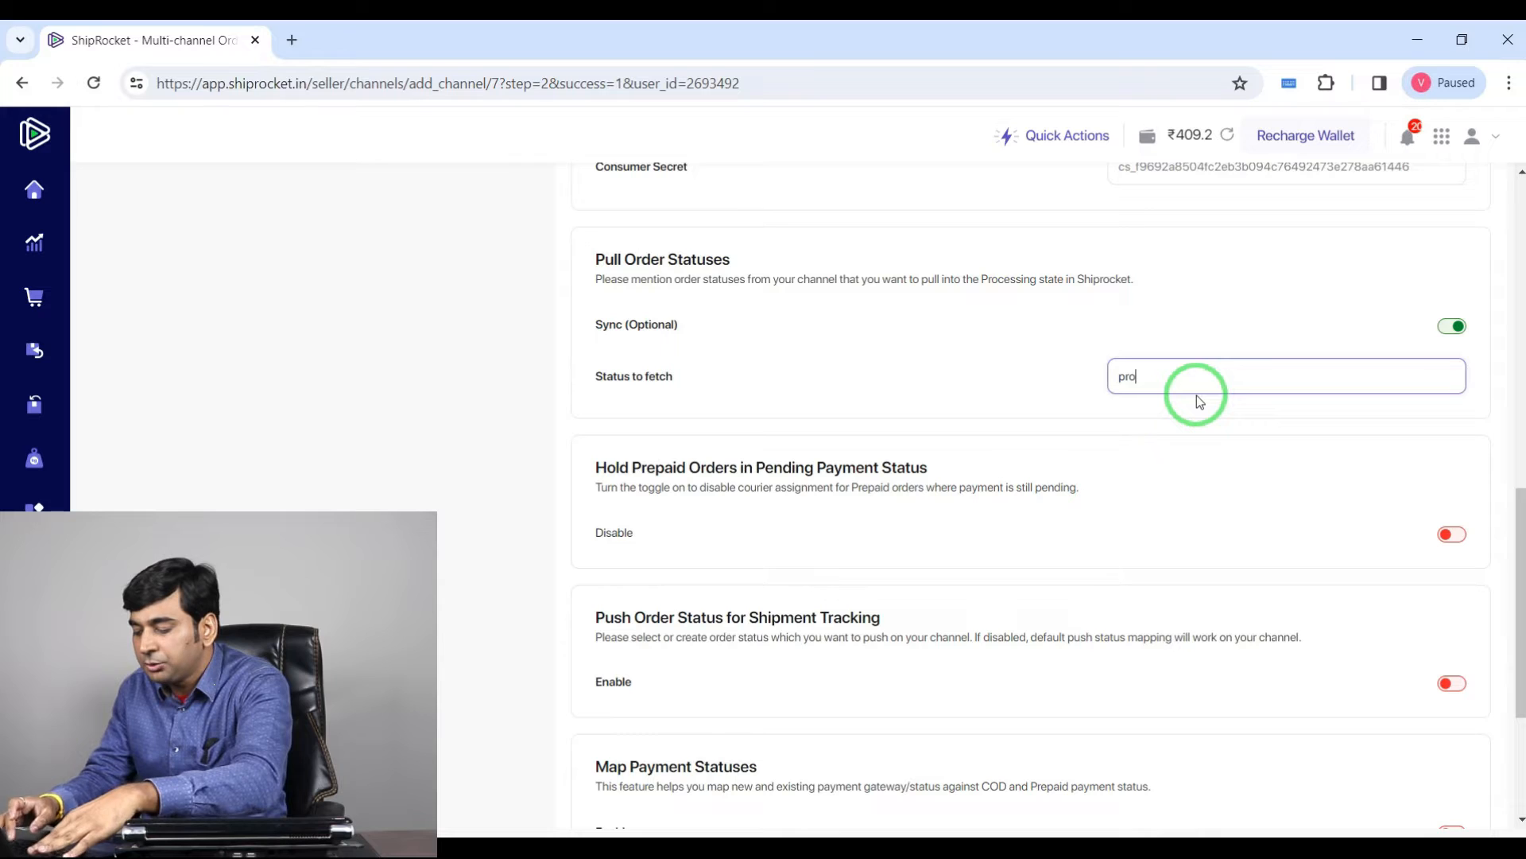
{"action": "type", "text": "cessi"}
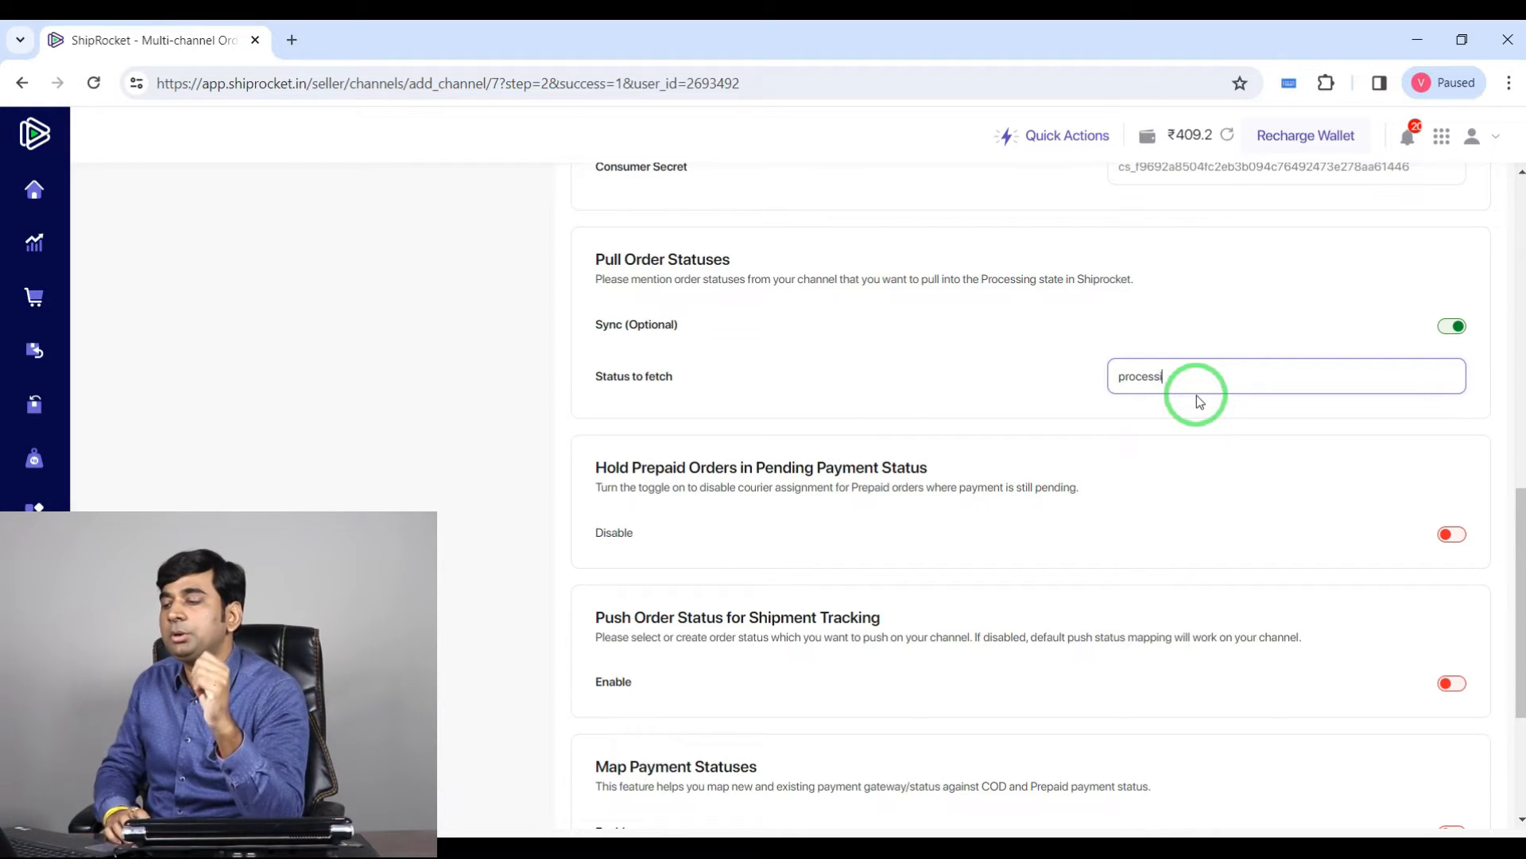
{"action": "type", "text": "ng"}
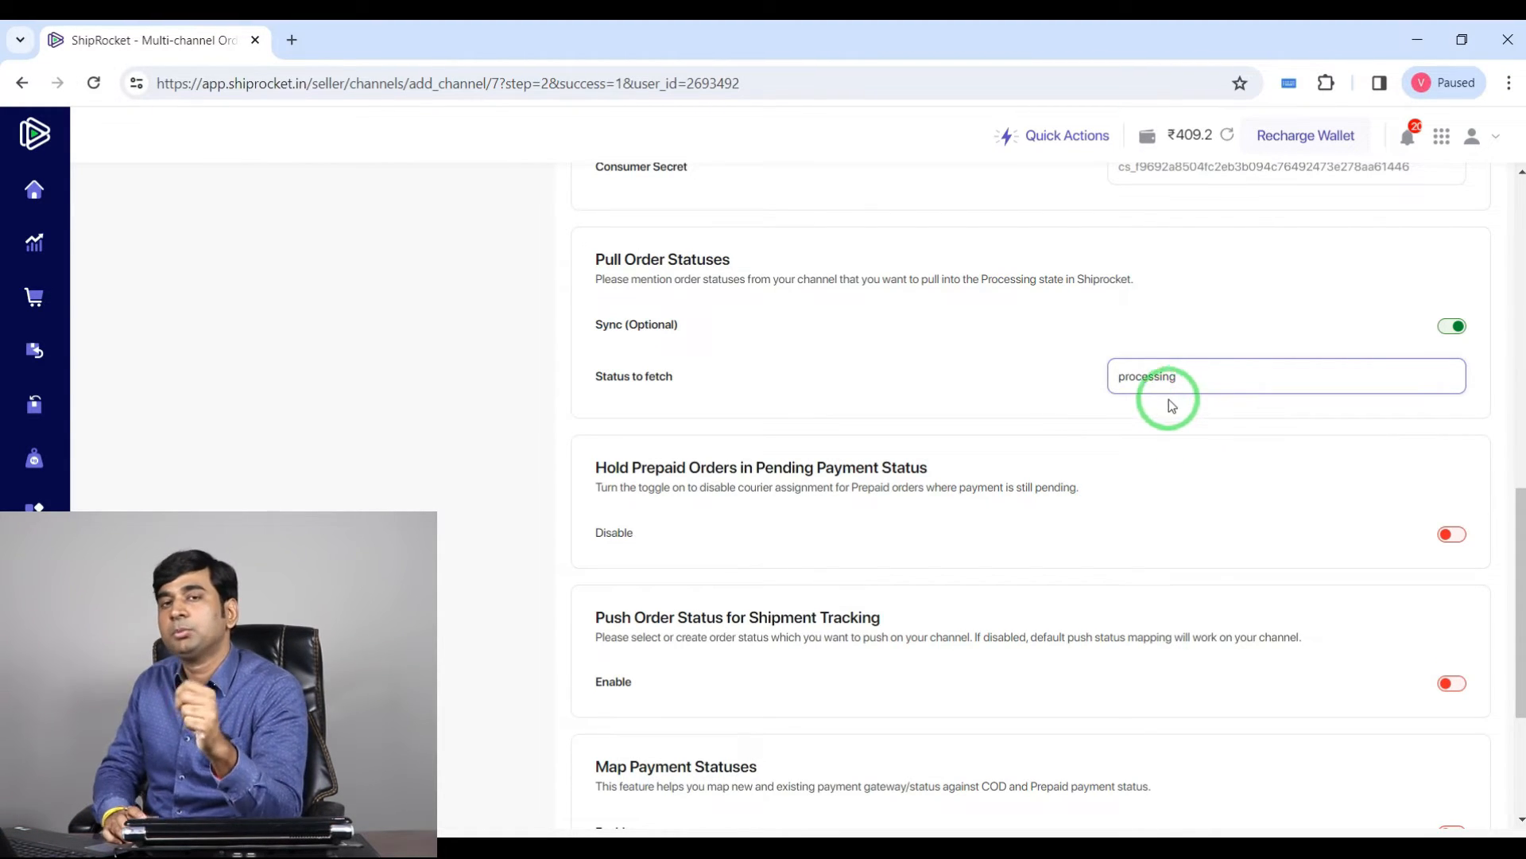
{"action": "left_click", "coordinate": [1010, 350]}
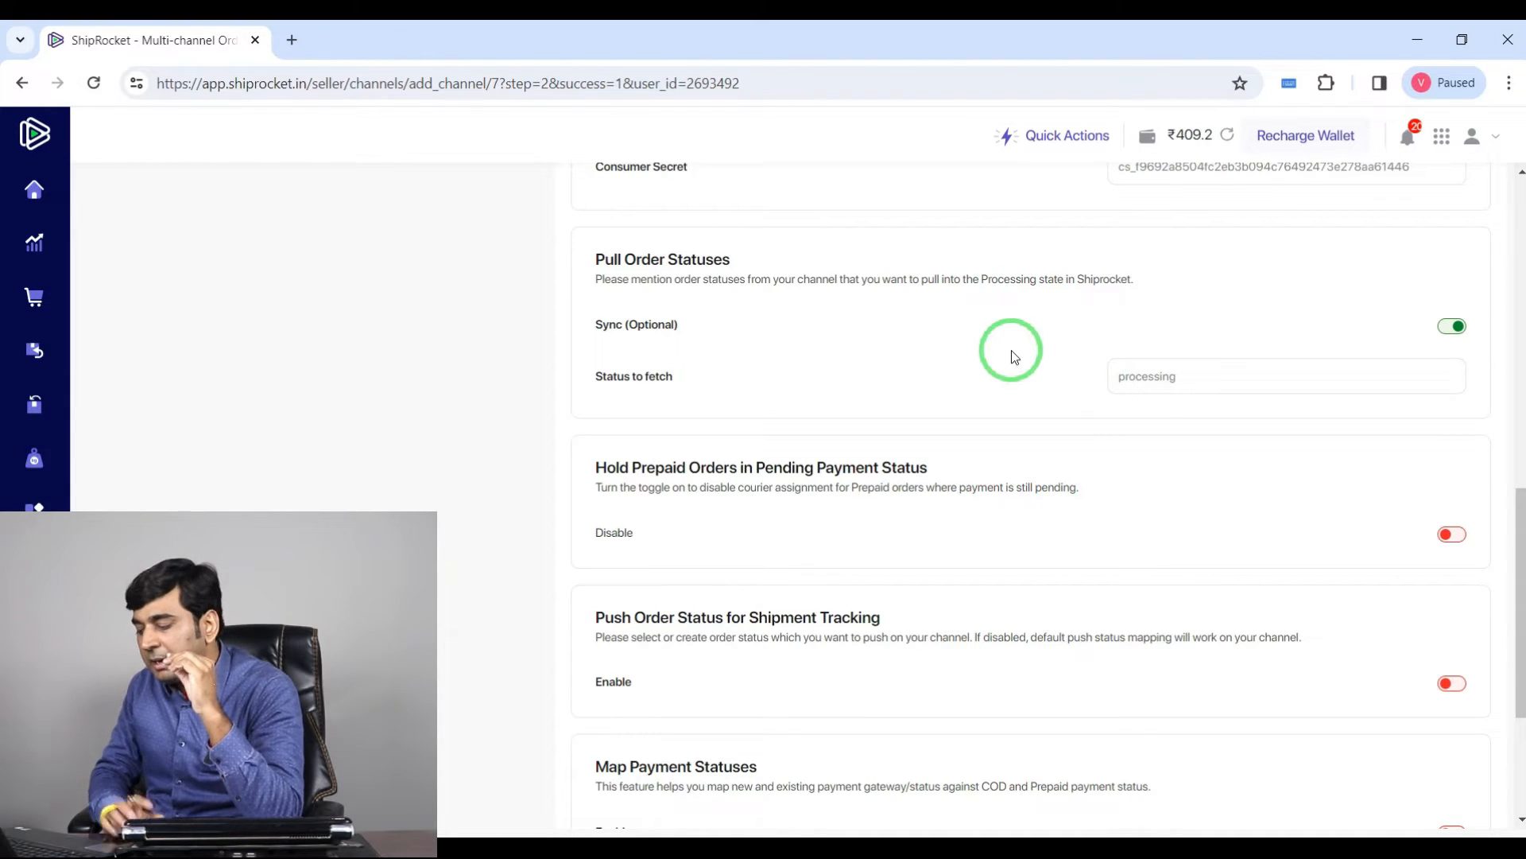
{"action": "left_click", "coordinate": [1237, 384]}
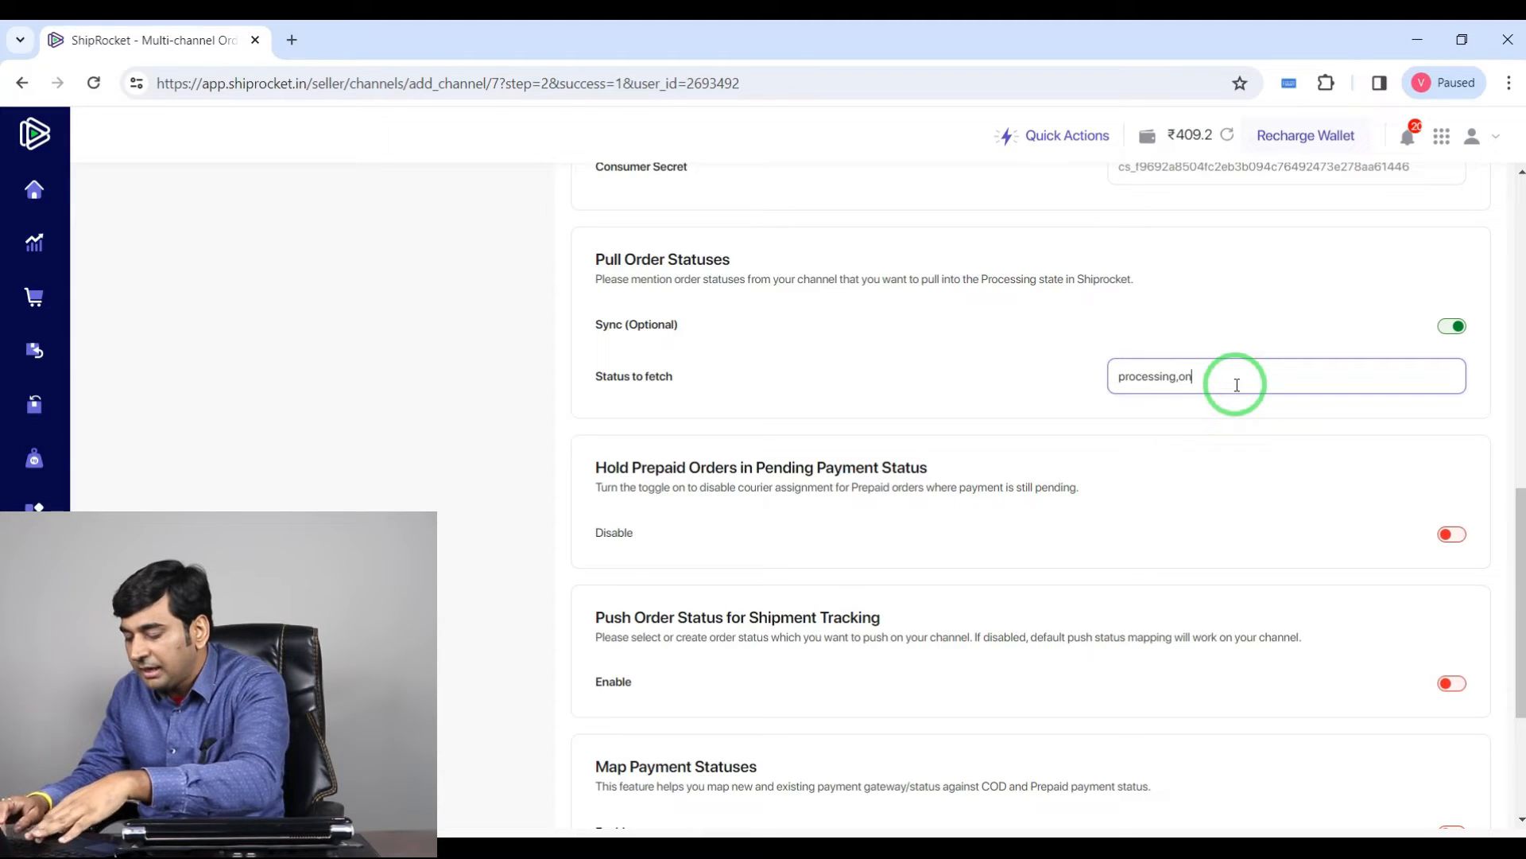
{"action": "type", "text": "old"}
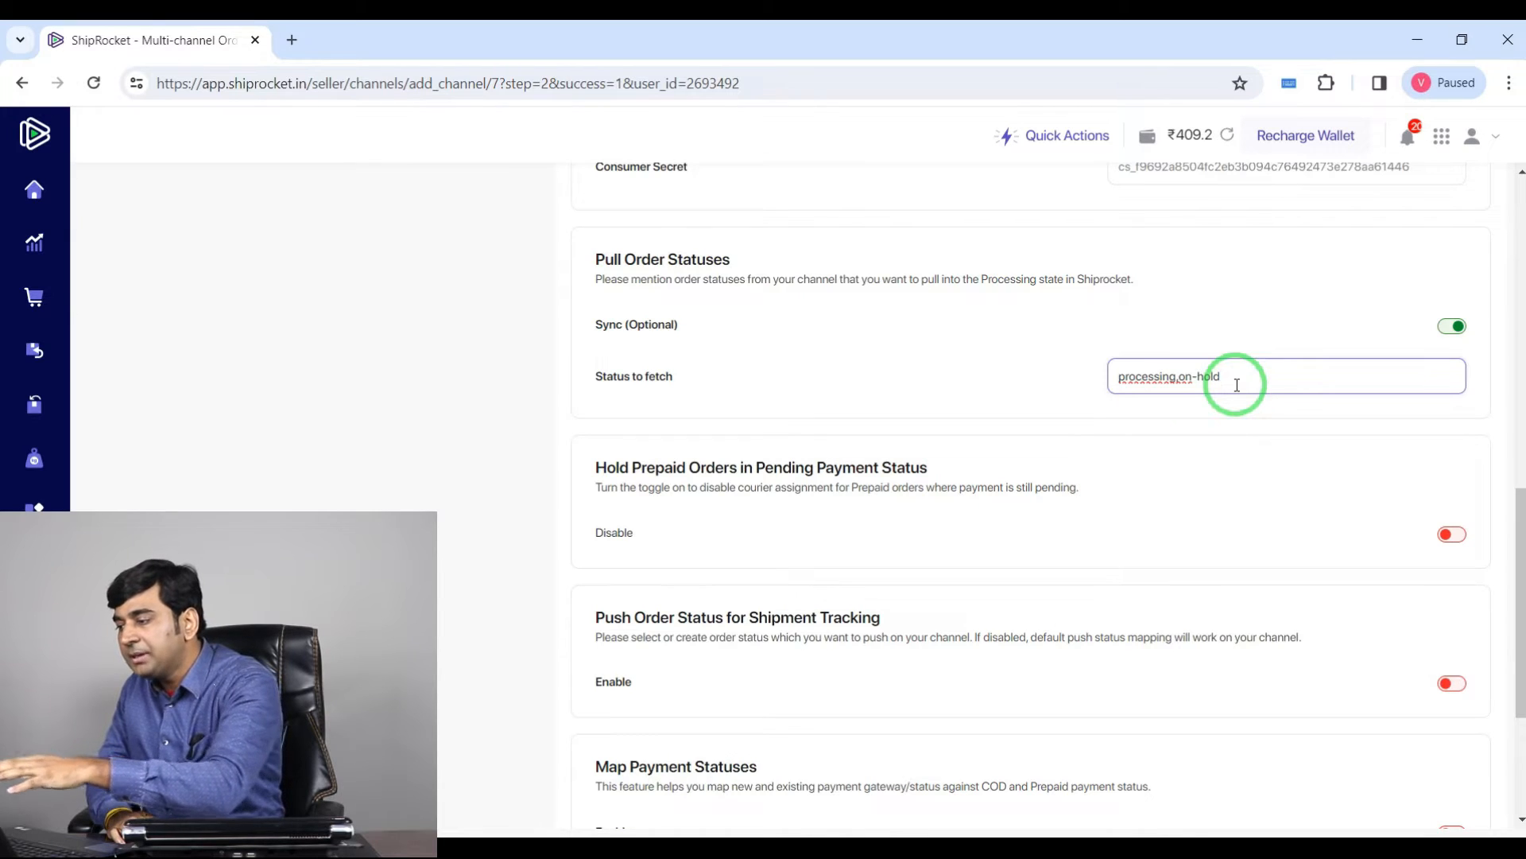
{"action": "left_click", "coordinate": [1067, 383]}
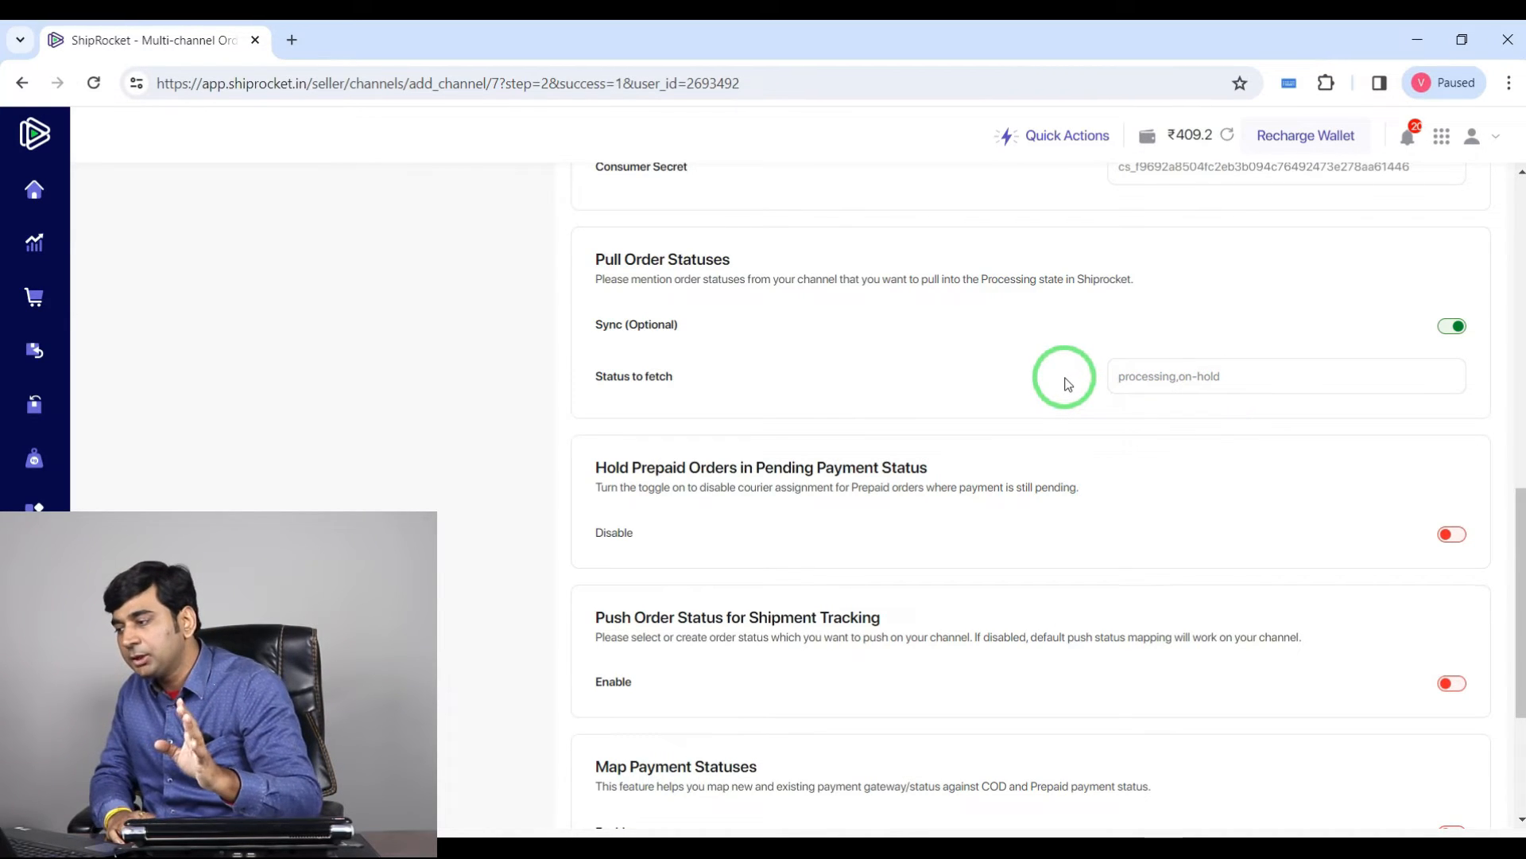
{"action": "left_click", "coordinate": [1291, 373]}
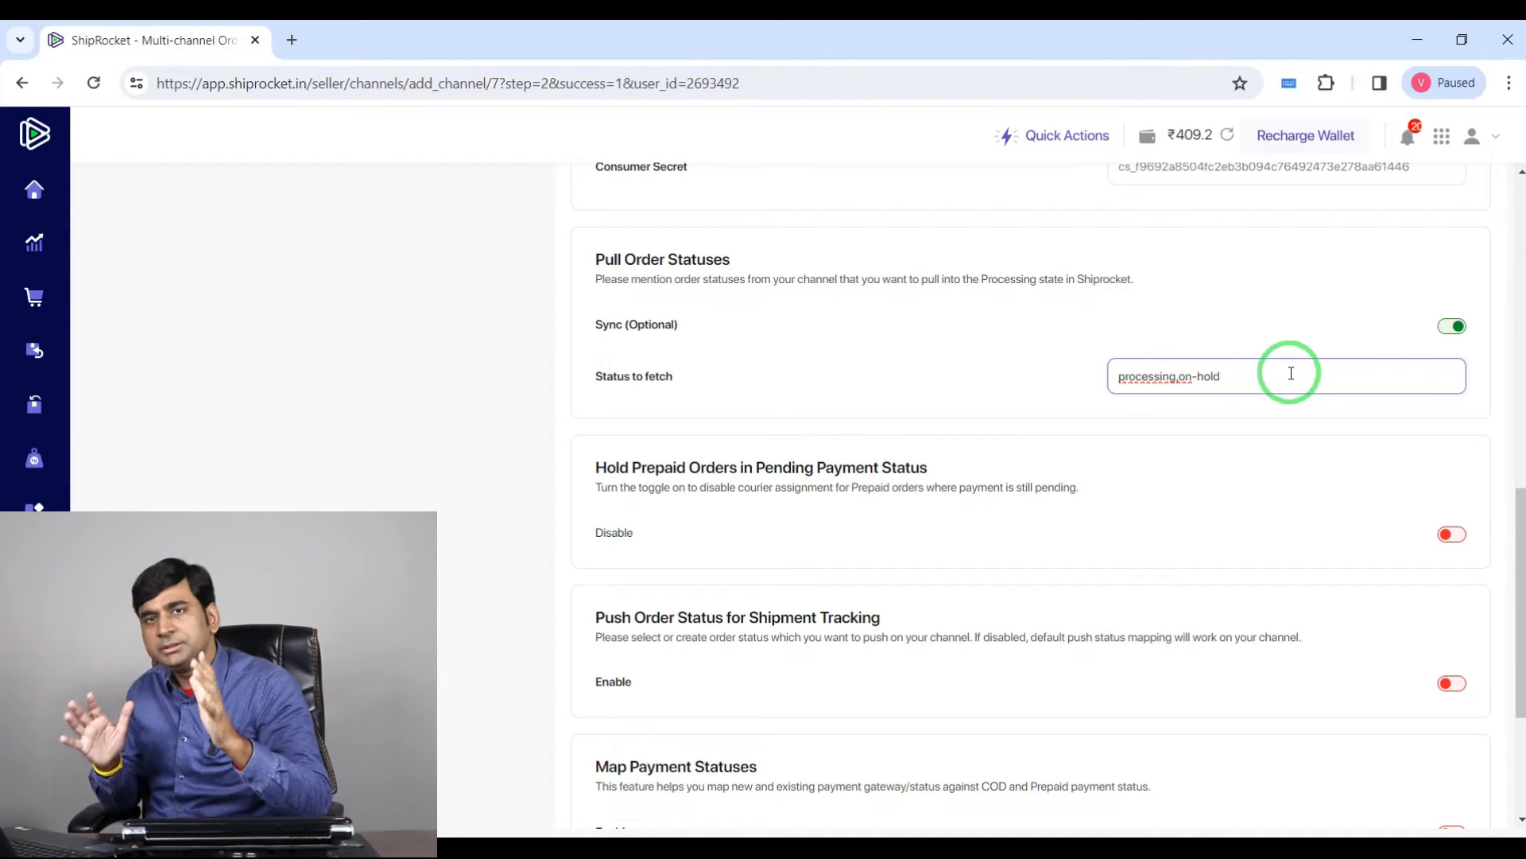
{"action": "left_click", "coordinate": [1026, 388]}
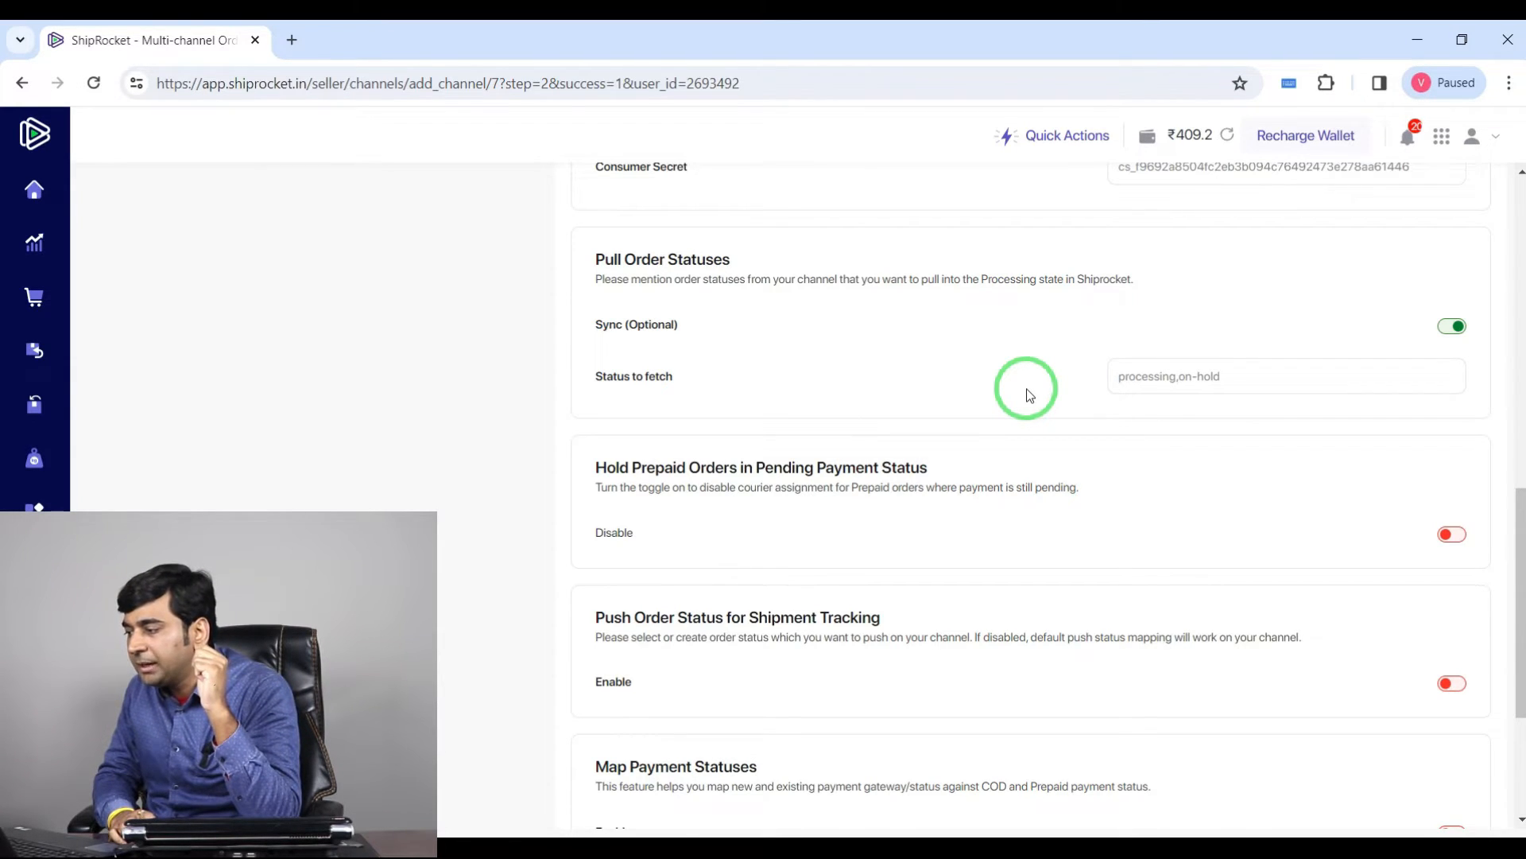
Step: Review the completed channel settings form from top to bottom
{"action": "scroll", "coordinate": [1016, 410], "scroll_direction": "down", "scroll_amount": 3}
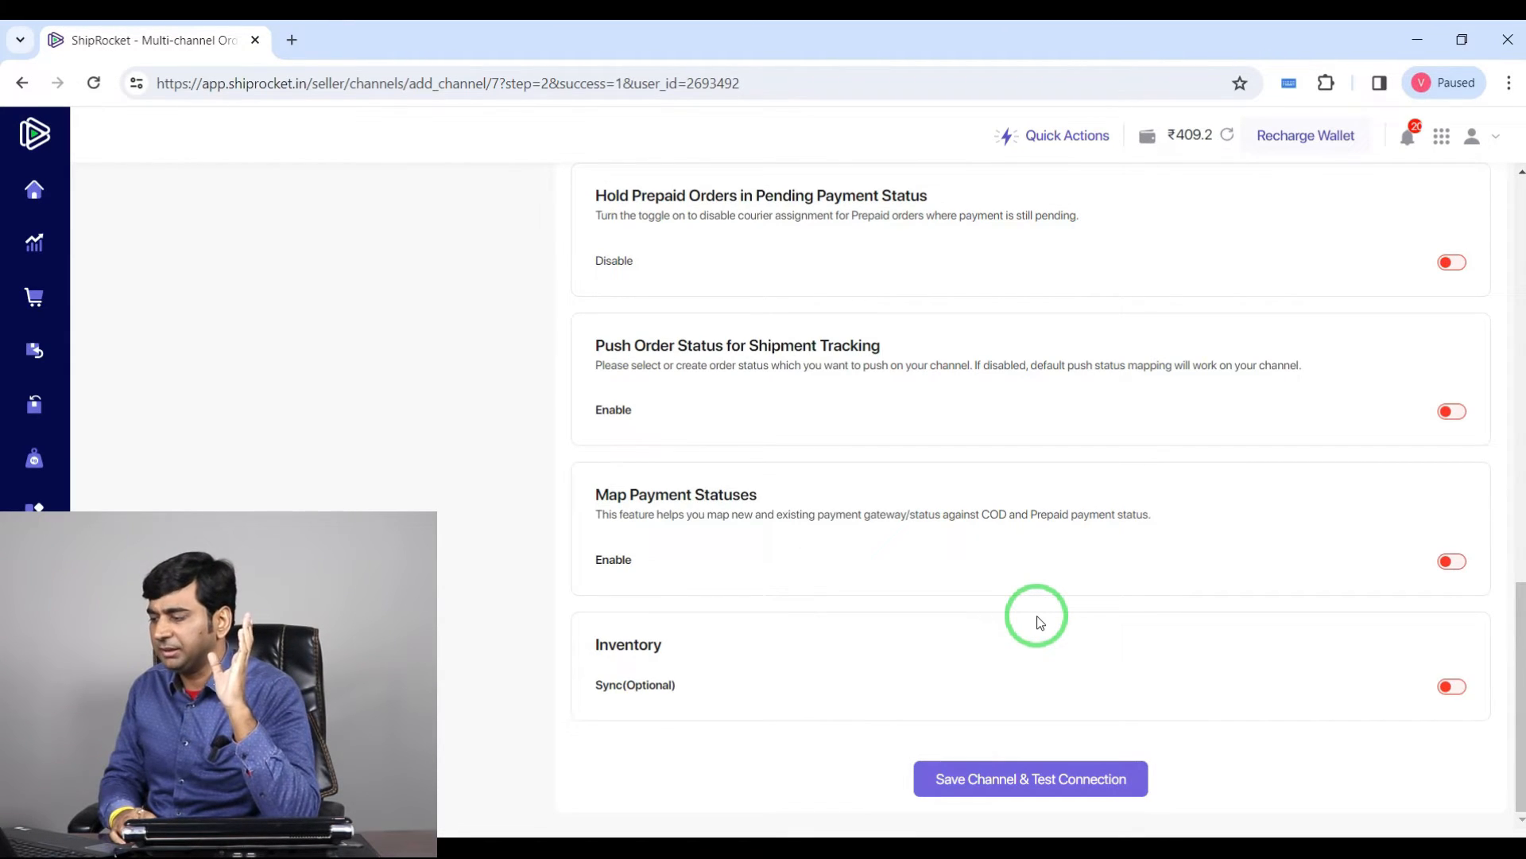
{"action": "scroll", "coordinate": [1038, 620], "scroll_direction": "up", "scroll_amount": 15}
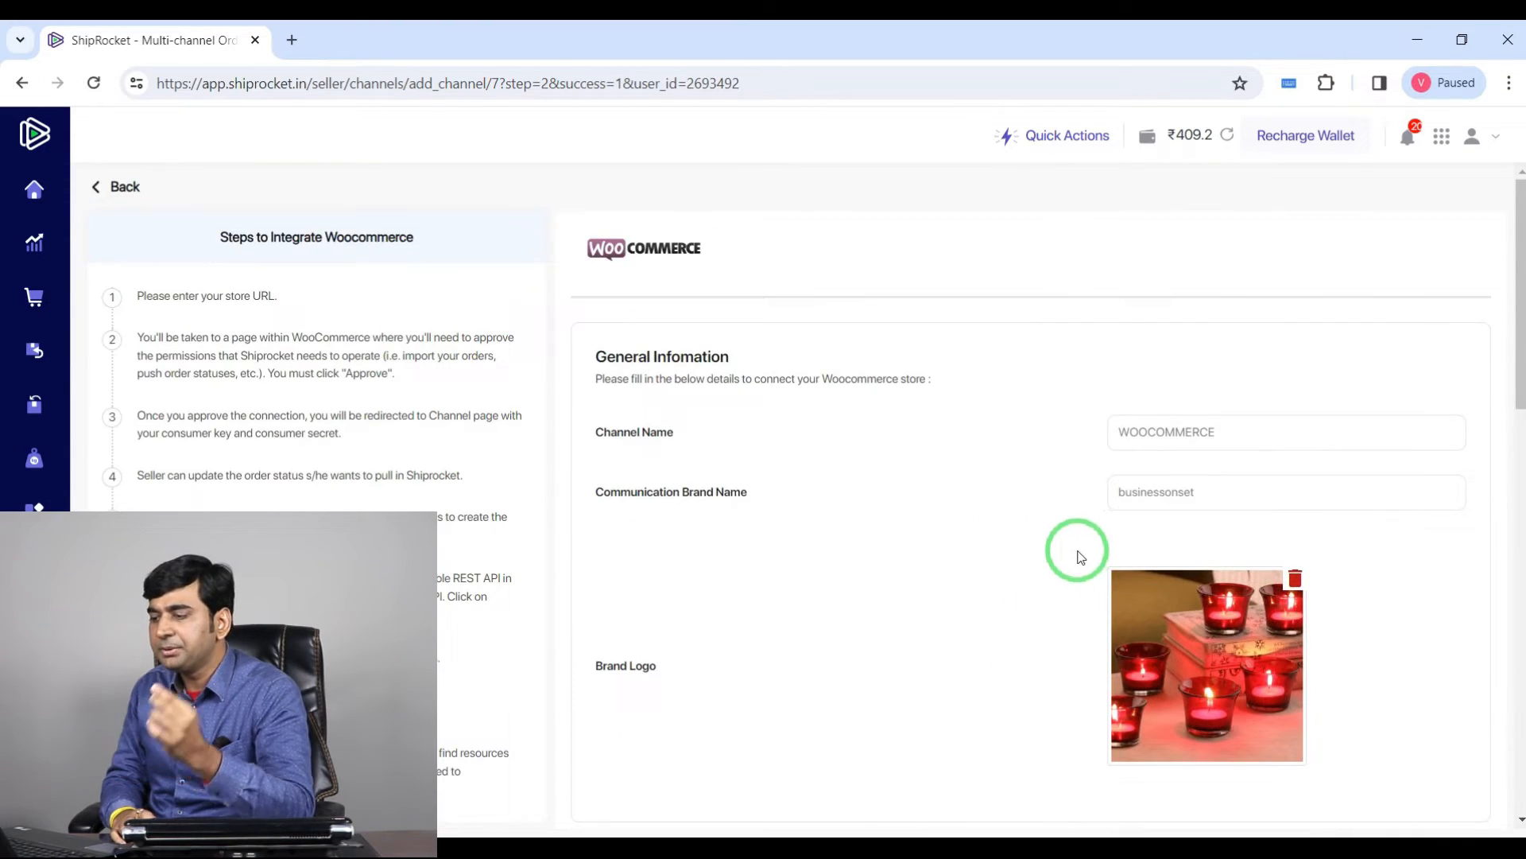
{"action": "scroll", "coordinate": [1076, 552], "scroll_direction": "down", "scroll_amount": 3}
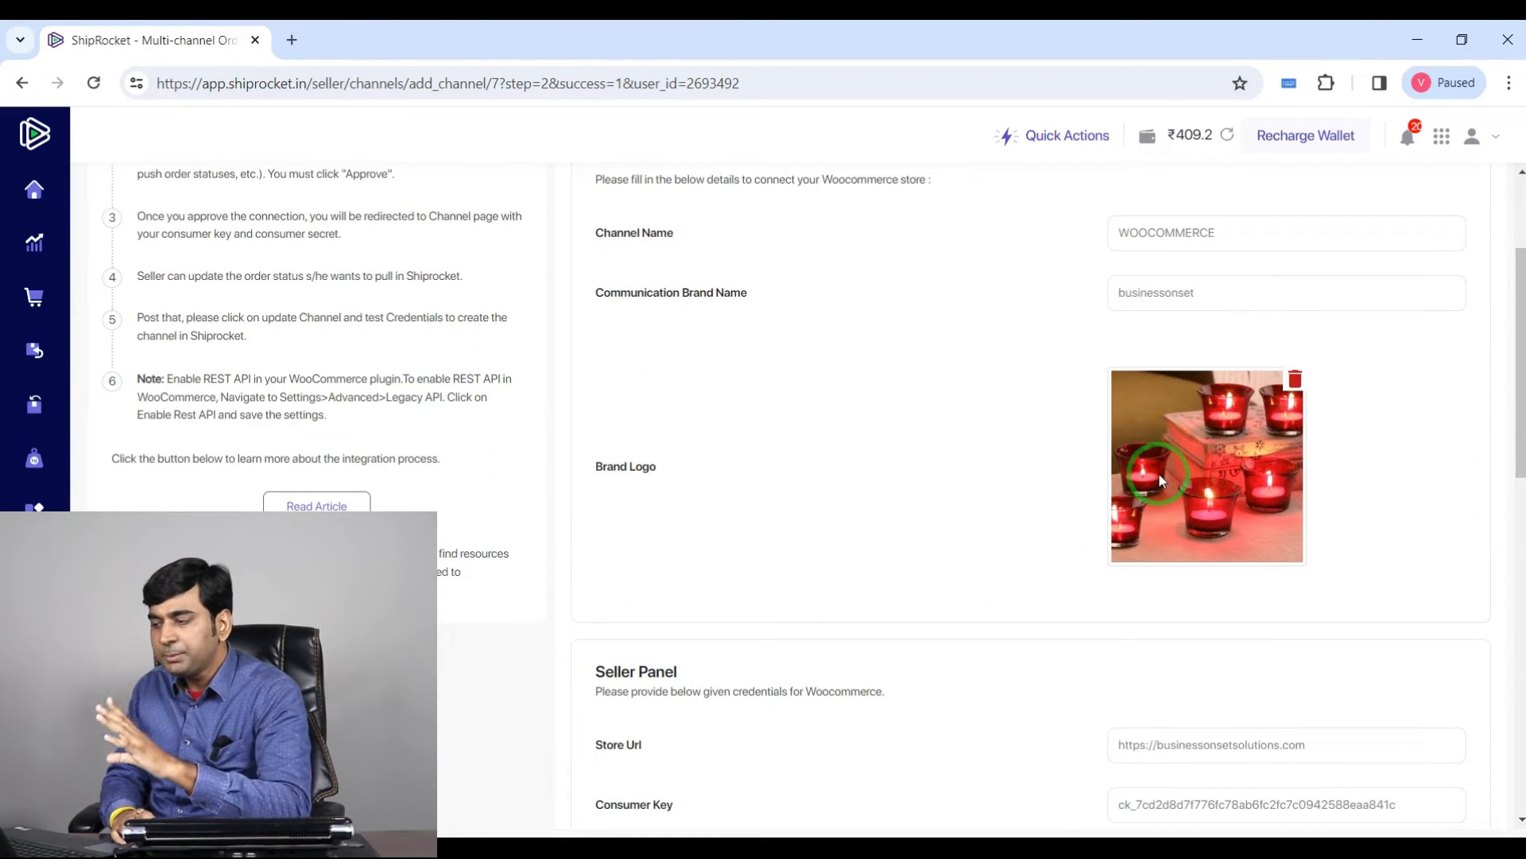
Step: Compare the form's consumer key with the key listed in the WooCommerce REST API settings
{"action": "scroll", "coordinate": [1157, 472], "scroll_direction": "down", "scroll_amount": 4}
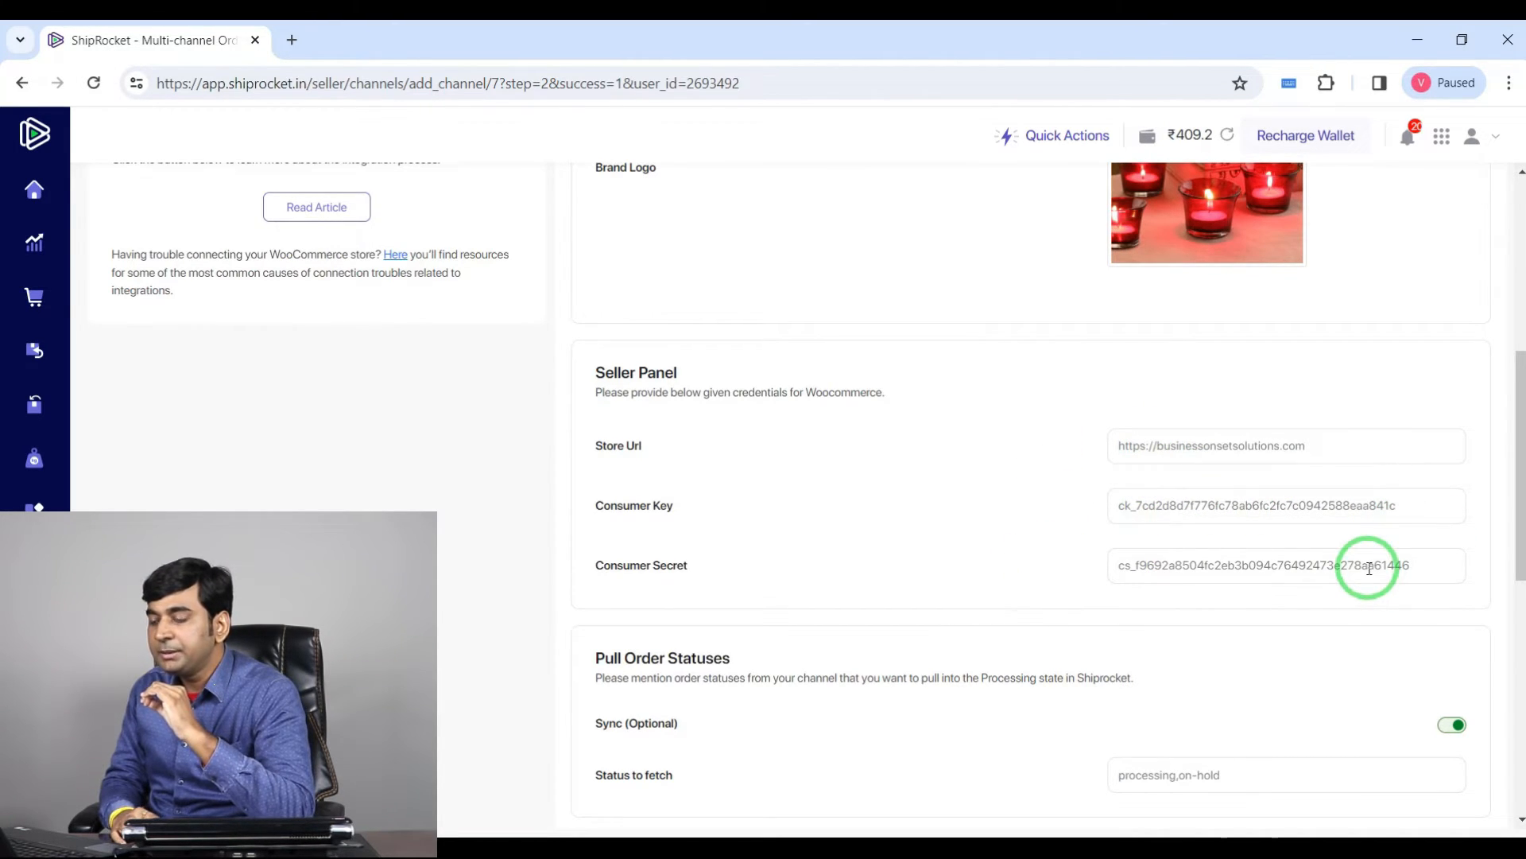
{"action": "left_click", "coordinate": [582, 852]}
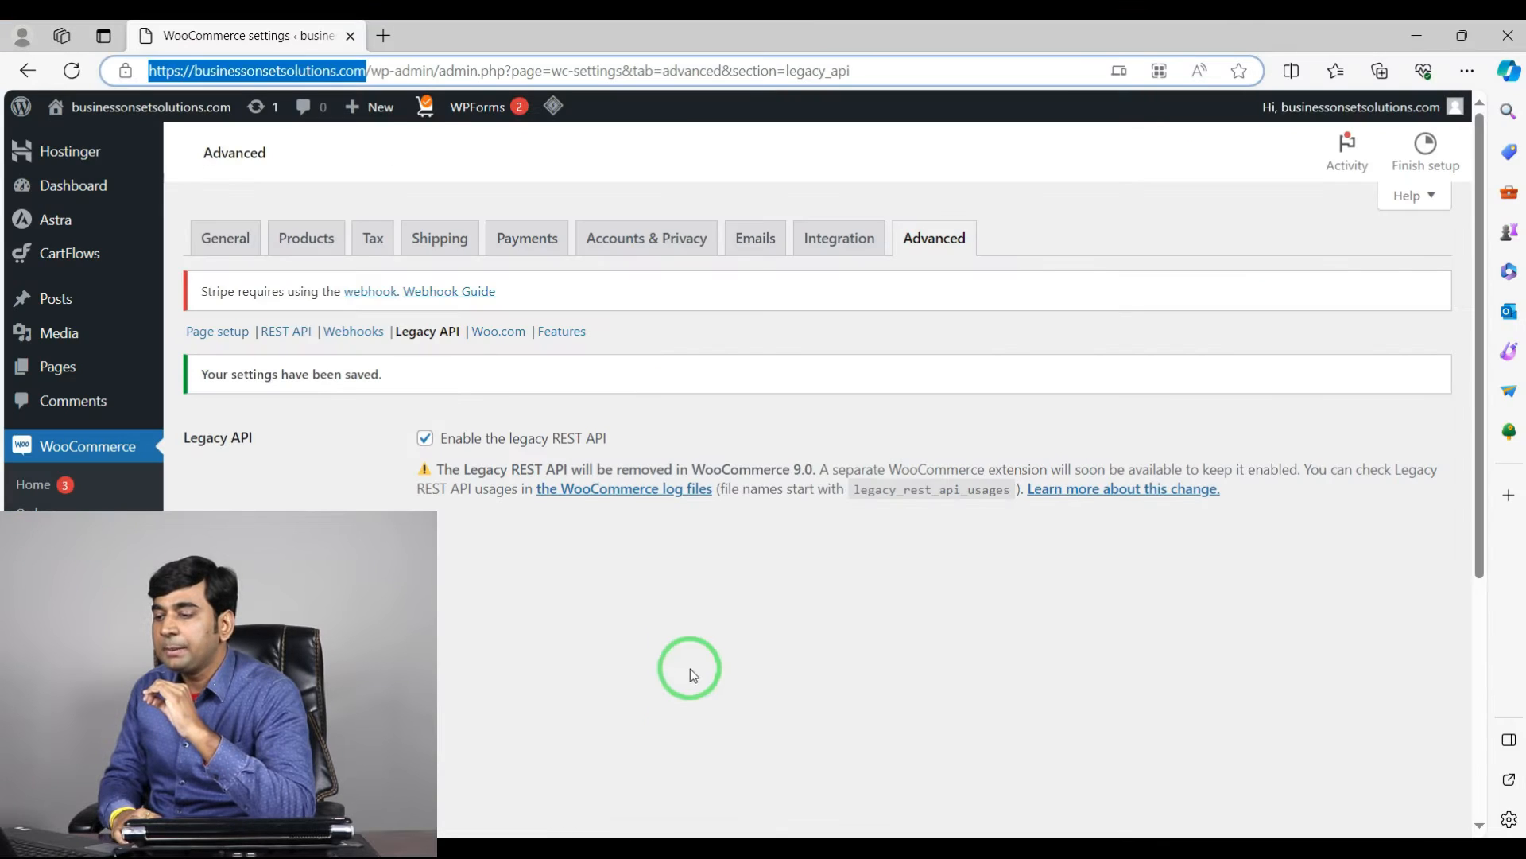
{"action": "left_click", "coordinate": [297, 334]}
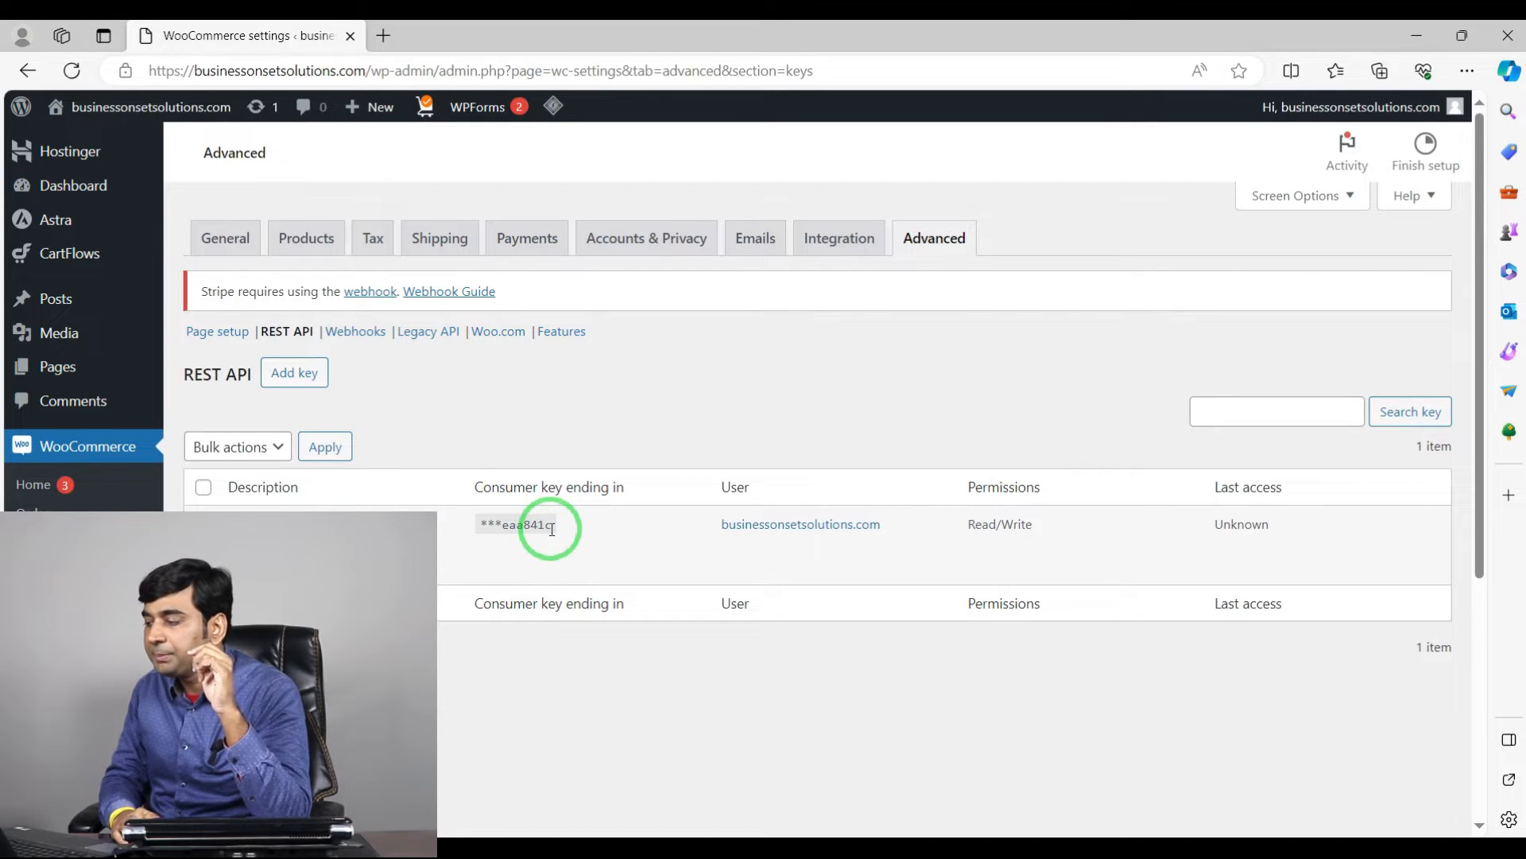
{"action": "left_click", "coordinate": [760, 853]}
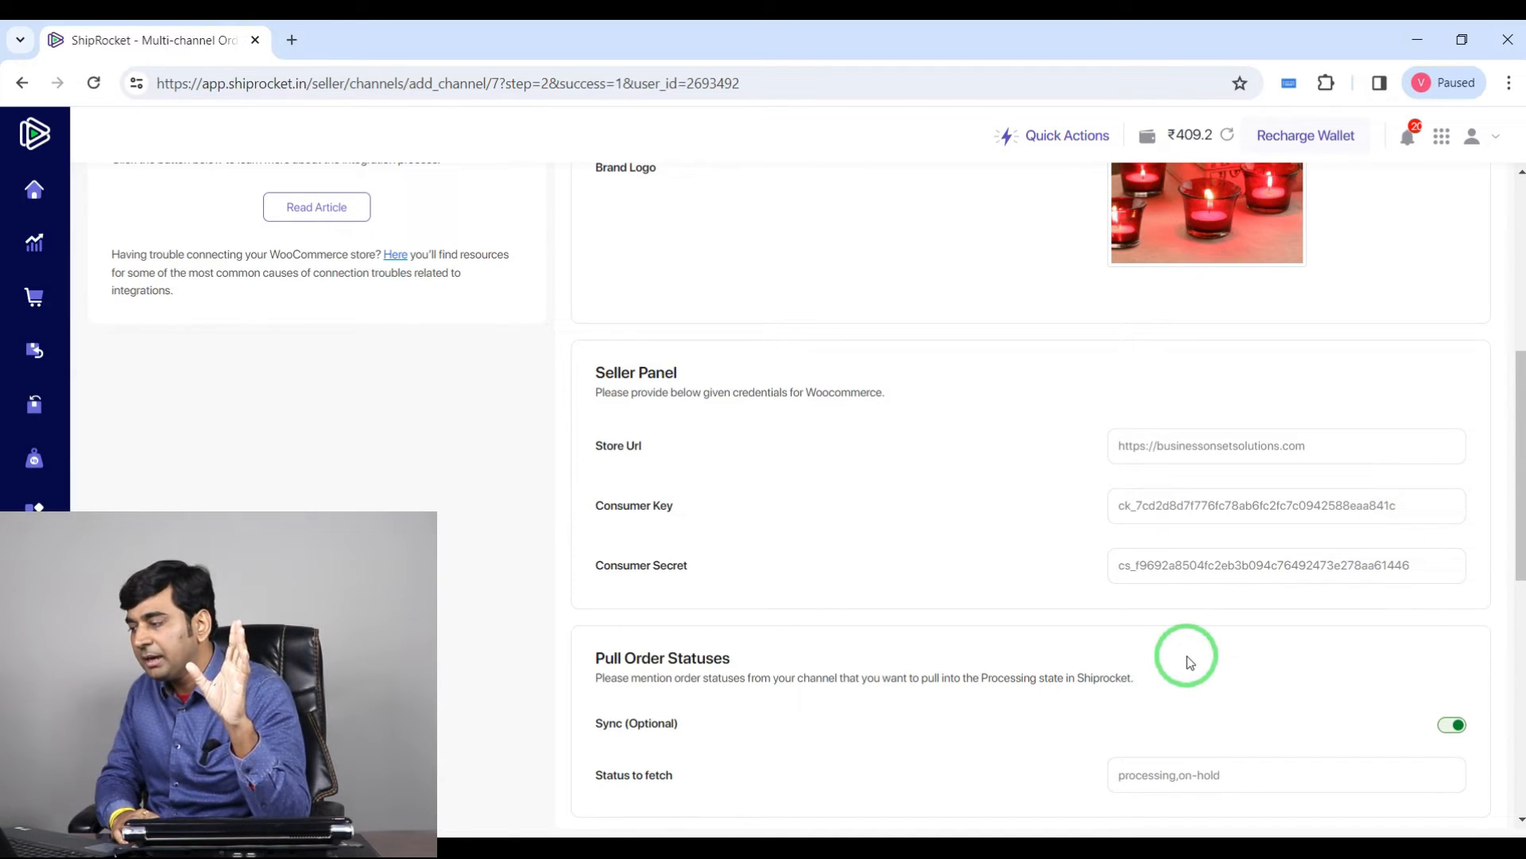
Step: Save the WooCommerce channel and test its connection
{"action": "scroll", "coordinate": [1156, 651], "scroll_direction": "down", "scroll_amount": 2}
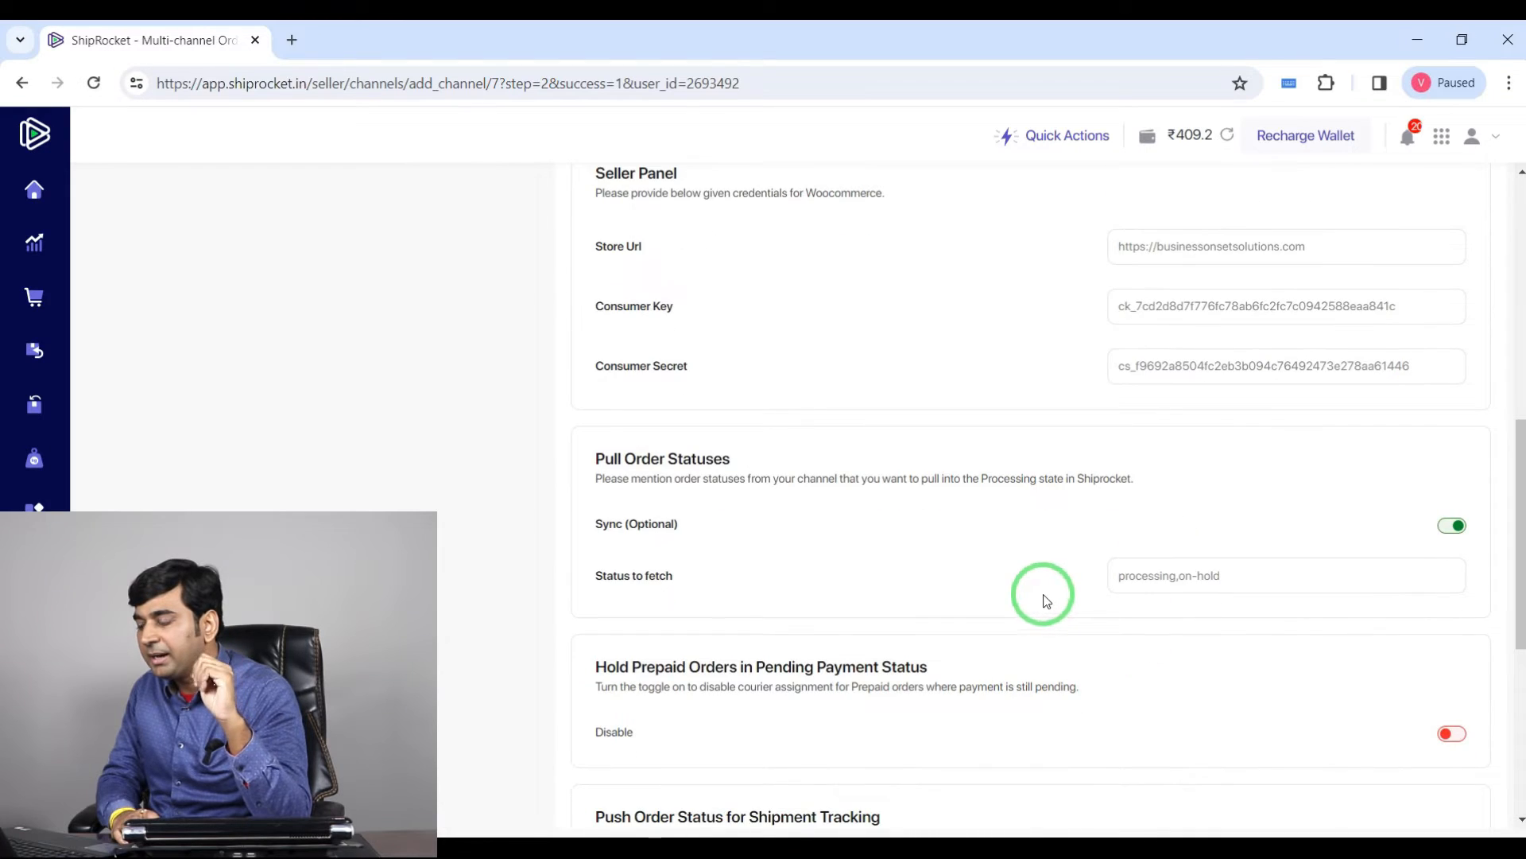
{"action": "scroll", "coordinate": [1046, 599], "scroll_direction": "down", "scroll_amount": 5}
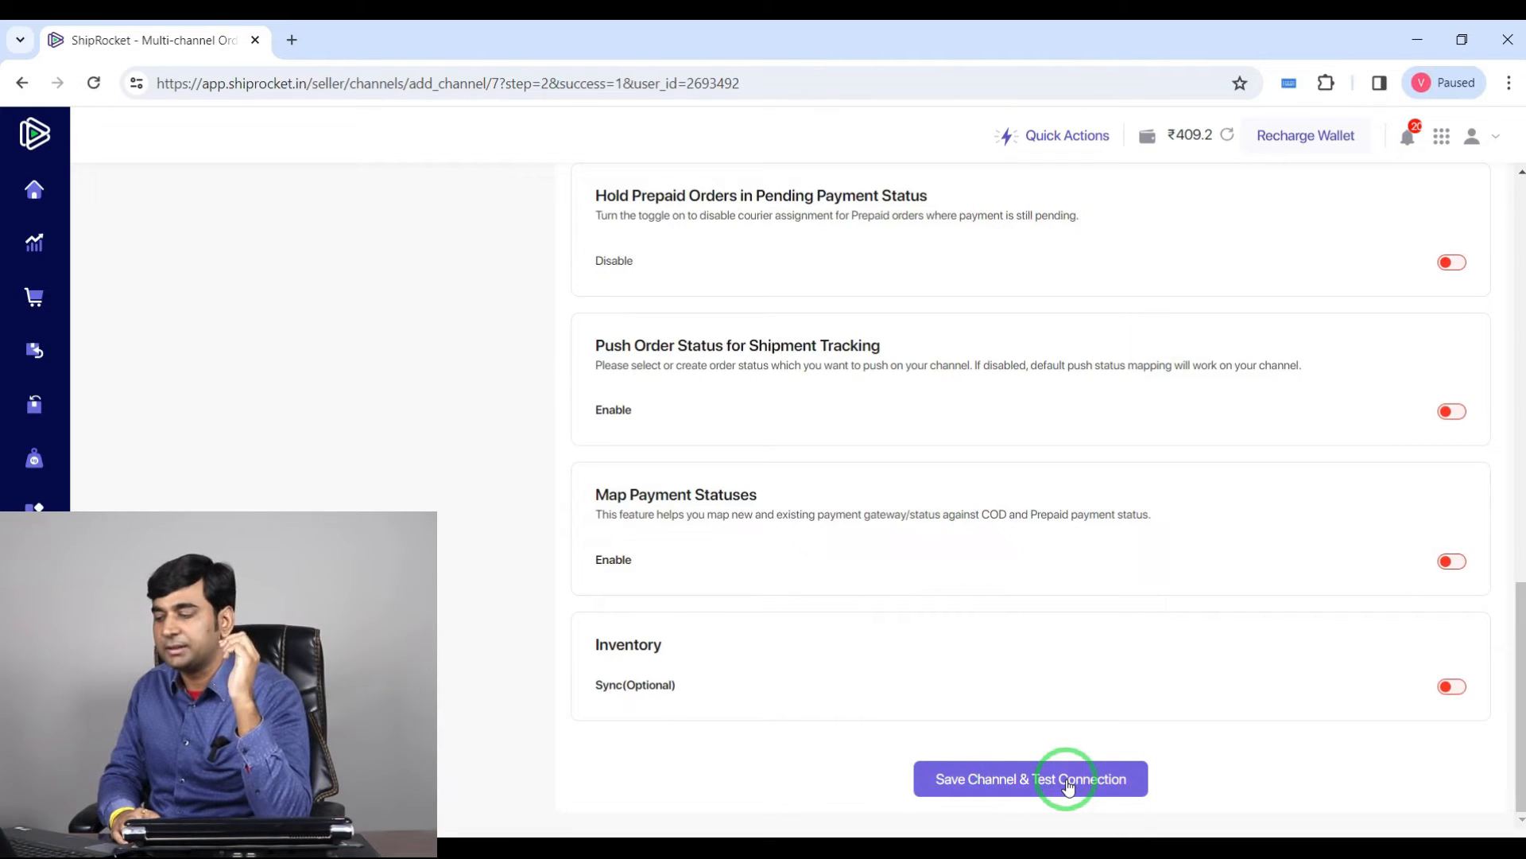
{"action": "left_click", "coordinate": [1021, 775]}
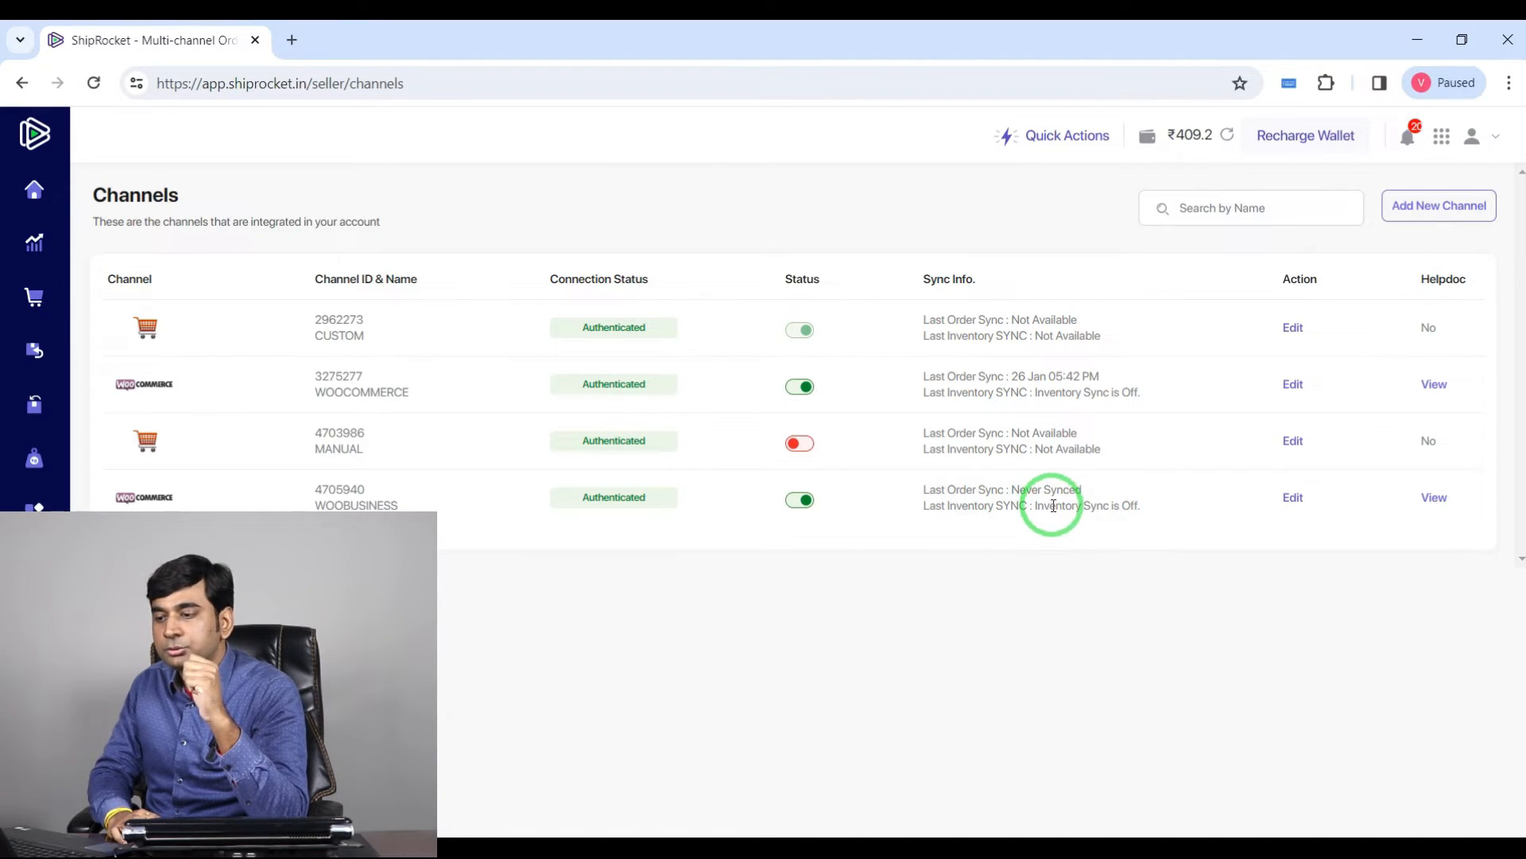
Step: Open the Orders page and start an order sync
{"action": "mouse_move", "coordinate": [51, 252]}
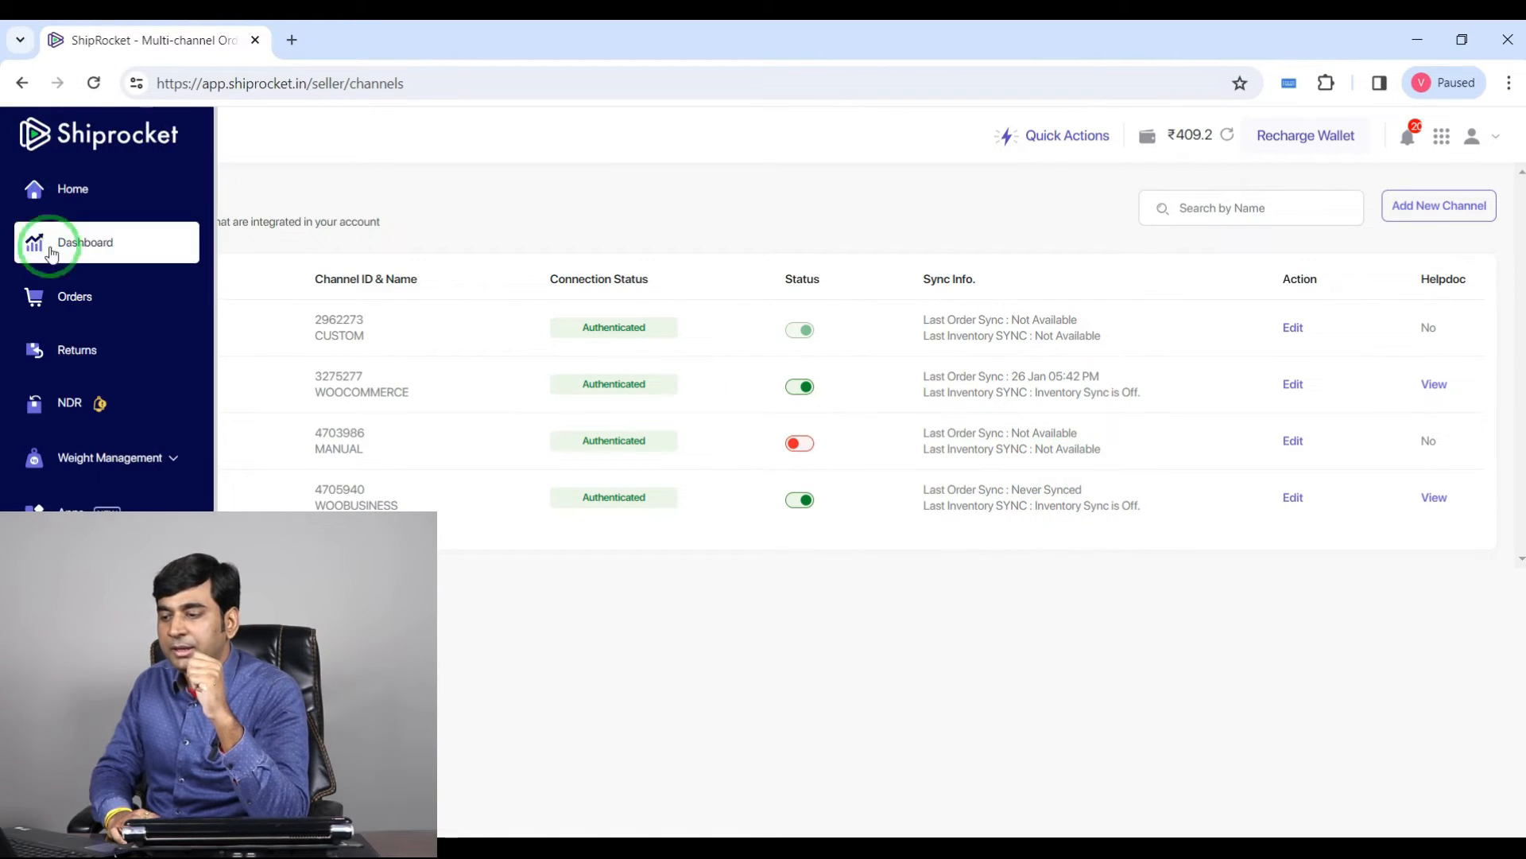
{"action": "left_click", "coordinate": [69, 297]}
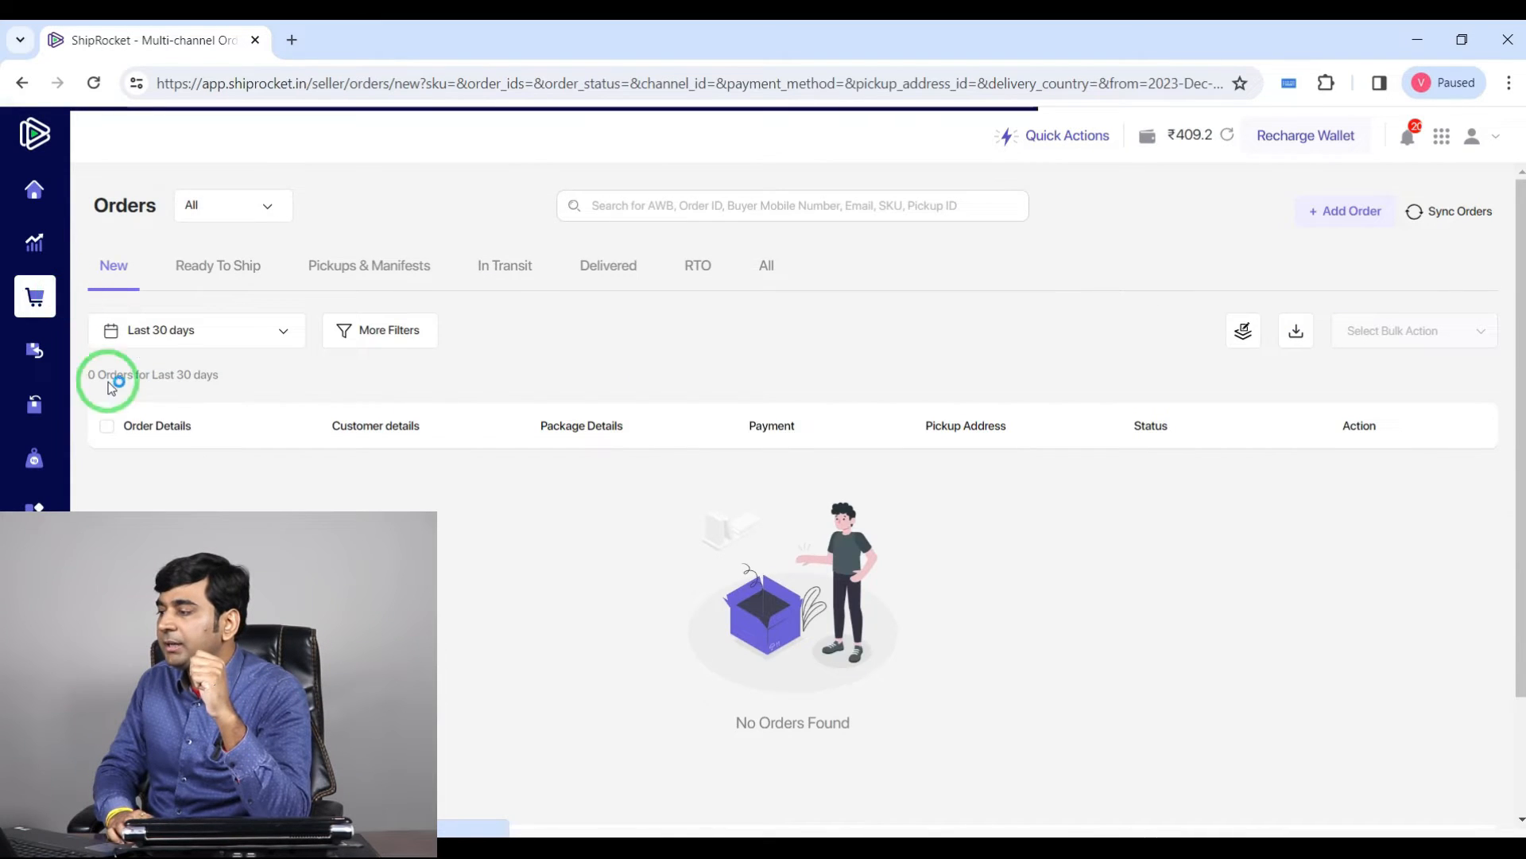
{"action": "left_click", "coordinate": [1461, 220]}
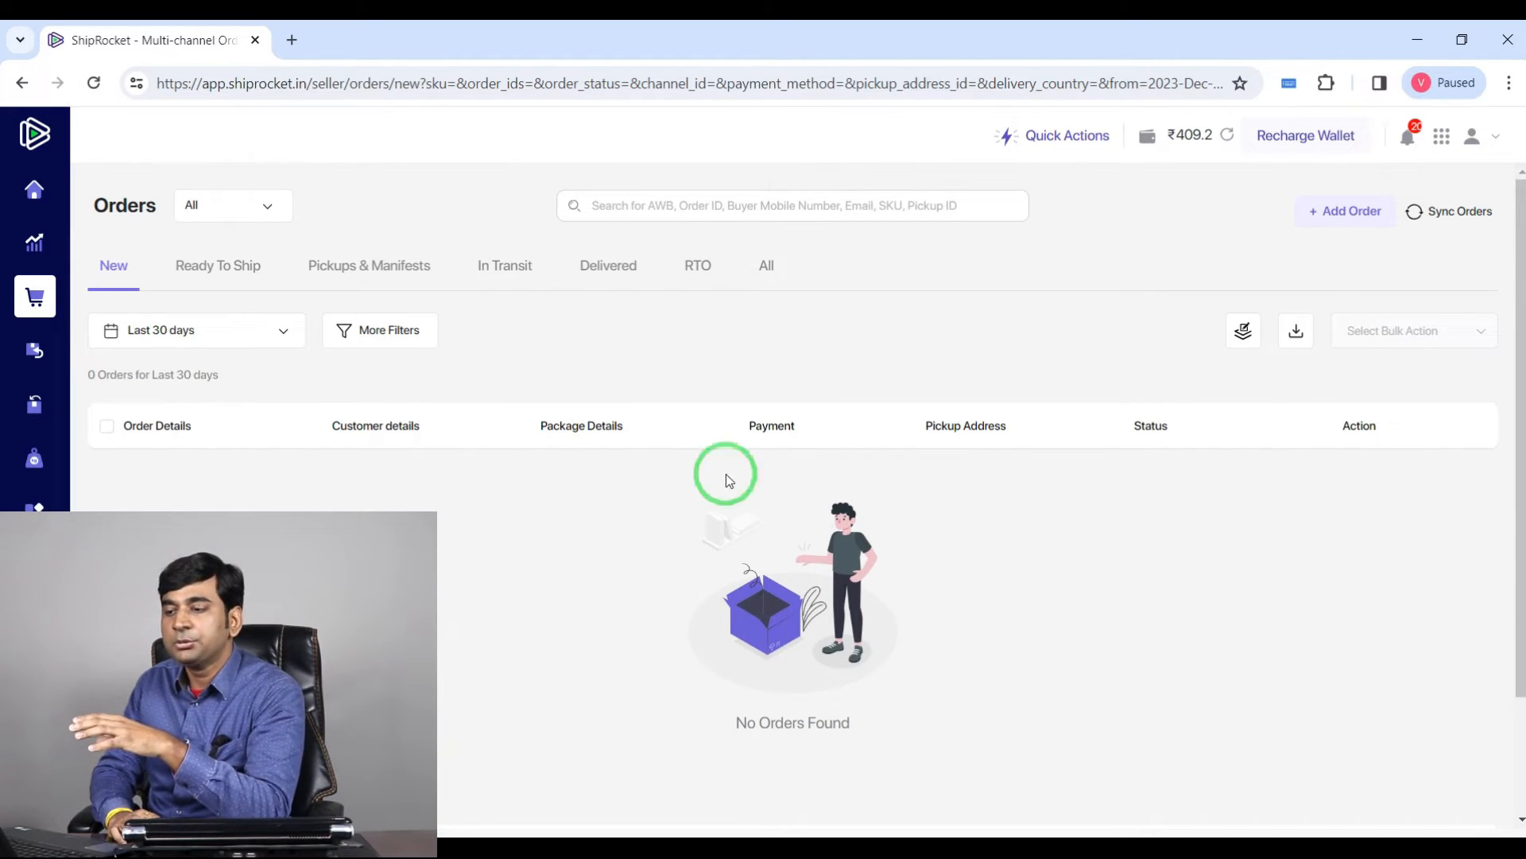
Step: Check the new channel's sync status by reloading the Channels list
{"action": "mouse_move", "coordinate": [40, 204]}
{"action": "left_click", "coordinate": [105, 203]}
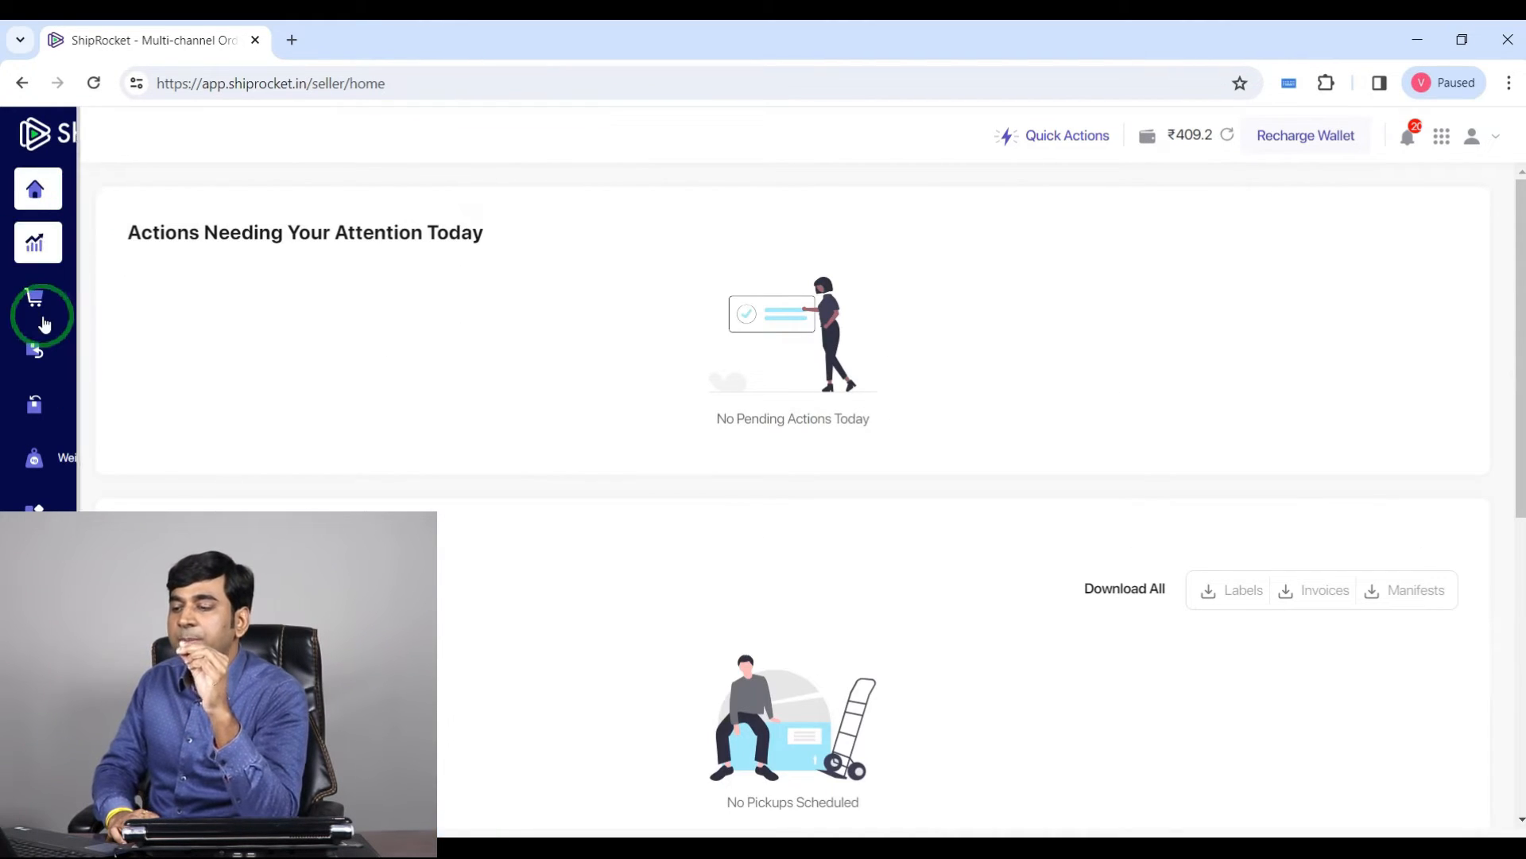
{"action": "left_click", "coordinate": [79, 302]}
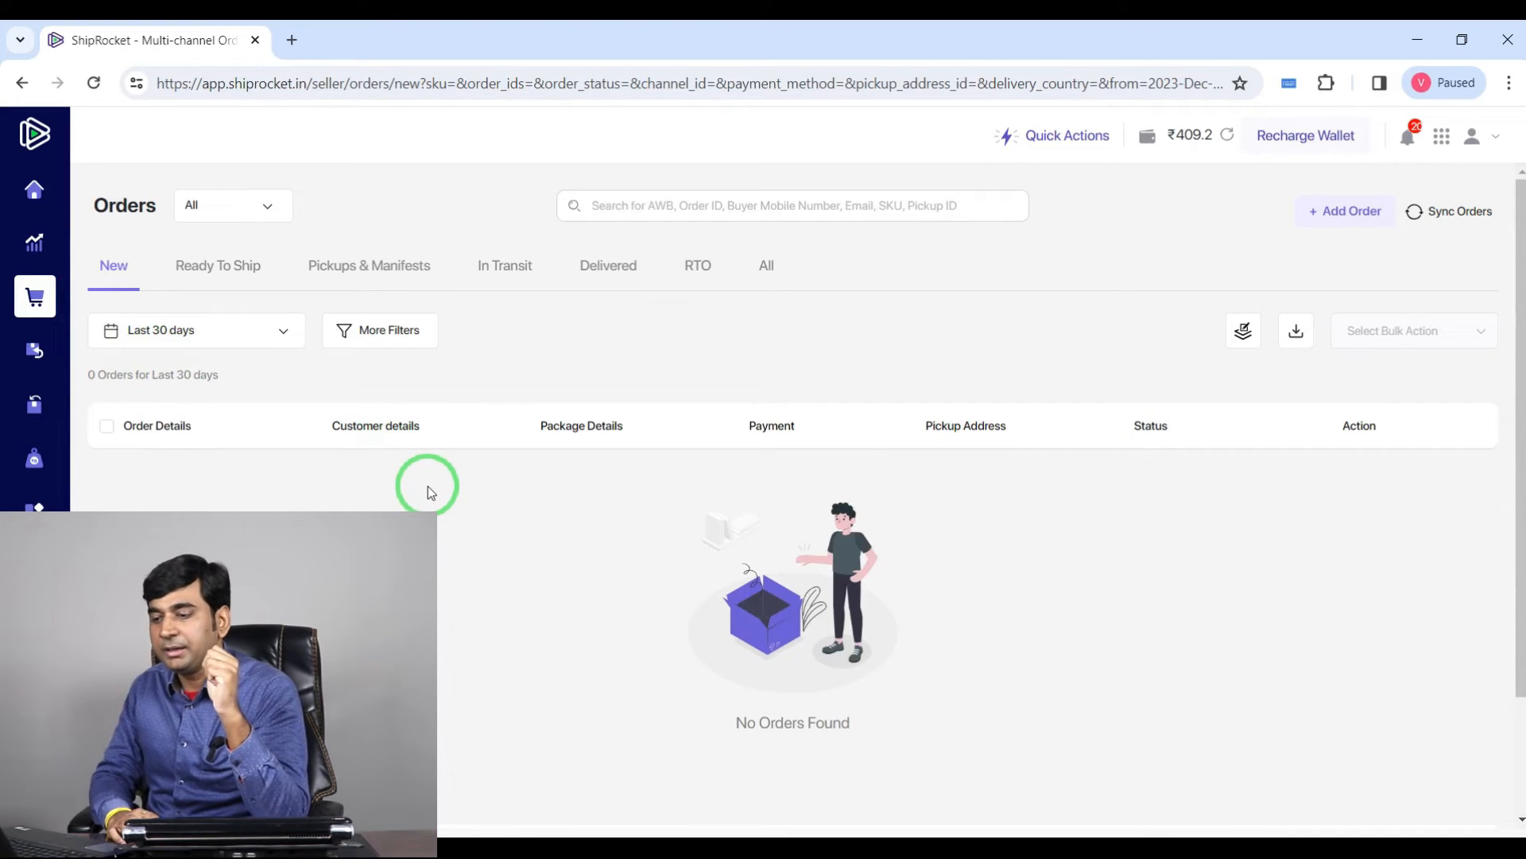
{"action": "mouse_move", "coordinate": [45, 487]}
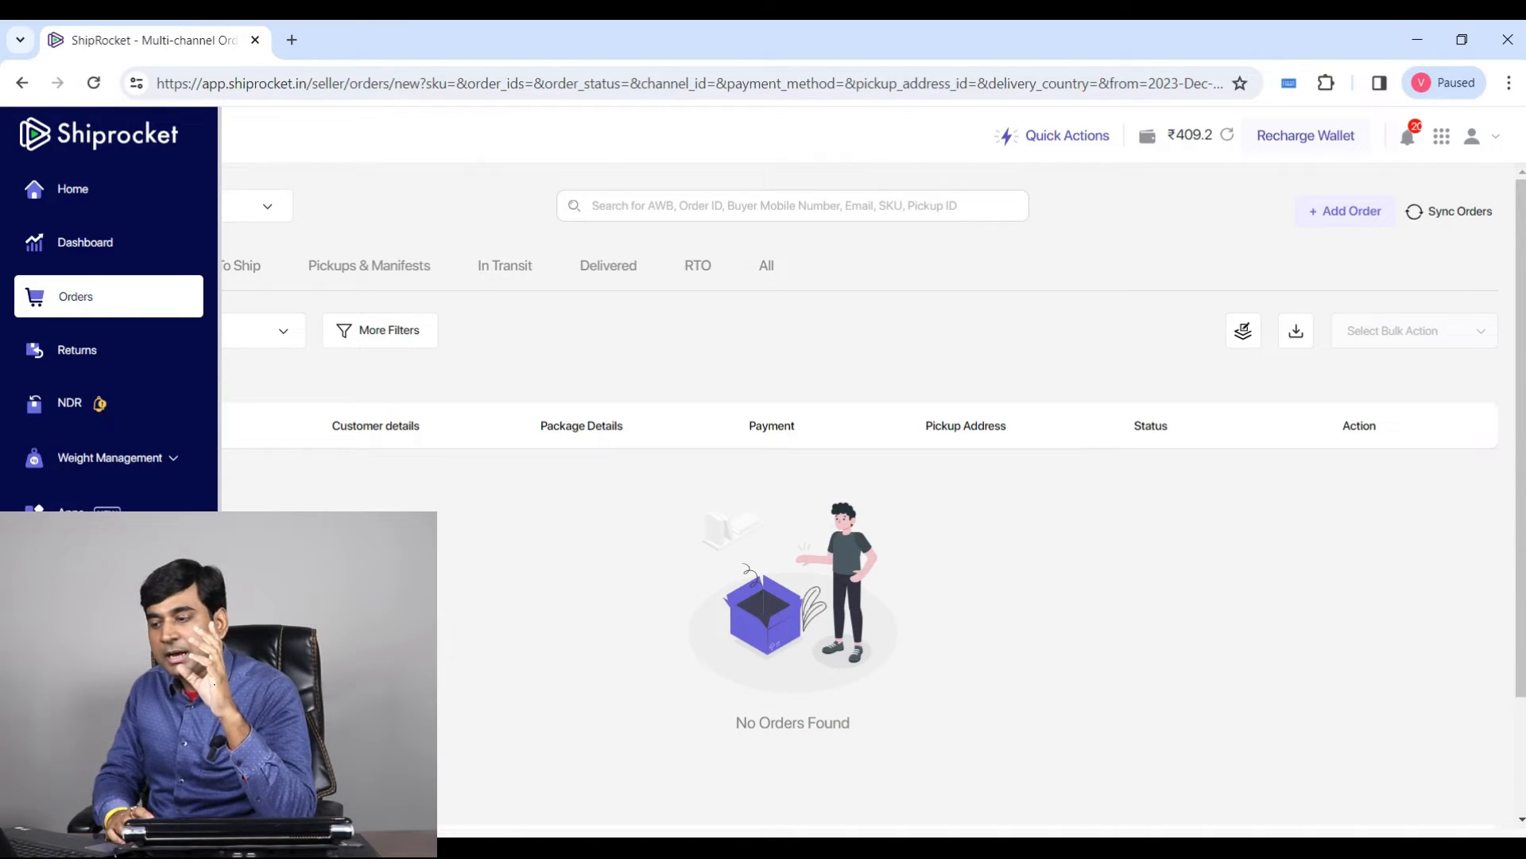
{"action": "left_click", "coordinate": [84, 619]}
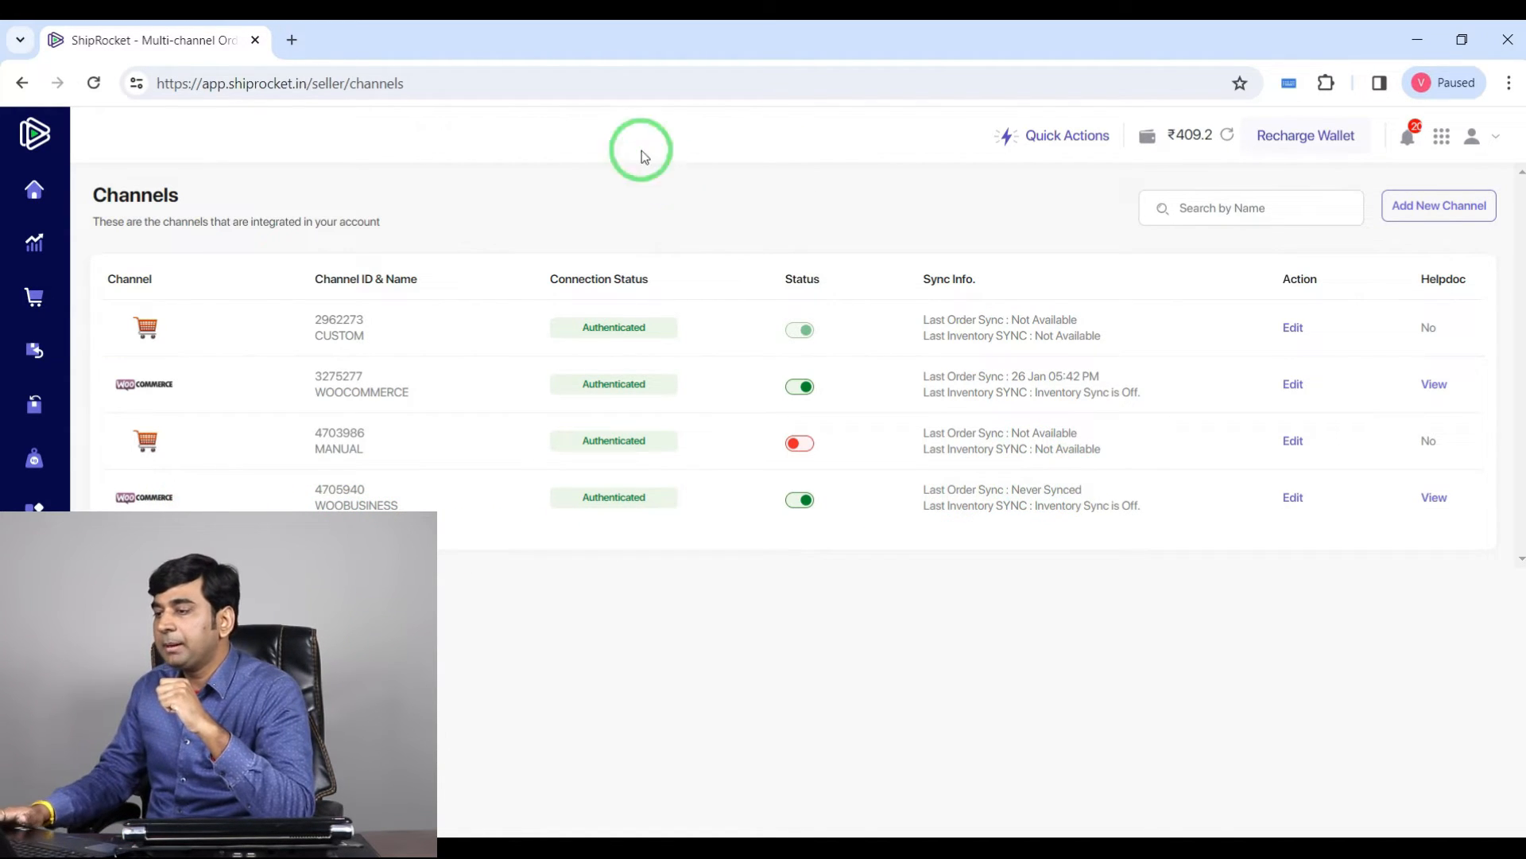
{"action": "left_click", "coordinate": [574, 82]}
{"action": "key", "text": "Return"}
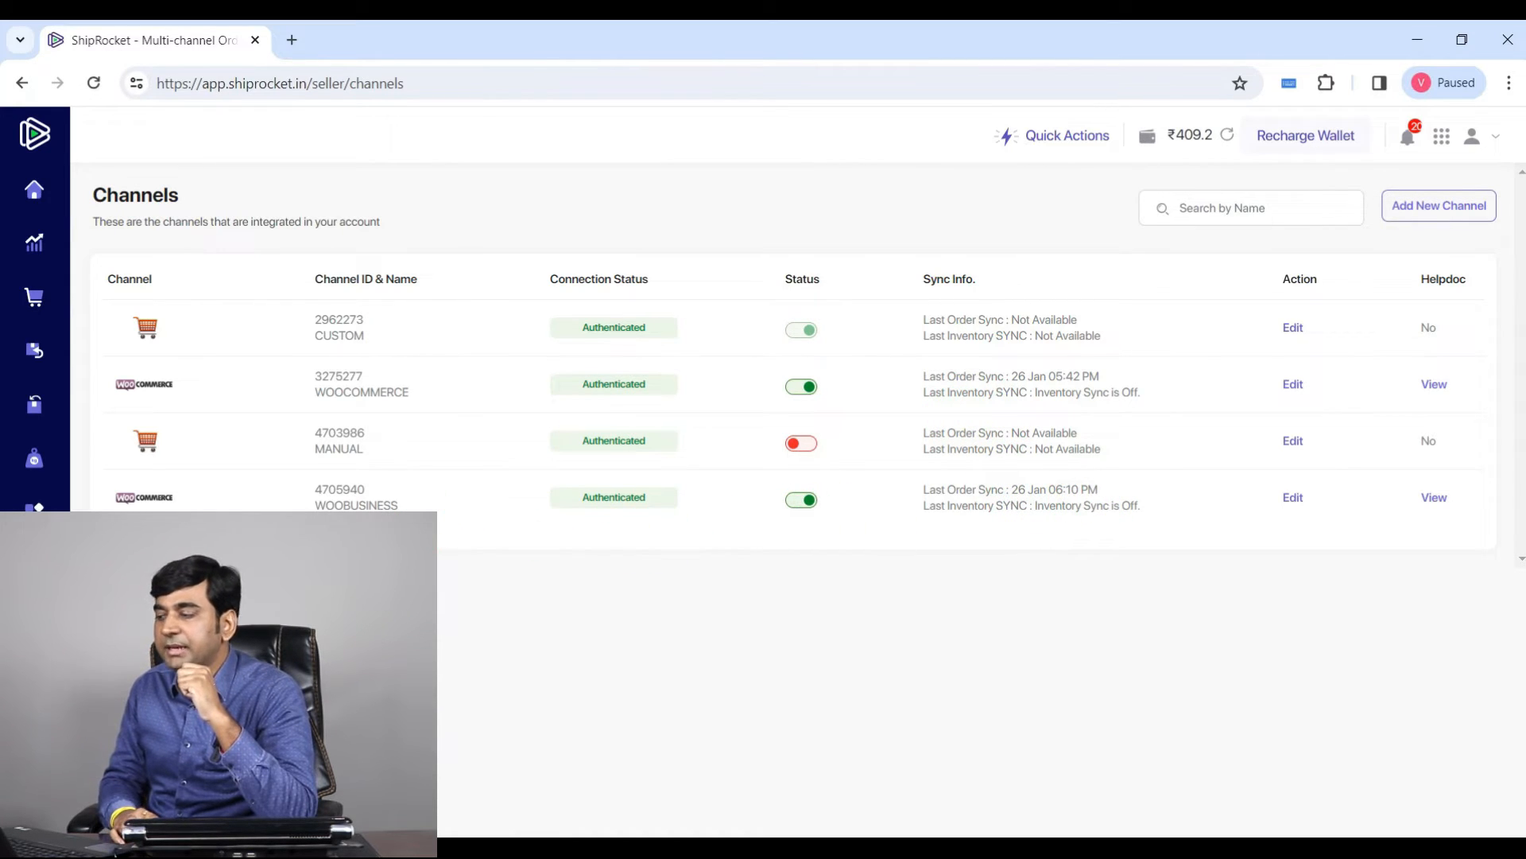
Step: Sync orders again and check the Ready To Ship and New order tabs for imported orders
{"action": "mouse_move", "coordinate": [31, 229]}
{"action": "left_click", "coordinate": [92, 297]}
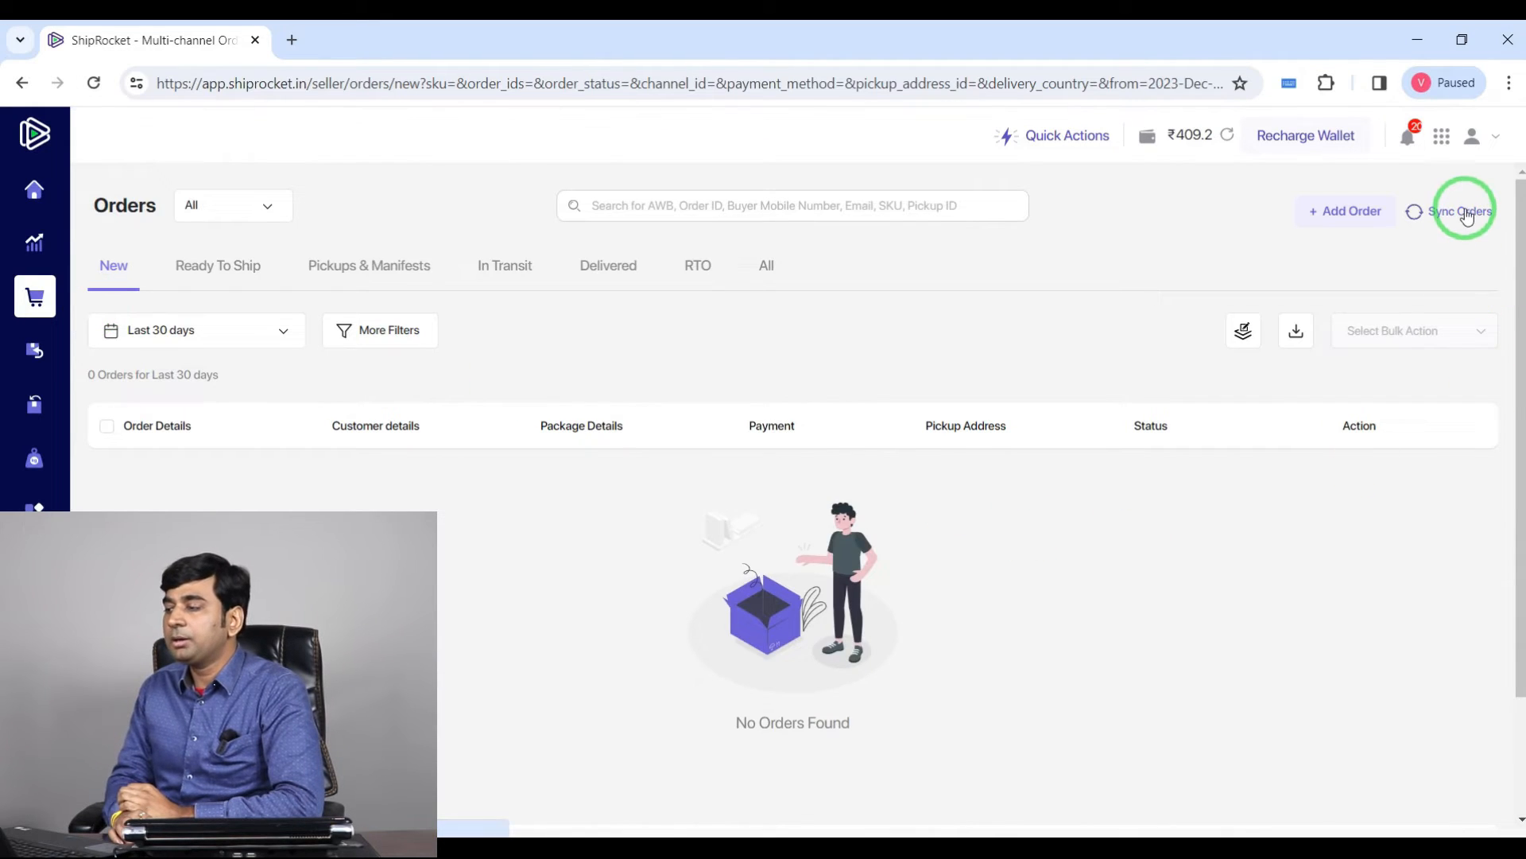
{"action": "left_click", "coordinate": [1461, 211]}
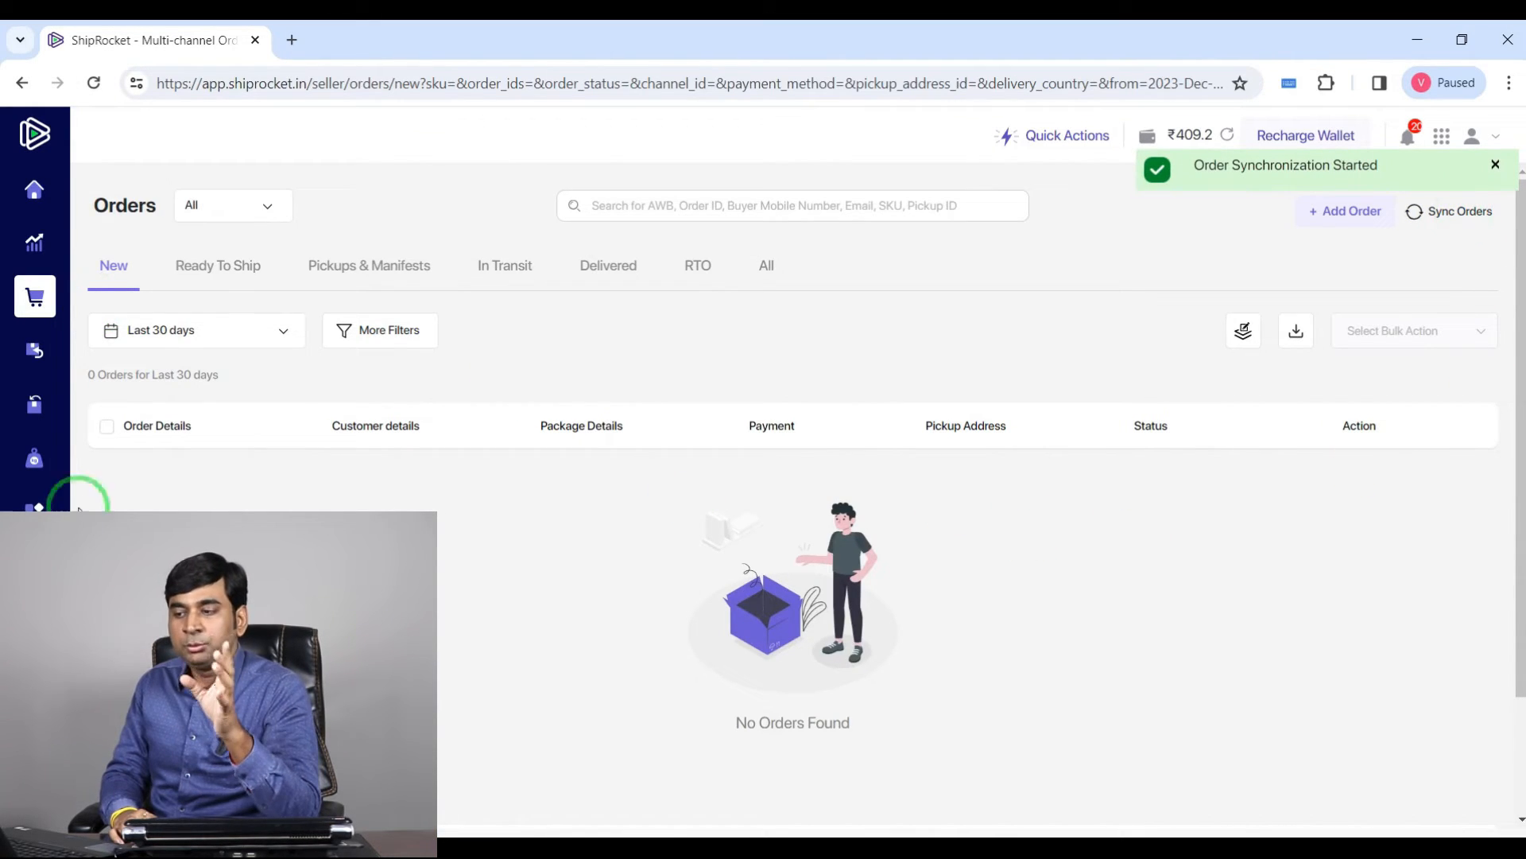
{"action": "left_click", "coordinate": [204, 269]}
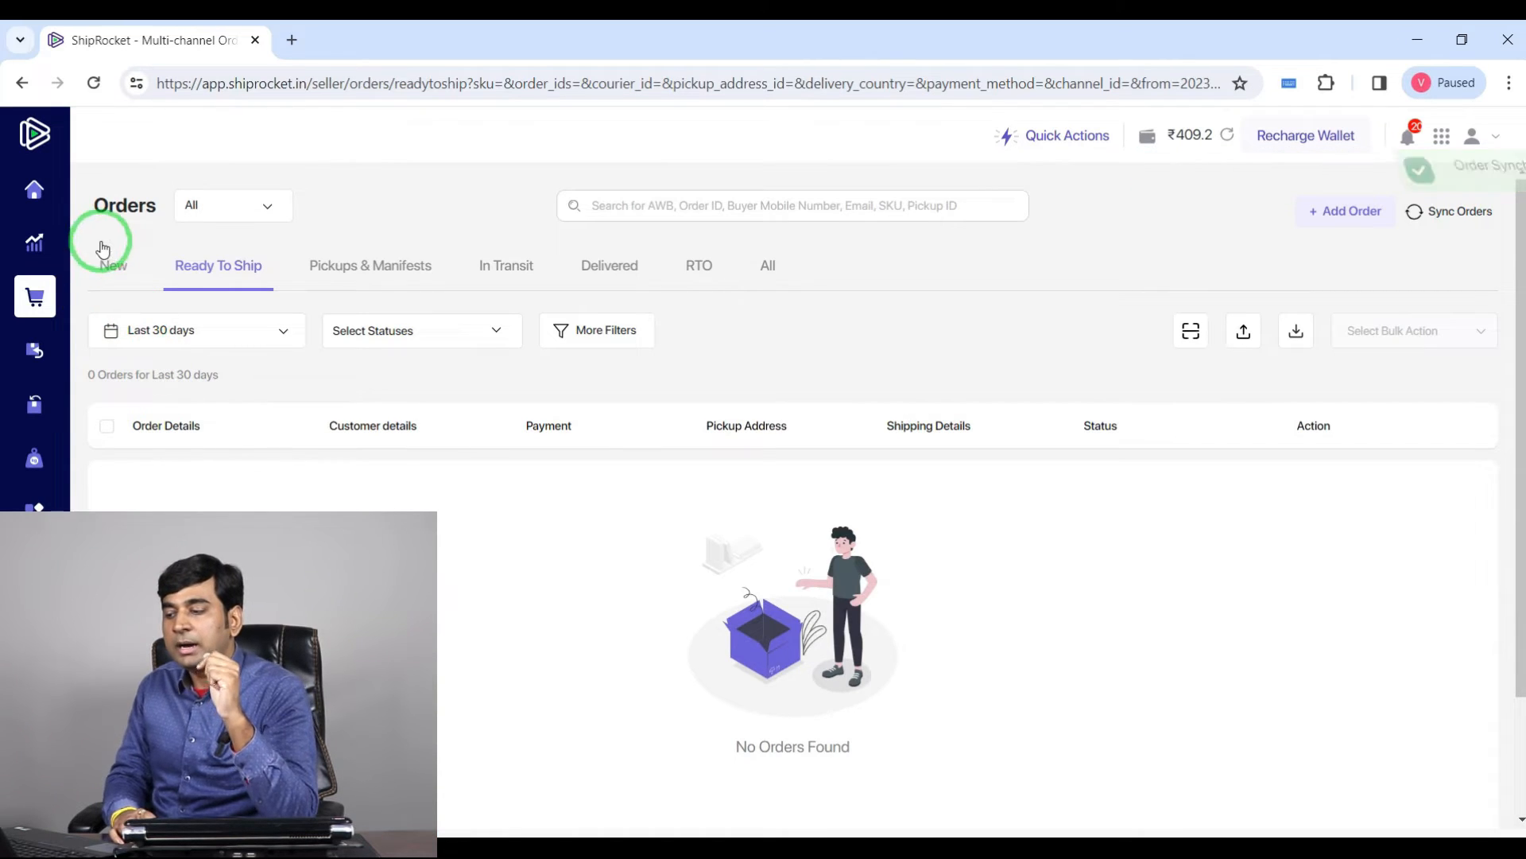
{"action": "left_click", "coordinate": [119, 262]}
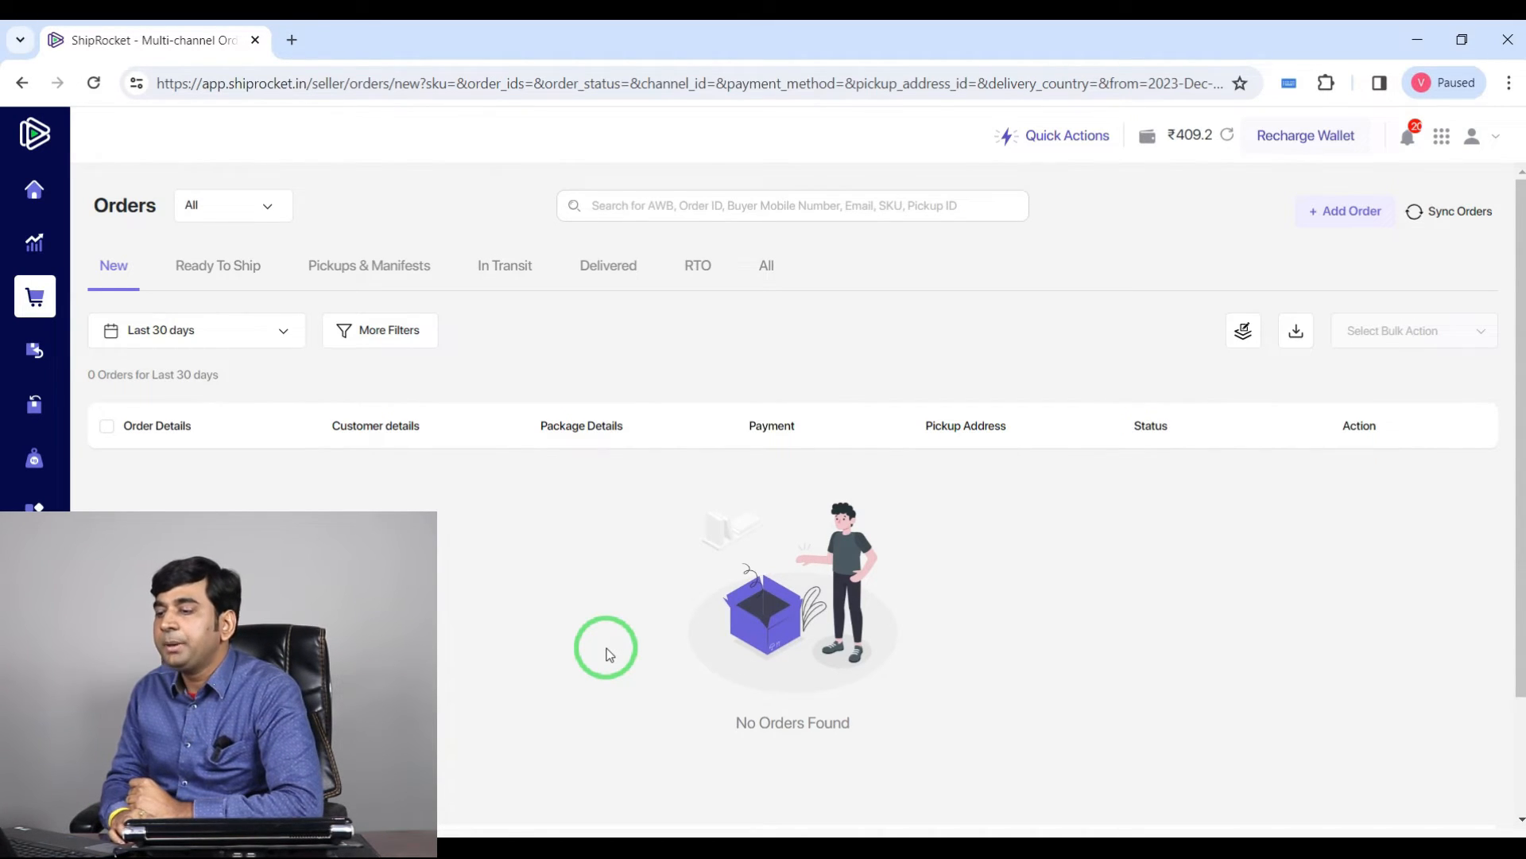
Step: Open the red votive tealight candle holder set on the storefront, add it to the basket and view the basket
{"action": "left_click", "coordinate": [554, 856]}
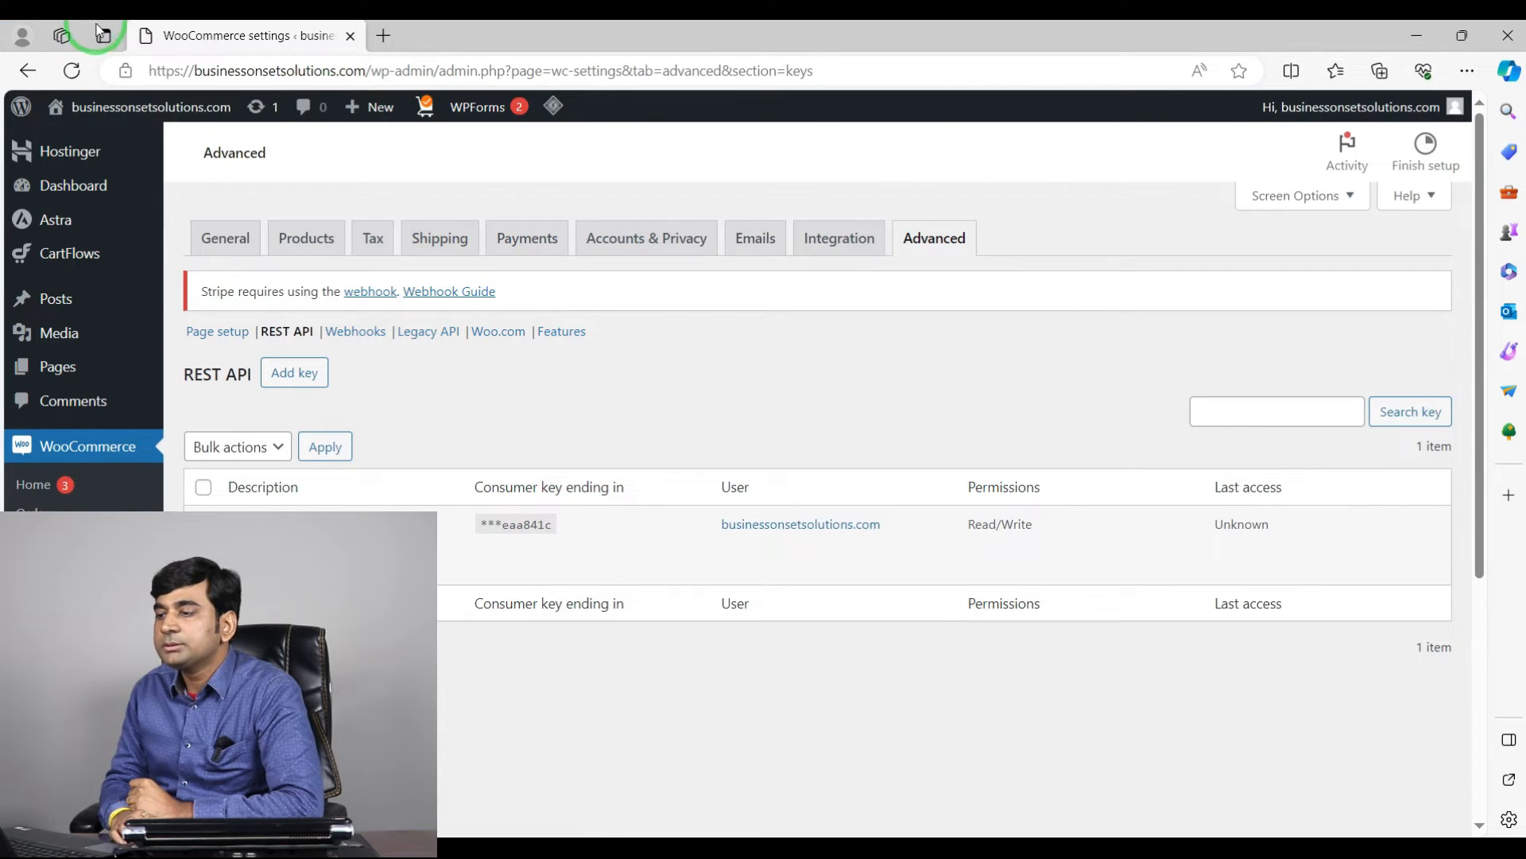
{"action": "left_click", "coordinate": [370, 65]}
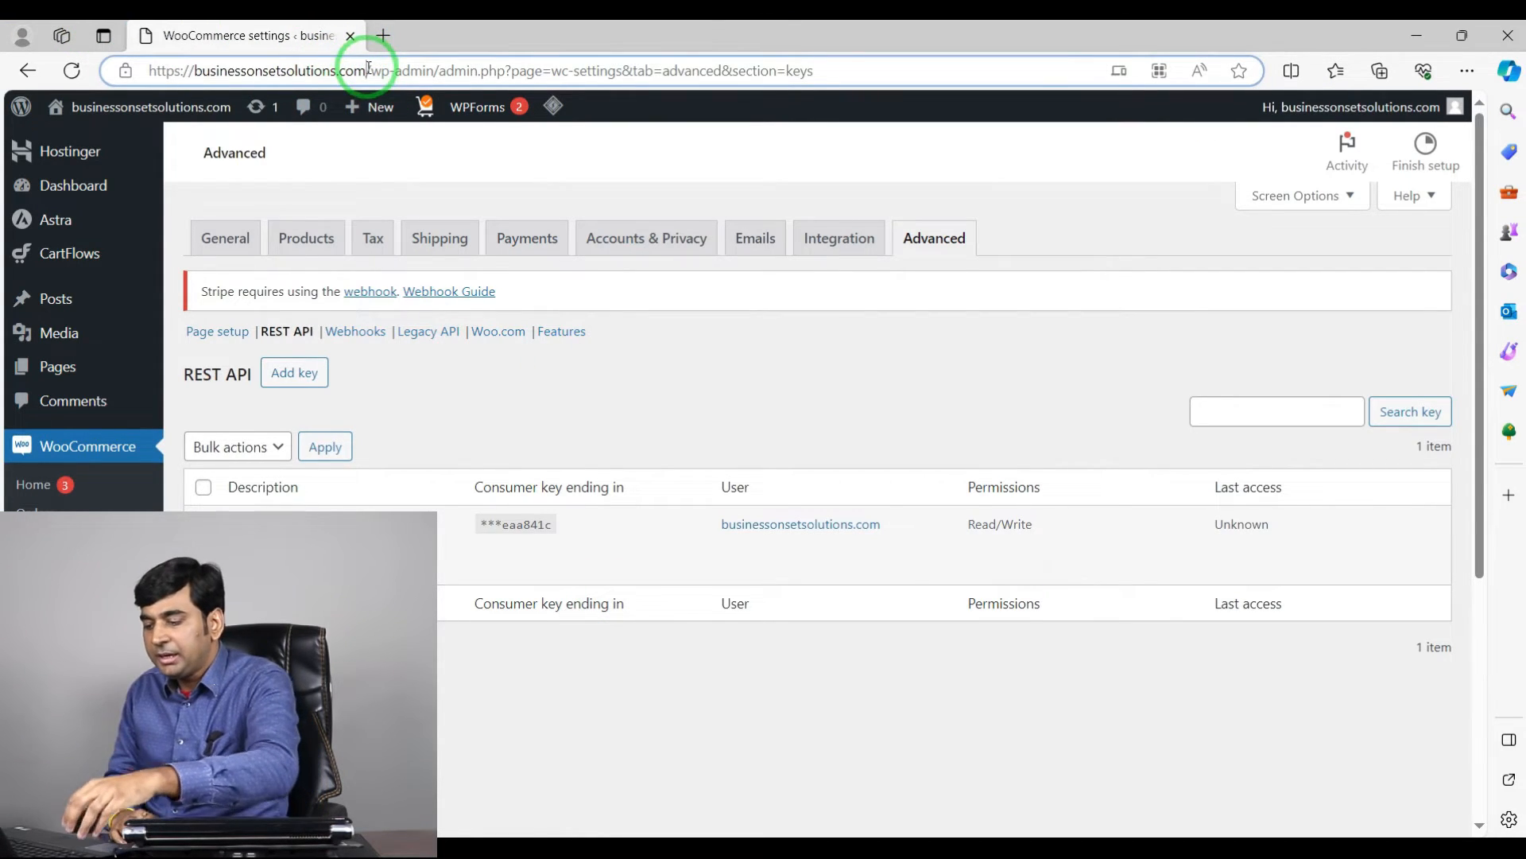
{"action": "left_click_drag", "start_coordinate": [368, 69], "coordinate": [146, 64]}
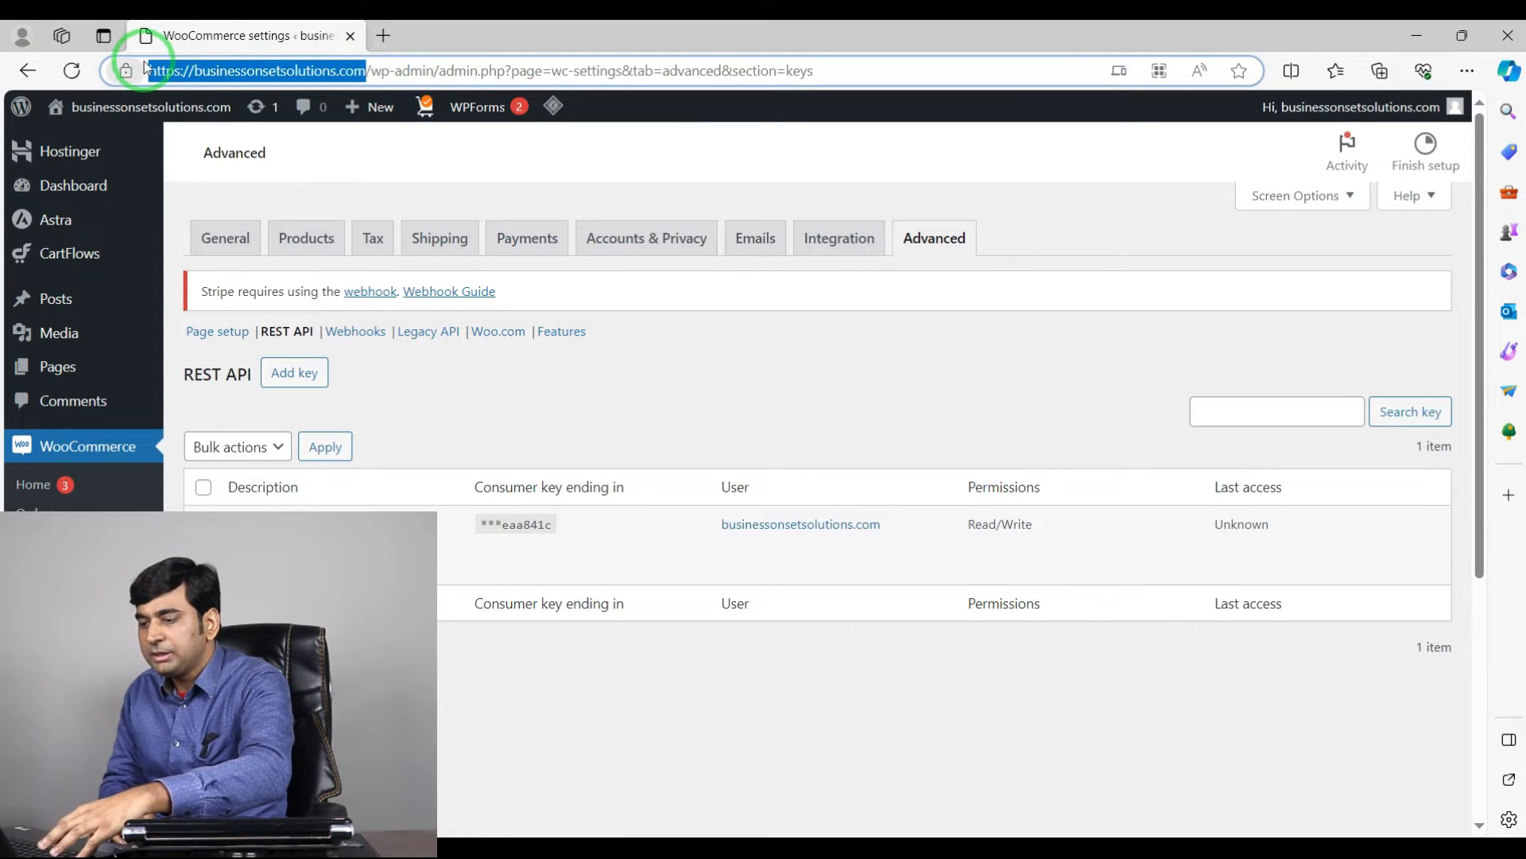
{"action": "left_click", "coordinate": [179, 496]}
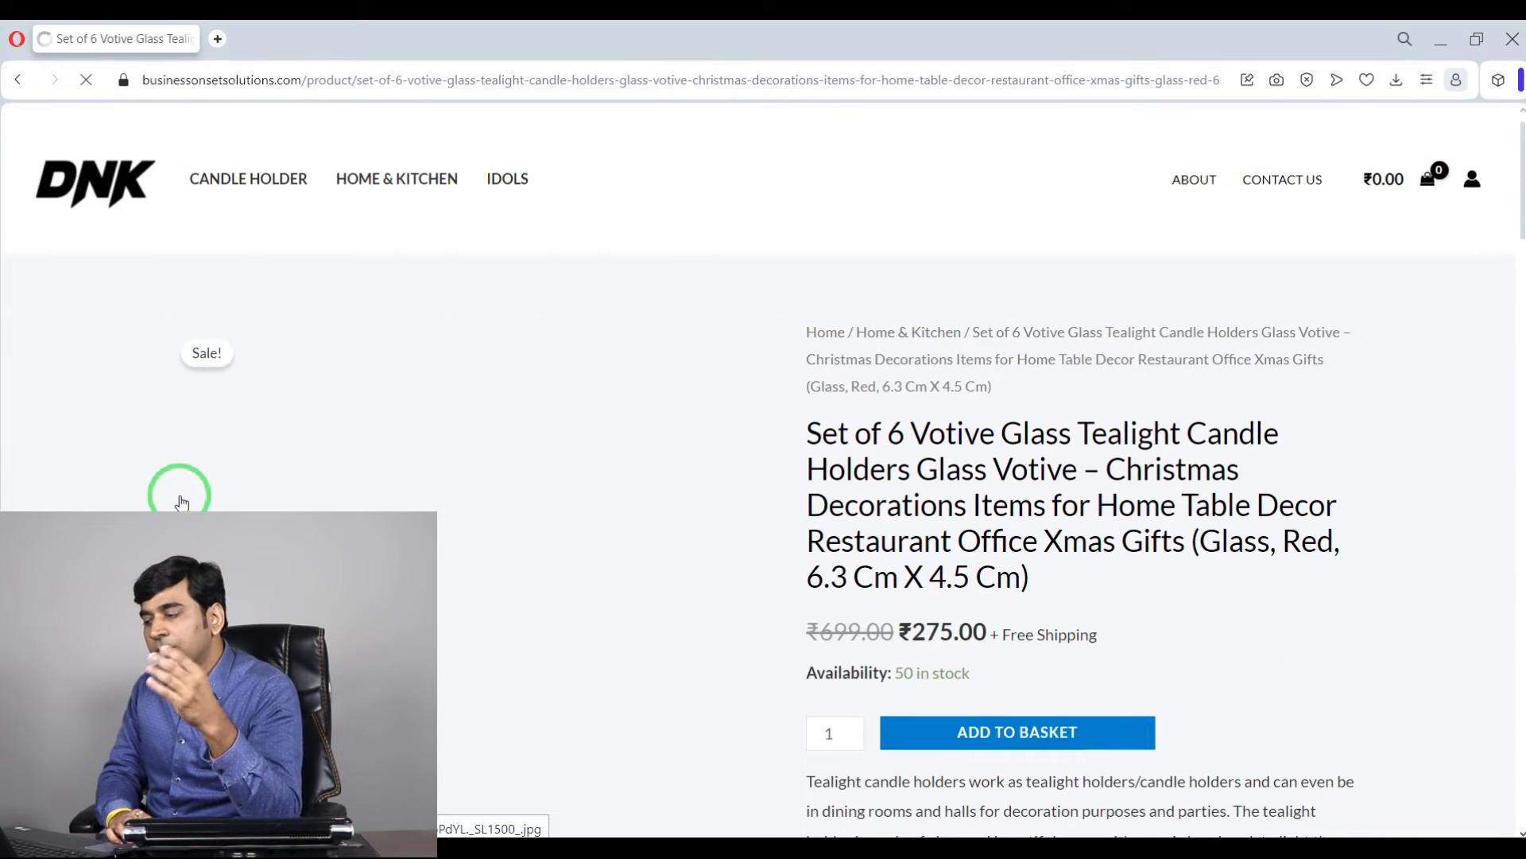
{"action": "scroll", "coordinate": [1421, 513], "scroll_direction": "down", "scroll_amount": 1}
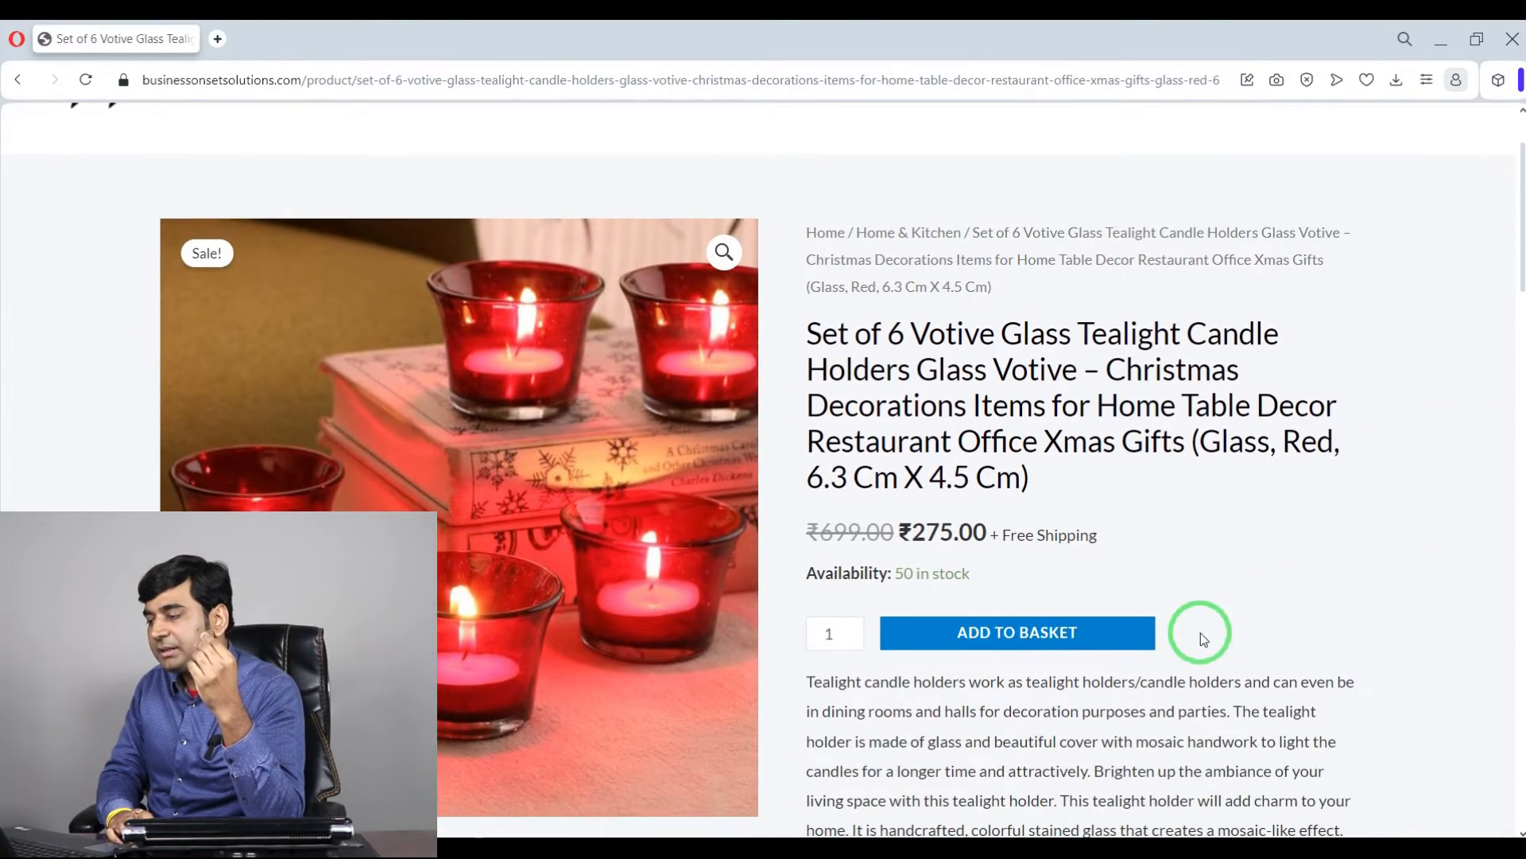
{"action": "left_click", "coordinate": [1047, 630]}
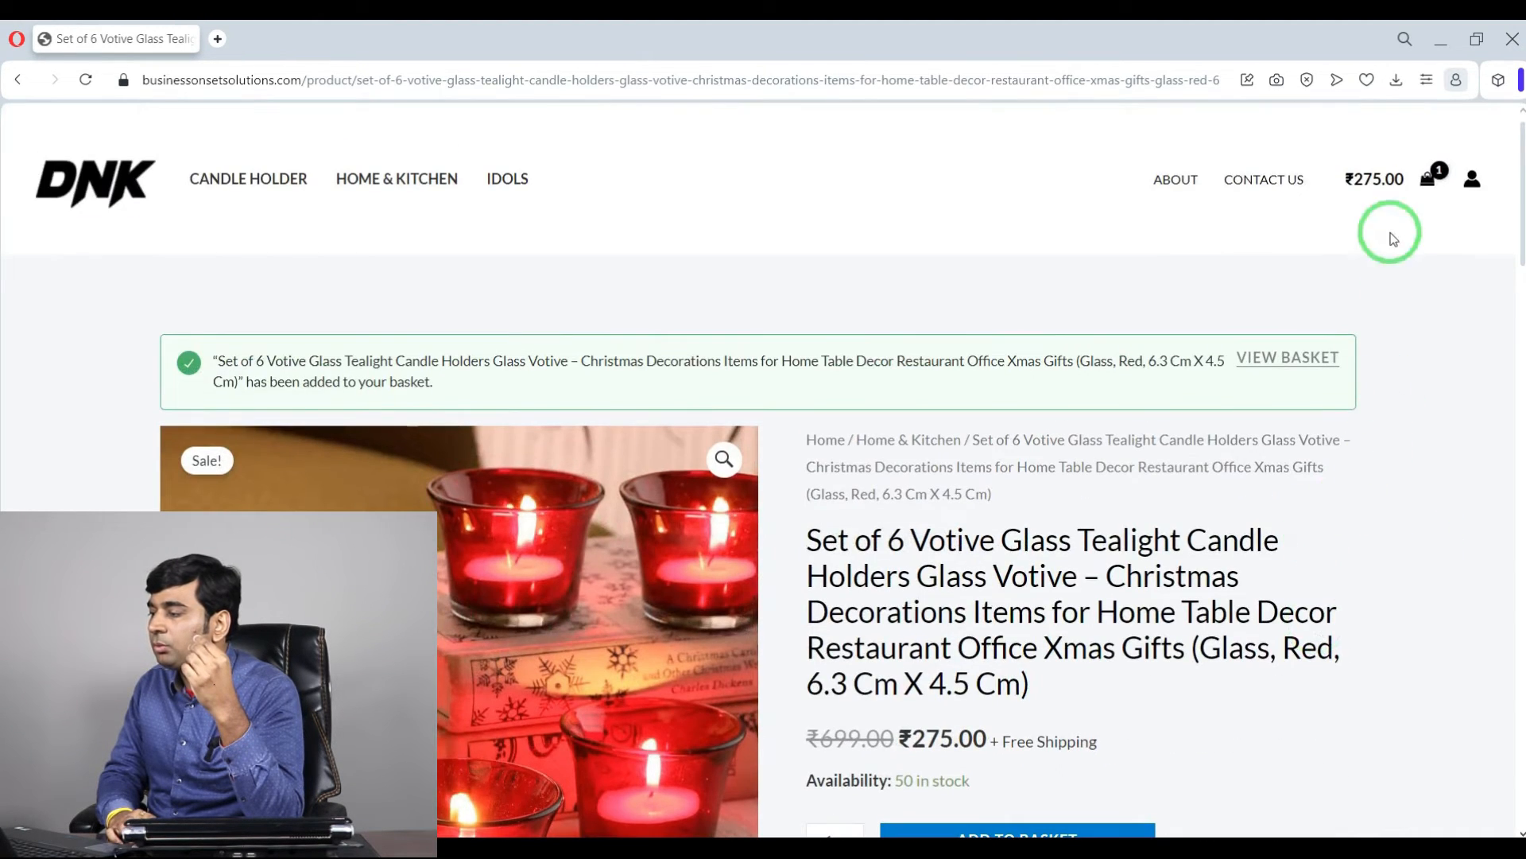
{"action": "left_click", "coordinate": [1290, 358]}
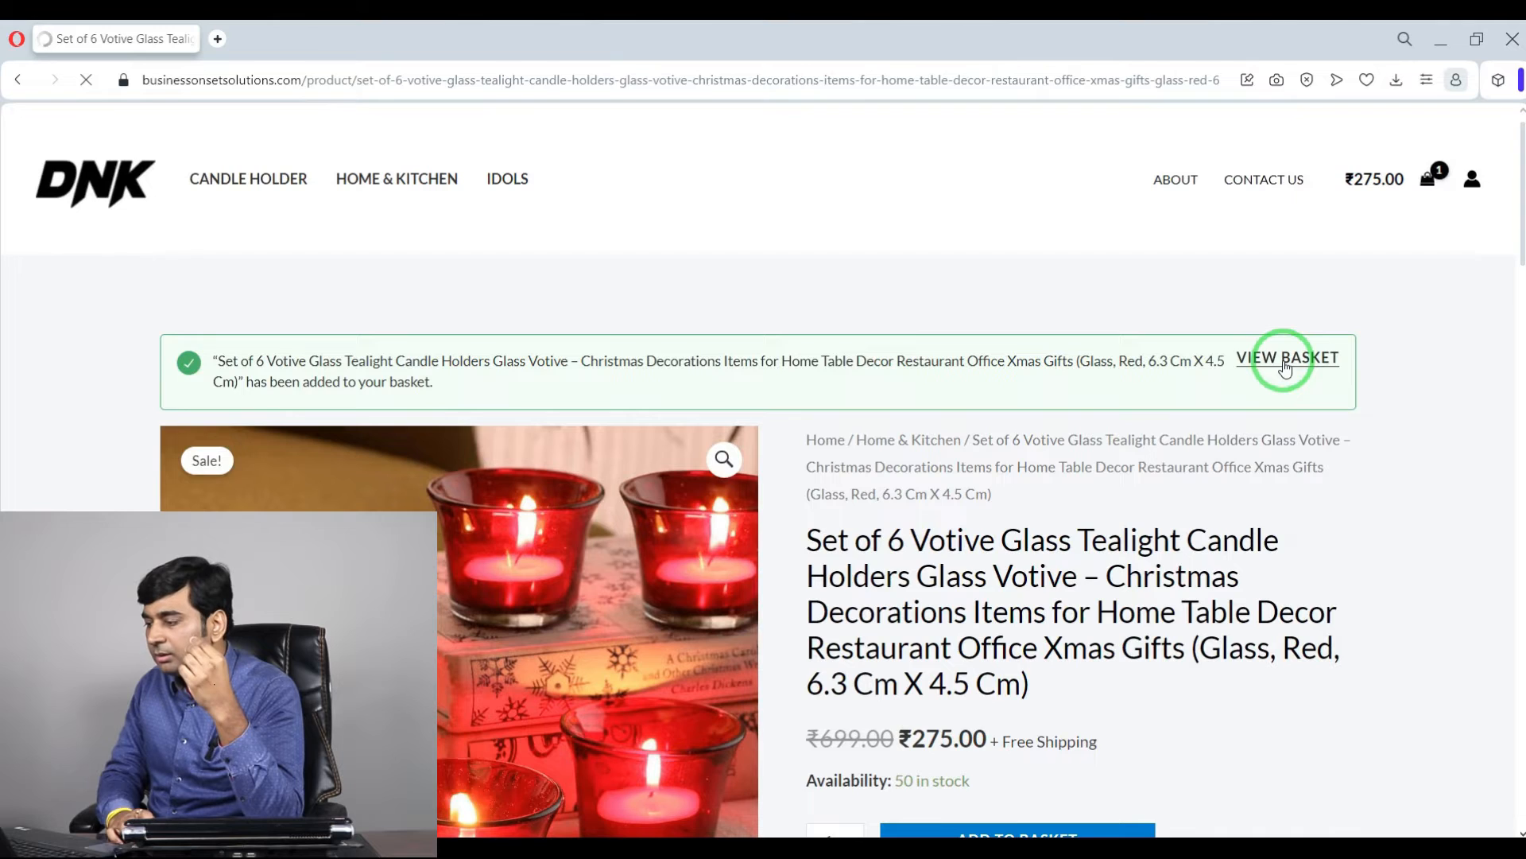
Step: Proceed from the basket to the checkout page
{"action": "scroll", "coordinate": [936, 464], "scroll_direction": "down", "scroll_amount": 5}
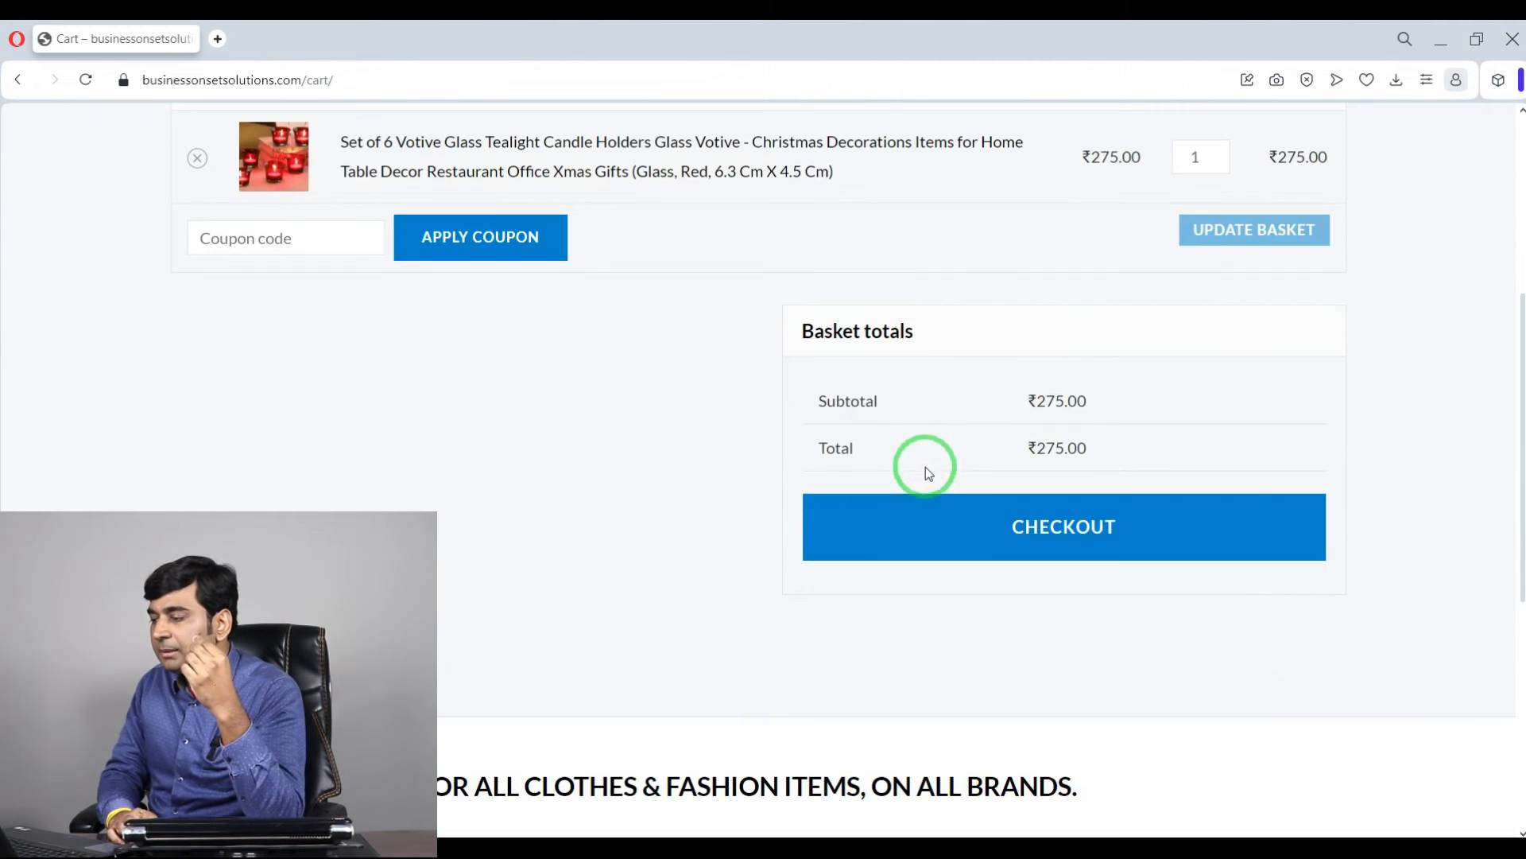
{"action": "scroll", "coordinate": [1041, 681], "scroll_direction": "up", "scroll_amount": 1}
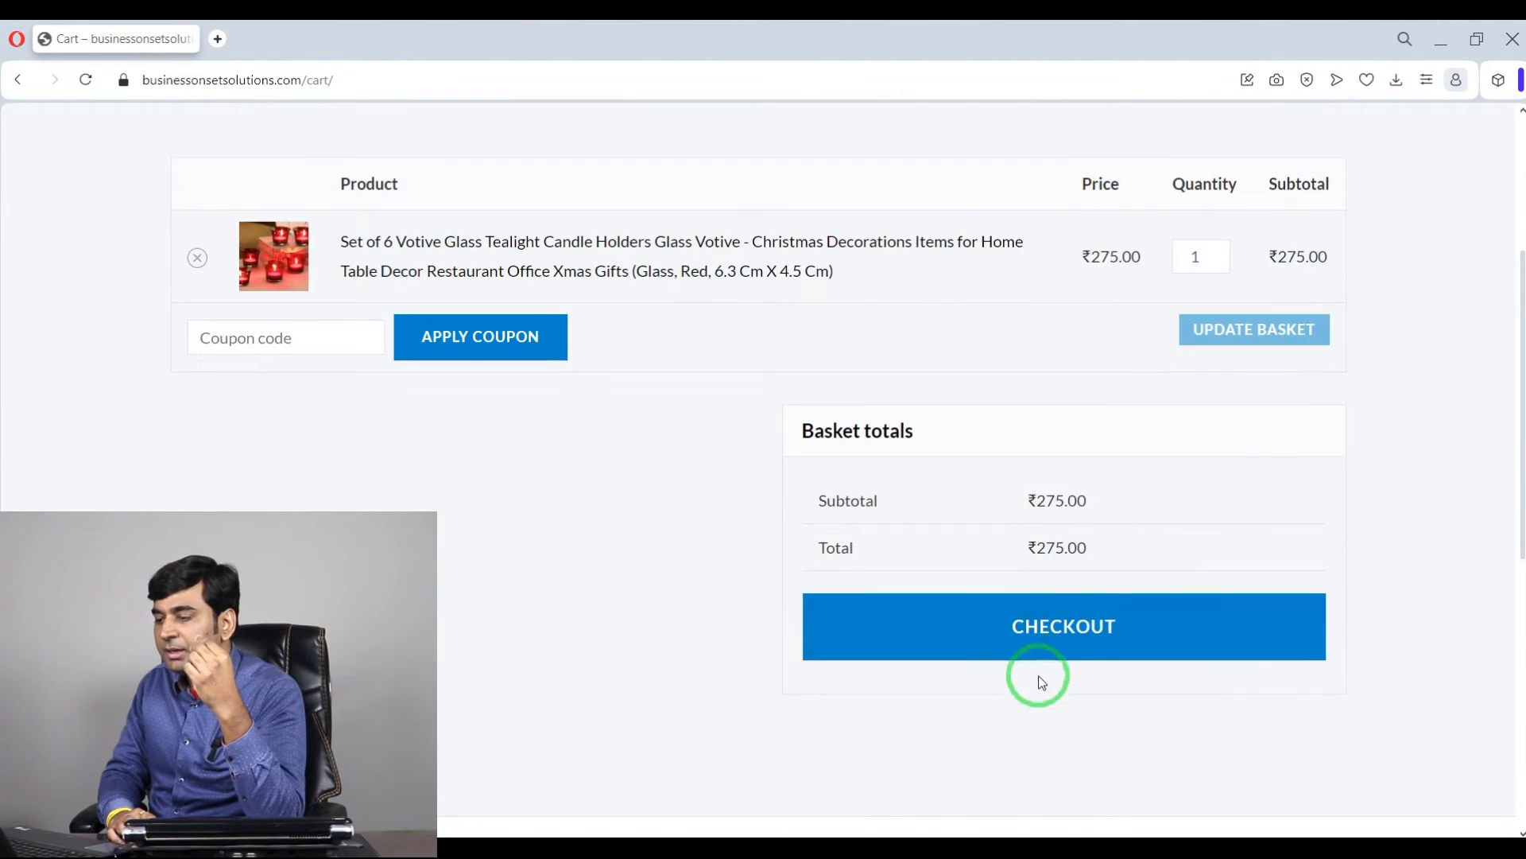
{"action": "left_click", "coordinate": [1062, 626]}
{"action": "scroll", "coordinate": [699, 502], "scroll_direction": "down", "scroll_amount": 10}
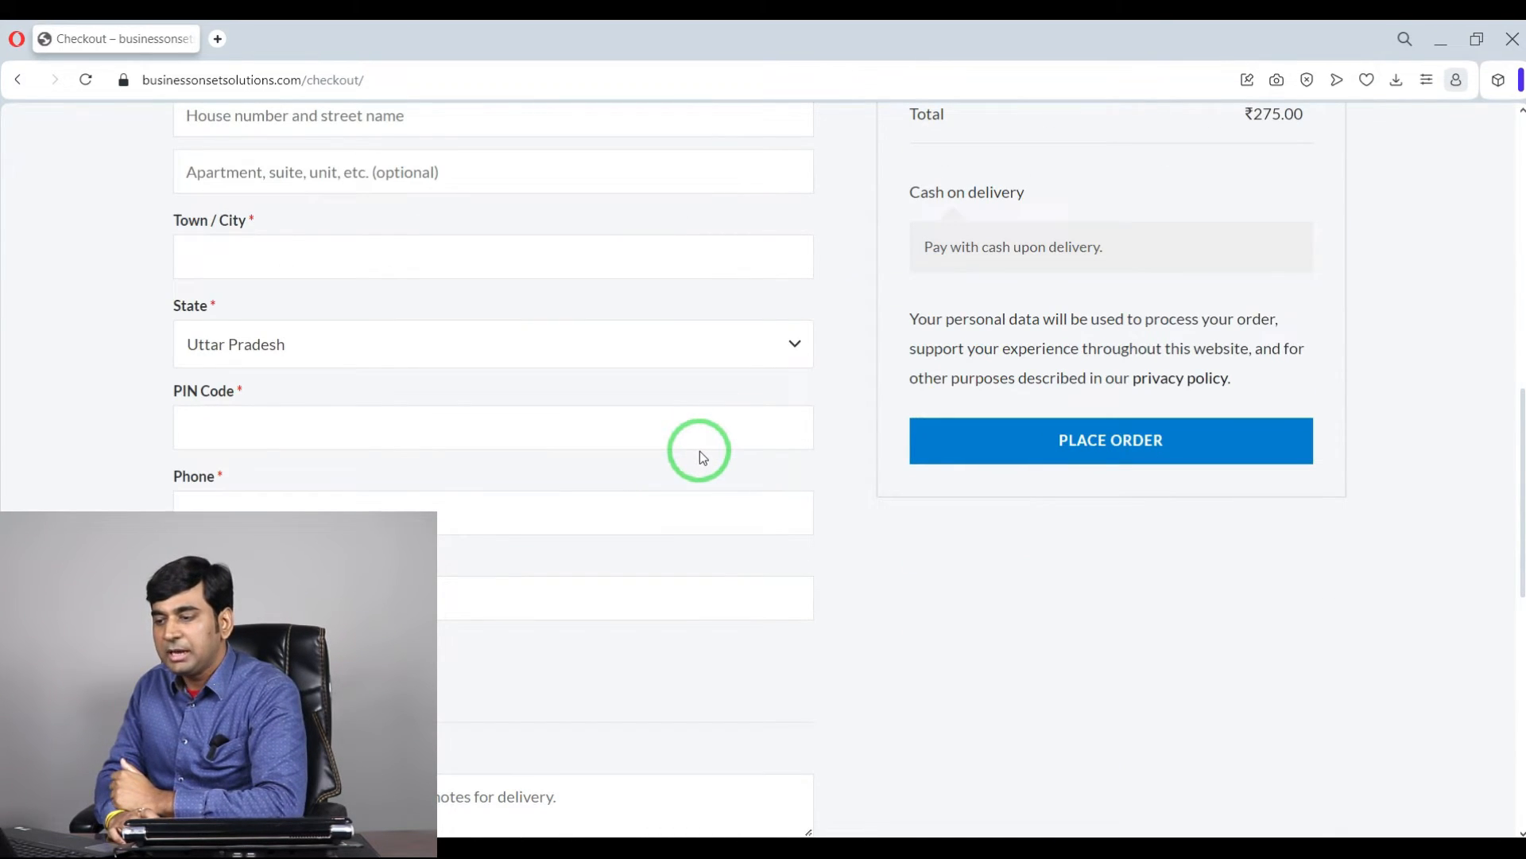
{"action": "scroll", "coordinate": [700, 451], "scroll_direction": "up", "scroll_amount": 5}
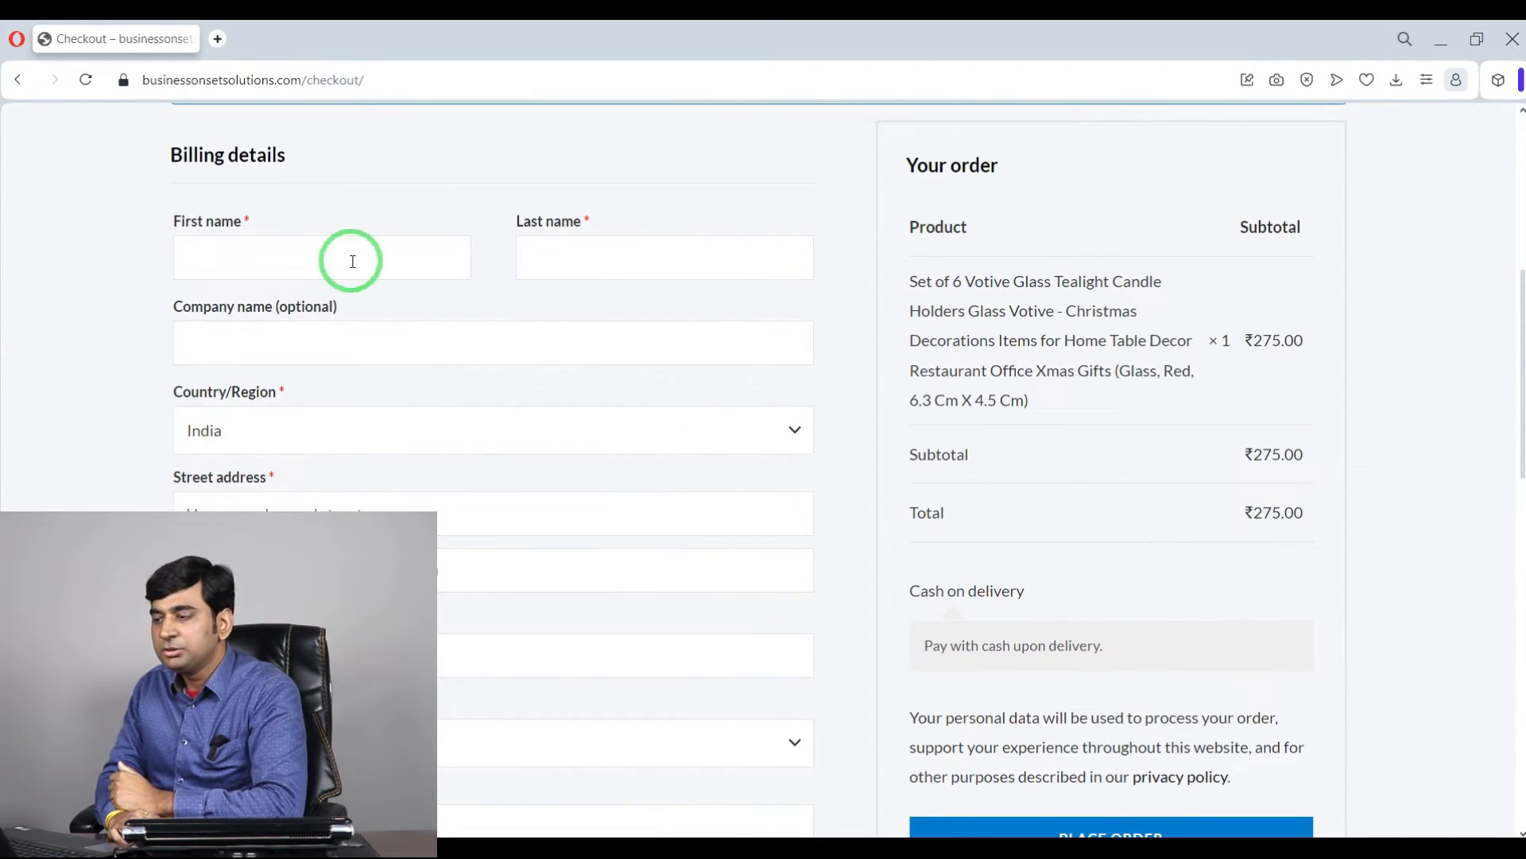
Step: Fill in the customer's first and last name in the billing details
{"action": "left_click", "coordinate": [352, 261]}
{"action": "left_click", "coordinate": [353, 309]}
{"action": "left_click", "coordinate": [634, 263]}
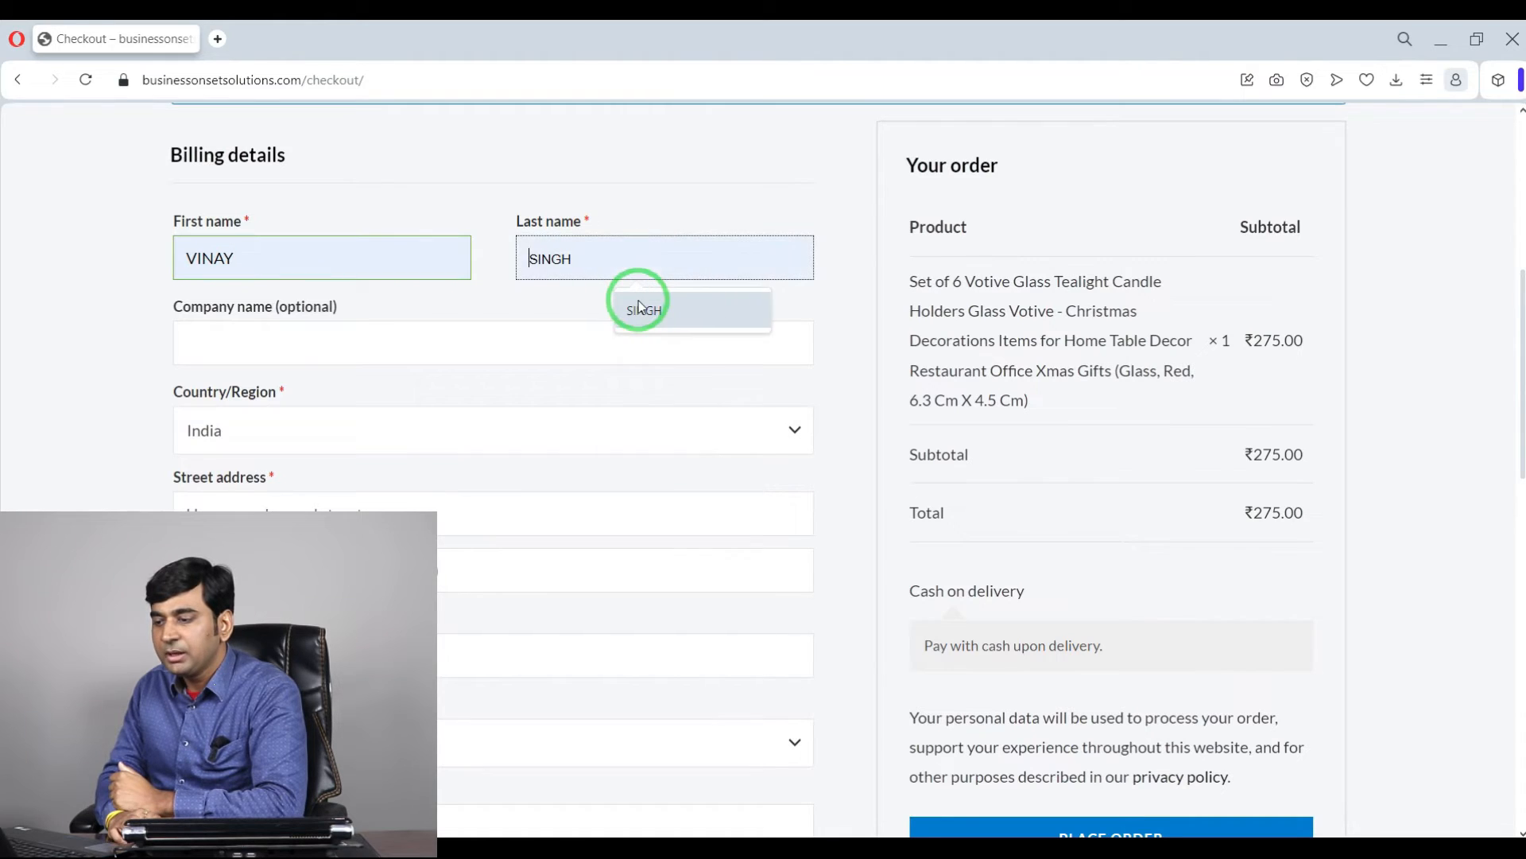
{"action": "left_click", "coordinate": [640, 308]}
Step: Fill in the billing street address, apartment line, town, PIN code and phone number
{"action": "scroll", "coordinate": [306, 477], "scroll_direction": "down", "scroll_amount": 2}
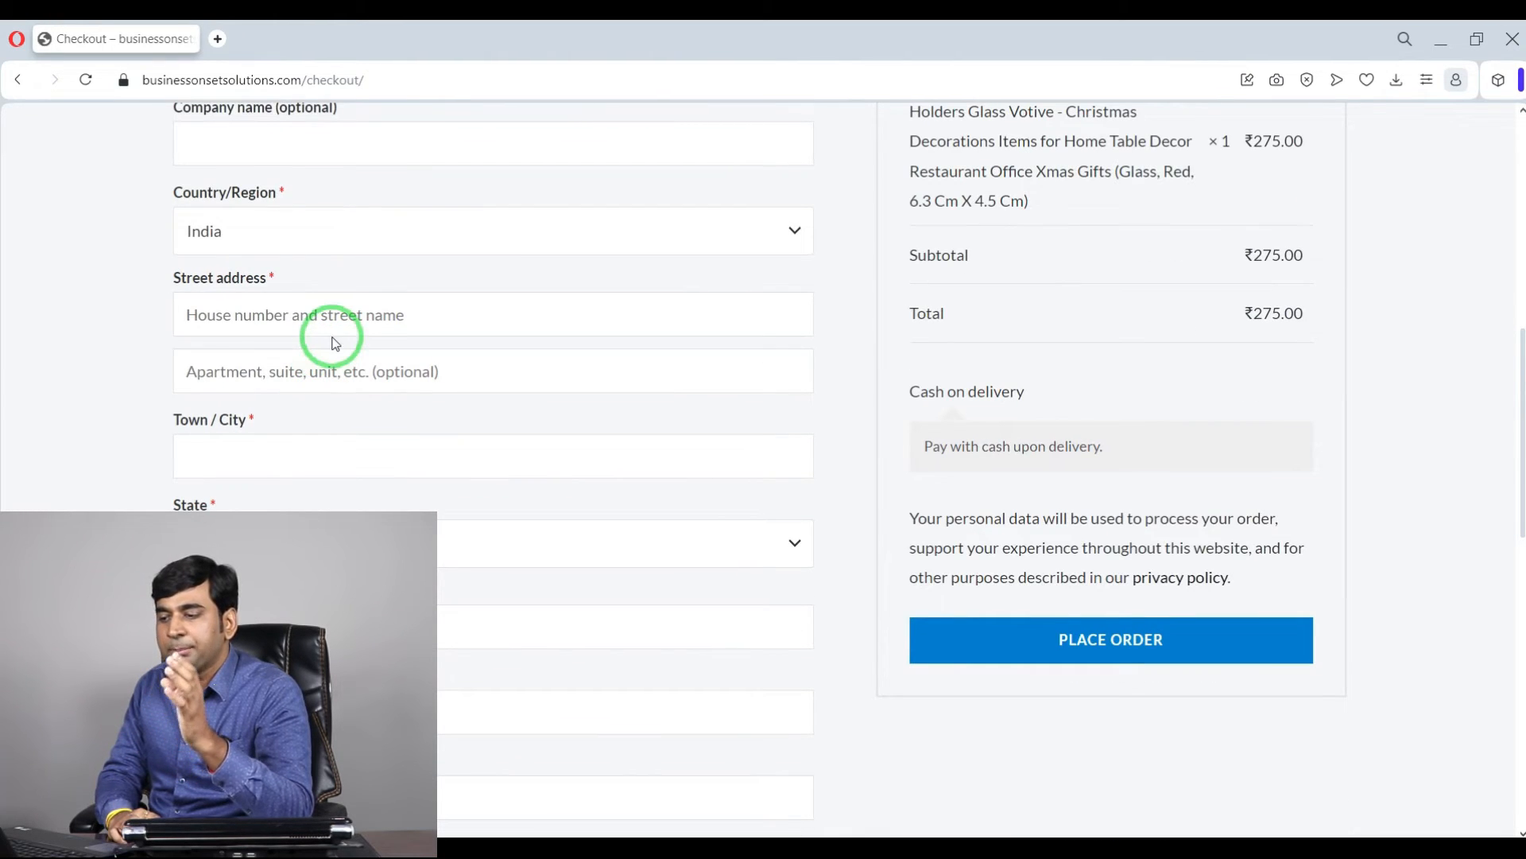
{"action": "left_click", "coordinate": [326, 312]}
{"action": "left_click", "coordinate": [338, 365]}
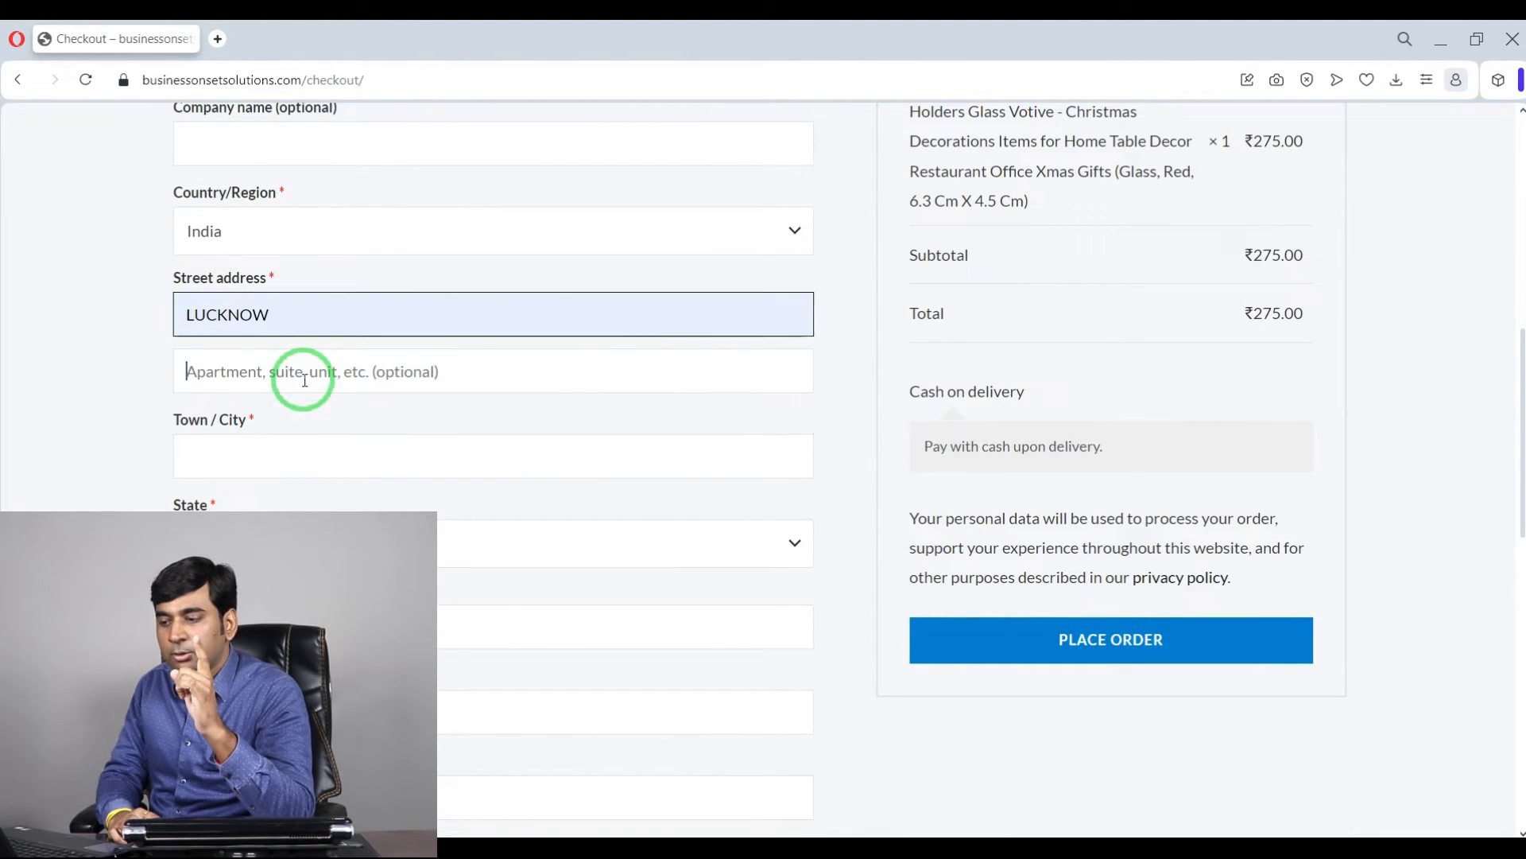
{"action": "left_click", "coordinate": [318, 422]}
{"action": "left_click", "coordinate": [306, 450]}
{"action": "left_click", "coordinate": [304, 499]}
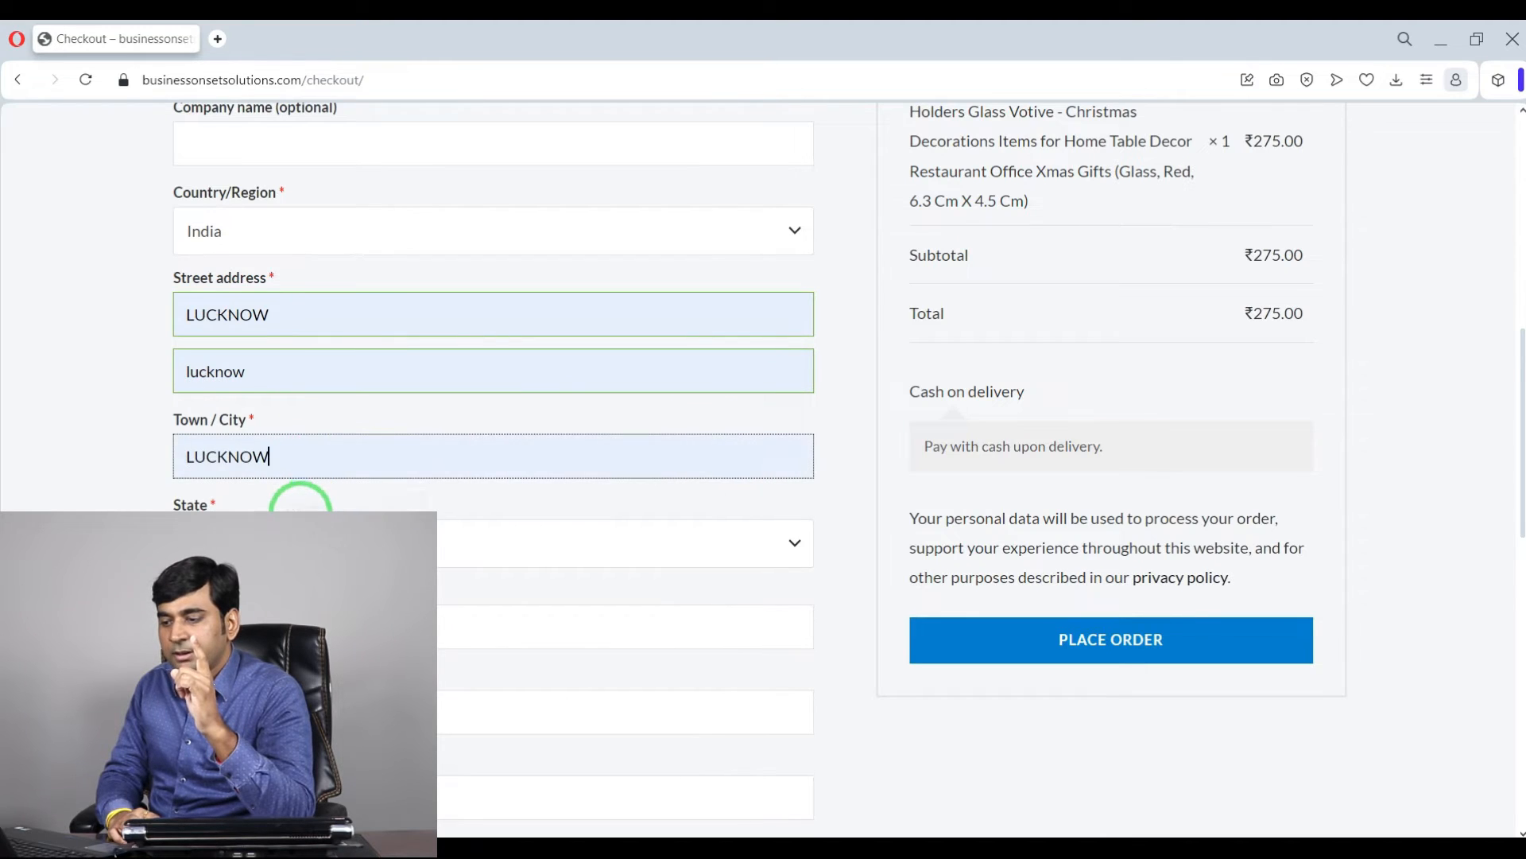
{"action": "scroll", "coordinate": [300, 500], "scroll_direction": "down", "scroll_amount": 2}
{"action": "left_click", "coordinate": [307, 437]}
{"action": "left_click", "coordinate": [322, 469]}
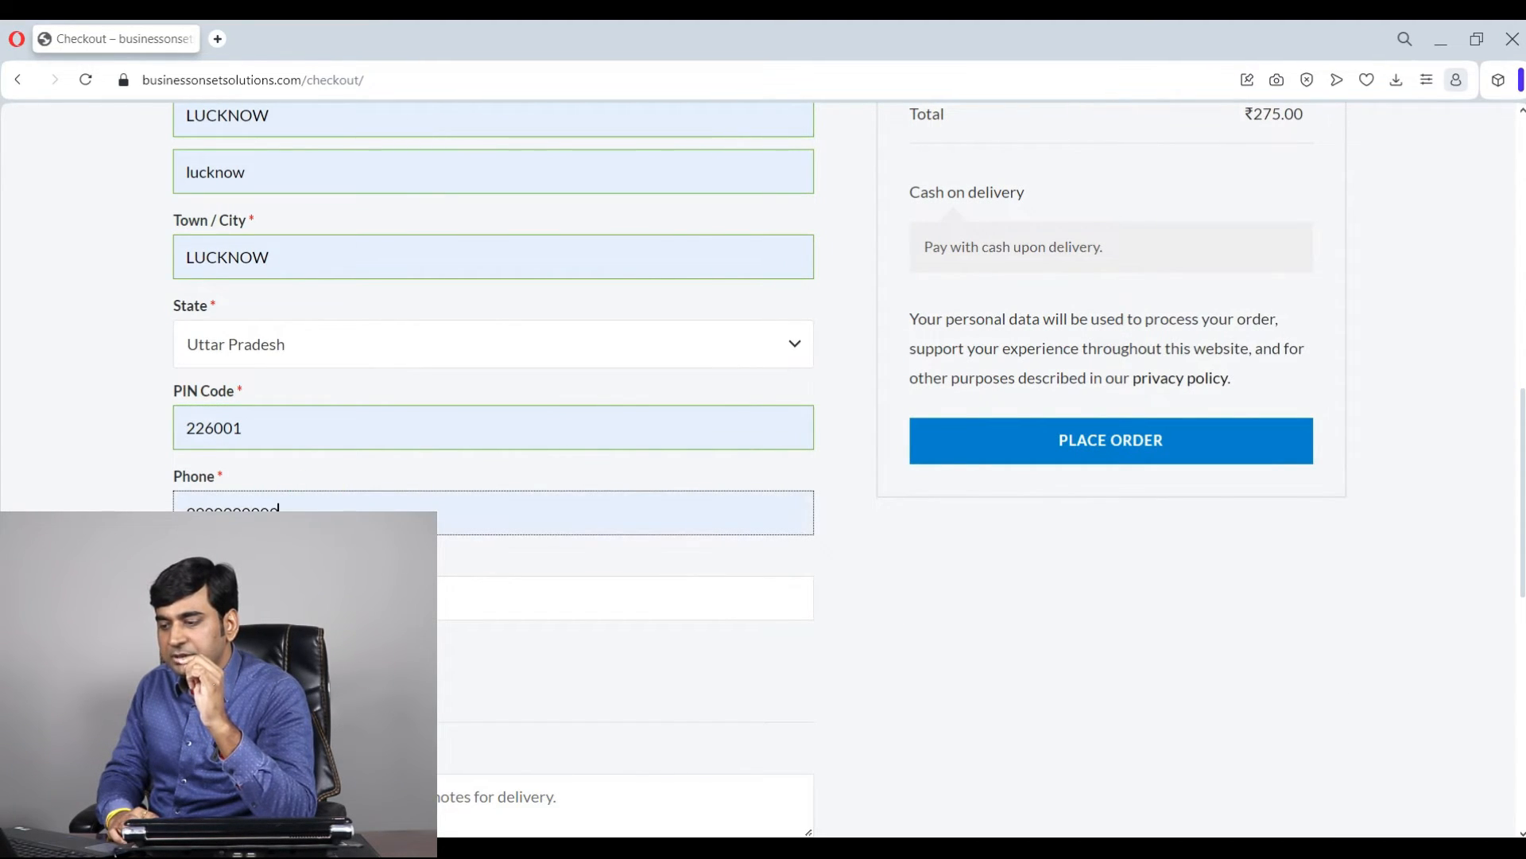
Step: Place the cash-on-delivery order from the checkout page
{"action": "left_click", "coordinate": [318, 598]}
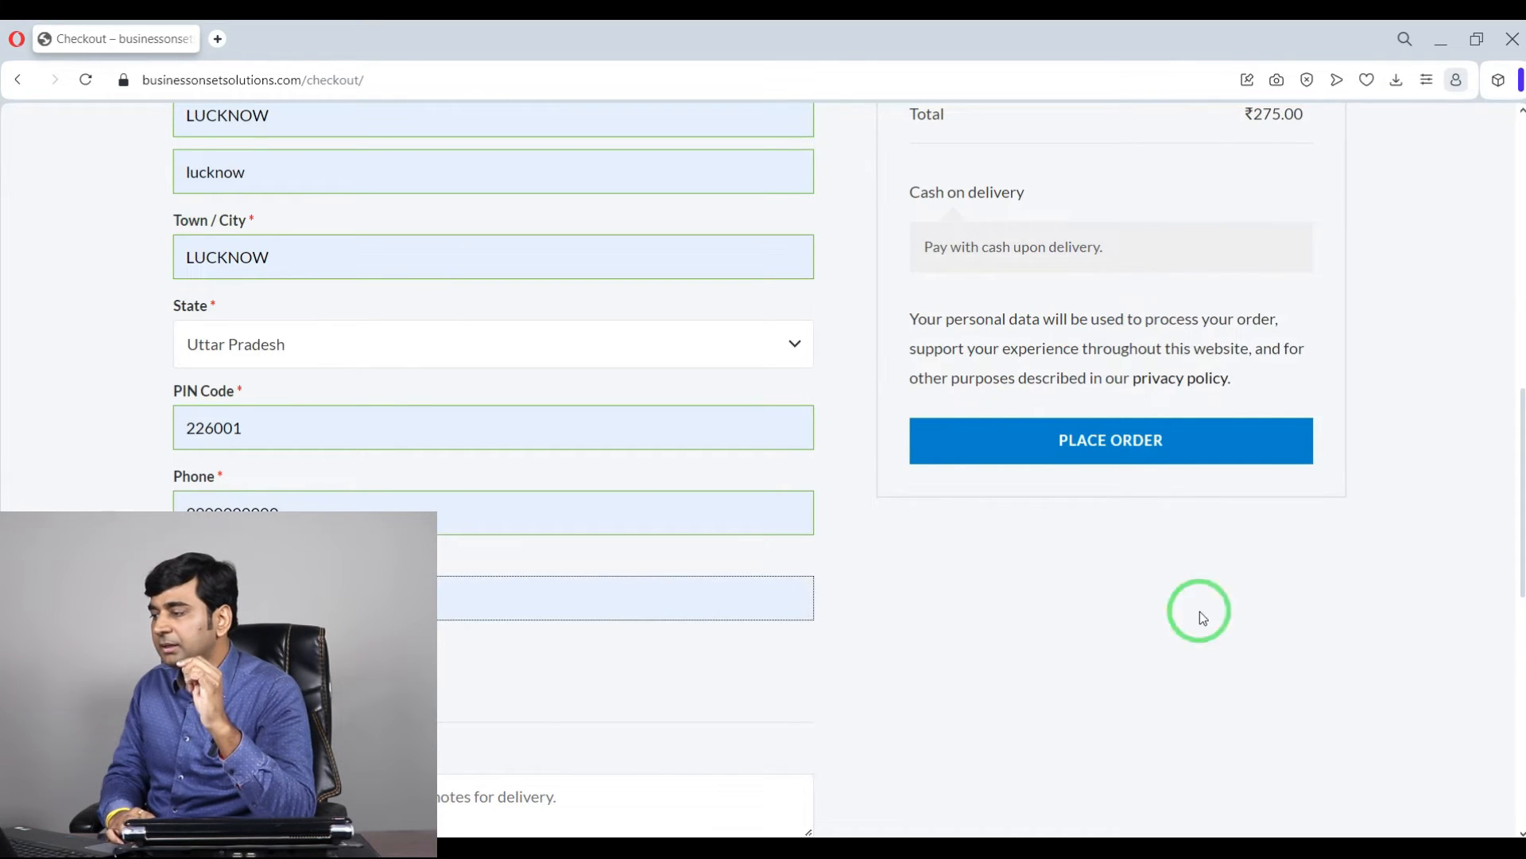
{"action": "scroll", "coordinate": [966, 689], "scroll_direction": "up", "scroll_amount": 5}
{"action": "scroll", "coordinate": [1023, 494], "scroll_direction": "down", "scroll_amount": 4}
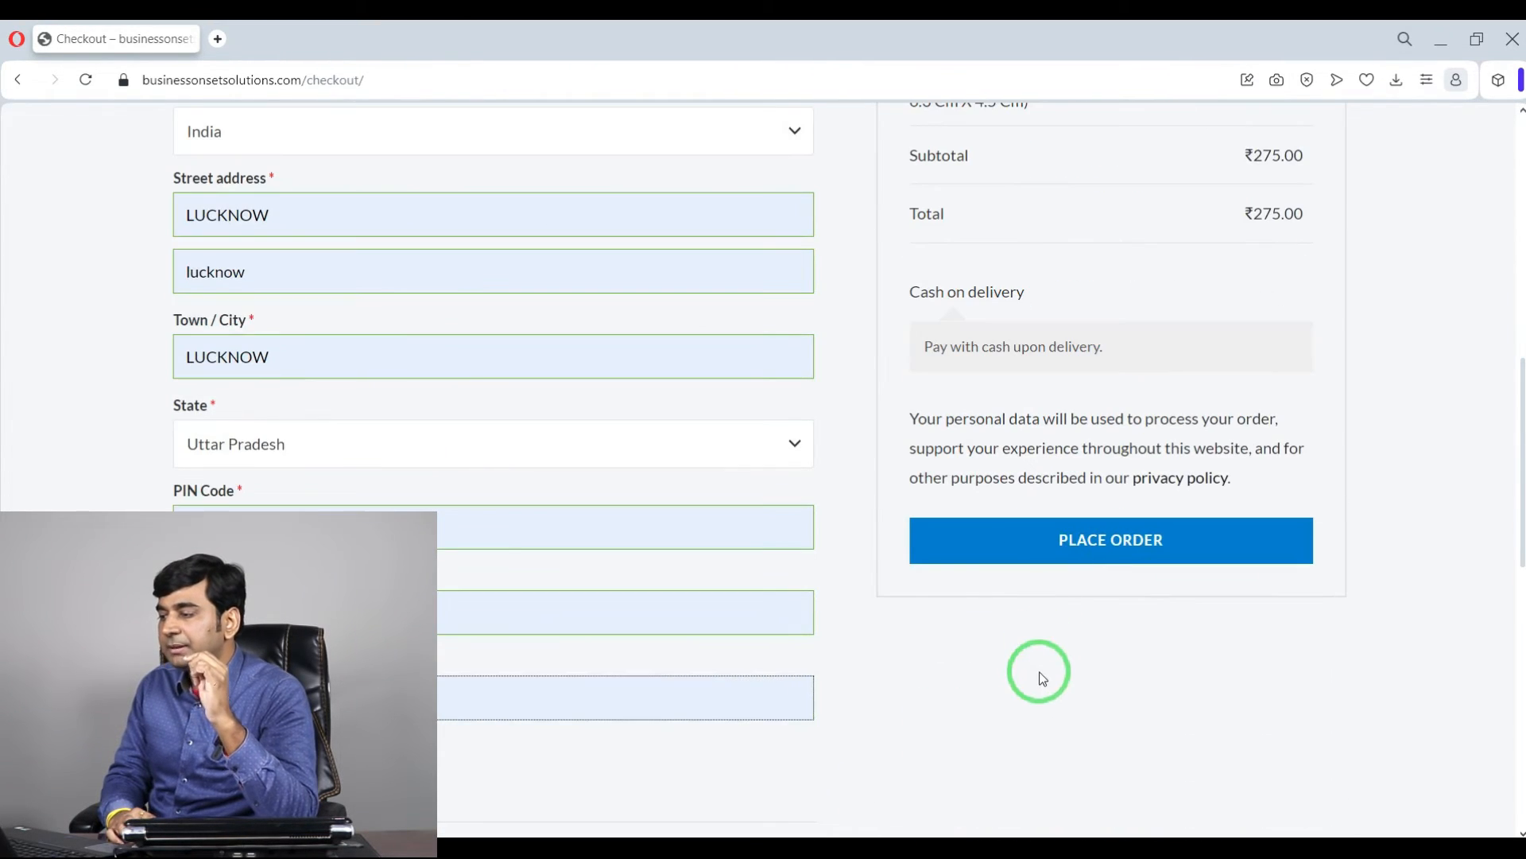
{"action": "left_click", "coordinate": [1070, 567]}
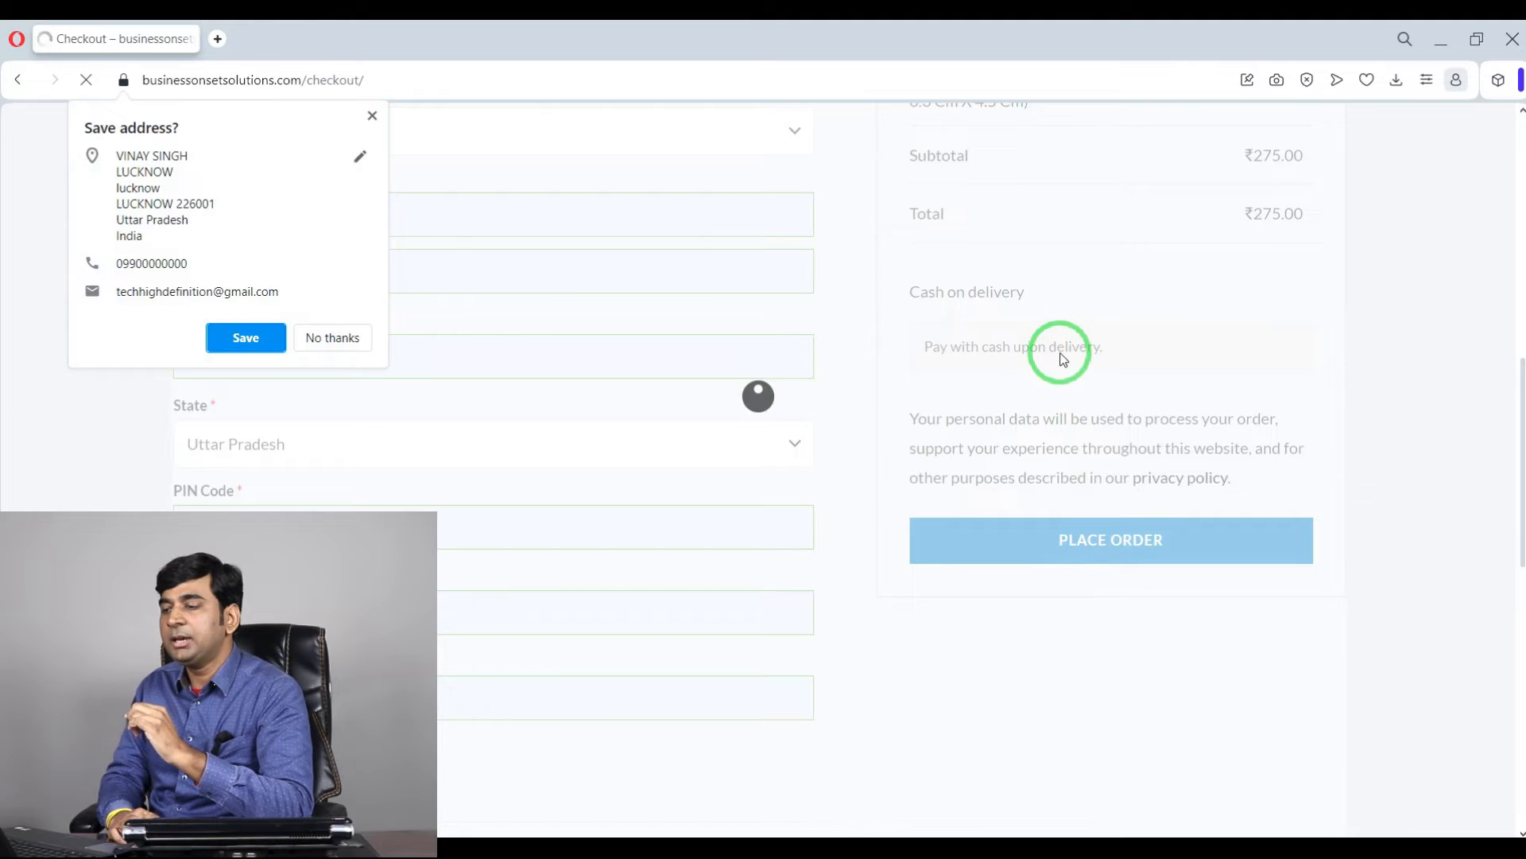
Step: Dismiss the save-address prompt and review the order confirmation details and order number
{"action": "left_click", "coordinate": [372, 116]}
{"action": "scroll", "coordinate": [572, 463], "scroll_direction": "down", "scroll_amount": 10}
{"action": "scroll", "coordinate": [618, 474], "scroll_direction": "up", "scroll_amount": 12}
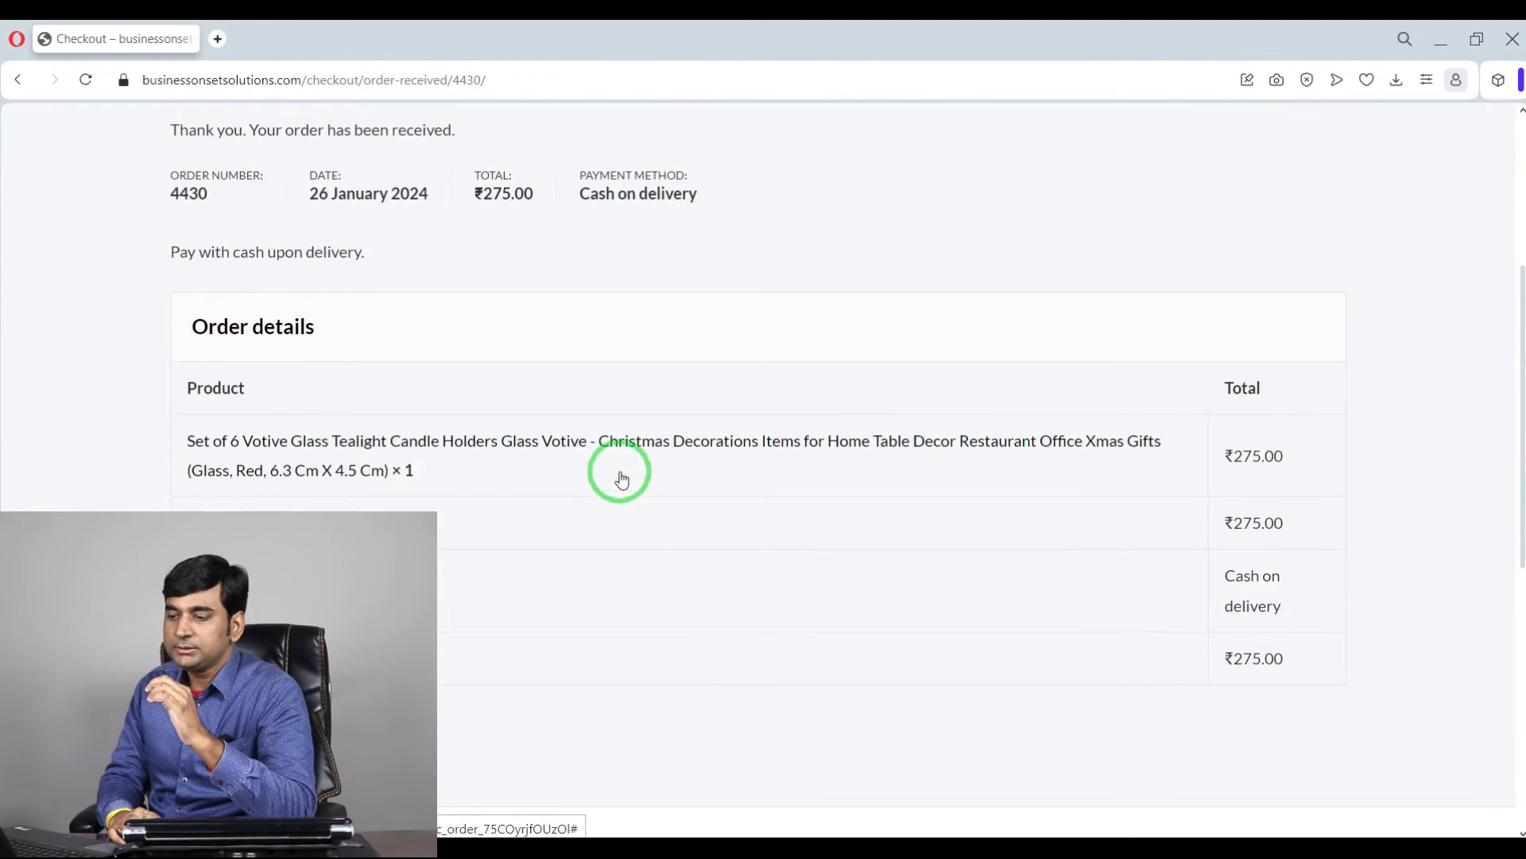
{"action": "left_click_drag", "start_coordinate": [245, 399], "coordinate": [155, 399]}
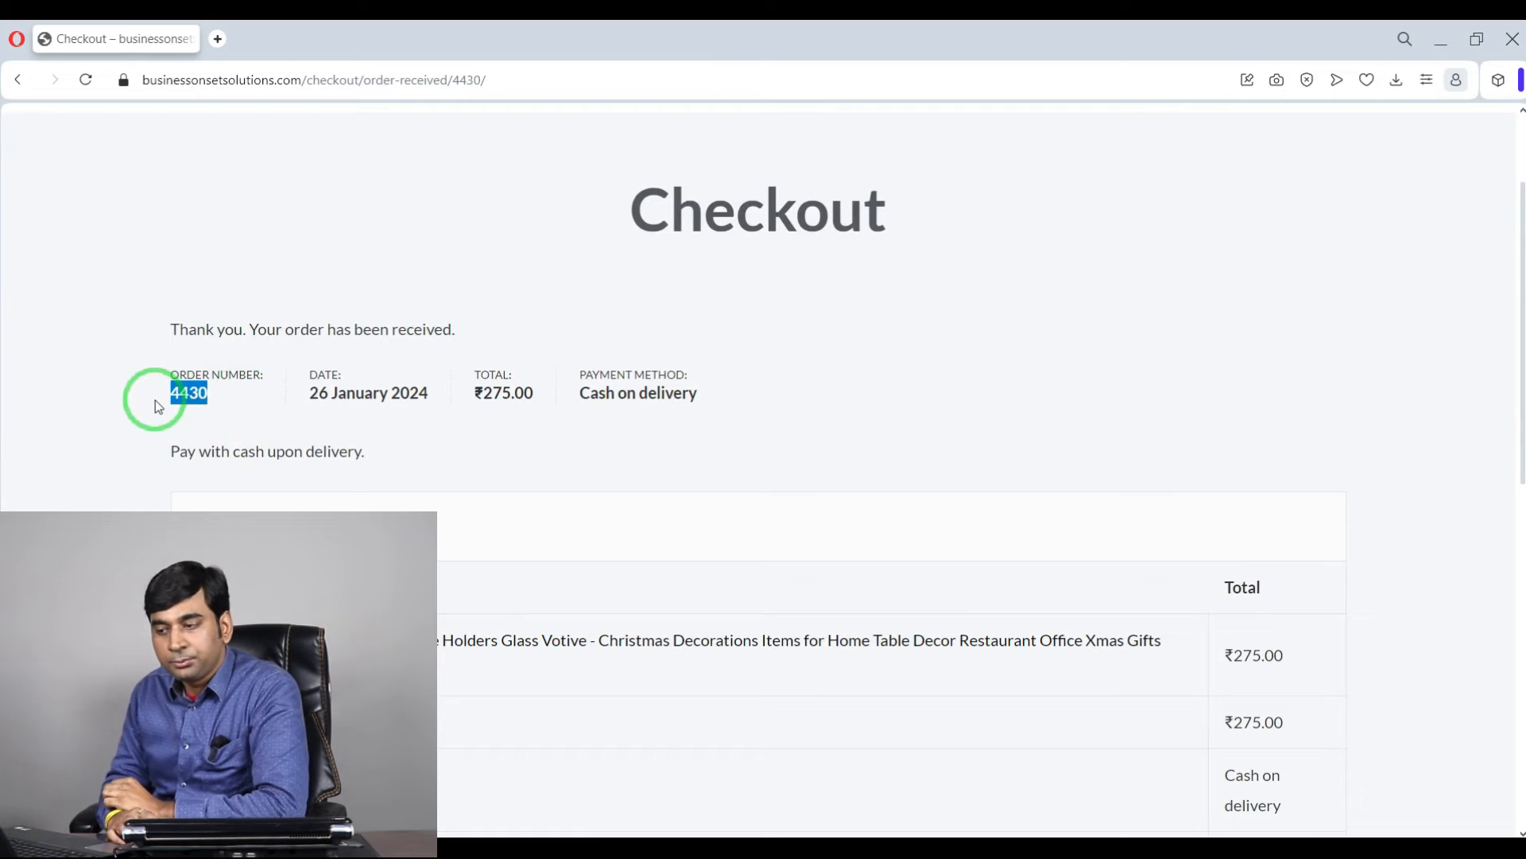
{"action": "left_click", "coordinate": [745, 385]}
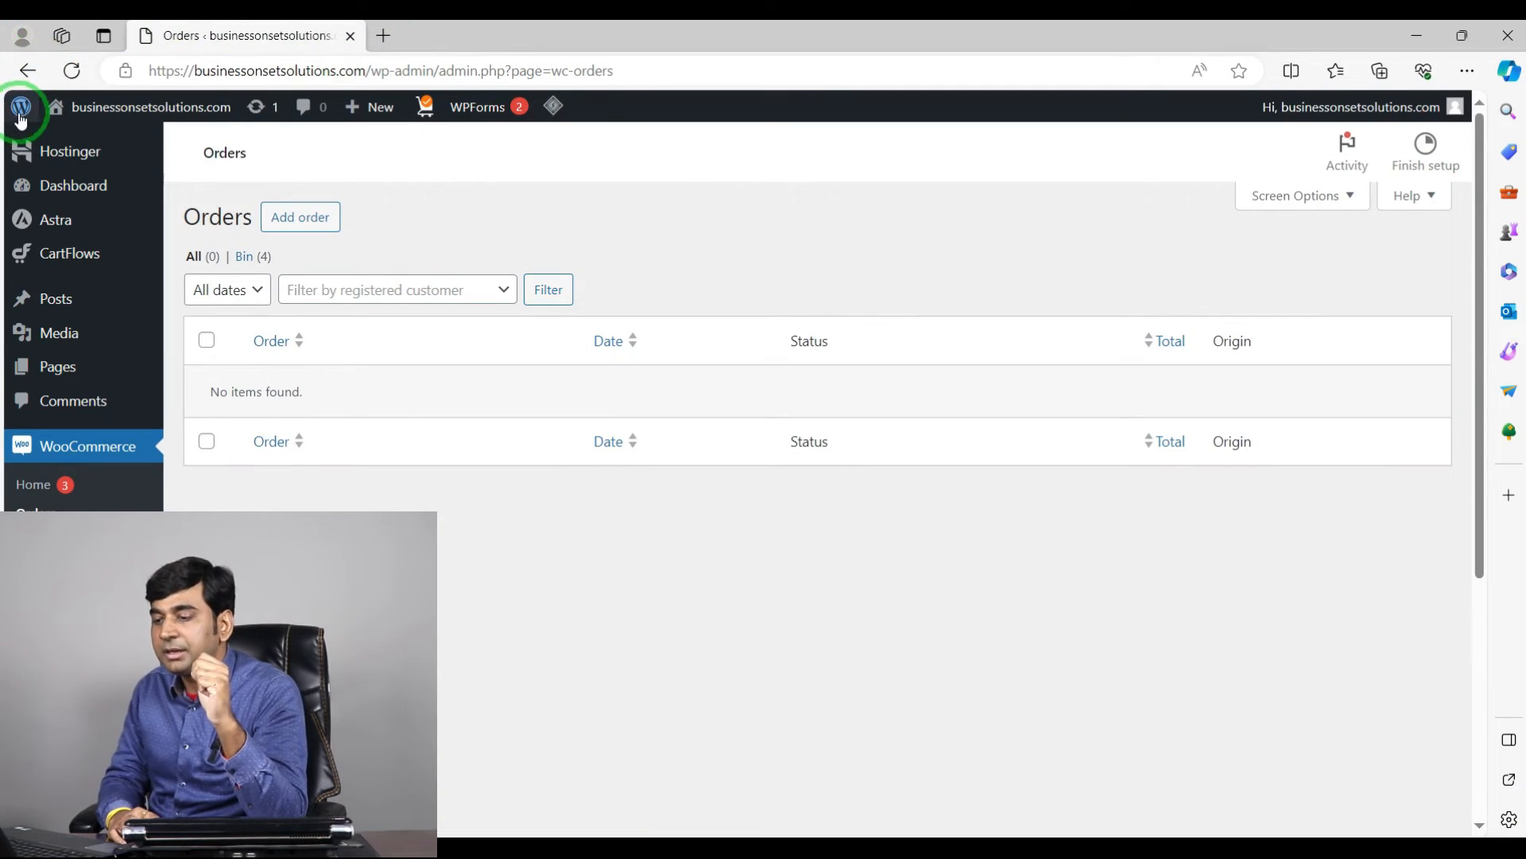
Step: Open the WooCommerce orders list in the WordPress admin and dismiss the Legacy REST API notice
{"action": "mouse_move", "coordinate": [21, 111]}
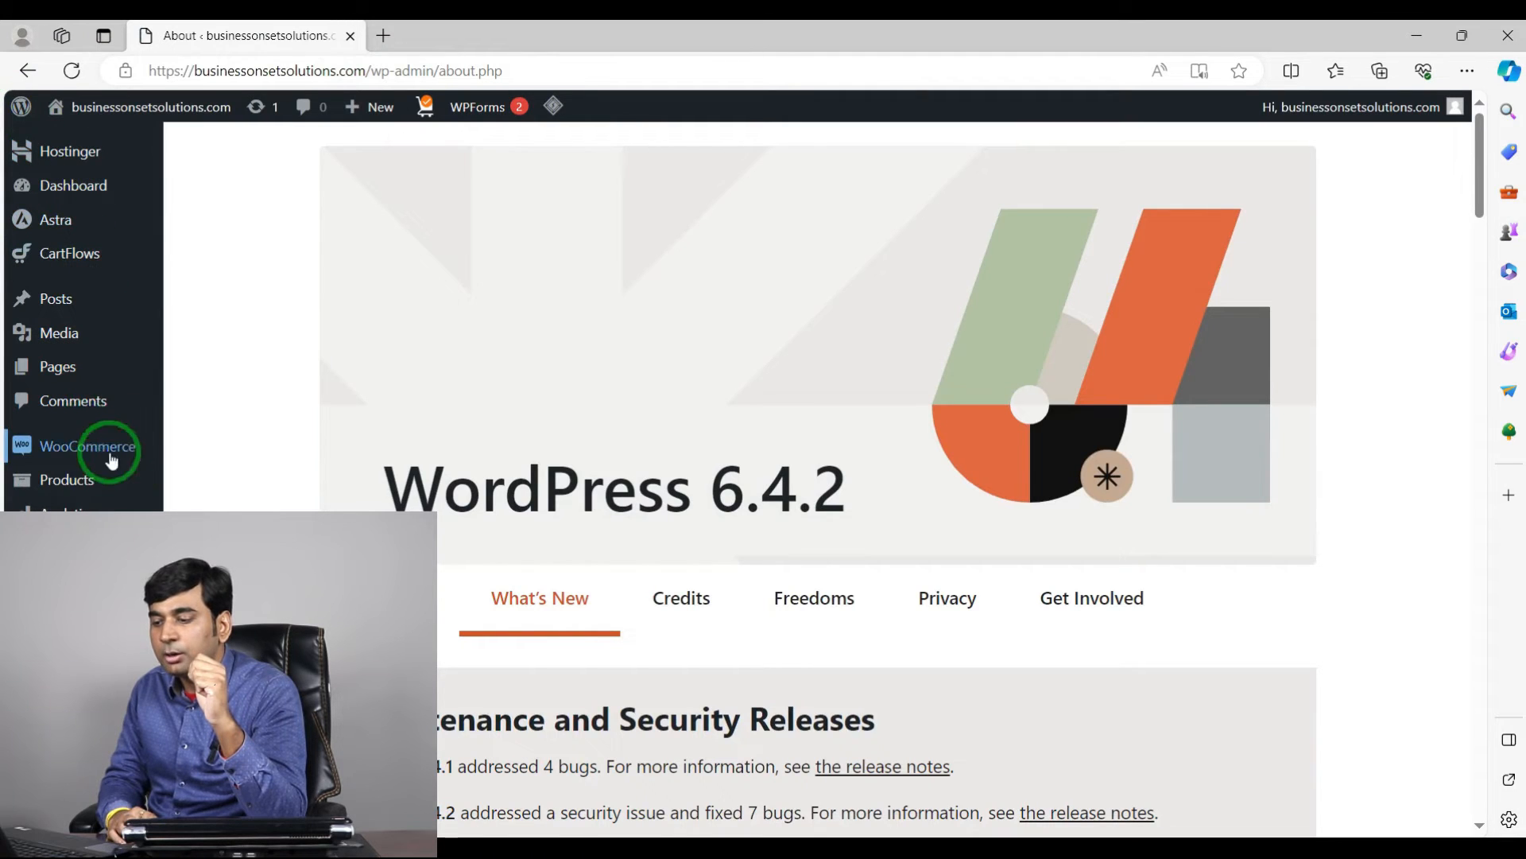
{"action": "mouse_move", "coordinate": [159, 447]}
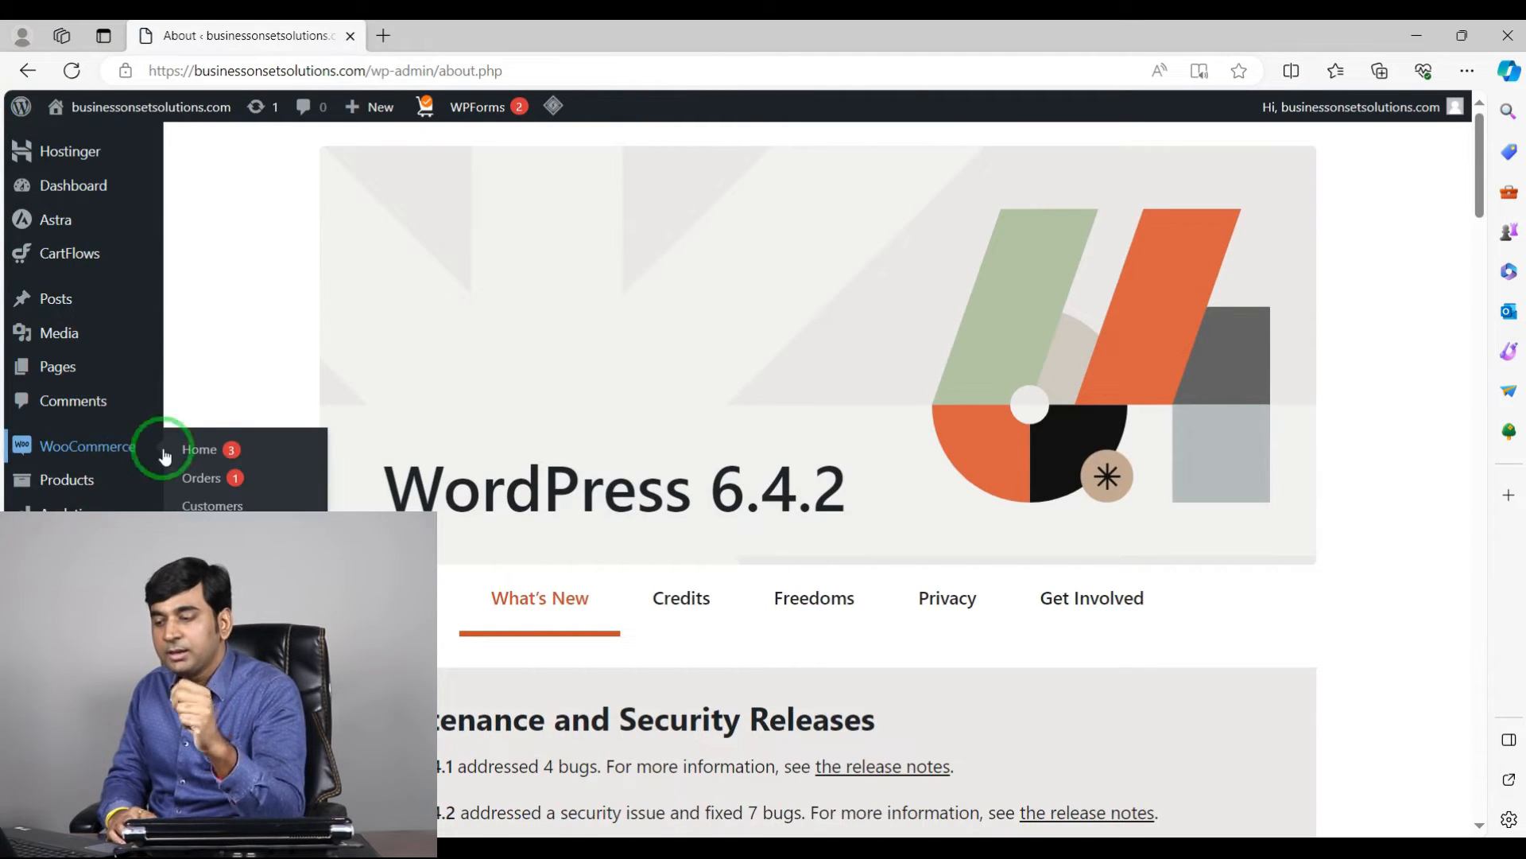
{"action": "left_click", "coordinate": [196, 487]}
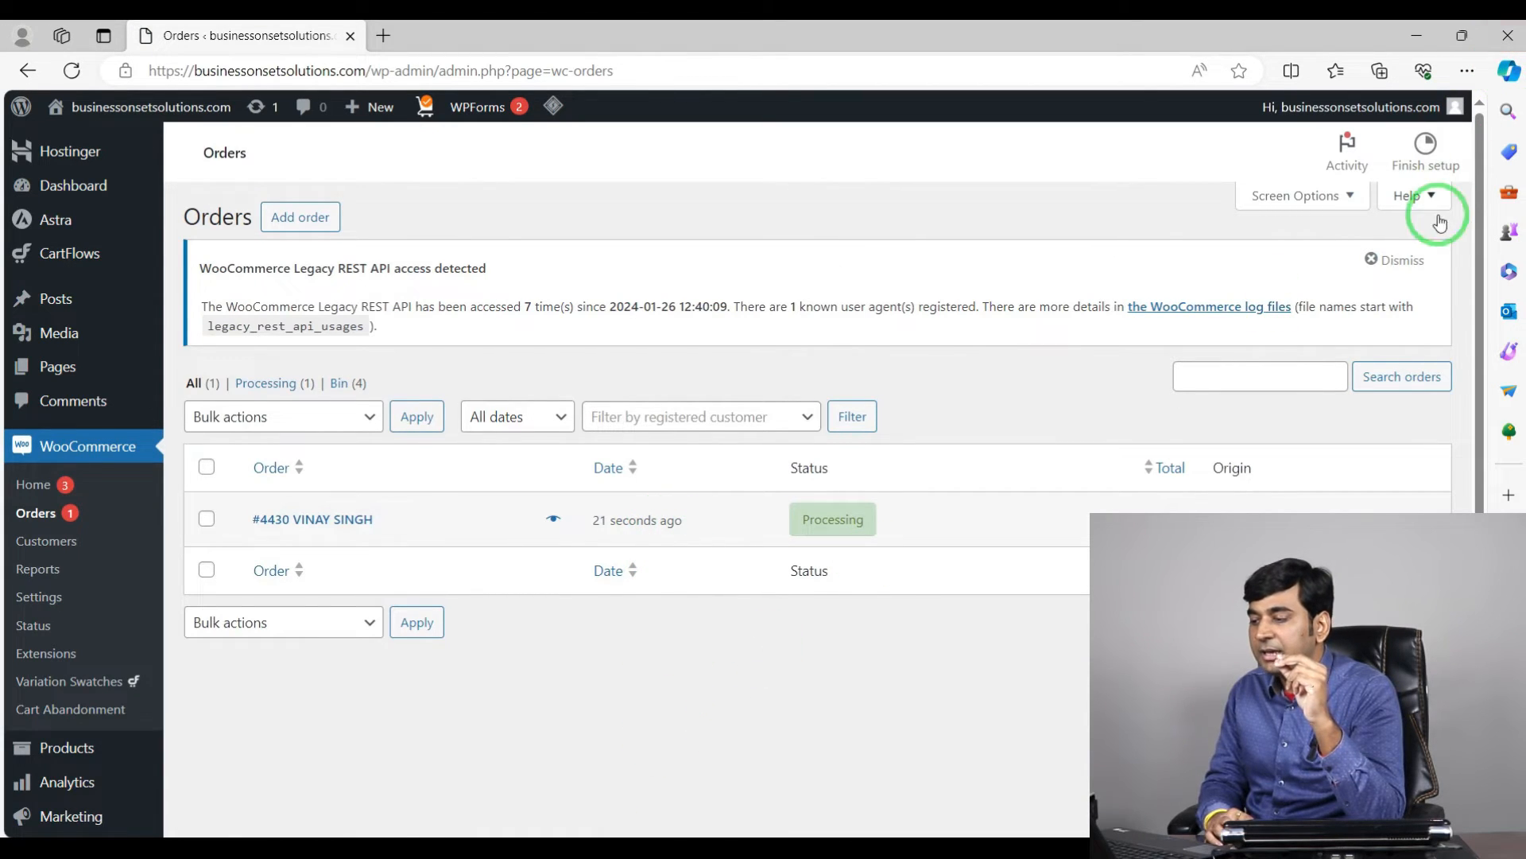
{"action": "left_click", "coordinate": [1401, 261]}
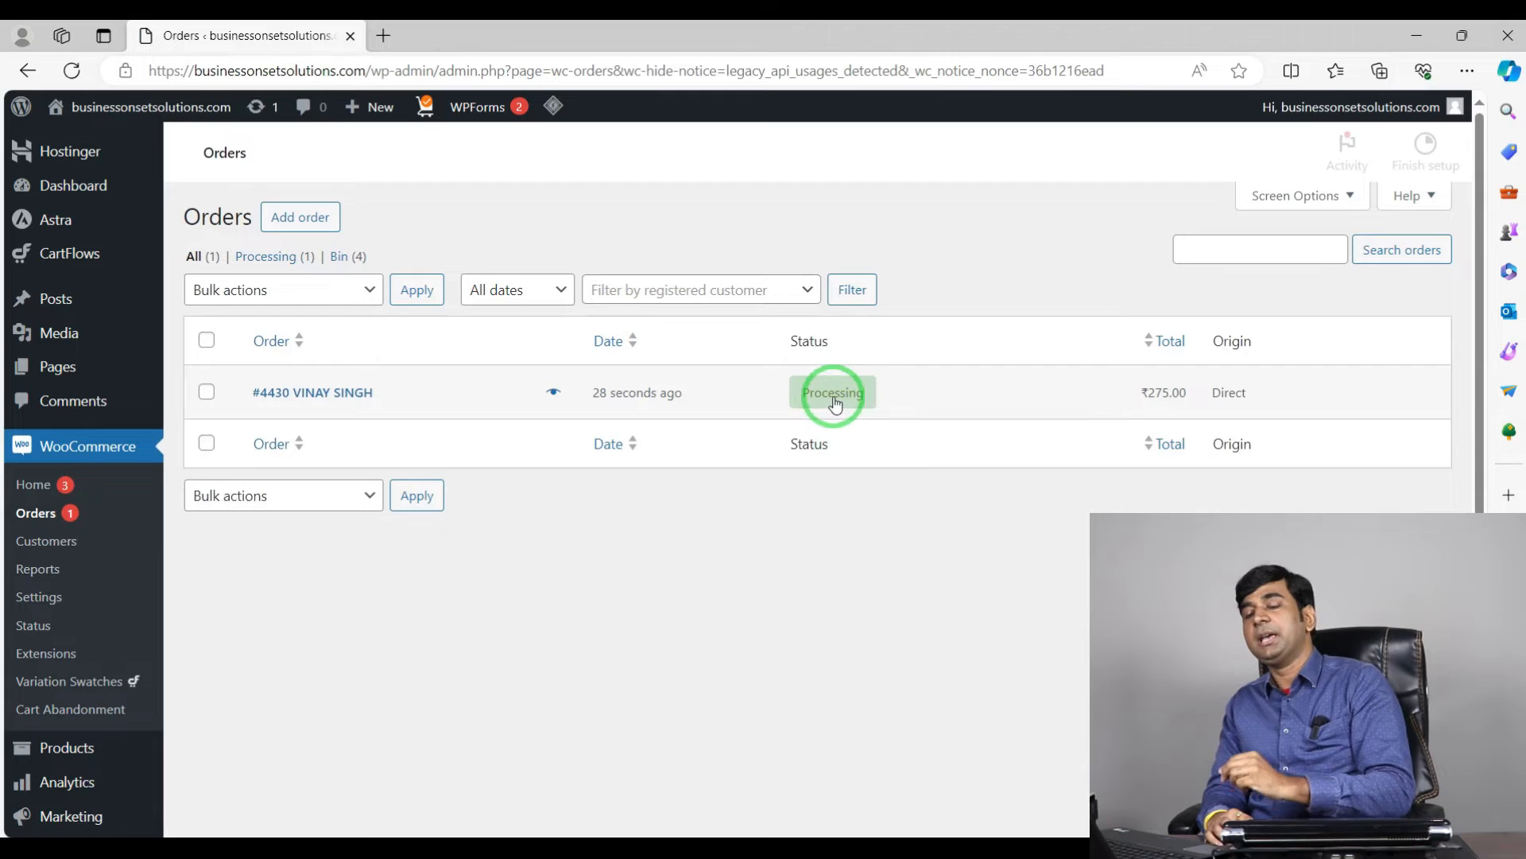
Step: Open the new test order and review its billing, status and product details
{"action": "mouse_move", "coordinate": [841, 406]}
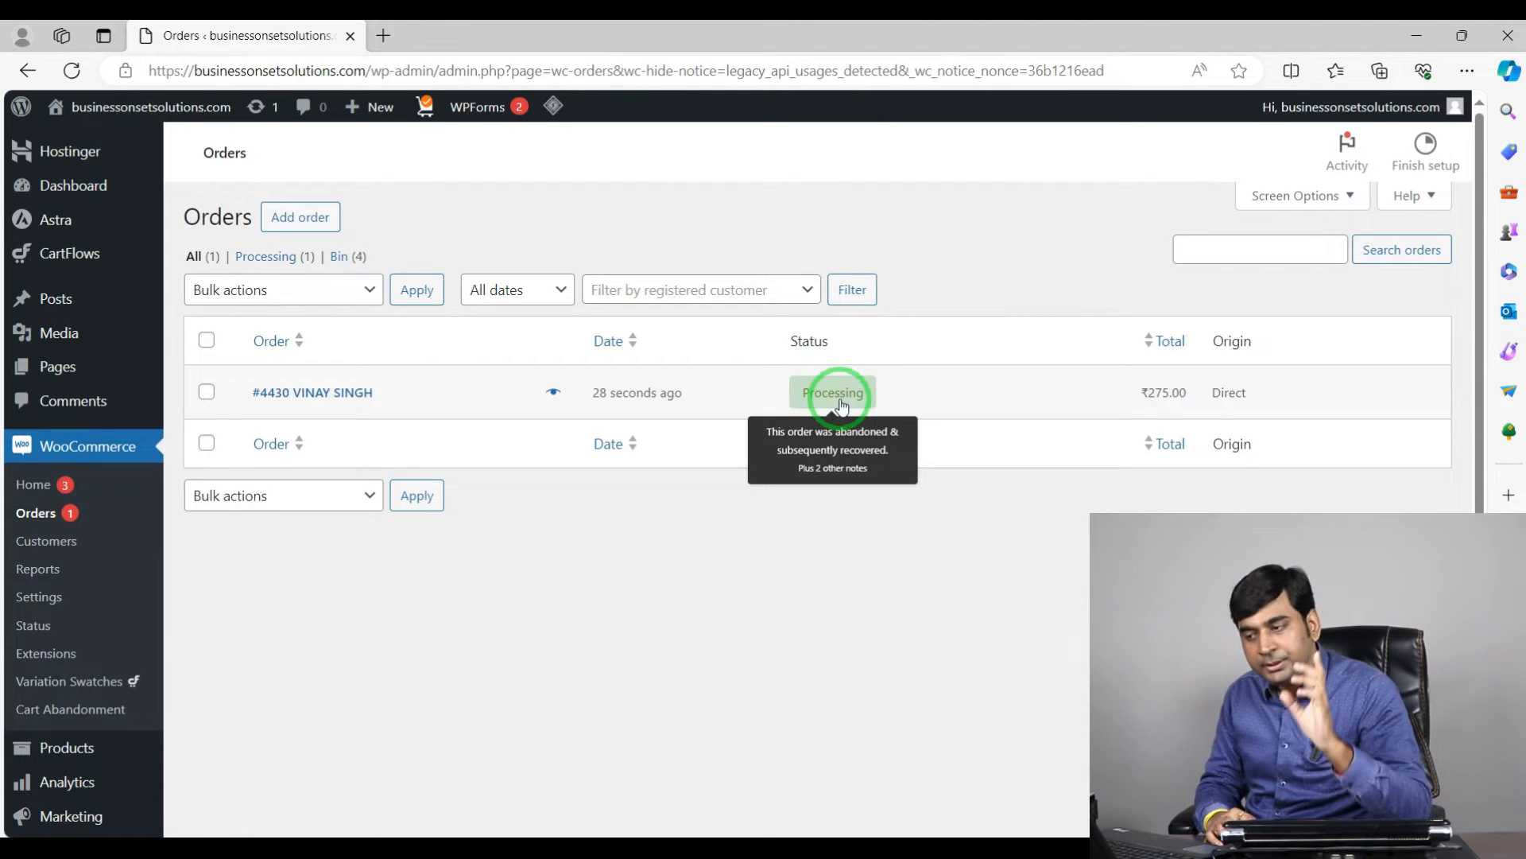
{"action": "left_click", "coordinate": [354, 394]}
{"action": "scroll", "coordinate": [353, 404], "scroll_direction": "down", "scroll_amount": 2}
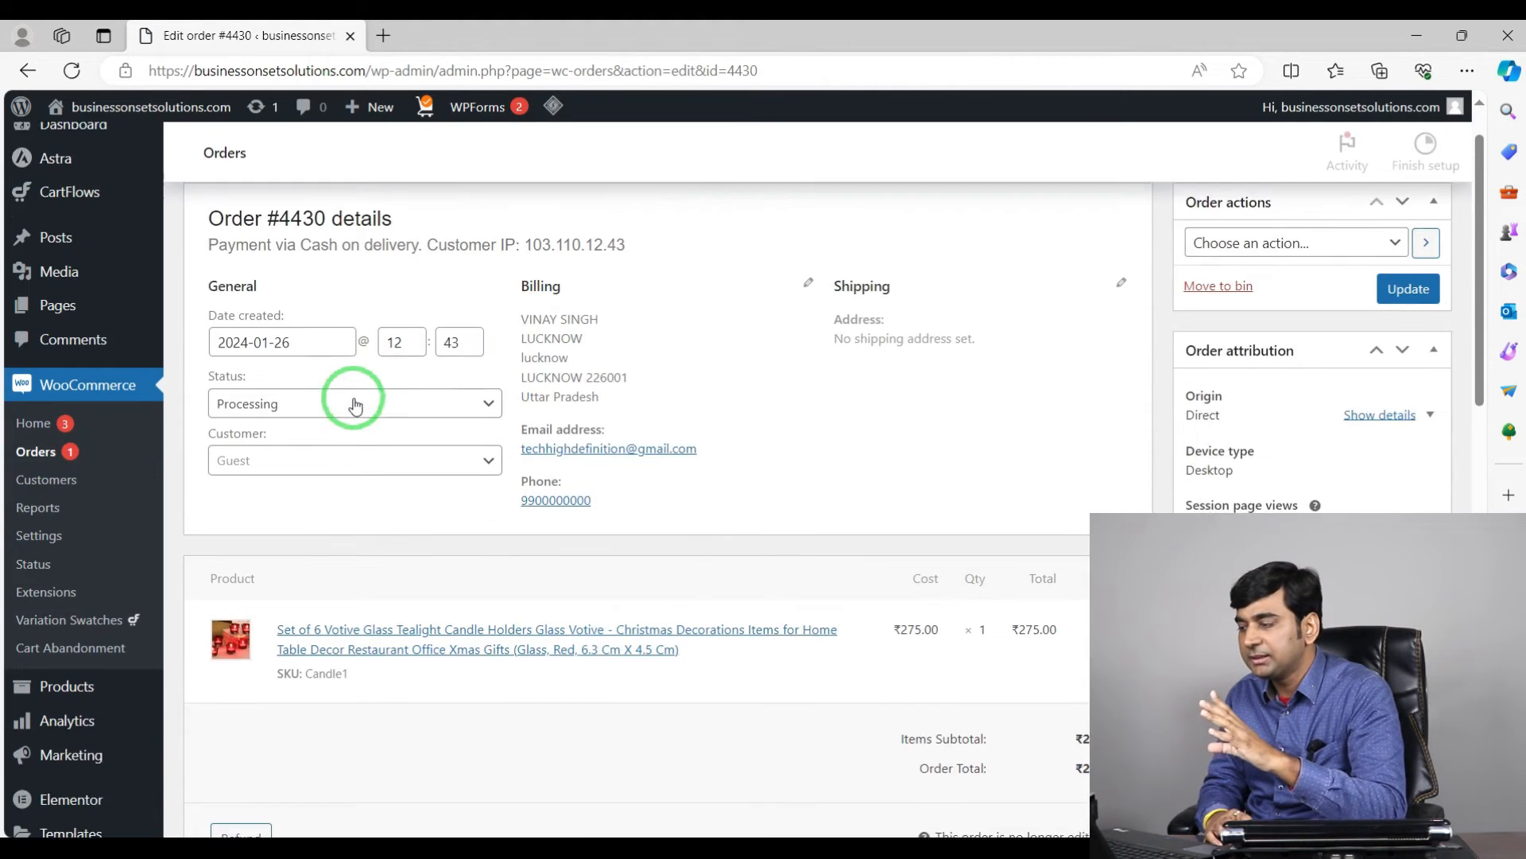
{"action": "scroll", "coordinate": [858, 647], "scroll_direction": "down", "scroll_amount": 2}
{"action": "scroll", "coordinate": [818, 443], "scroll_direction": "up", "scroll_amount": 3}
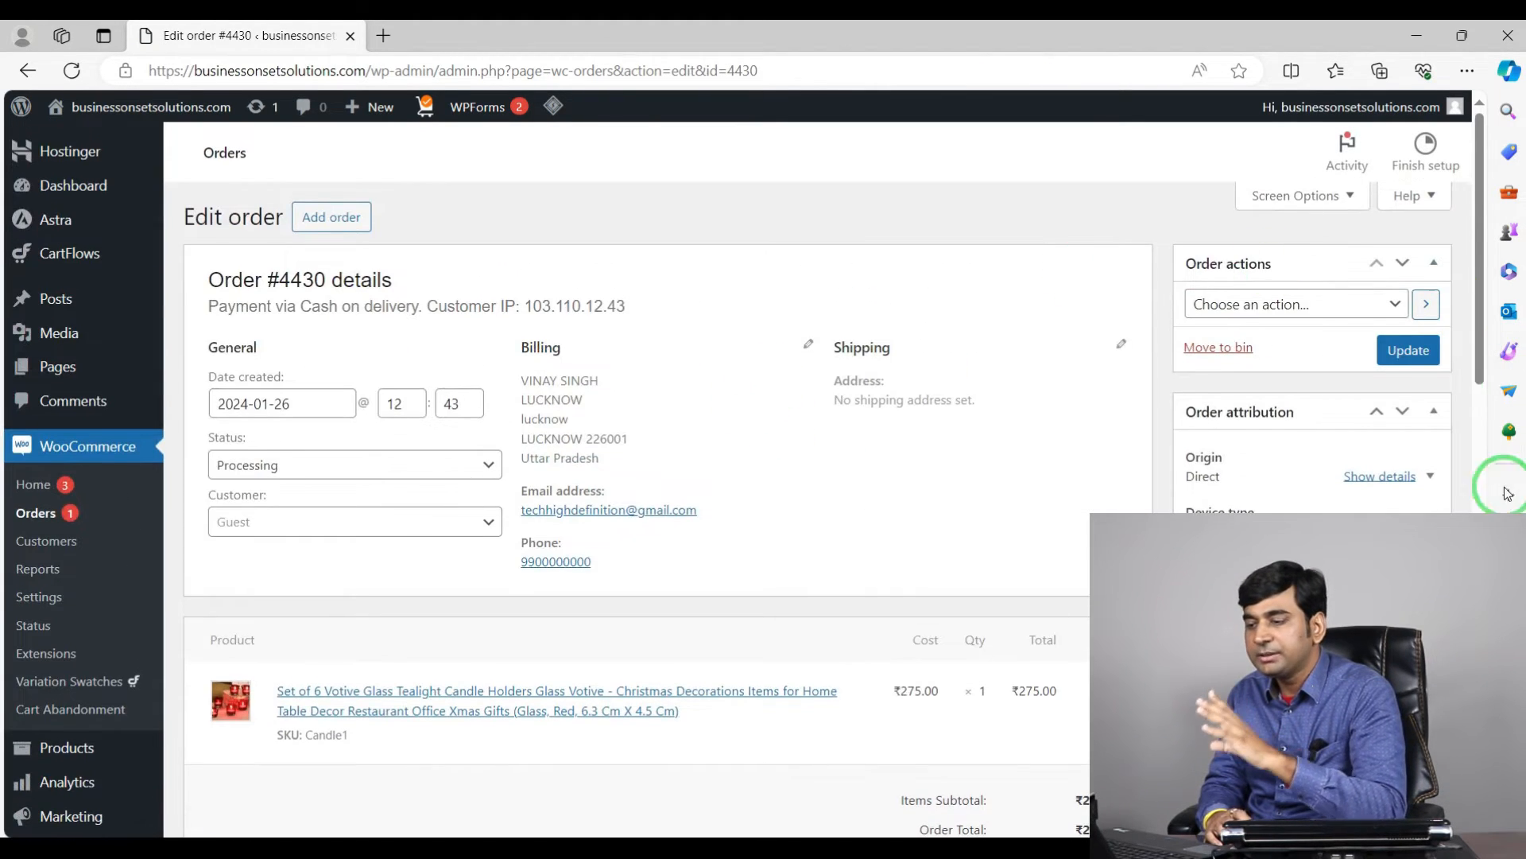
{"action": "scroll", "coordinate": [562, 511], "scroll_direction": "down", "scroll_amount": 6}
{"action": "scroll", "coordinate": [657, 484], "scroll_direction": "up", "scroll_amount": 7}
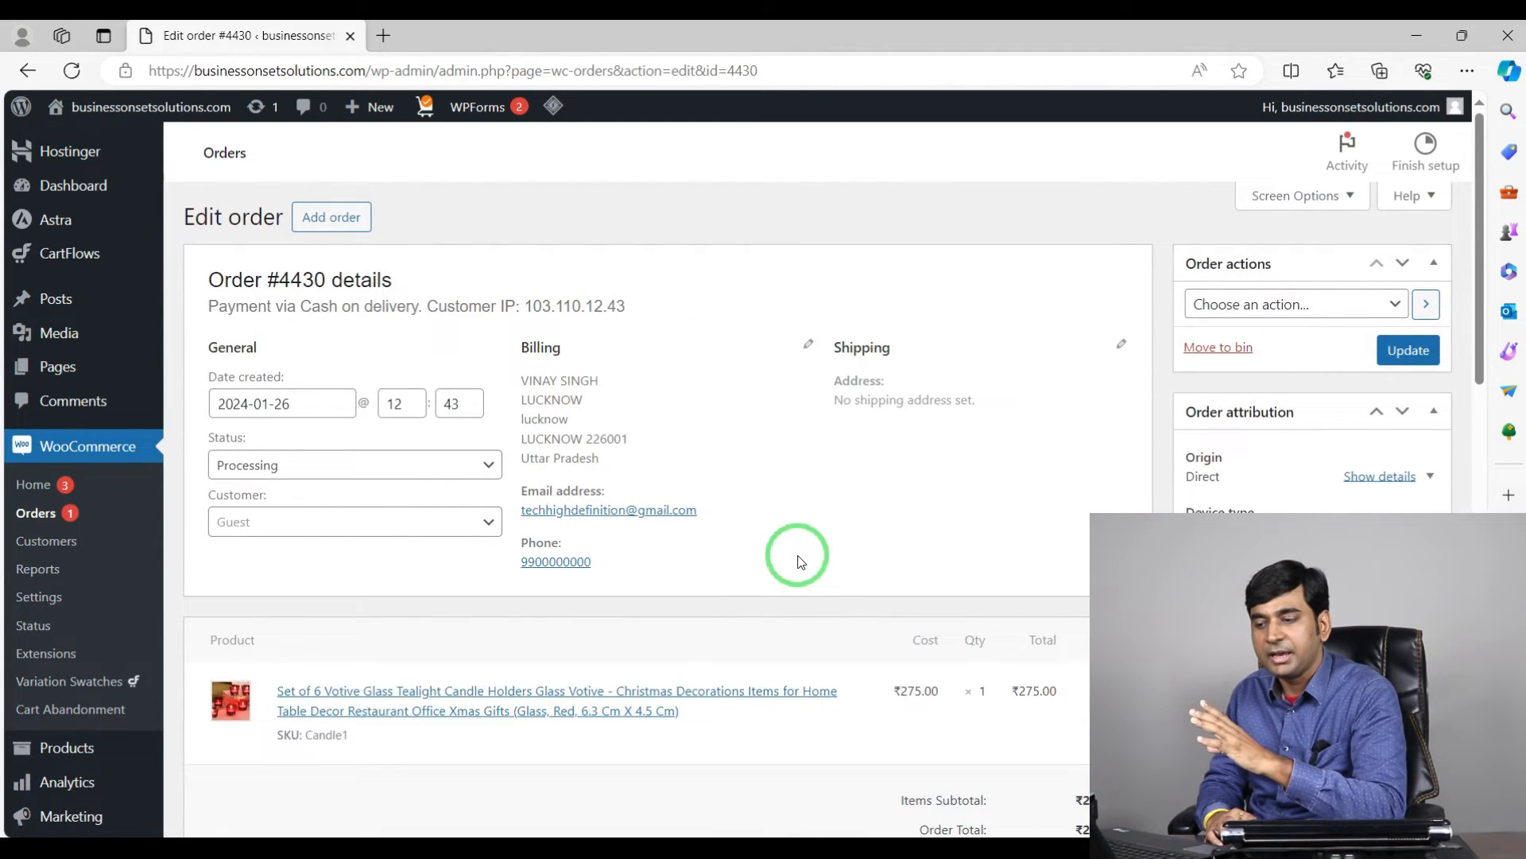
Step: Compare the Shiprocket orders list with the WooCommerce orders list
{"action": "left_click", "coordinate": [40, 518]}
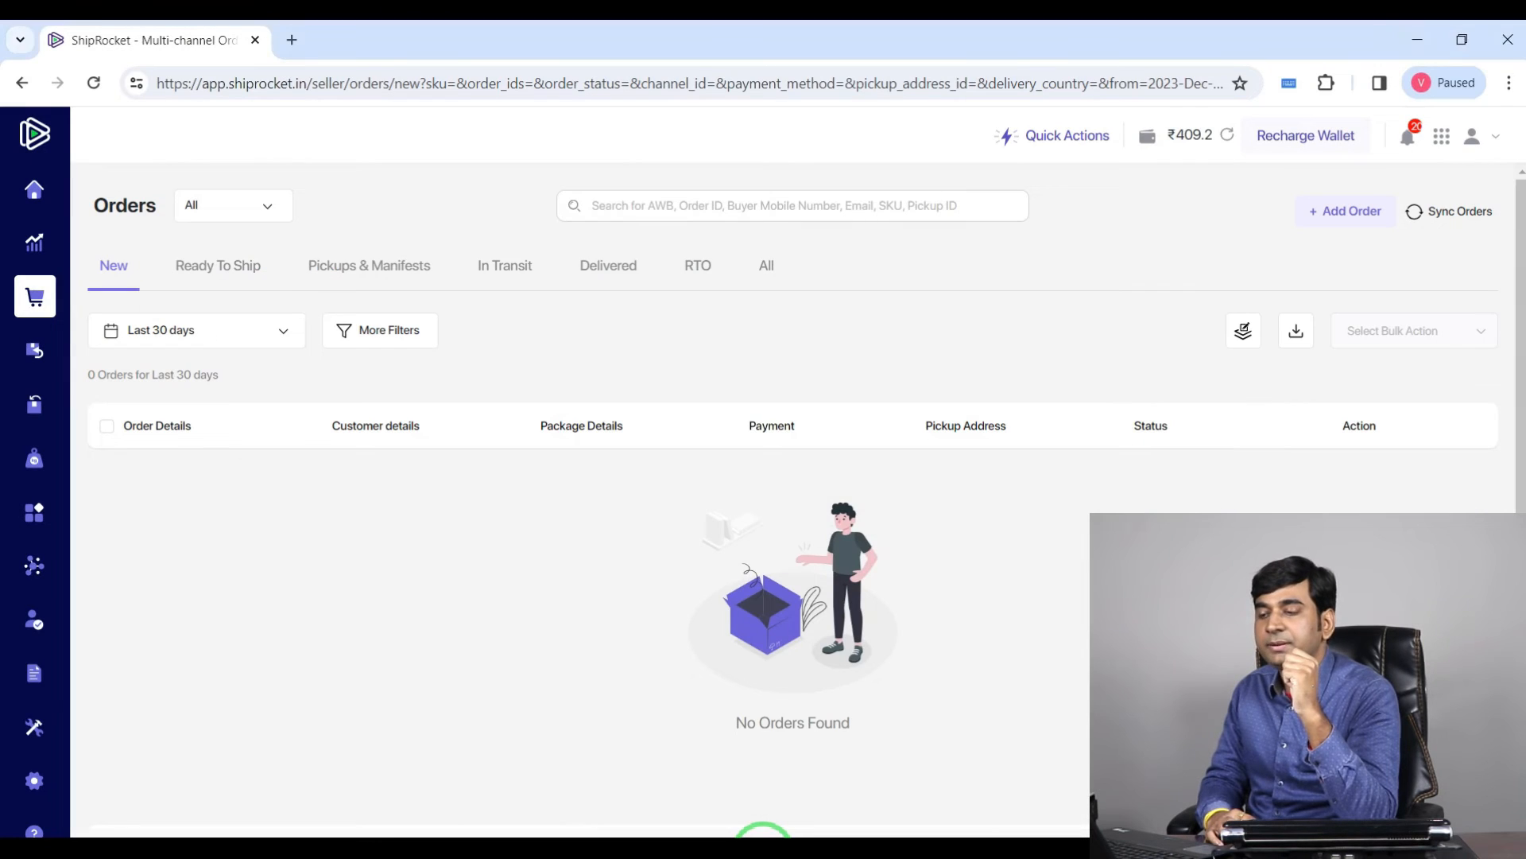
{"action": "left_click", "coordinate": [74, 350]}
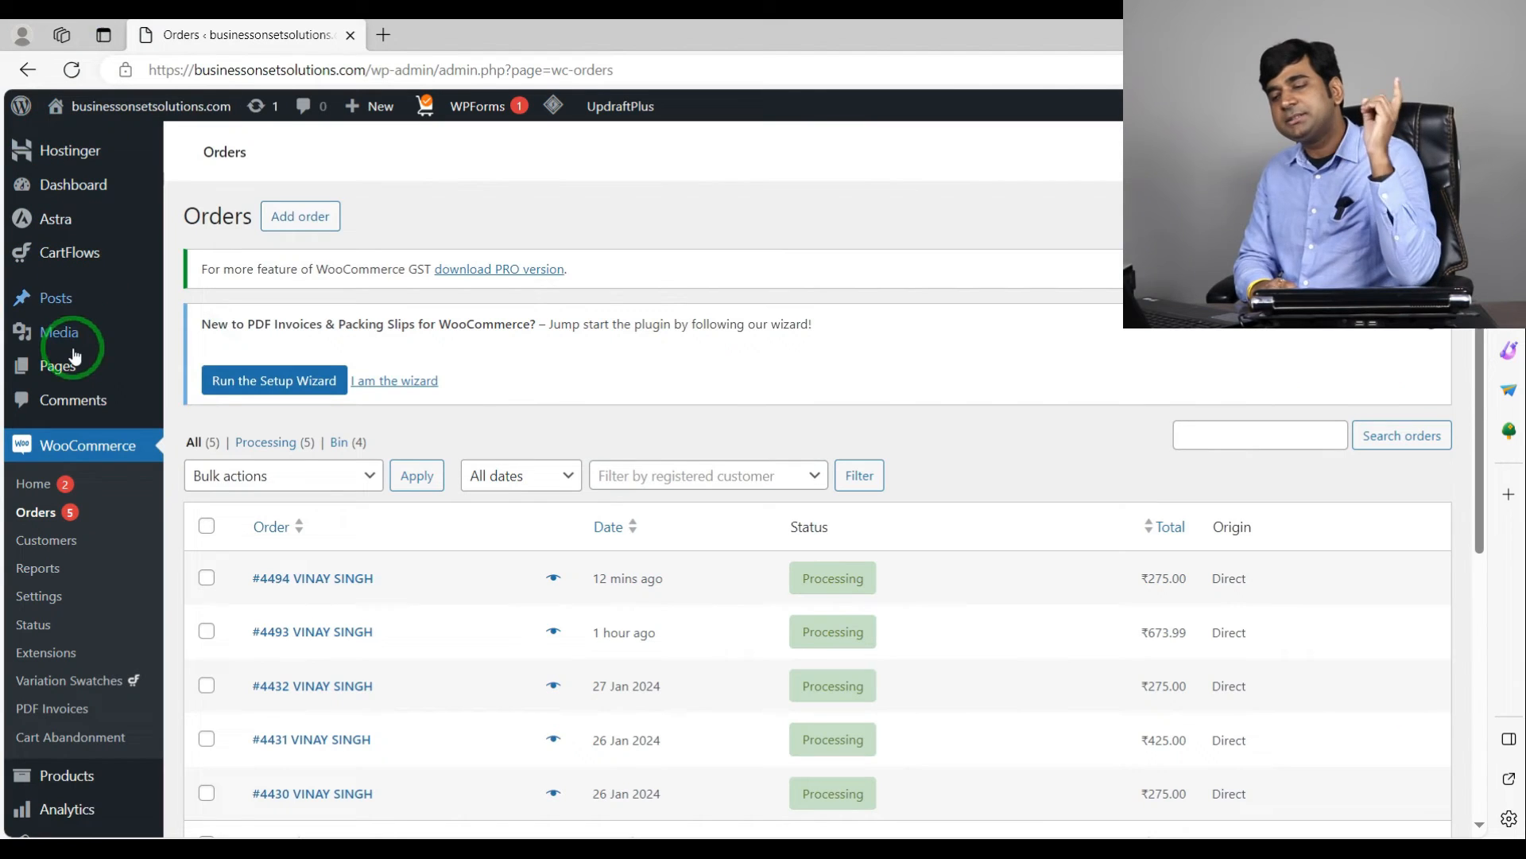
{"action": "mouse_move", "coordinate": [71, 372]}
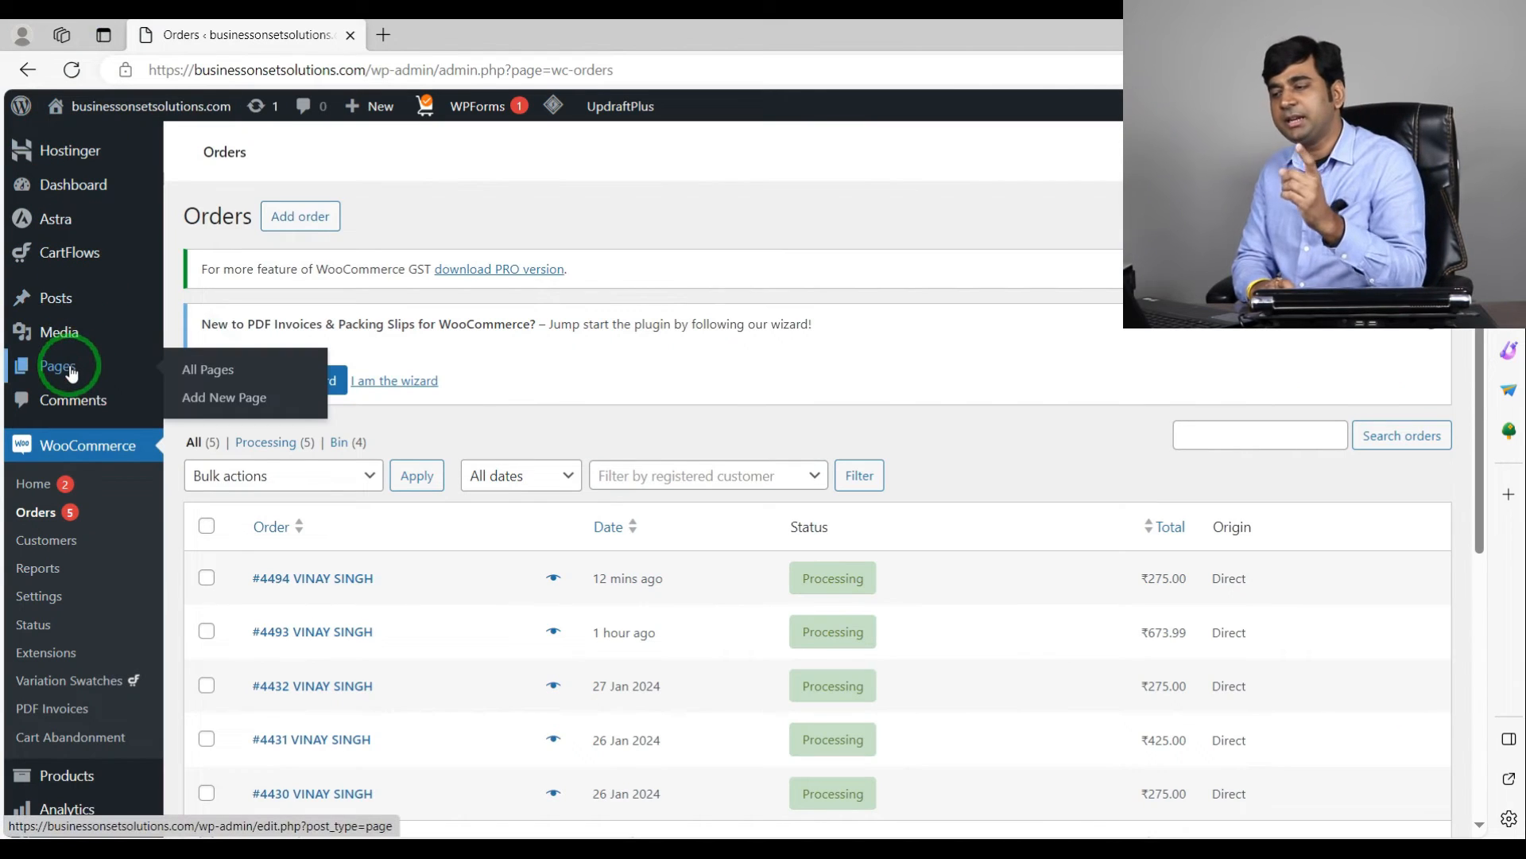
{"action": "scroll", "coordinate": [707, 493], "scroll_direction": "down", "scroll_amount": 4}
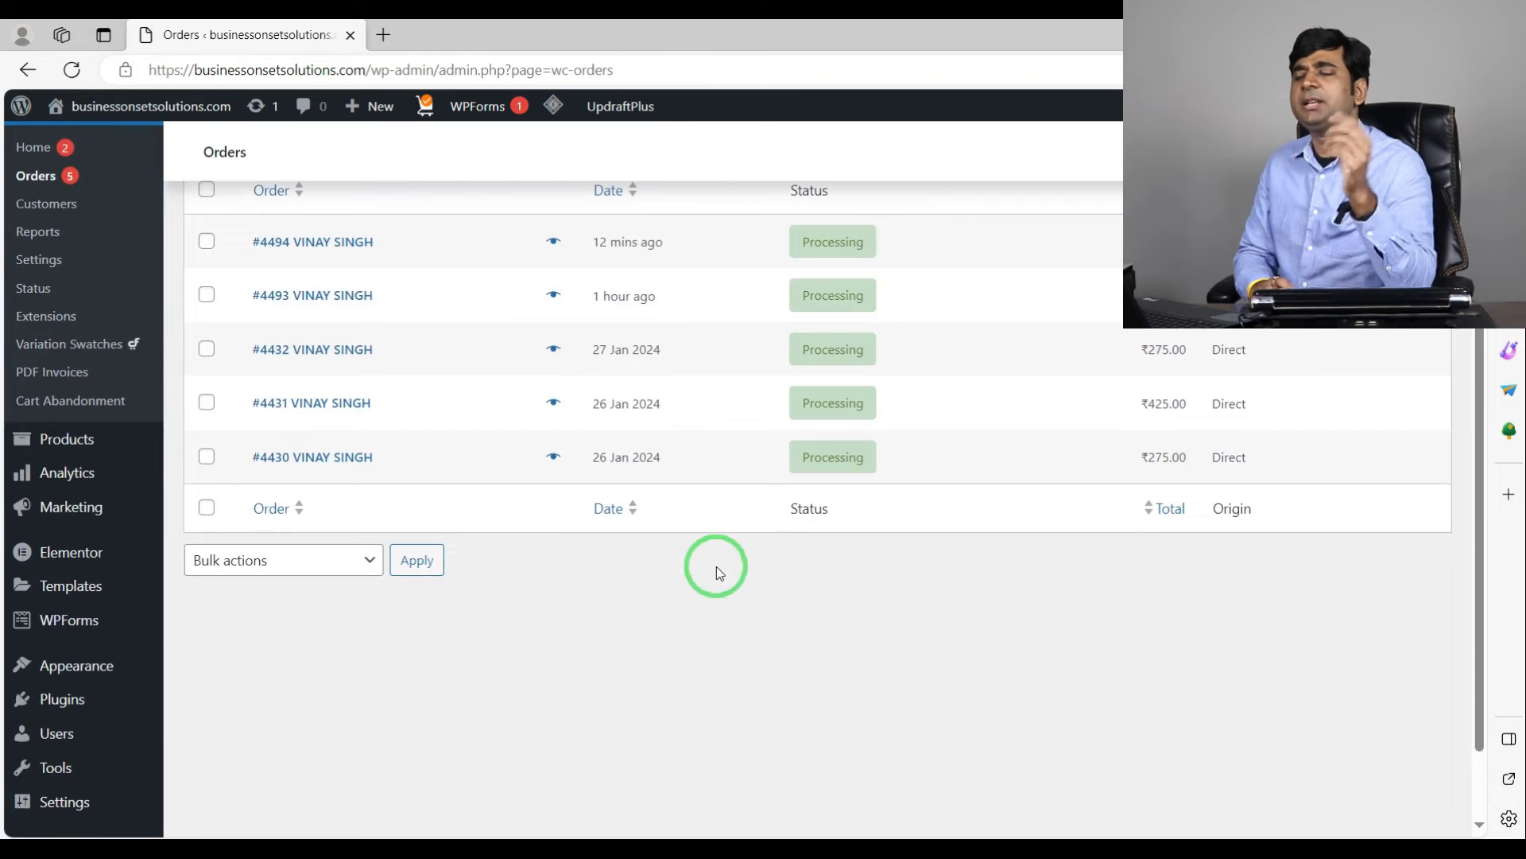
{"action": "scroll", "coordinate": [727, 574], "scroll_direction": "up", "scroll_amount": 4}
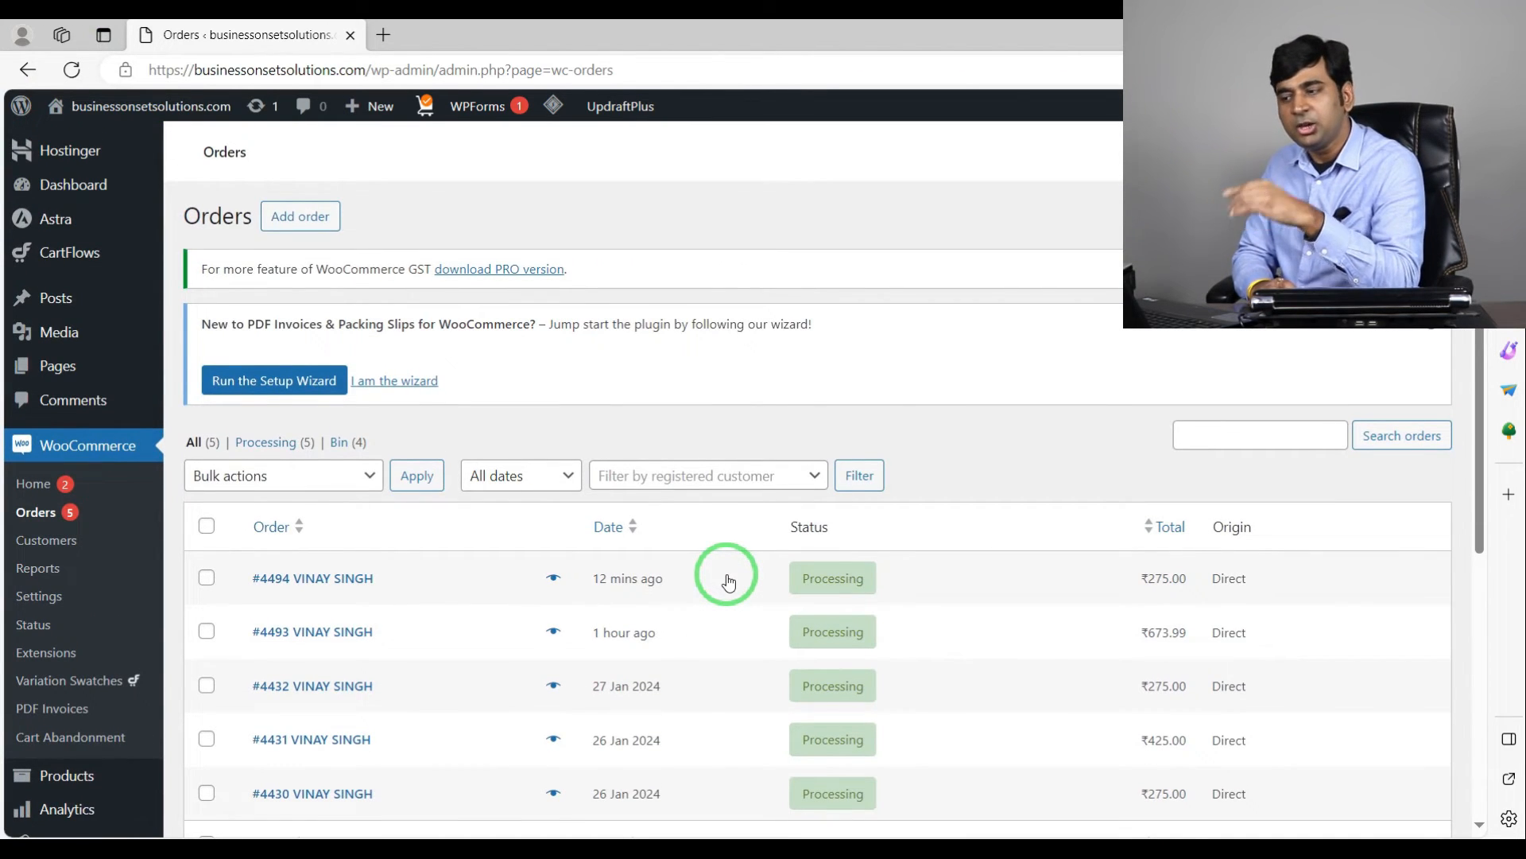
{"action": "scroll", "coordinate": [727, 579], "scroll_direction": "down", "scroll_amount": 5}
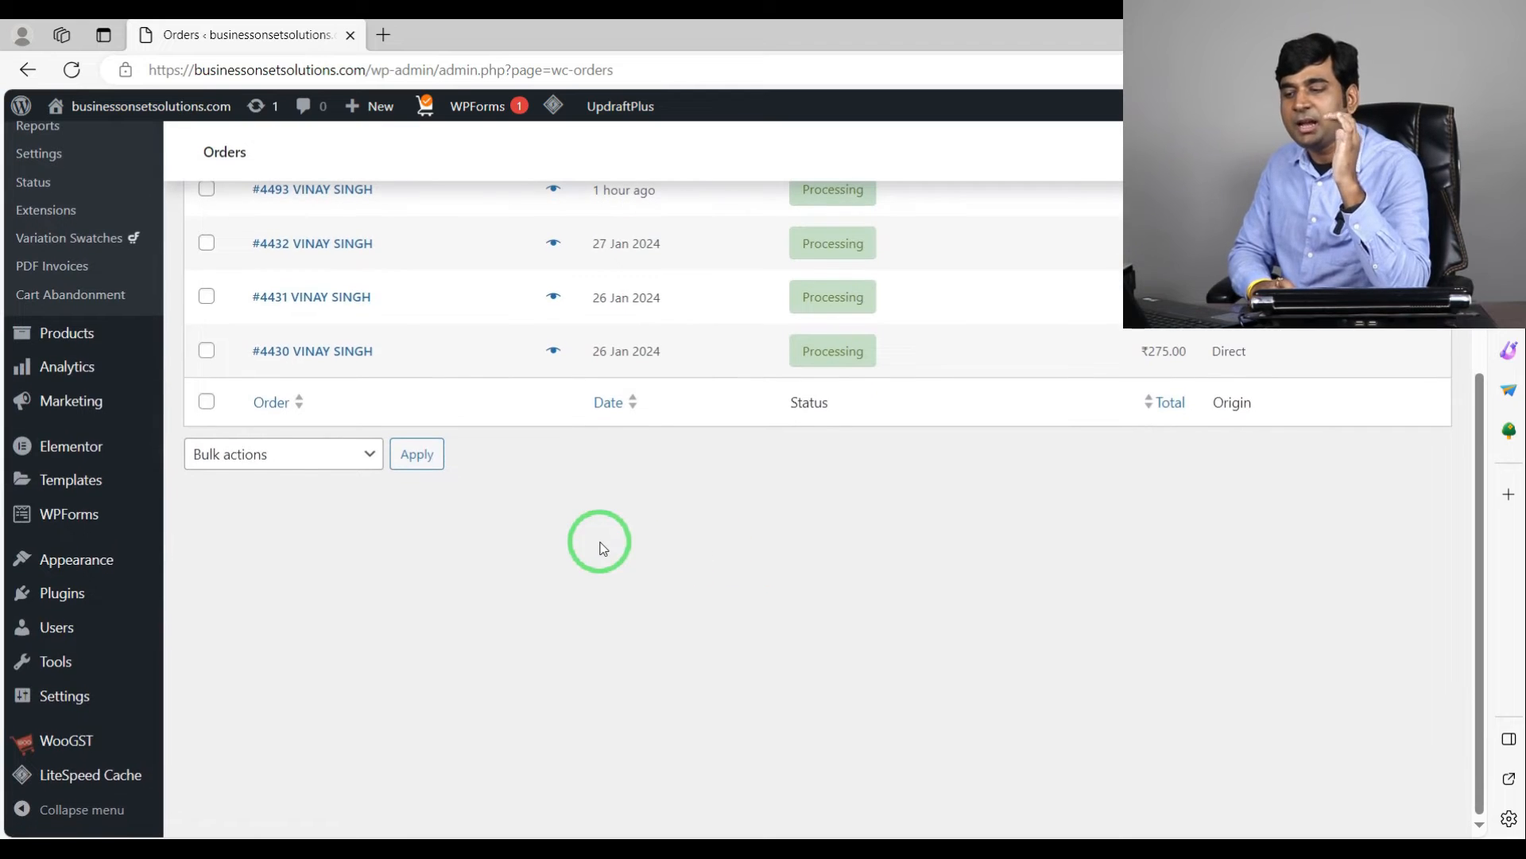
{"action": "scroll", "coordinate": [585, 541], "scroll_direction": "up", "scroll_amount": 4}
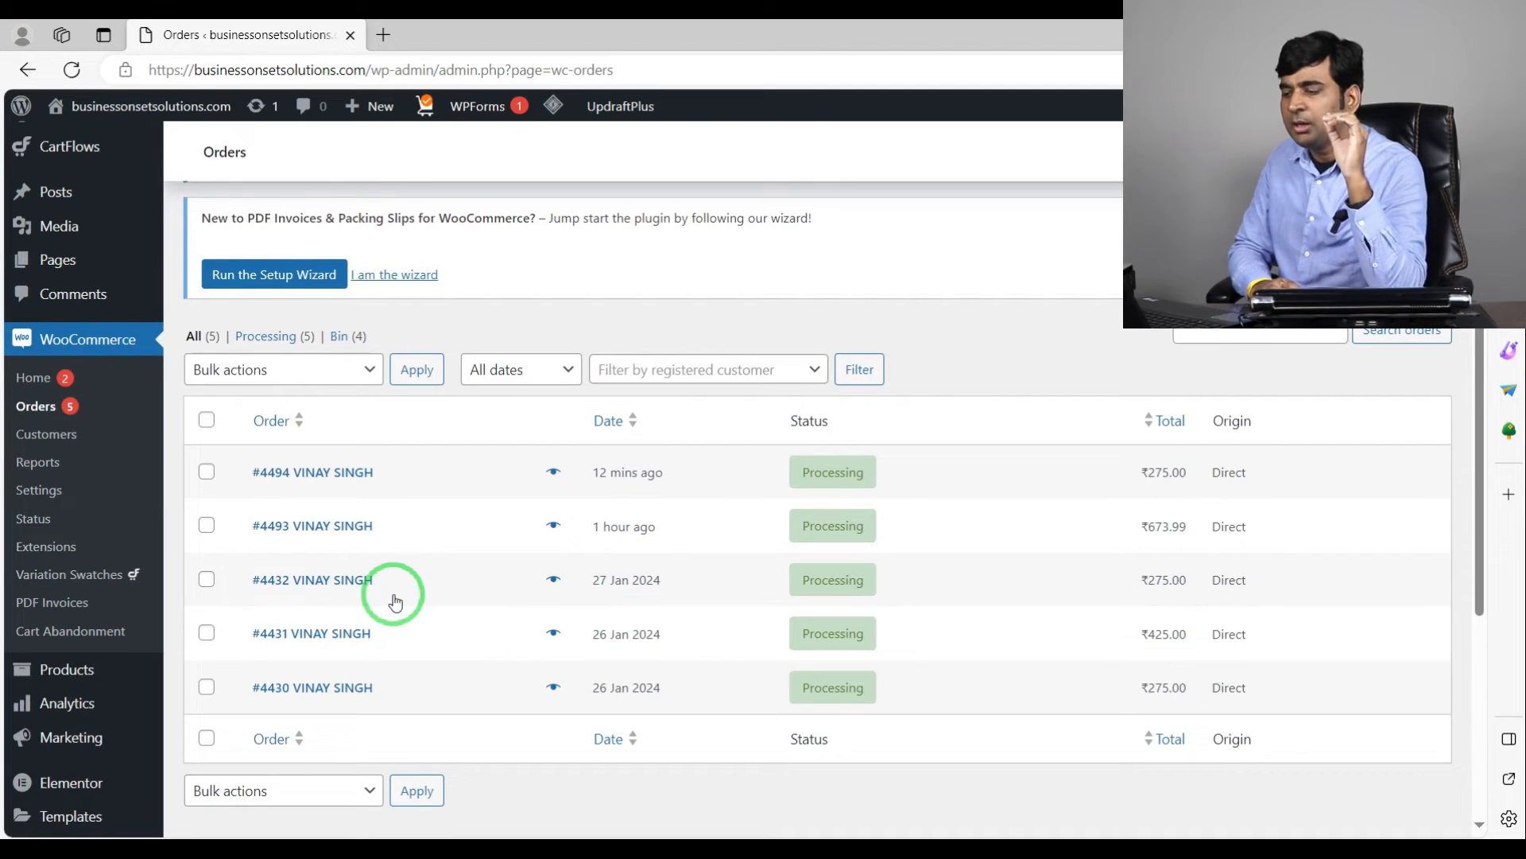
{"action": "scroll", "coordinate": [396, 602], "scroll_direction": "down", "scroll_amount": 4}
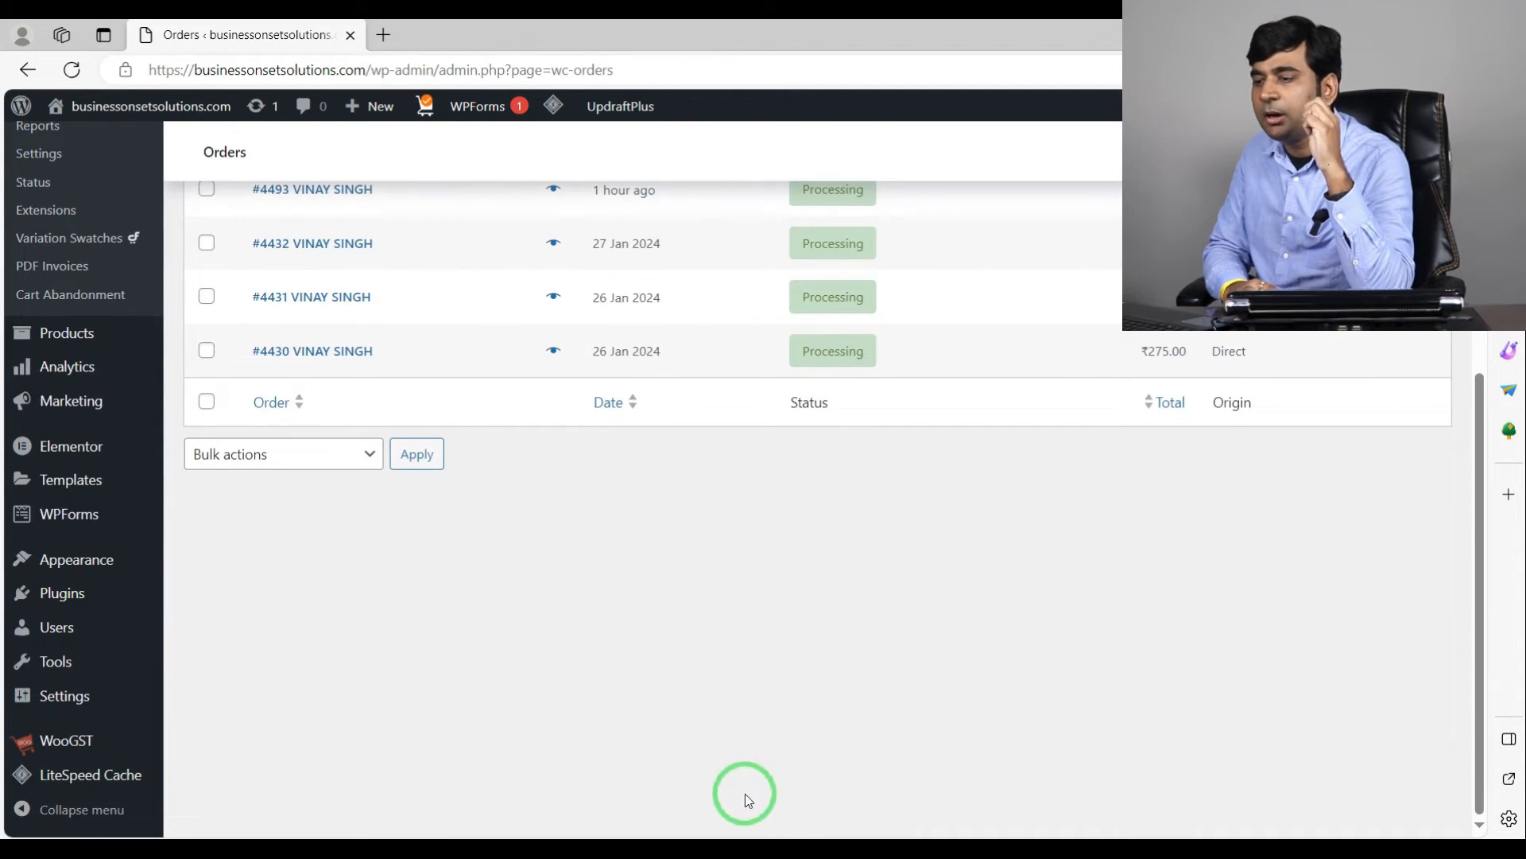
Step: Switch to Shiprocket, open the Orders page and review the new orders synced from the store
{"action": "left_click", "coordinate": [760, 851]}
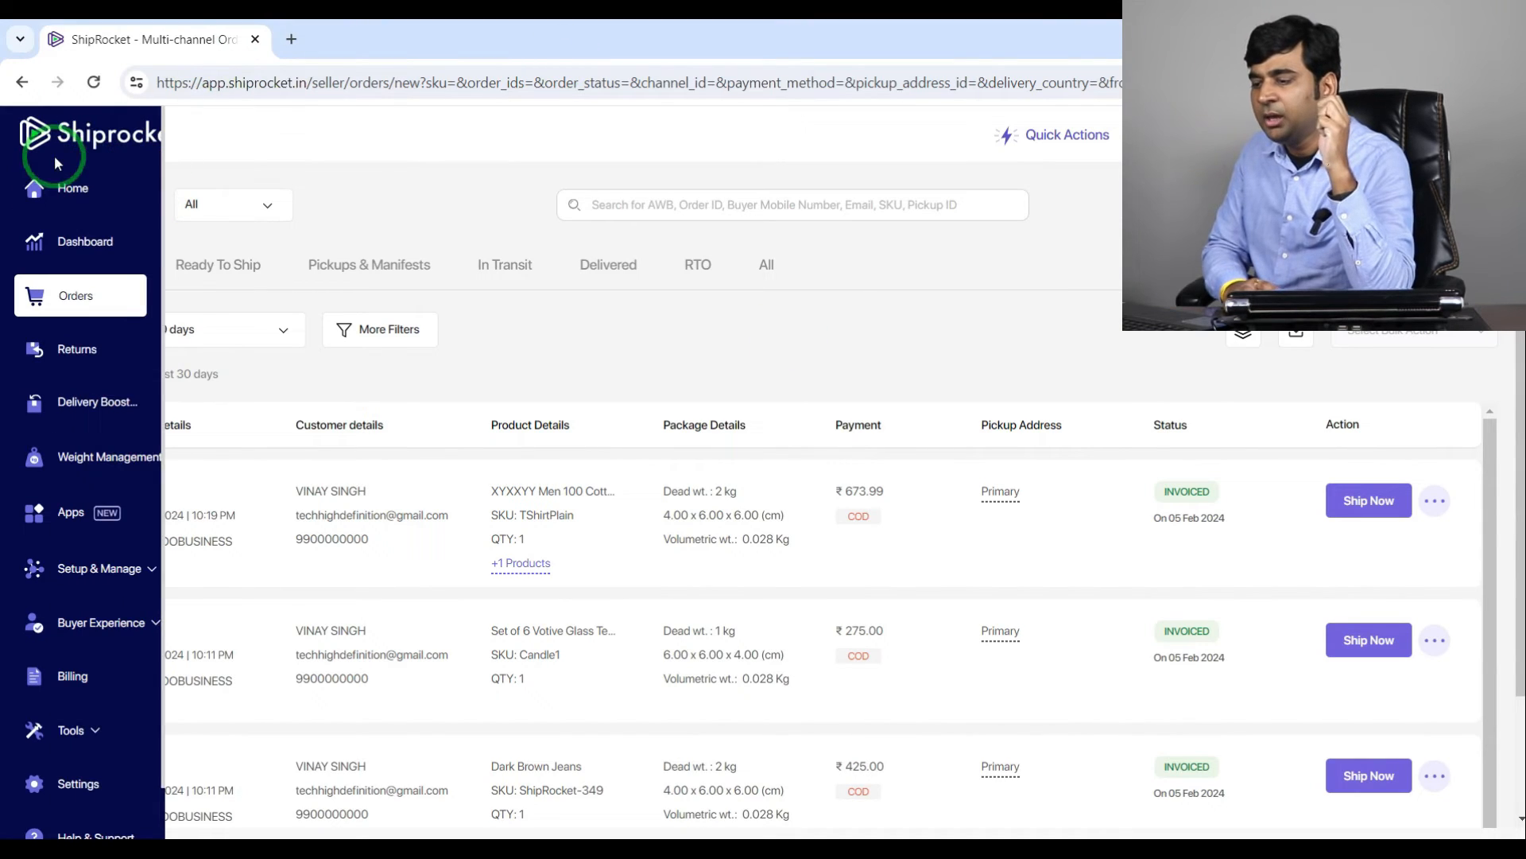
{"action": "left_click", "coordinate": [76, 189]}
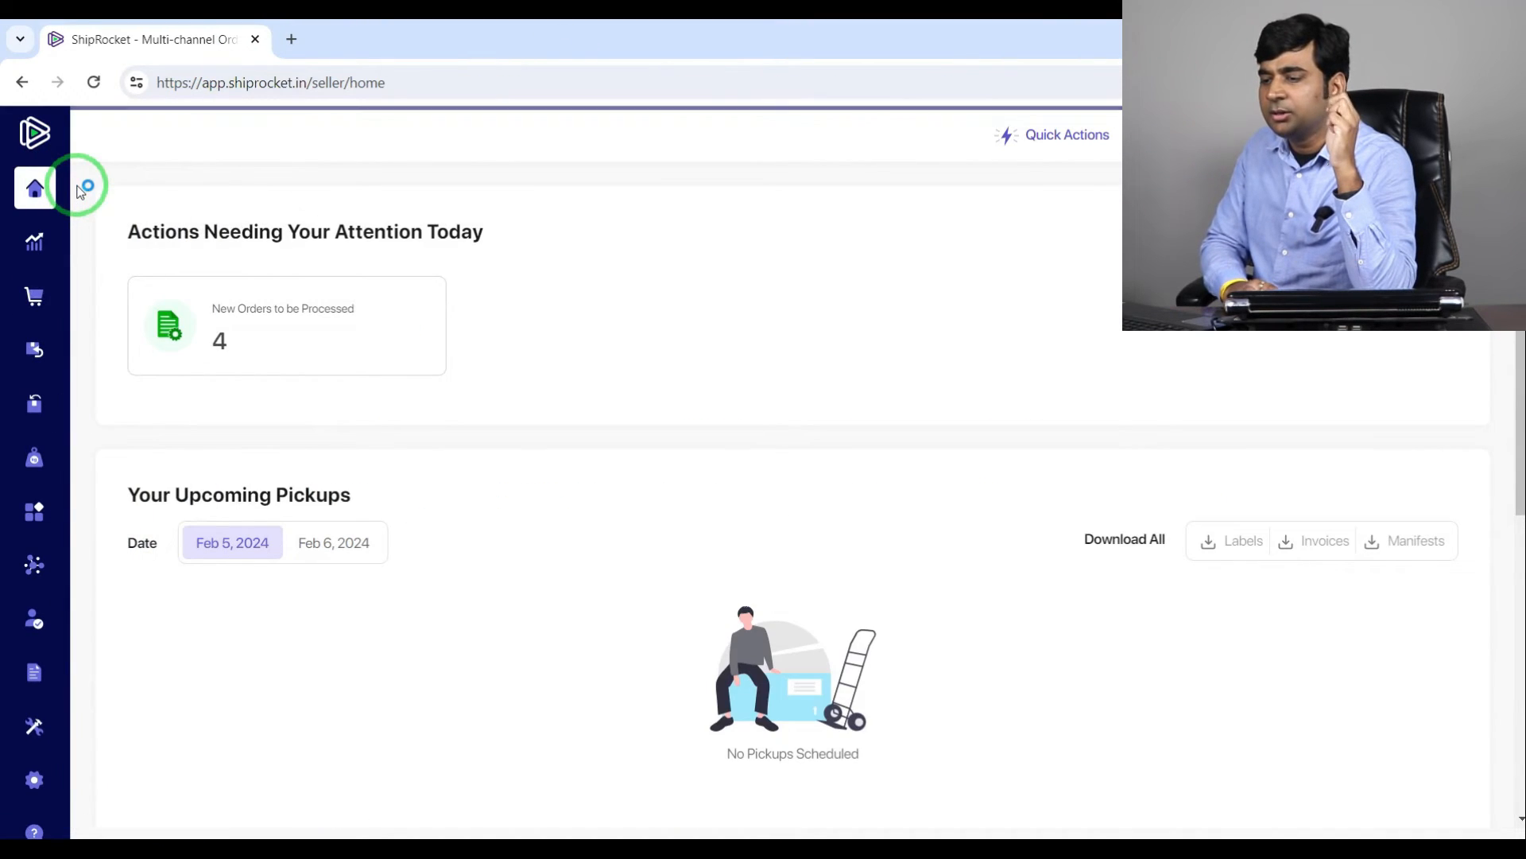
{"action": "mouse_move", "coordinate": [69, 185]}
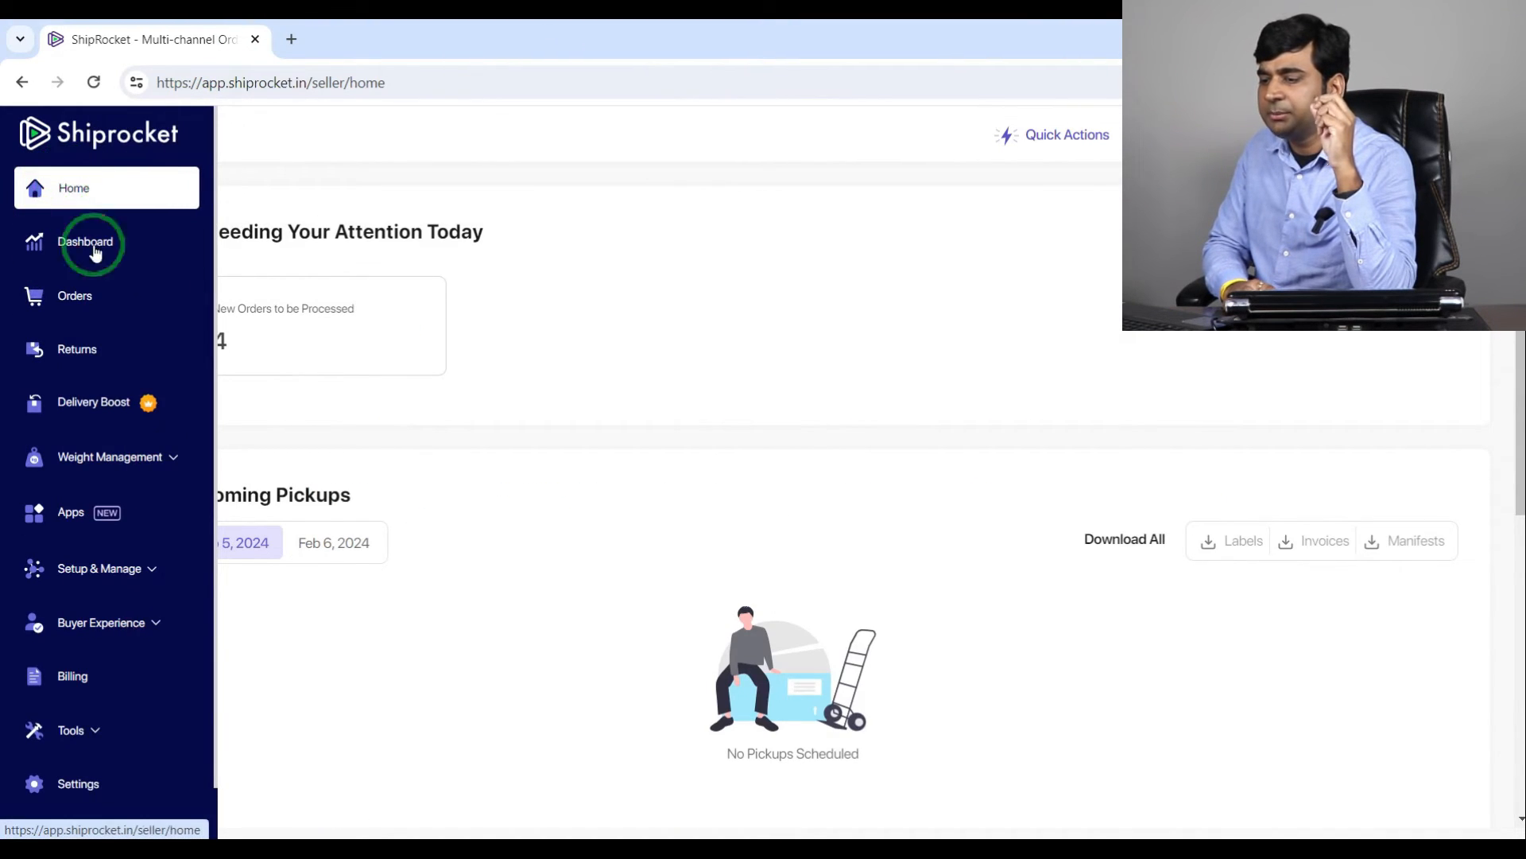
{"action": "left_click", "coordinate": [74, 306]}
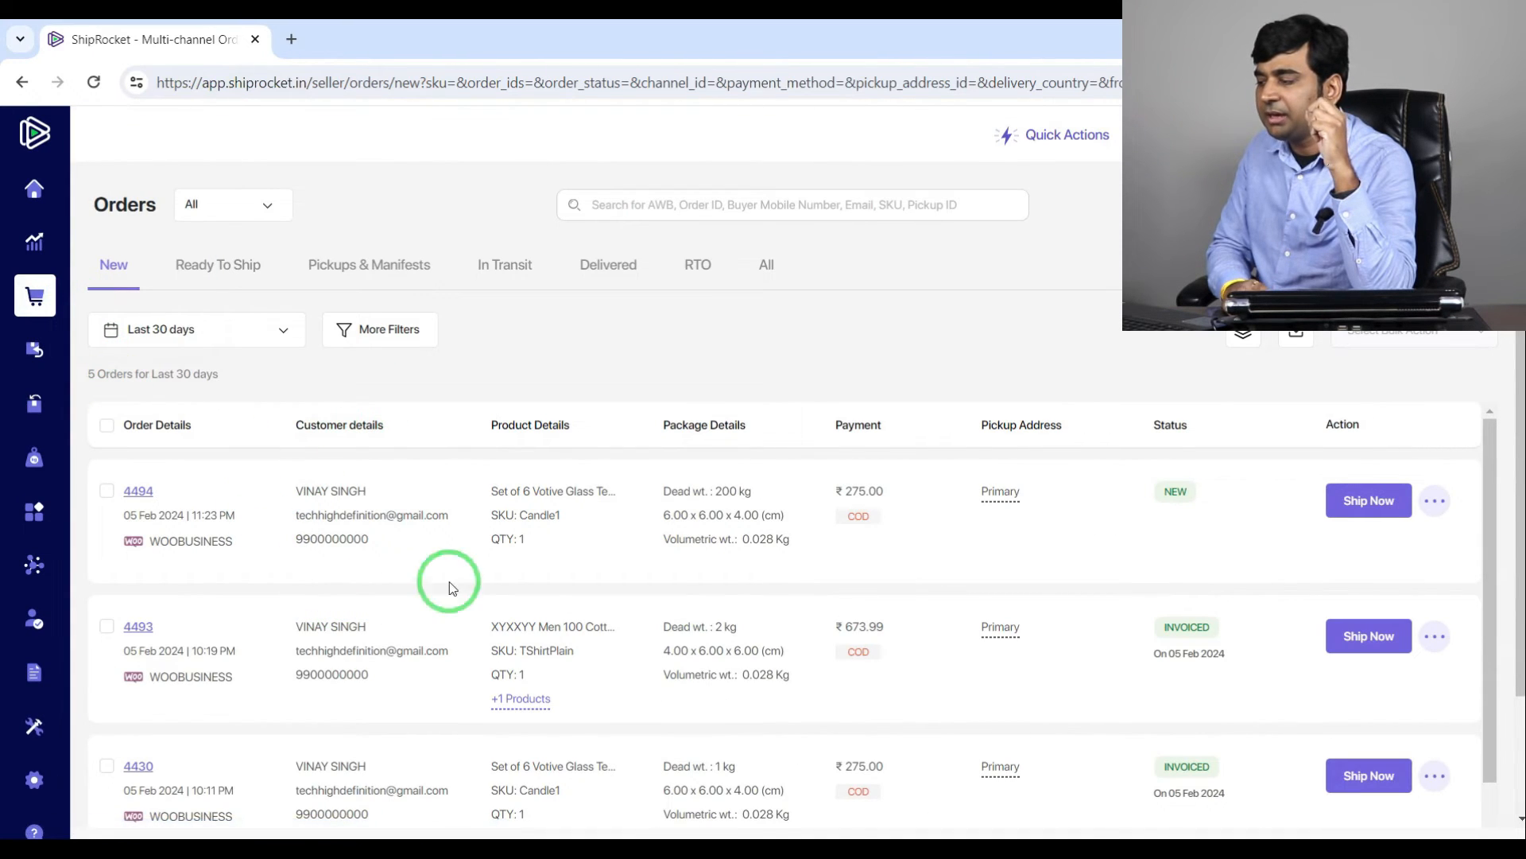
{"action": "scroll", "coordinate": [557, 604], "scroll_direction": "down", "scroll_amount": 5}
{"action": "scroll", "coordinate": [890, 660], "scroll_direction": "up", "scroll_amount": 5}
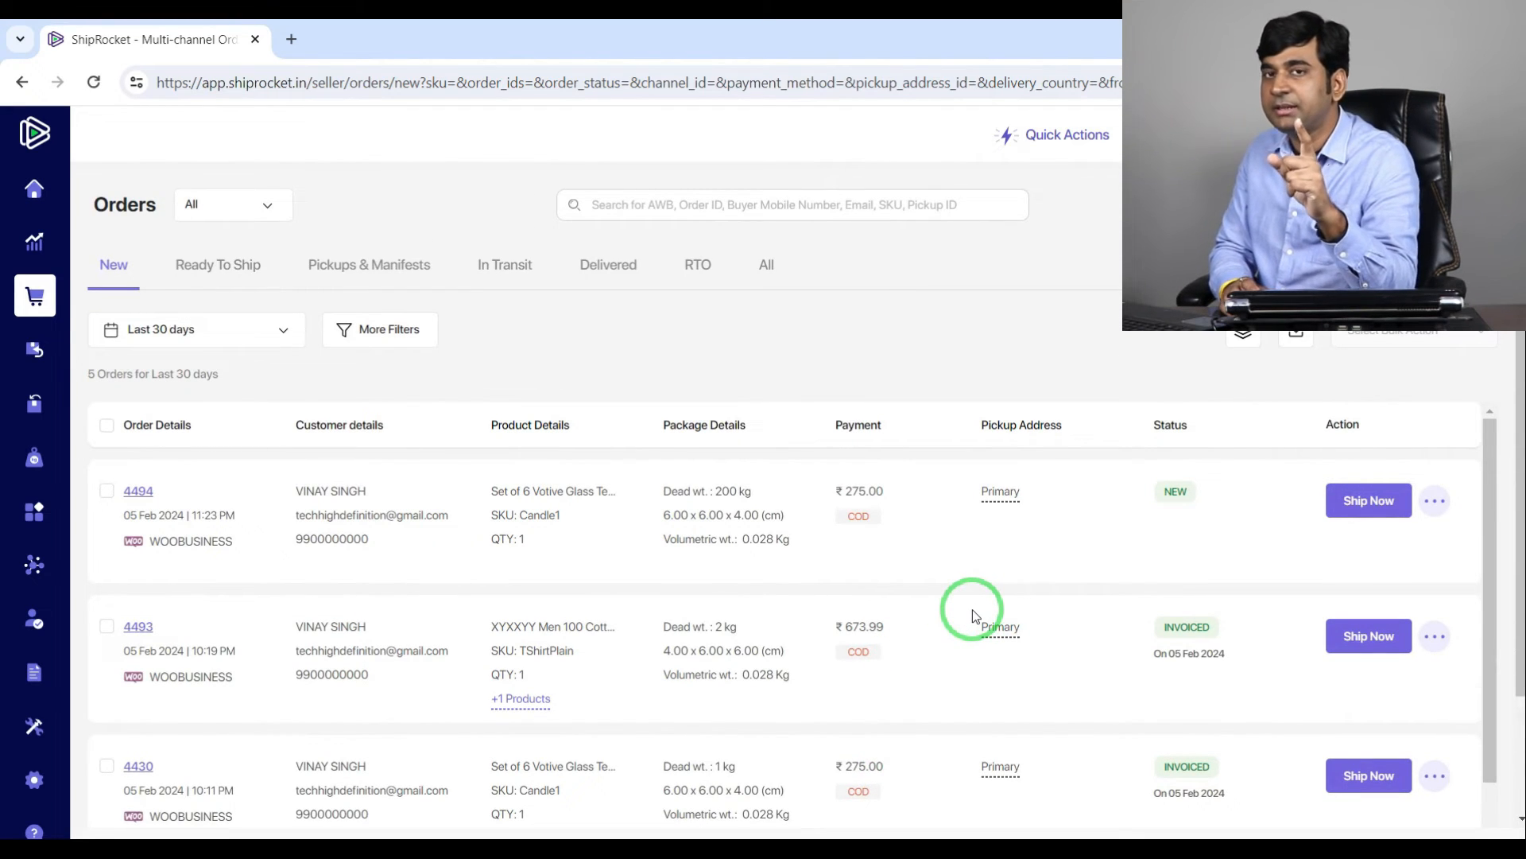
{"action": "scroll", "coordinate": [655, 545], "scroll_direction": "down", "scroll_amount": 5}
{"action": "scroll", "coordinate": [795, 517], "scroll_direction": "up", "scroll_amount": 3}
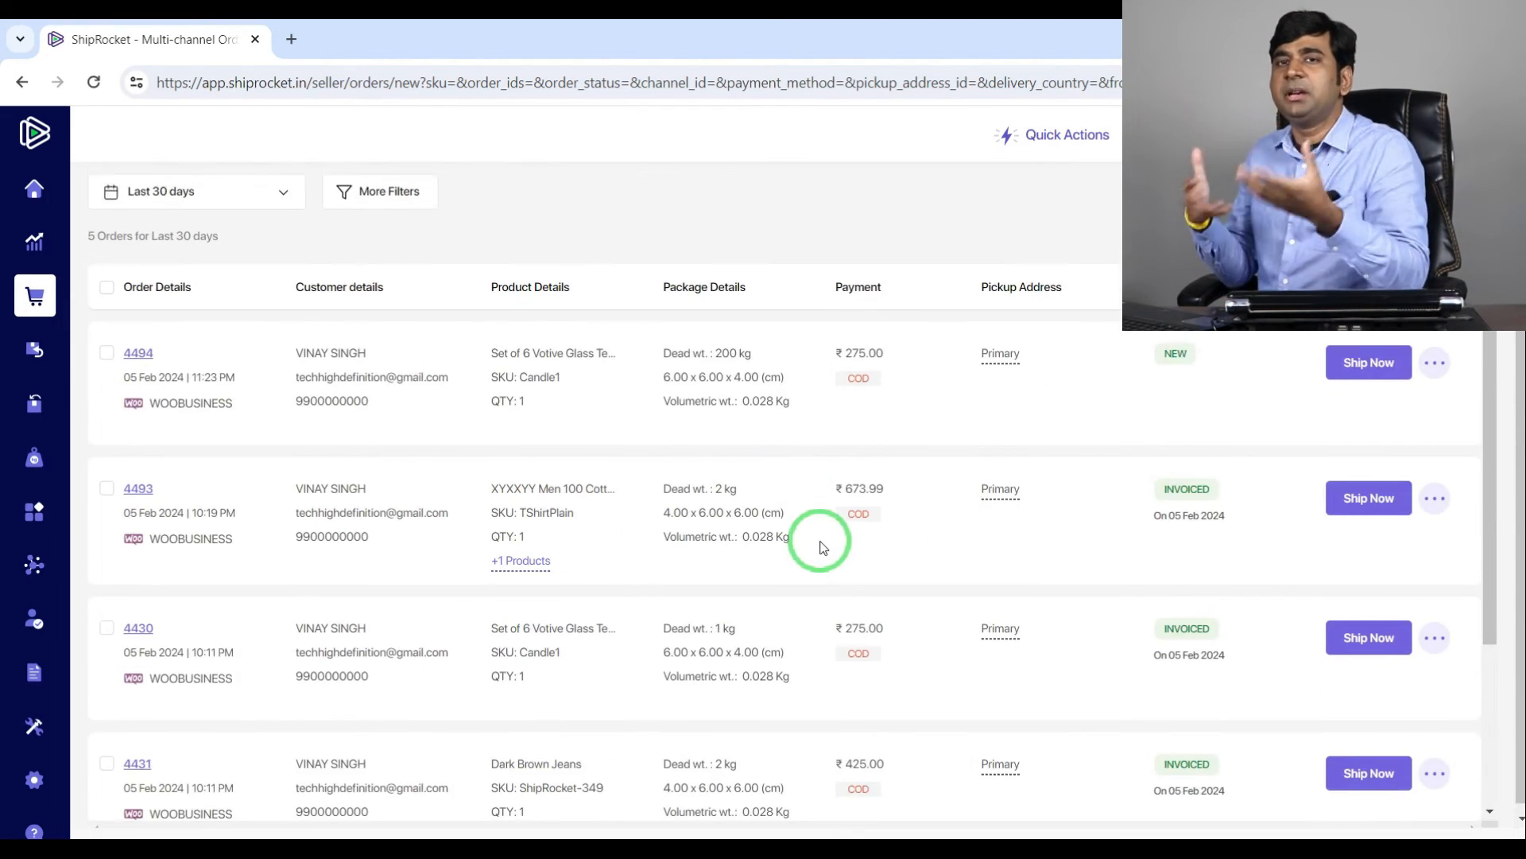
{"action": "scroll", "coordinate": [823, 547], "scroll_direction": "up", "scroll_amount": 2}
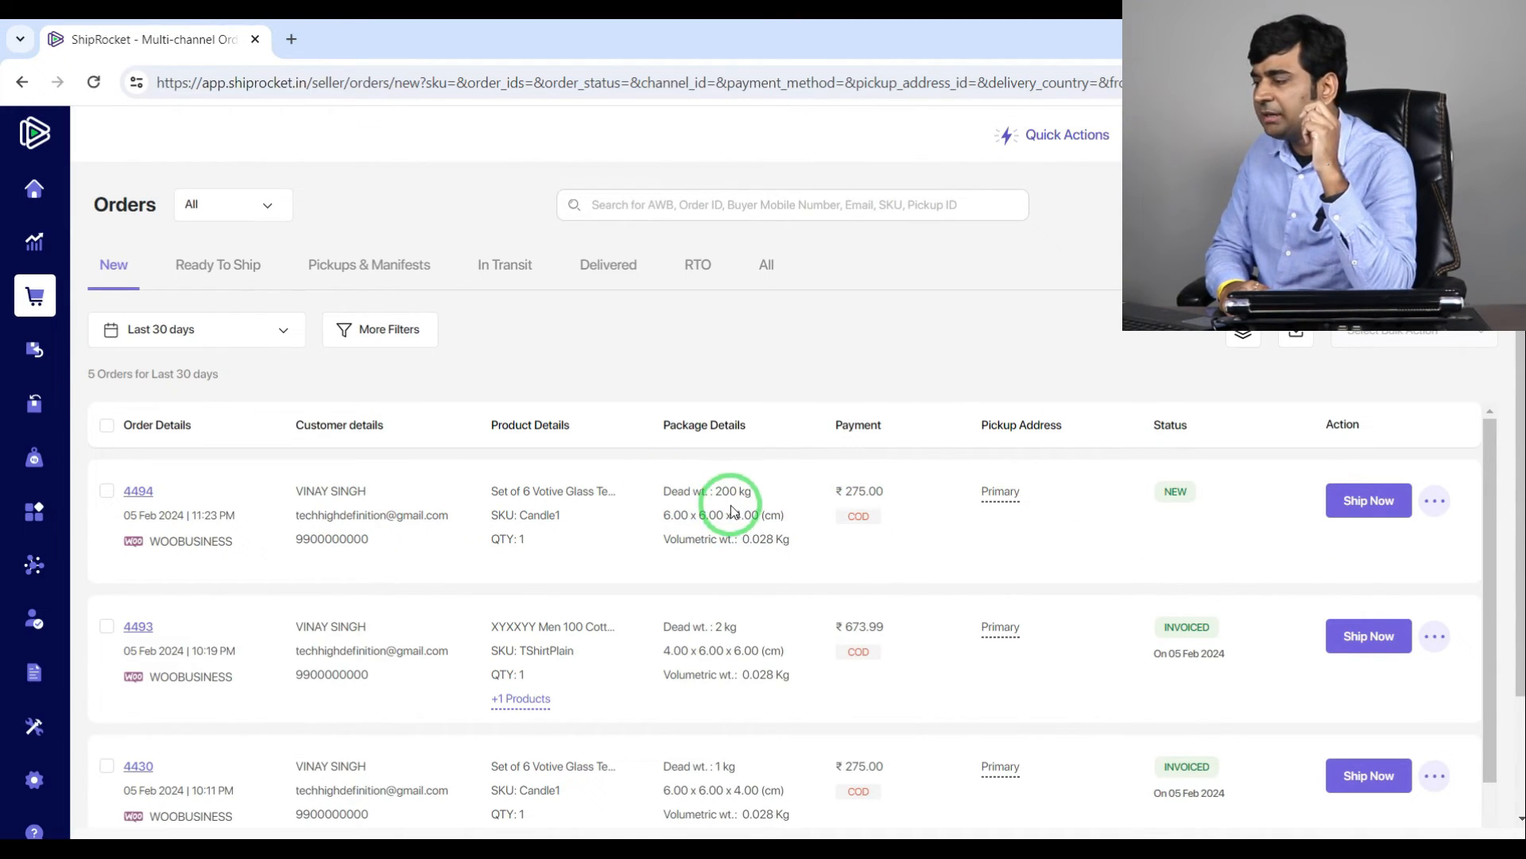
Step: Open the Edit Order Details panel for the newest synced order
{"action": "left_click", "coordinate": [1436, 503]}
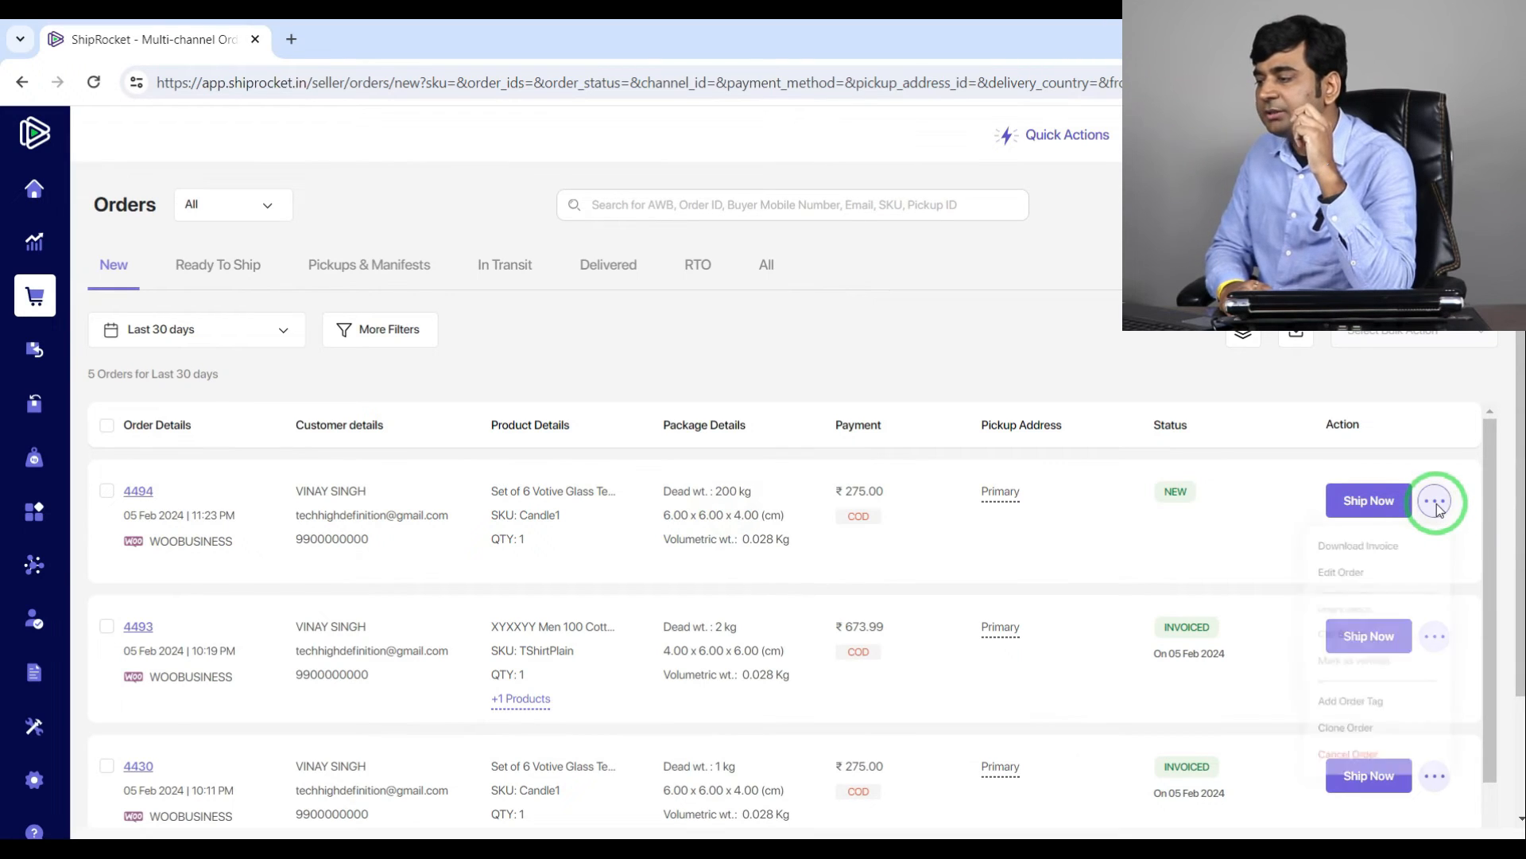
{"action": "left_click", "coordinate": [1351, 574]}
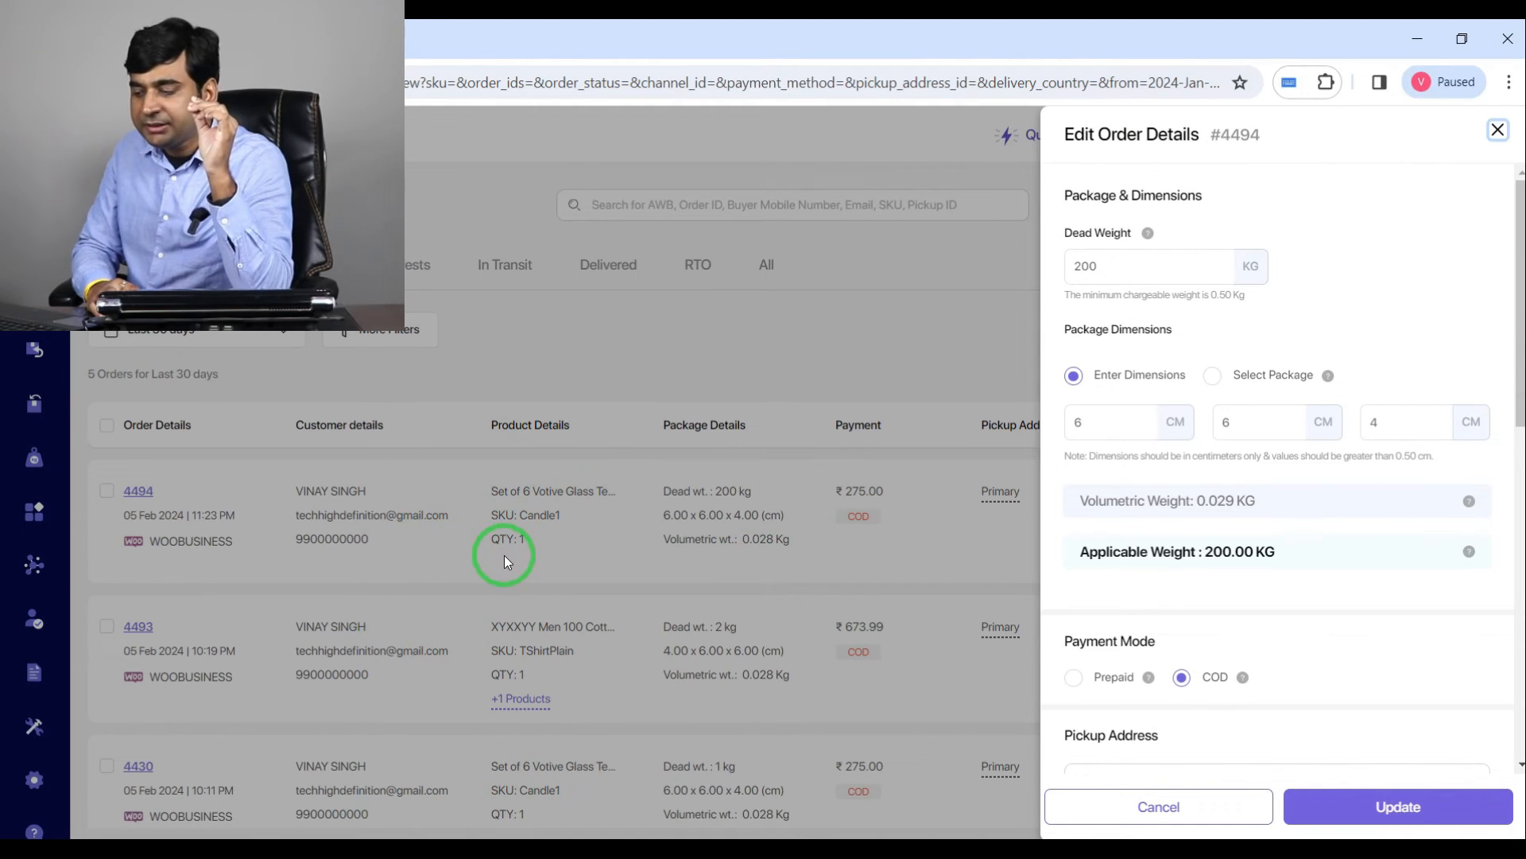
Step: Switch to the WordPress admin and open the WooCommerce Advanced Features settings
{"action": "left_click", "coordinate": [554, 856]}
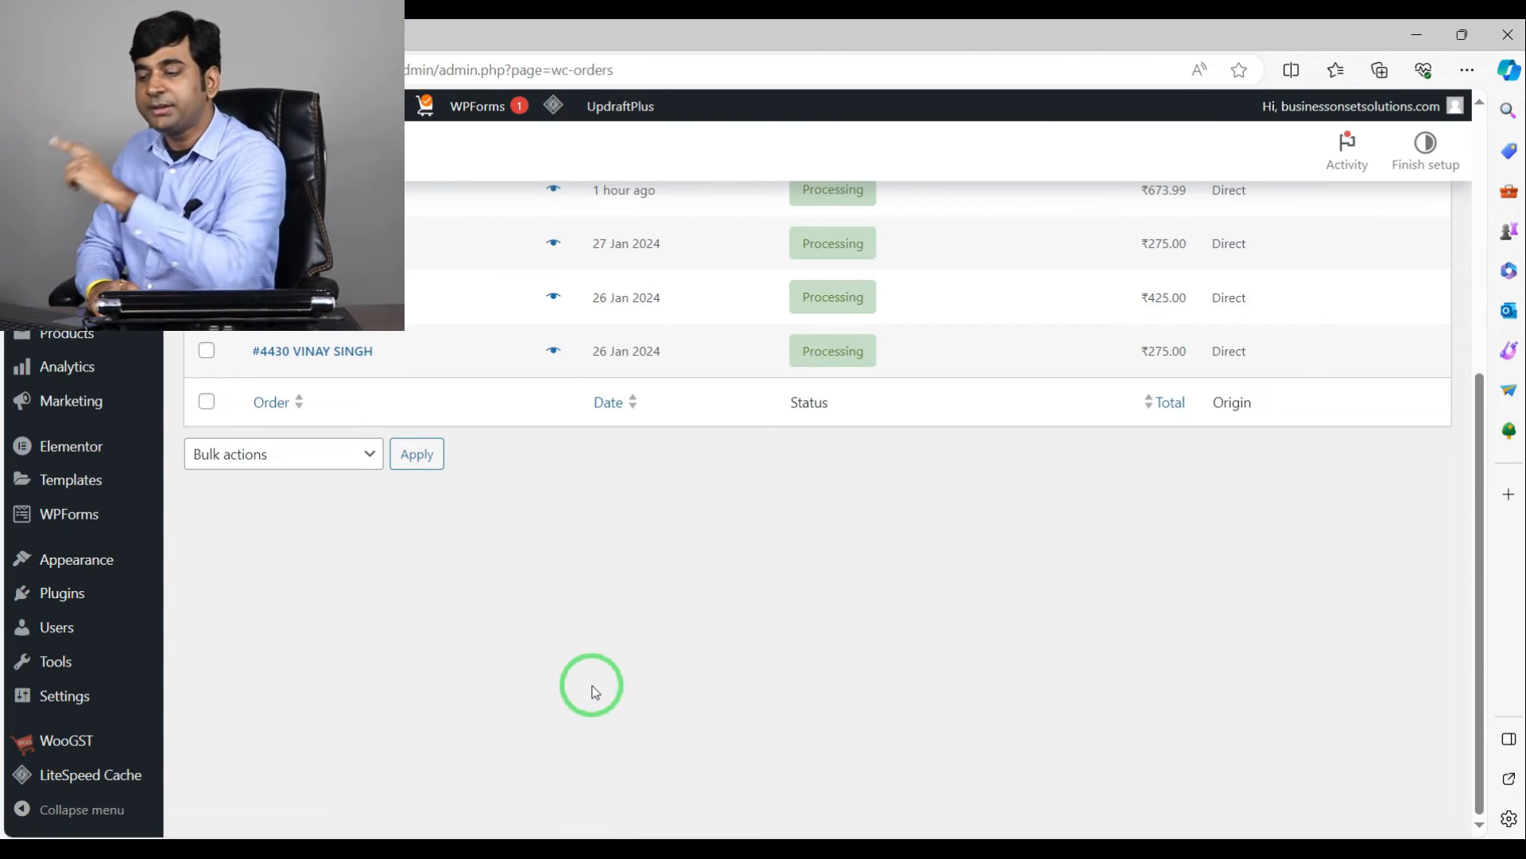
{"action": "scroll", "coordinate": [725, 564], "scroll_direction": "up", "scroll_amount": 4}
{"action": "scroll", "coordinate": [725, 565], "scroll_direction": "up", "scroll_amount": 1}
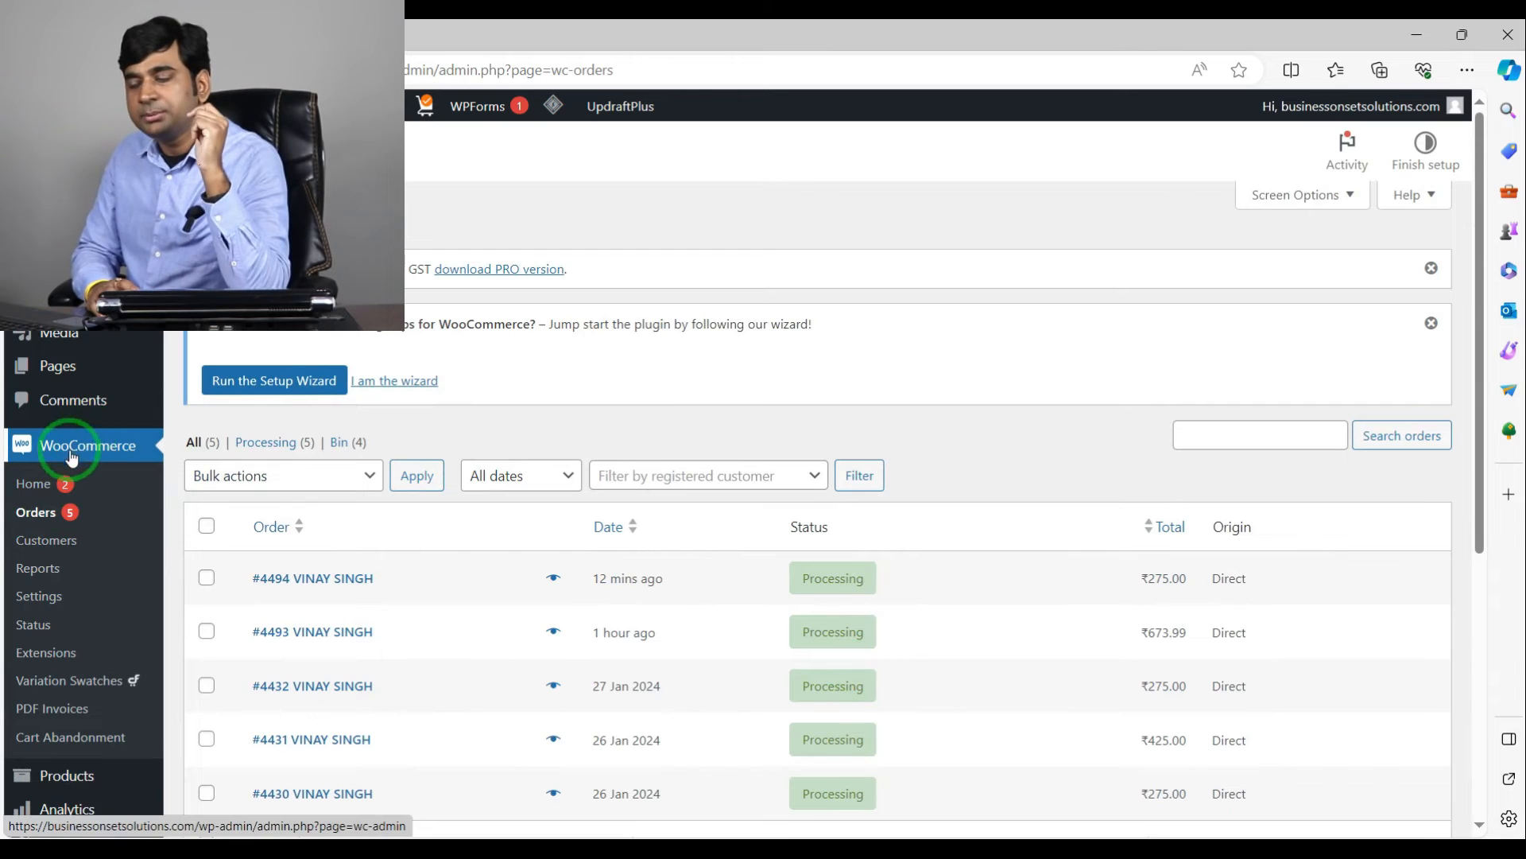
{"action": "left_click", "coordinate": [32, 598]}
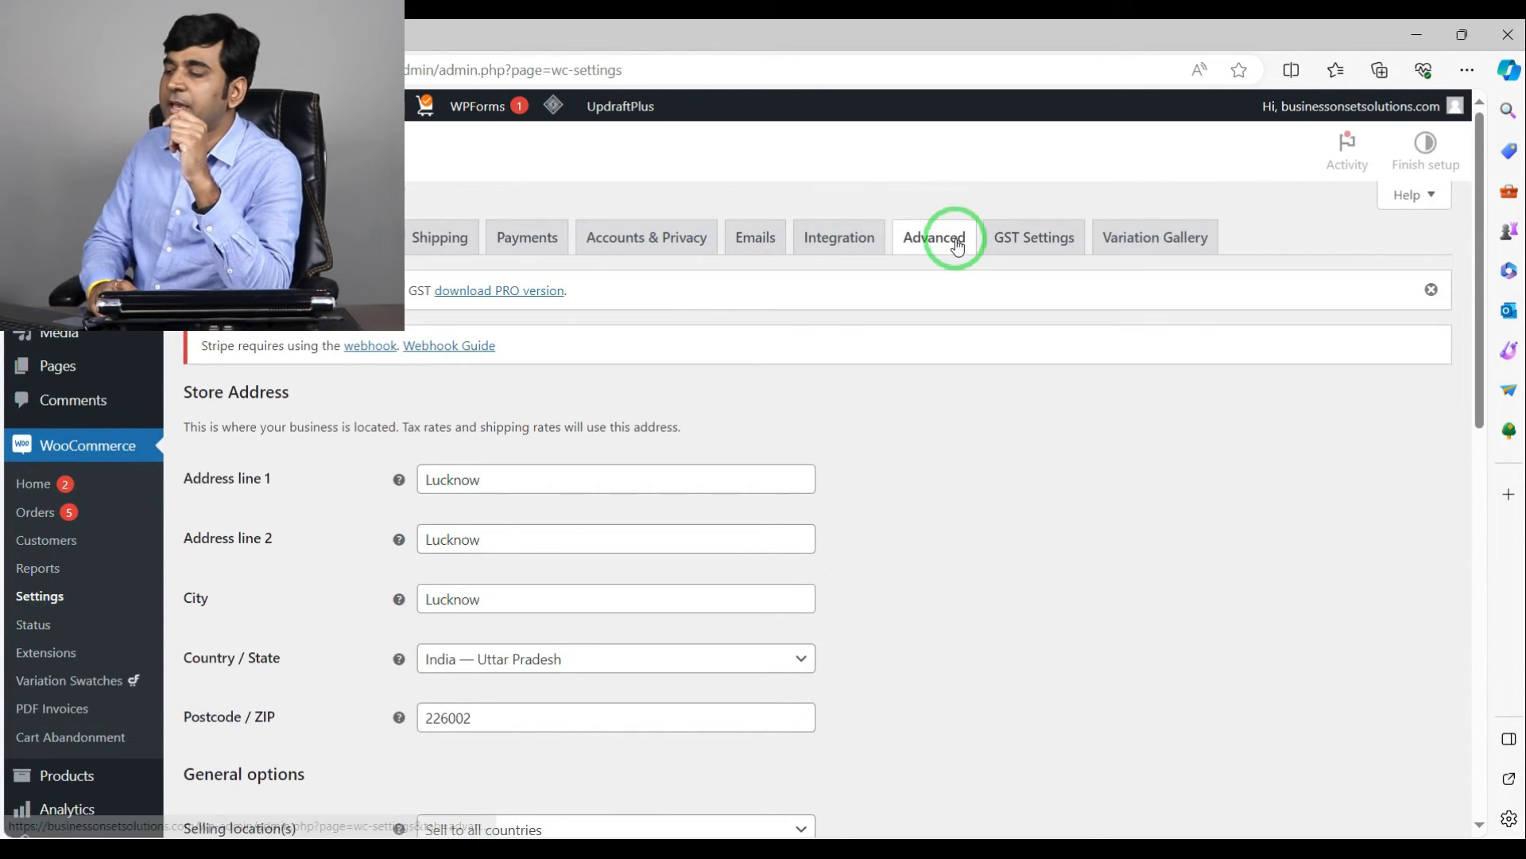
{"action": "left_click", "coordinate": [943, 249]}
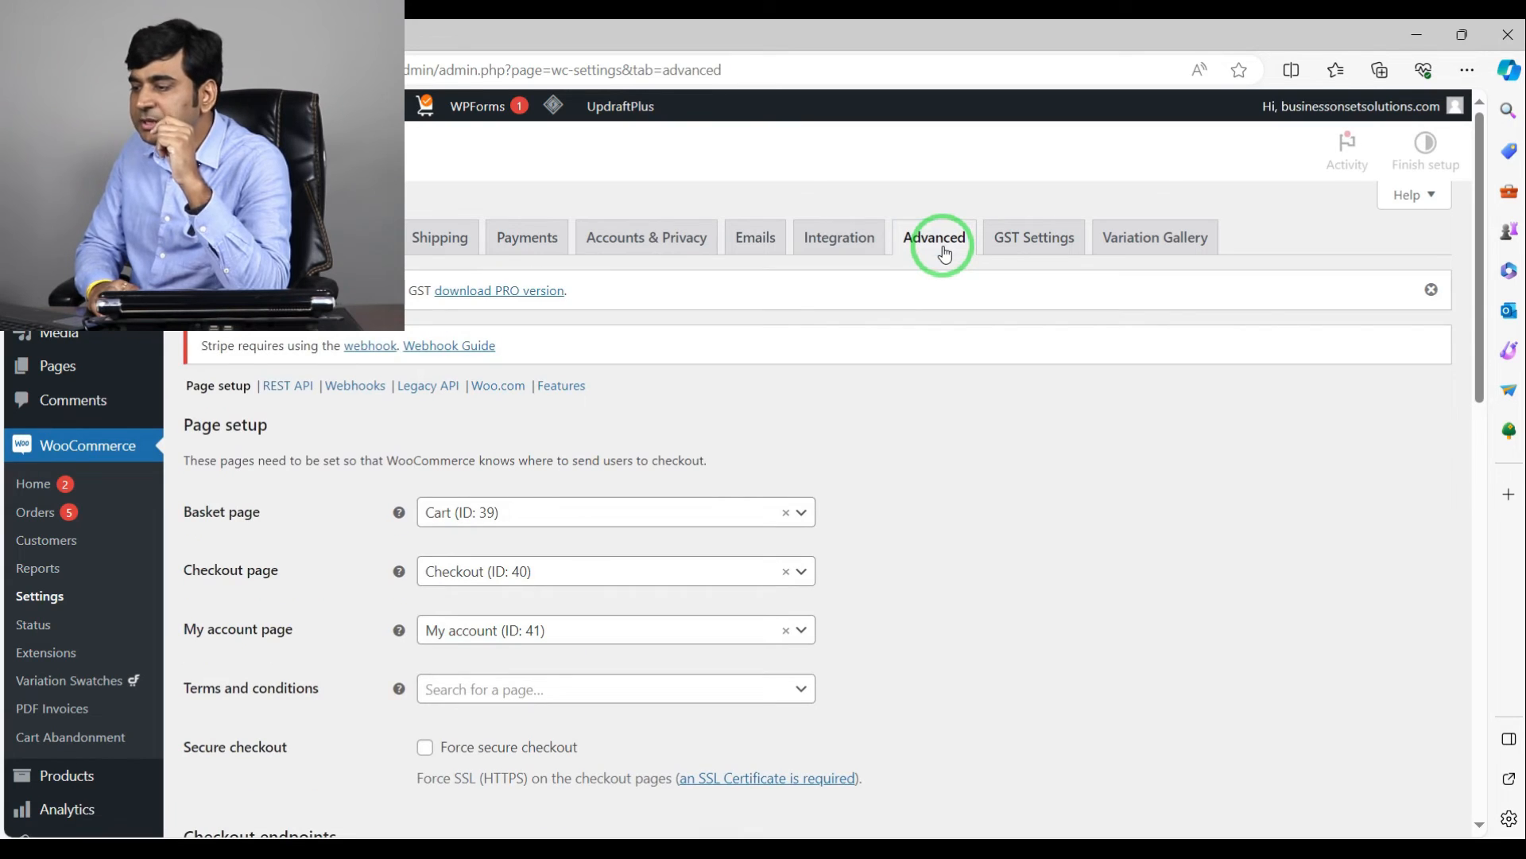
{"action": "left_click", "coordinate": [568, 385]}
{"action": "scroll", "coordinate": [441, 410], "scroll_direction": "down", "scroll_amount": 3}
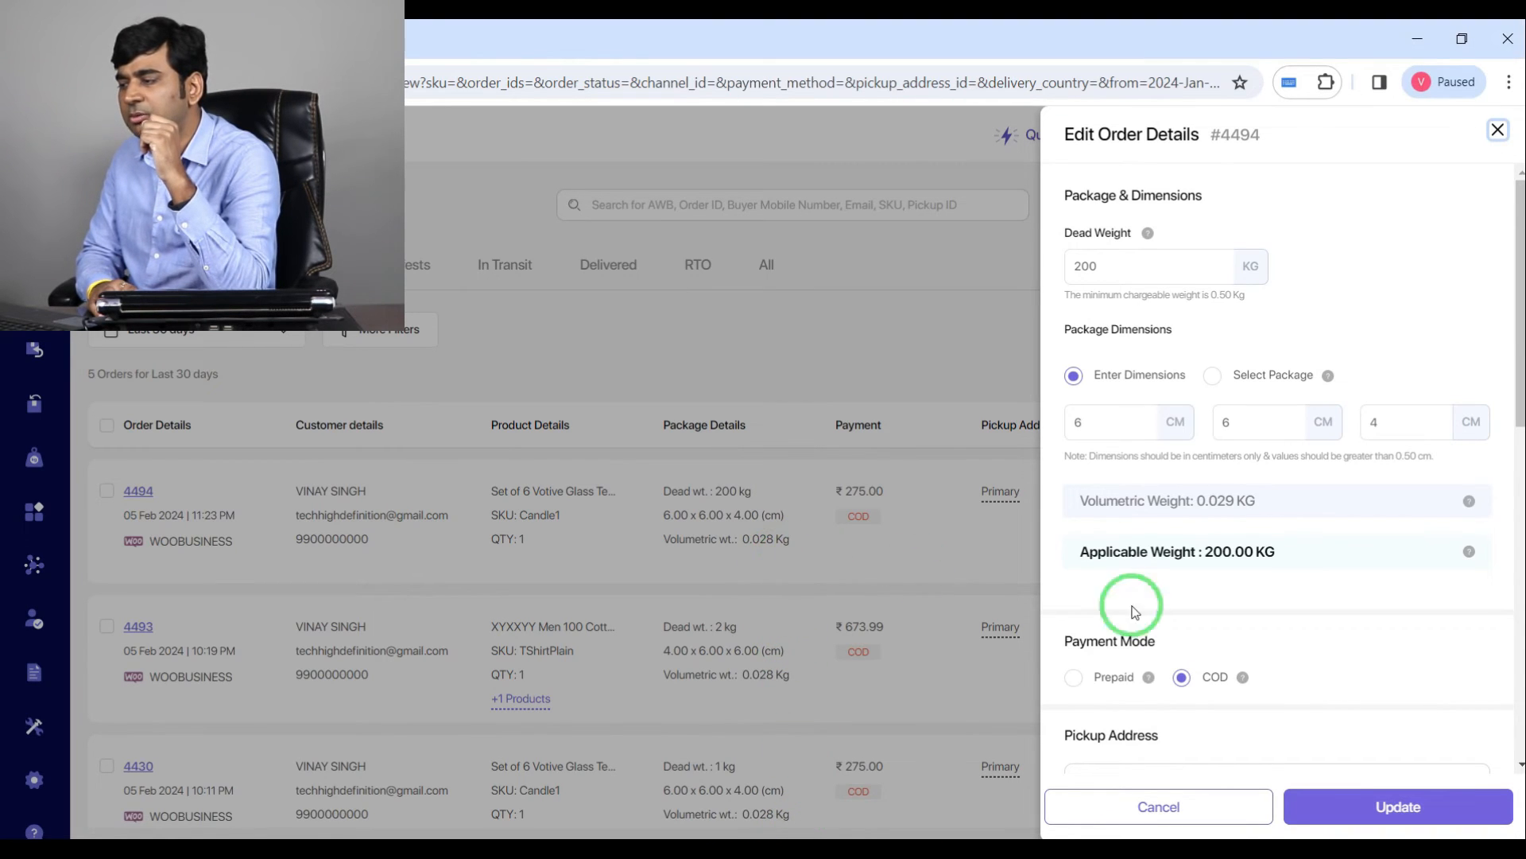
Step: Set the newest order's dead weight to 0.5 kg
{"action": "left_click", "coordinate": [1114, 274]}
{"action": "left_click_drag", "start_coordinate": [1113, 274], "coordinate": [1063, 292]}
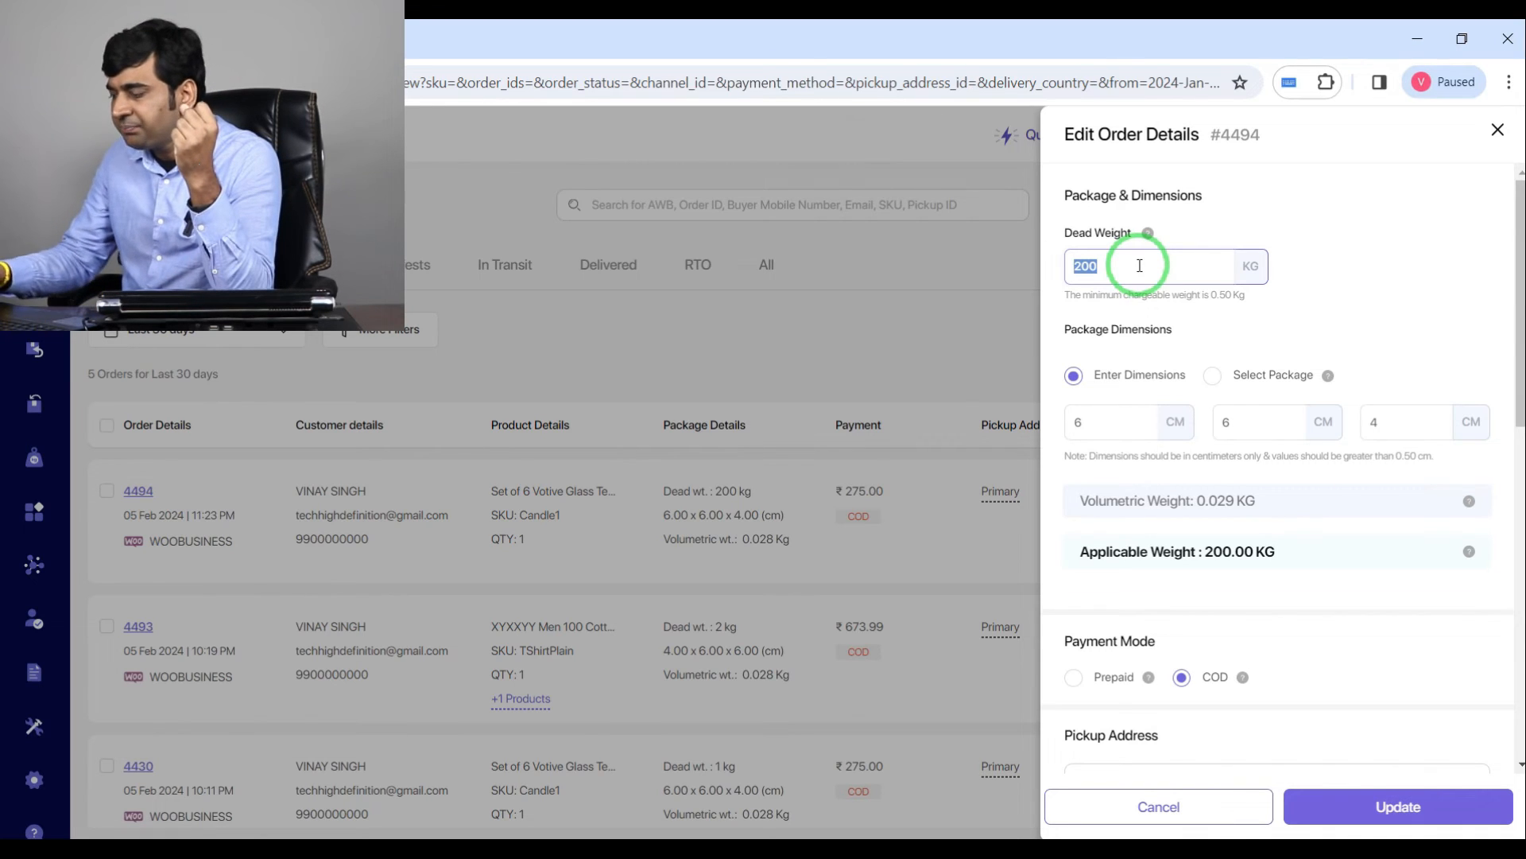
{"action": "type", "text": "5"}
{"action": "key", "text": "BackSpace"}
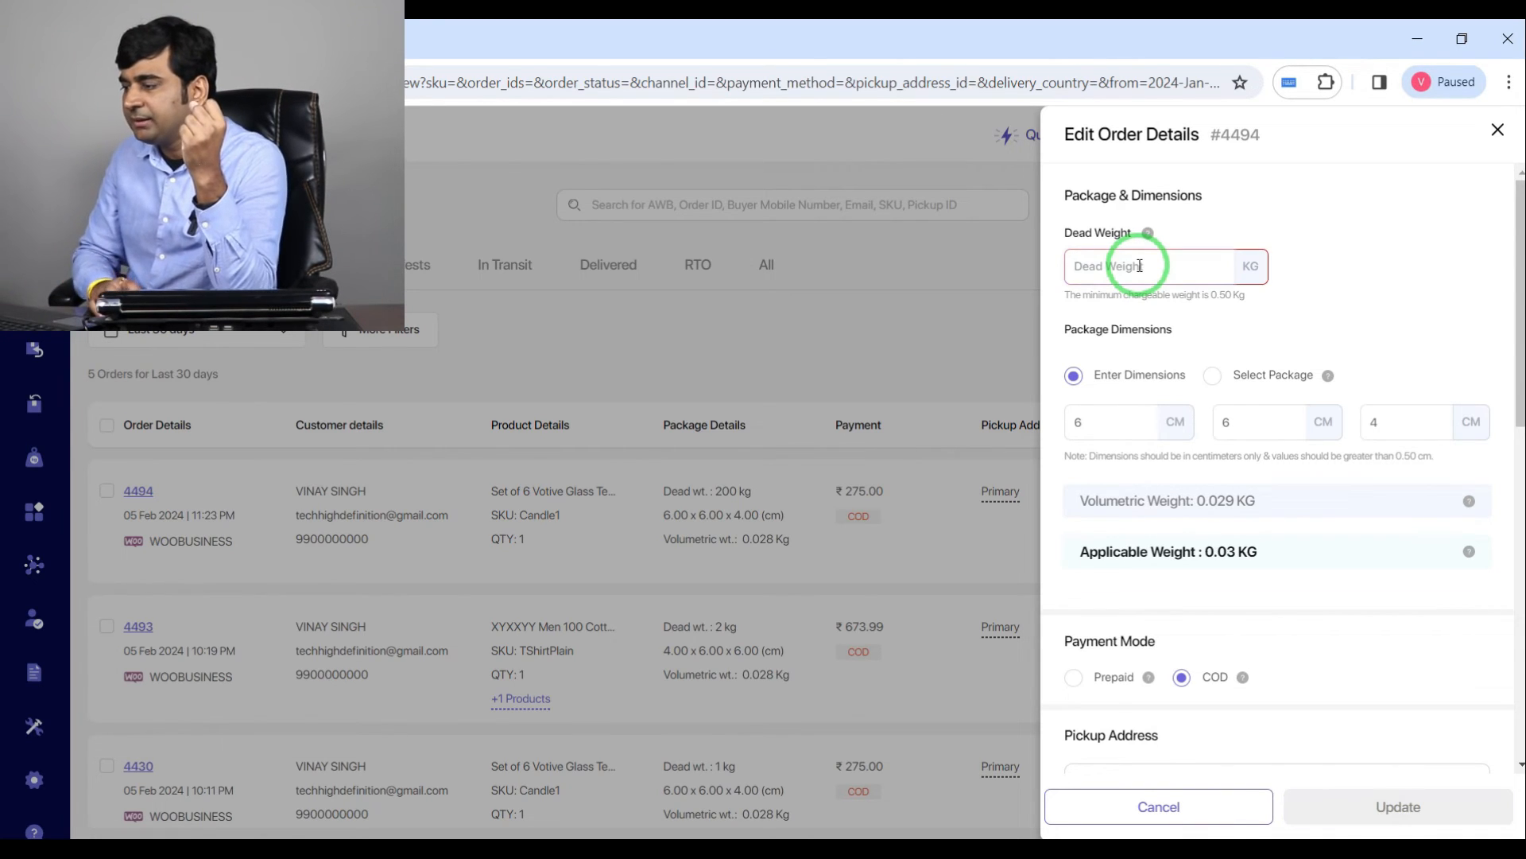
{"action": "type", "text": "0.5"}
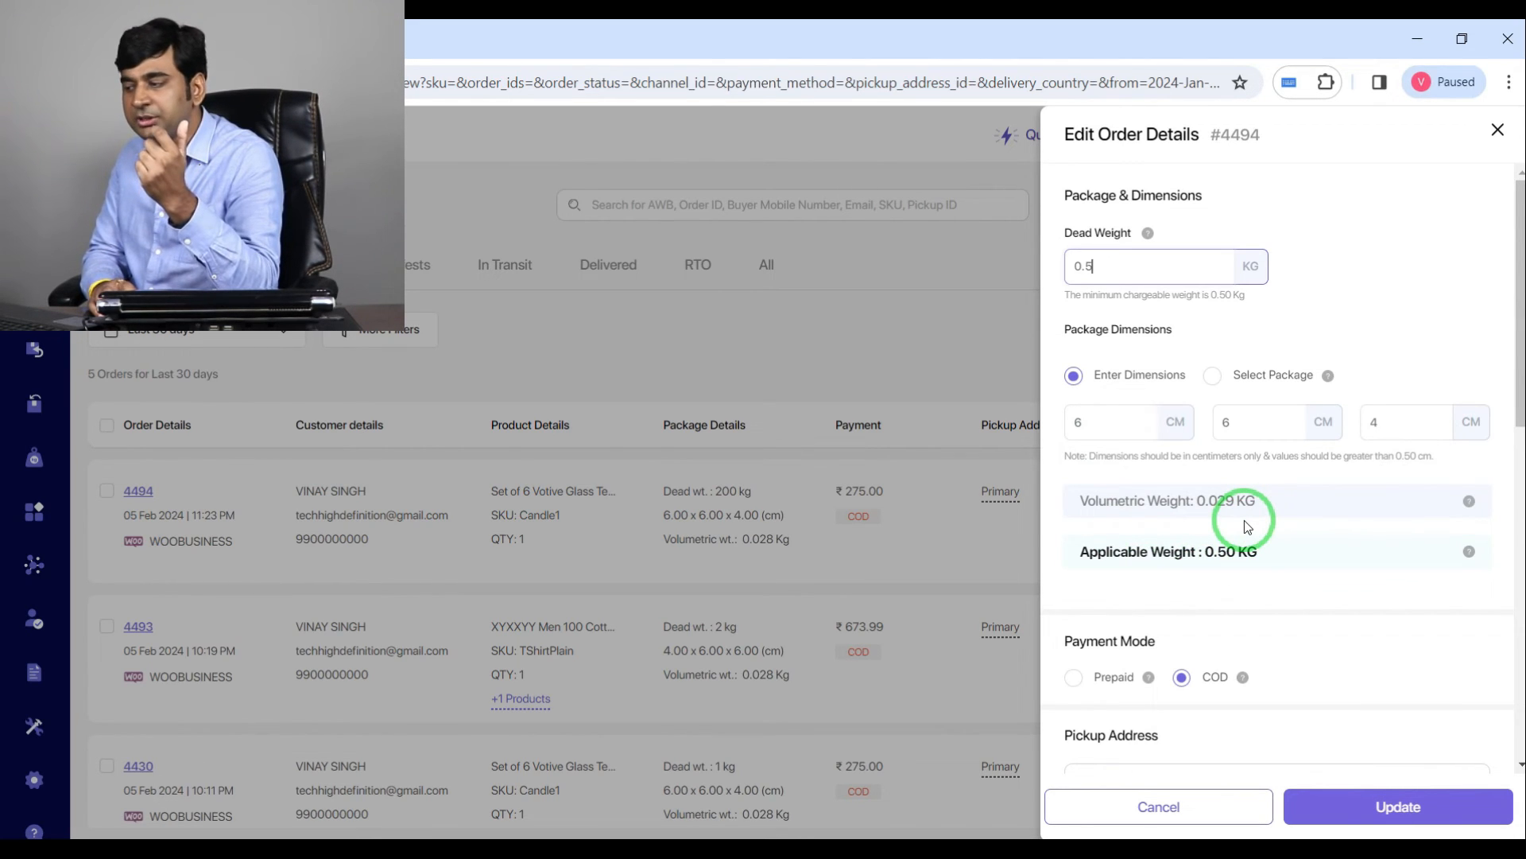
Step: Try entering HSN code 830629 for the product, then clear the field again
{"action": "scroll", "coordinate": [1244, 520], "scroll_direction": "down", "scroll_amount": 4}
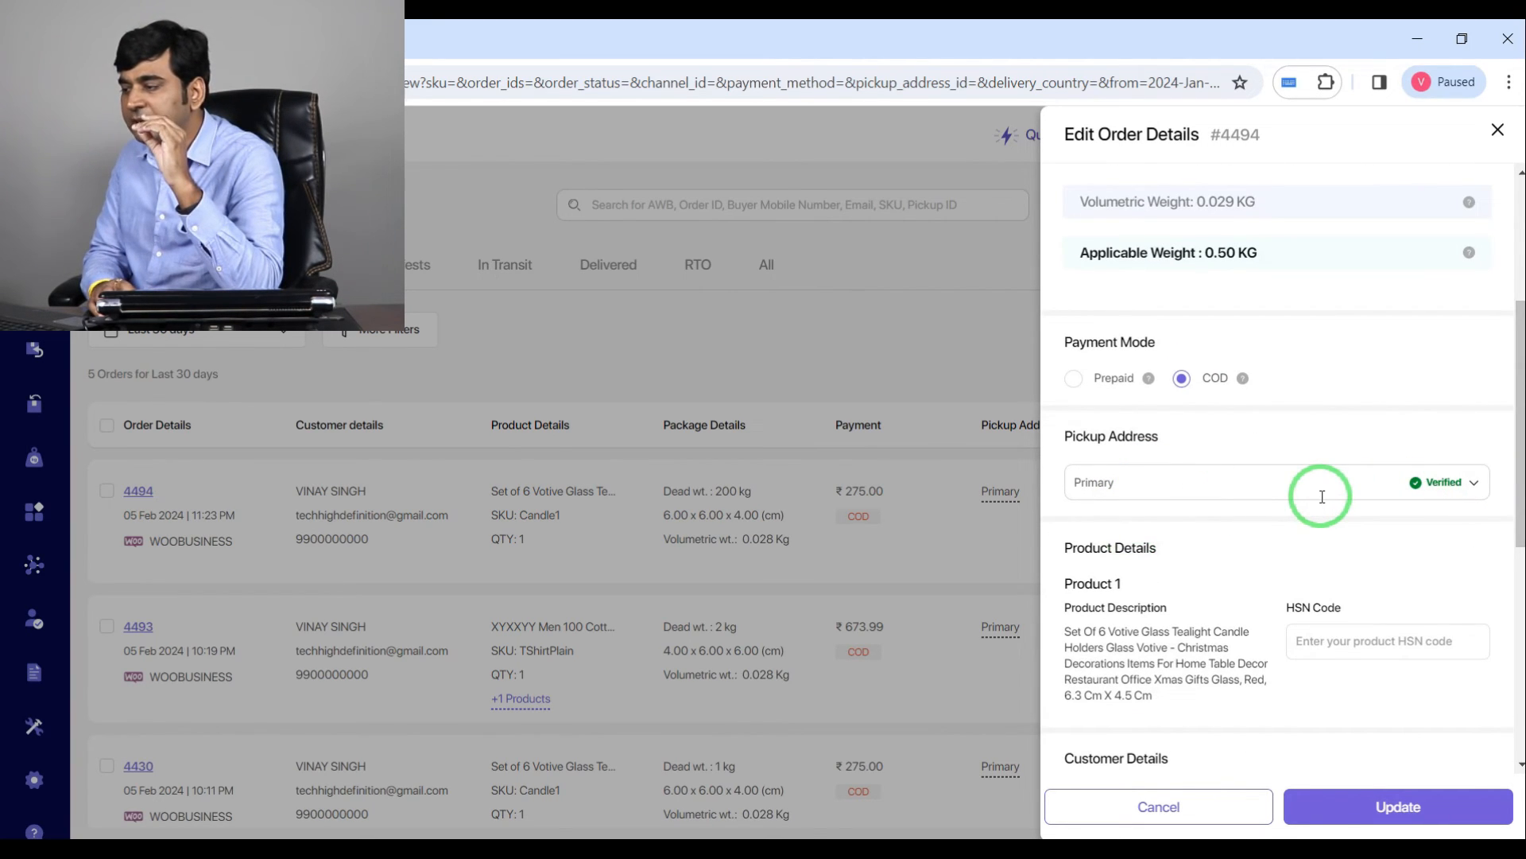
{"action": "scroll", "coordinate": [1322, 497], "scroll_direction": "down", "scroll_amount": 5}
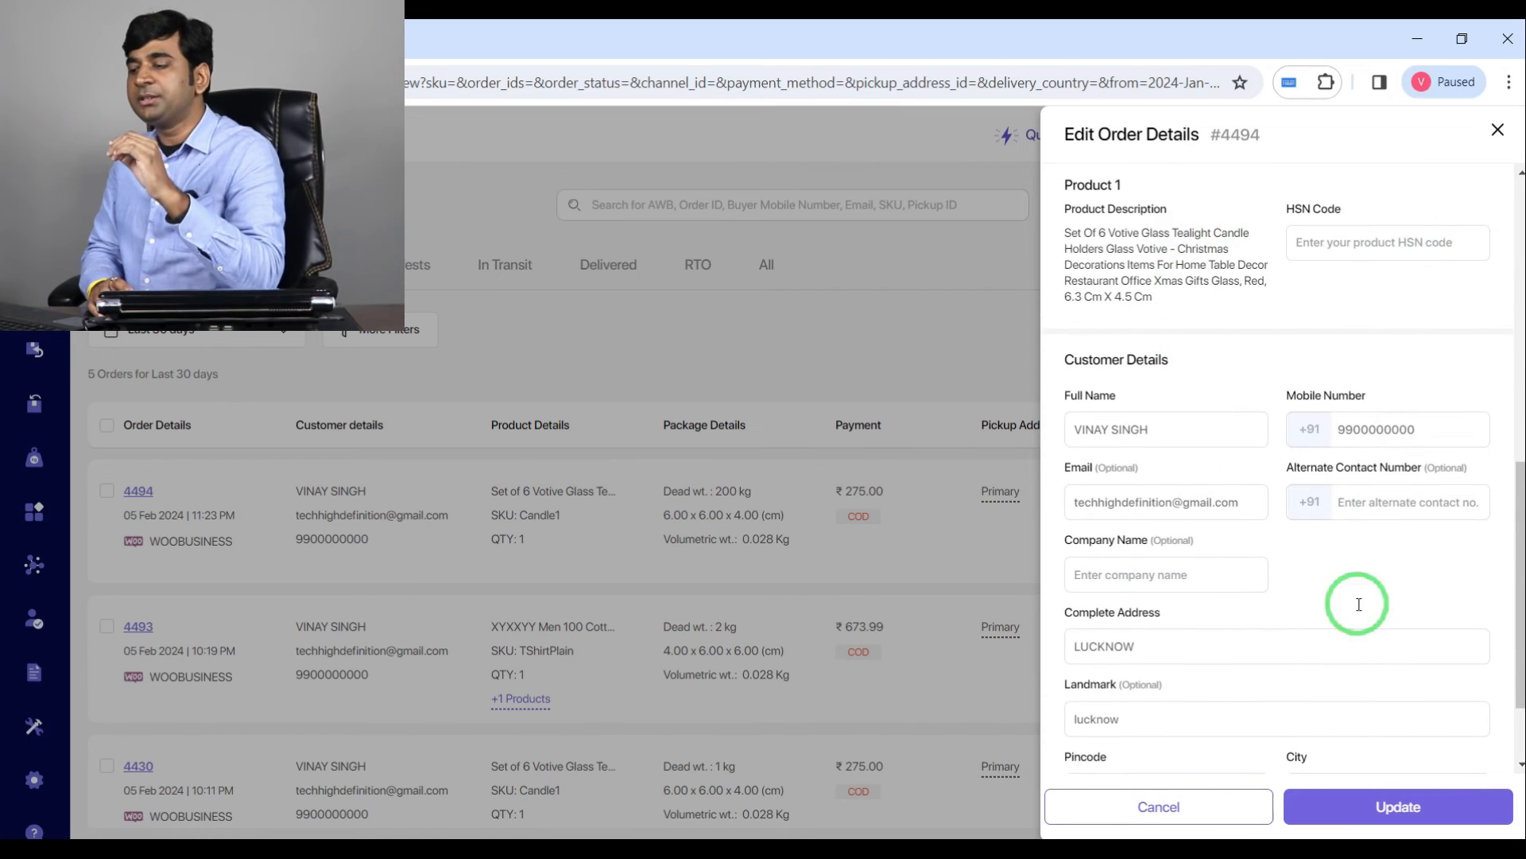
{"action": "left_click", "coordinate": [1383, 247]}
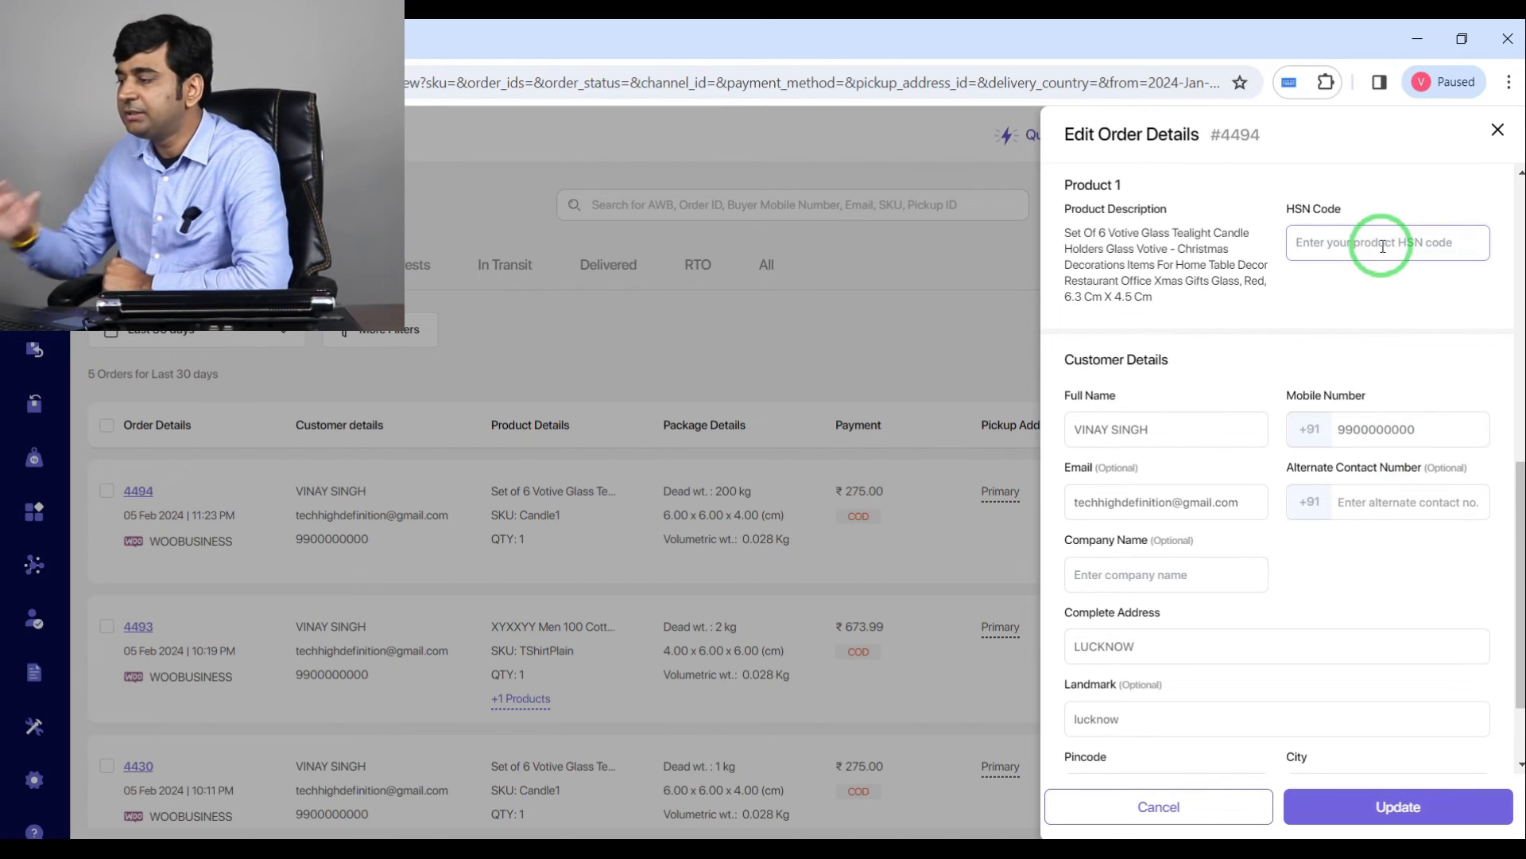
{"action": "type", "text": "830629"}
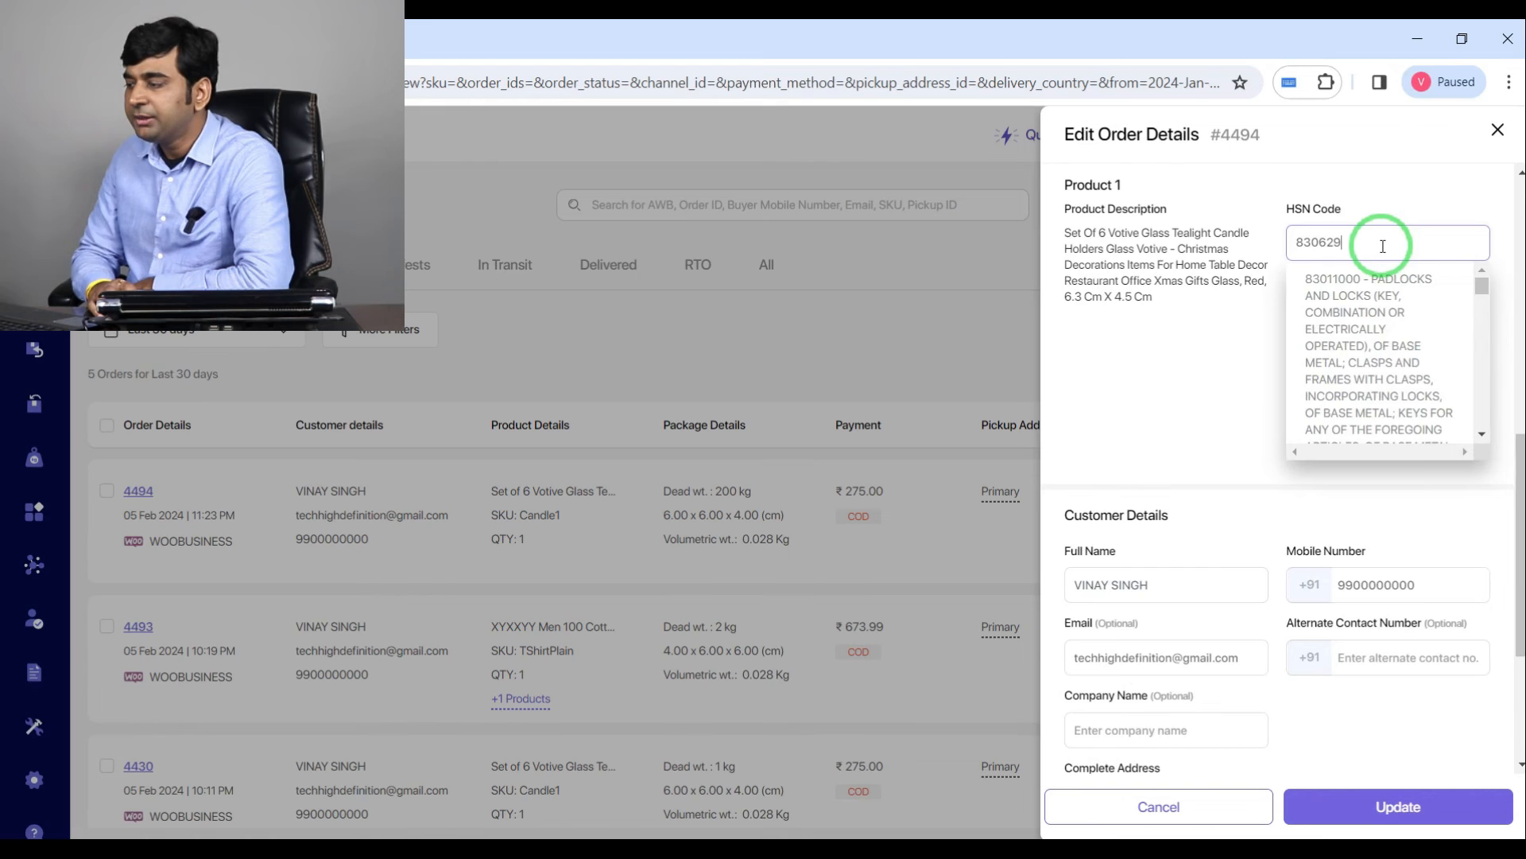
{"action": "scroll", "coordinate": [1451, 278], "scroll_direction": "down", "scroll_amount": 1}
{"action": "scroll", "coordinate": [1452, 274], "scroll_direction": "up", "scroll_amount": 4}
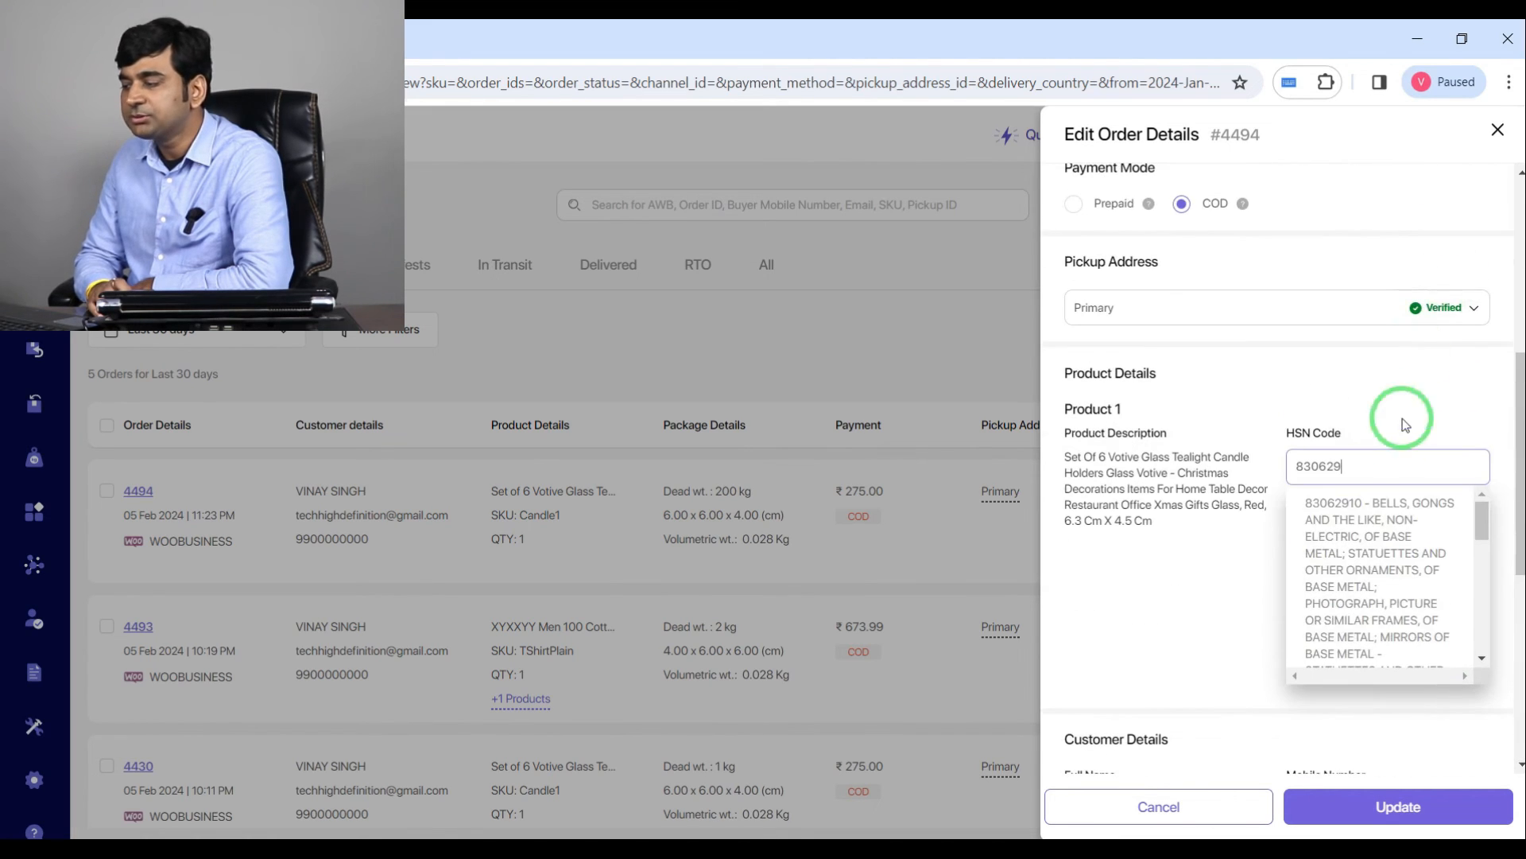
{"action": "scroll", "coordinate": [1411, 557], "scroll_direction": "down", "scroll_amount": 3}
{"action": "scroll", "coordinate": [1410, 586], "scroll_direction": "down", "scroll_amount": 5}
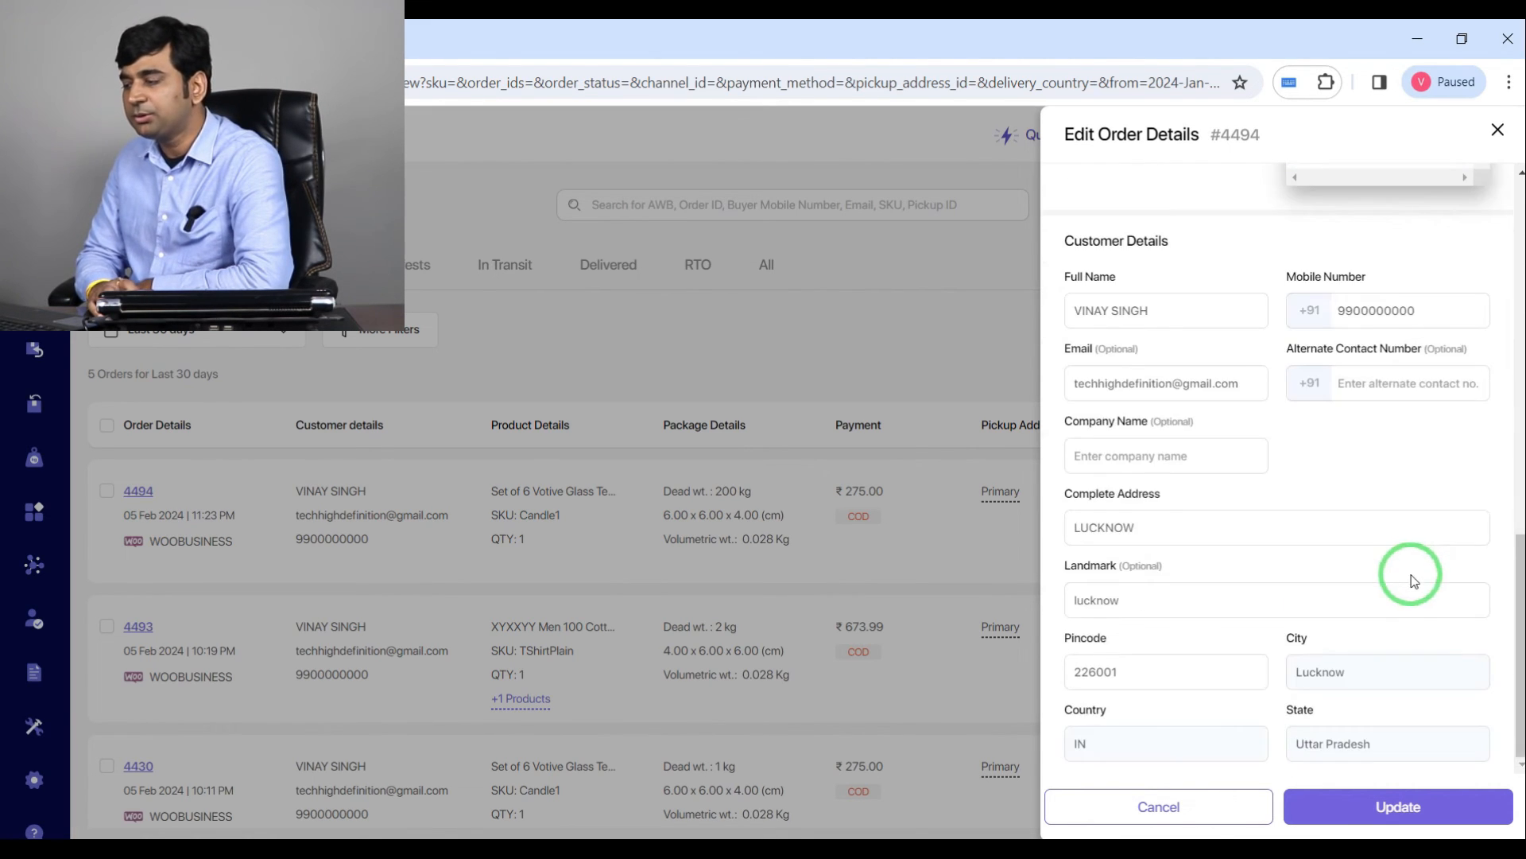
{"action": "scroll", "coordinate": [1388, 436], "scroll_direction": "up", "scroll_amount": 5}
{"action": "scroll", "coordinate": [1314, 457], "scroll_direction": "down", "scroll_amount": 3}
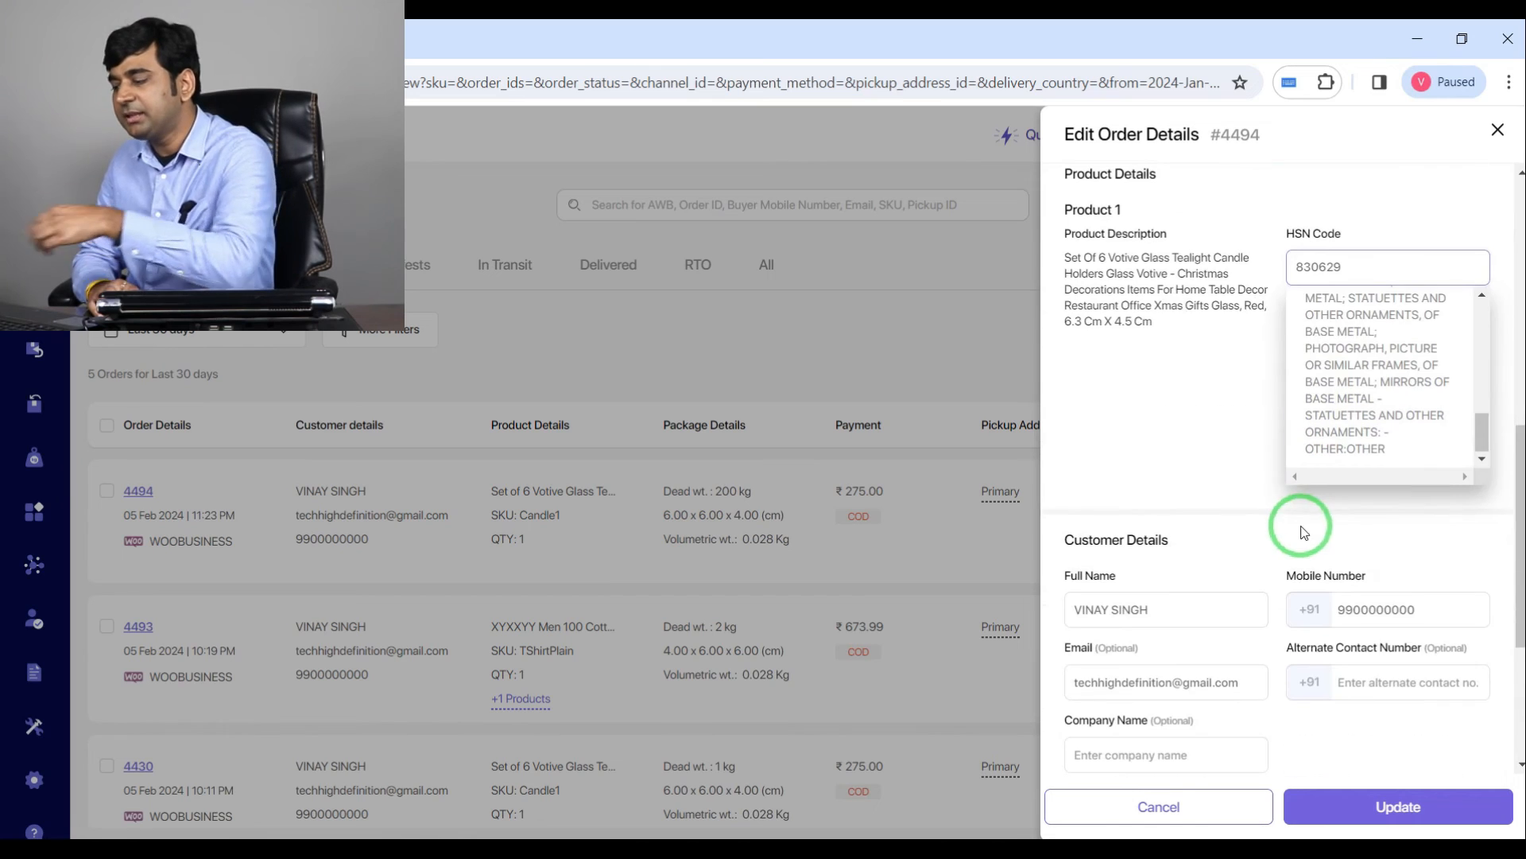
{"action": "left_click_drag", "start_coordinate": [1369, 263], "coordinate": [1230, 283]}
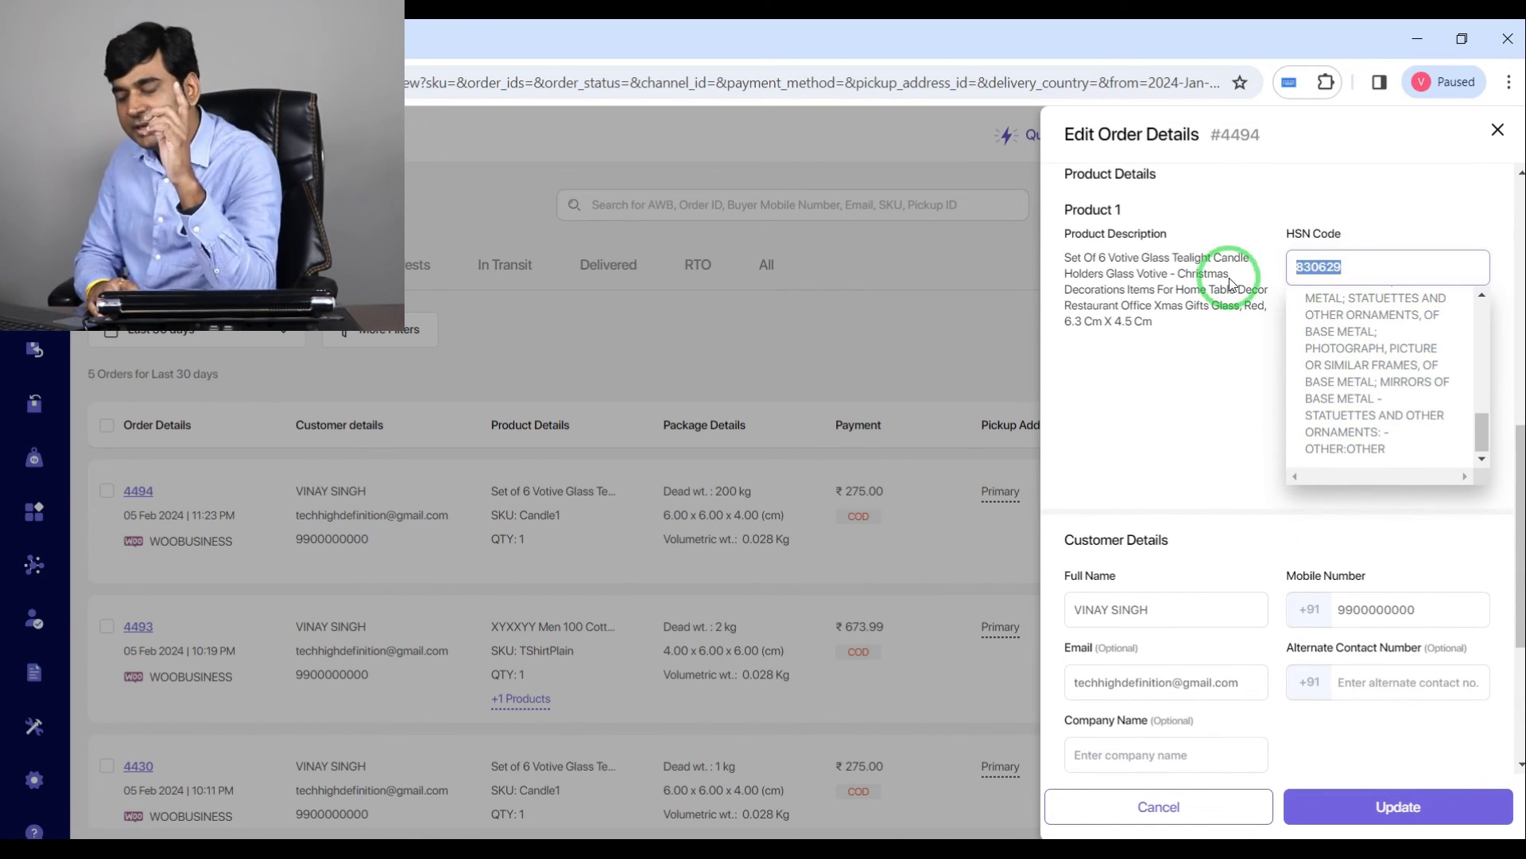
{"action": "key", "text": "BackSpace"}
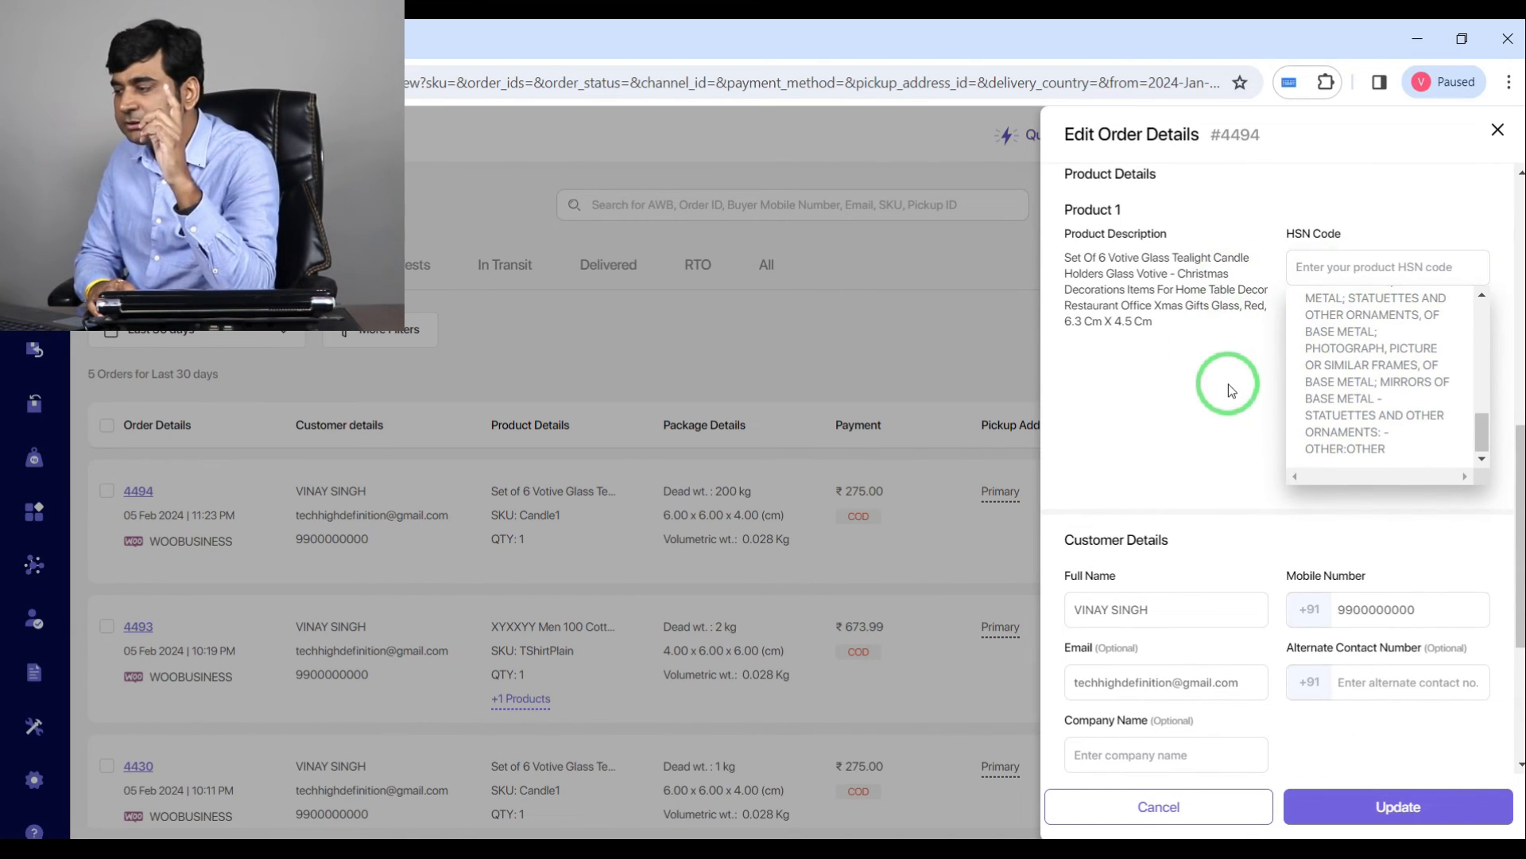
Step: Save the edited order details
{"action": "scroll", "coordinate": [1190, 388], "scroll_direction": "down", "scroll_amount": 3}
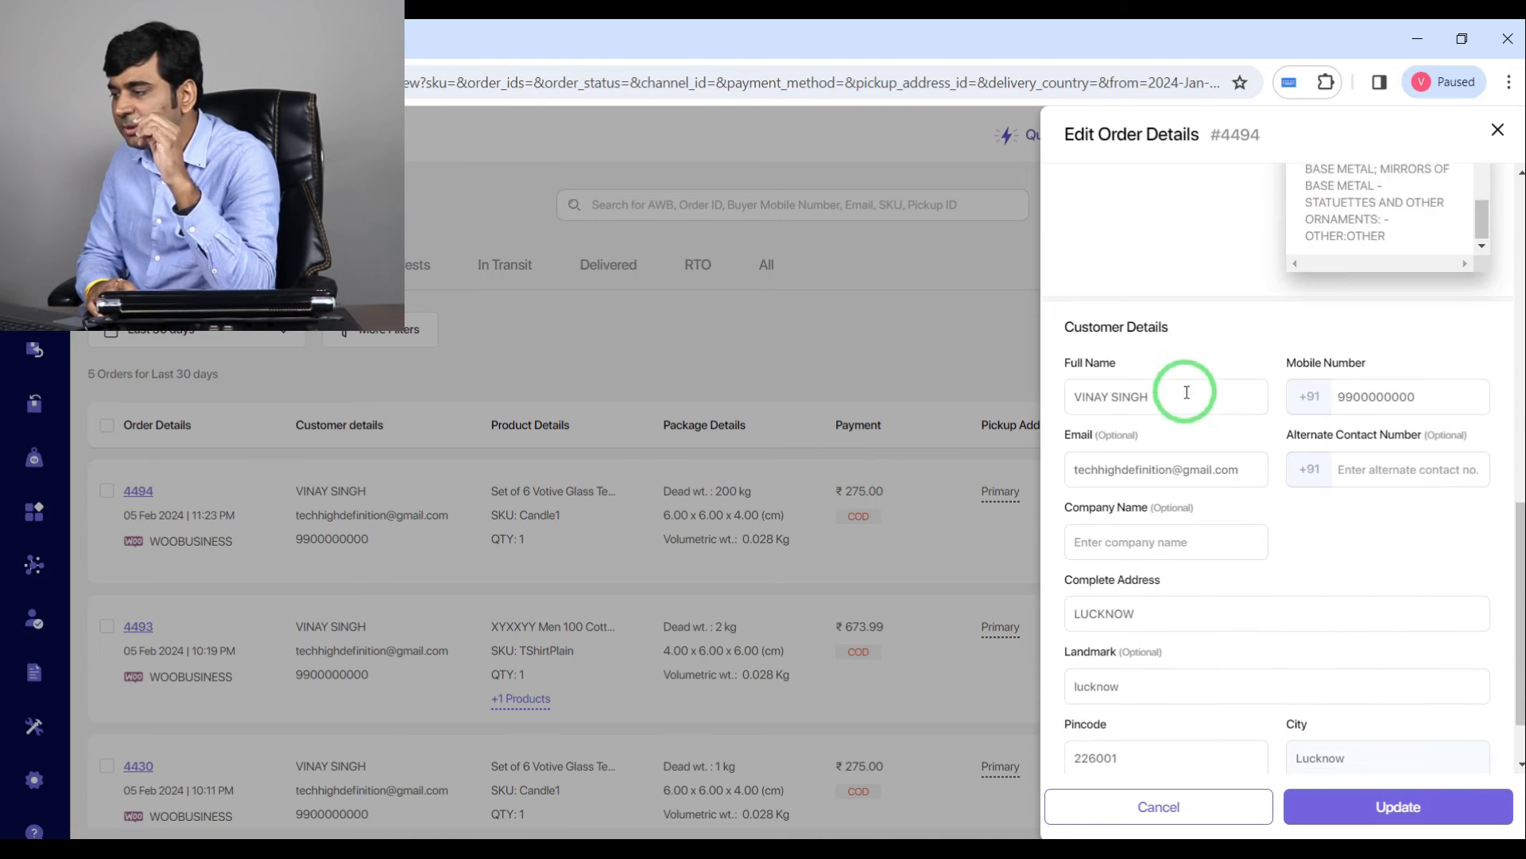
{"action": "scroll", "coordinate": [1187, 392], "scroll_direction": "down", "scroll_amount": 1}
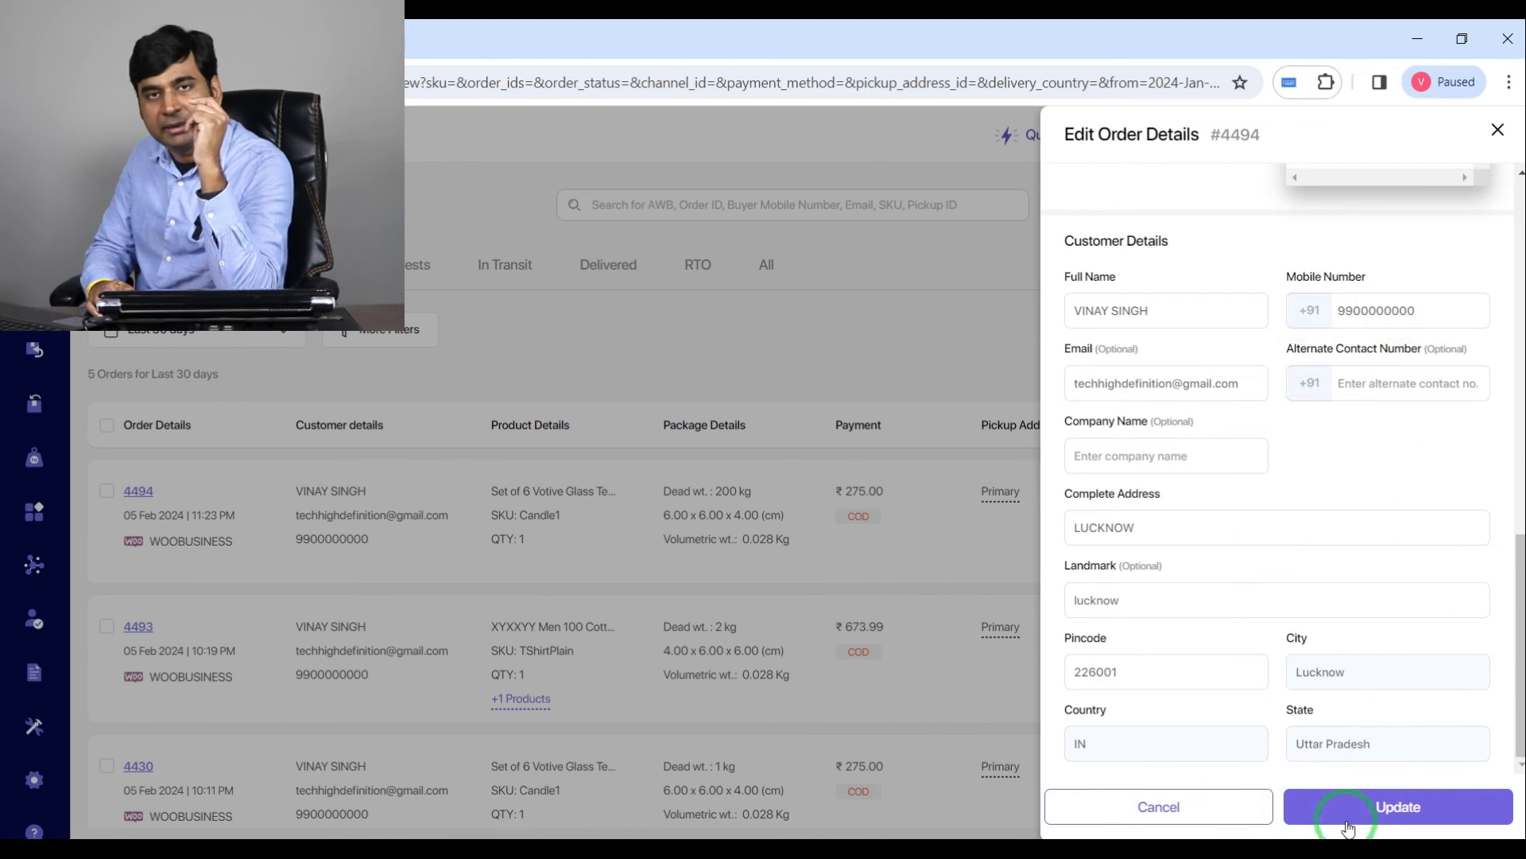
{"action": "left_click", "coordinate": [1391, 807]}
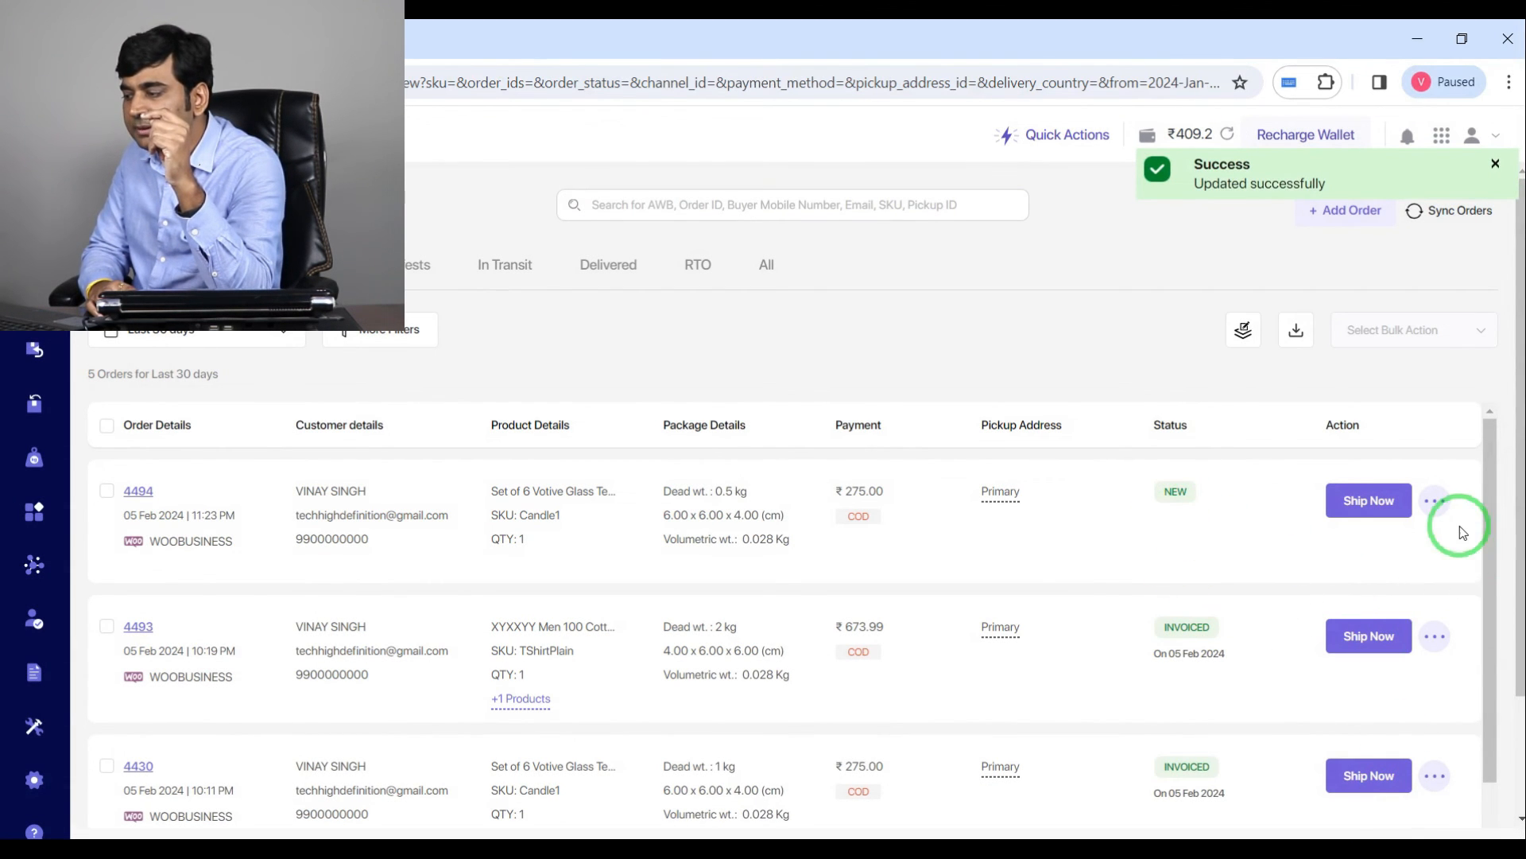
Step: Download the invoice for the newest order
{"action": "left_click", "coordinate": [1445, 503]}
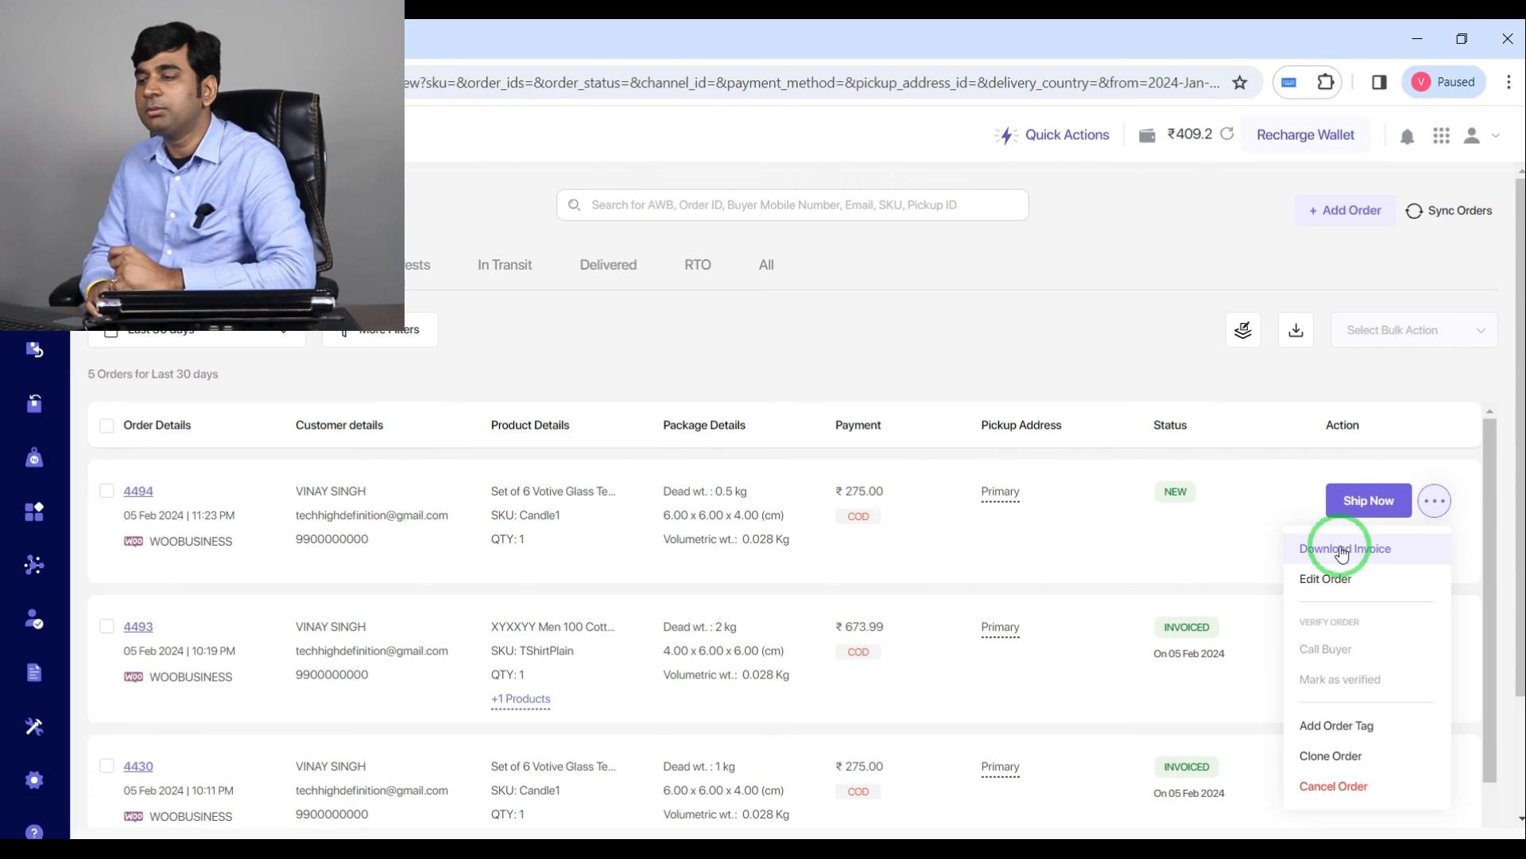
{"action": "left_click", "coordinate": [1342, 552]}
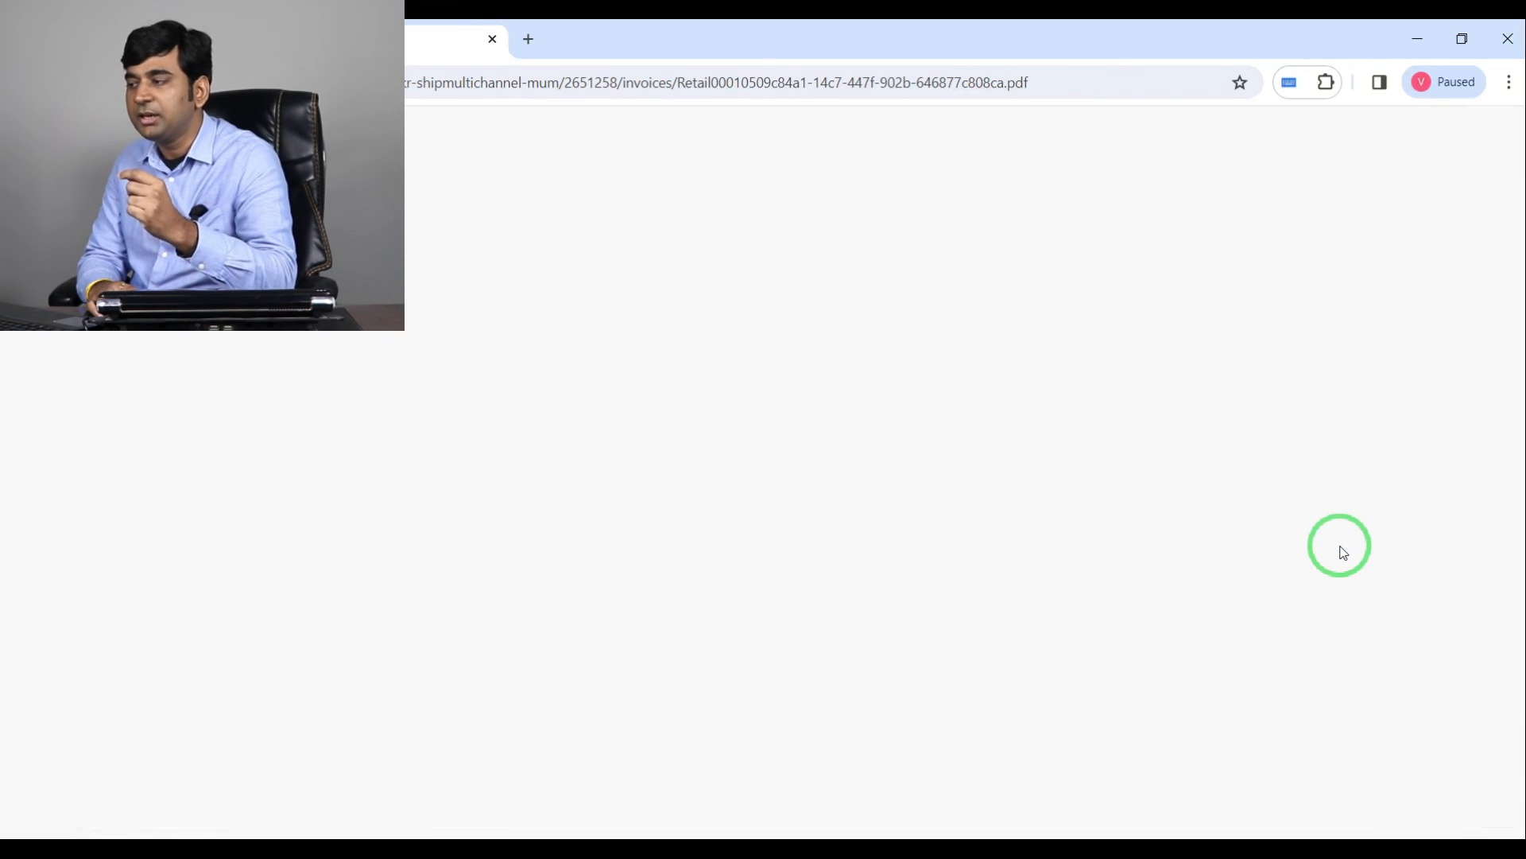
{"action": "left_click", "coordinate": [1343, 82]}
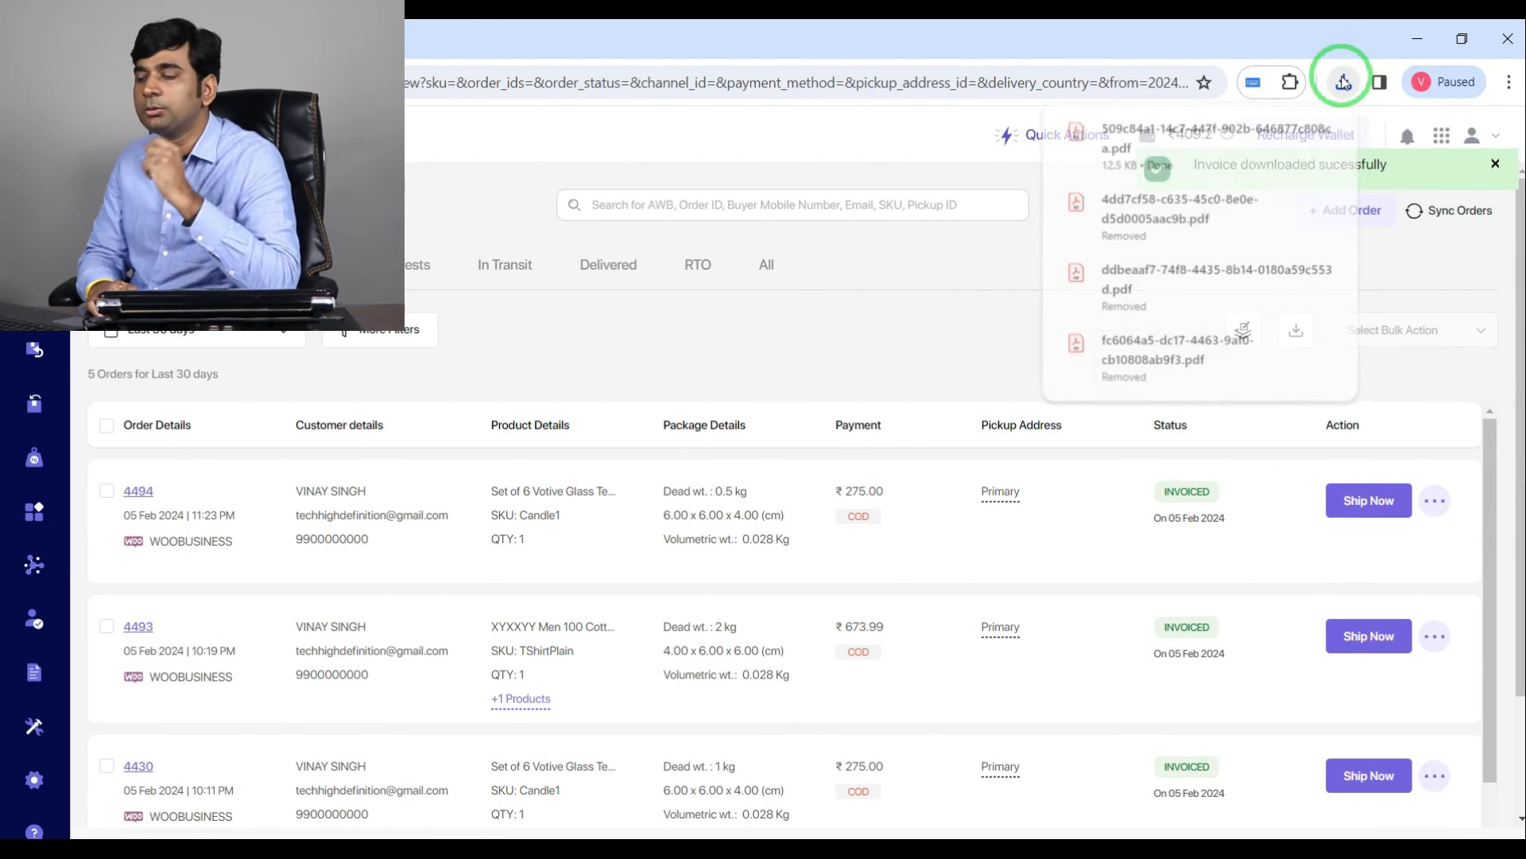
{"action": "left_click", "coordinate": [1308, 525]}
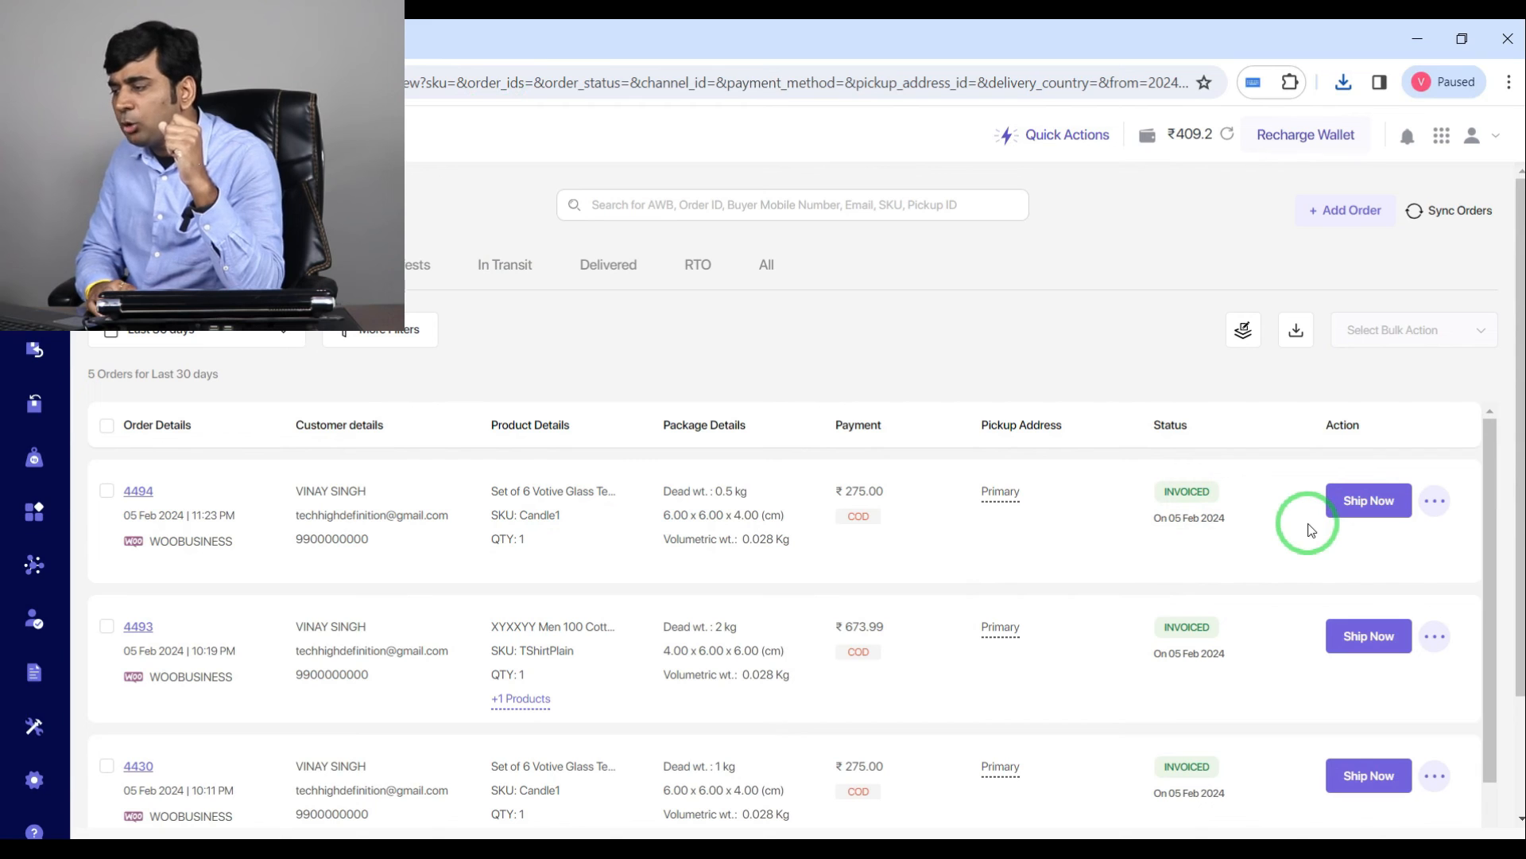
Step: Open the shipping options for the newest order, review the available courier partners and close the list
{"action": "left_click", "coordinate": [1380, 509]}
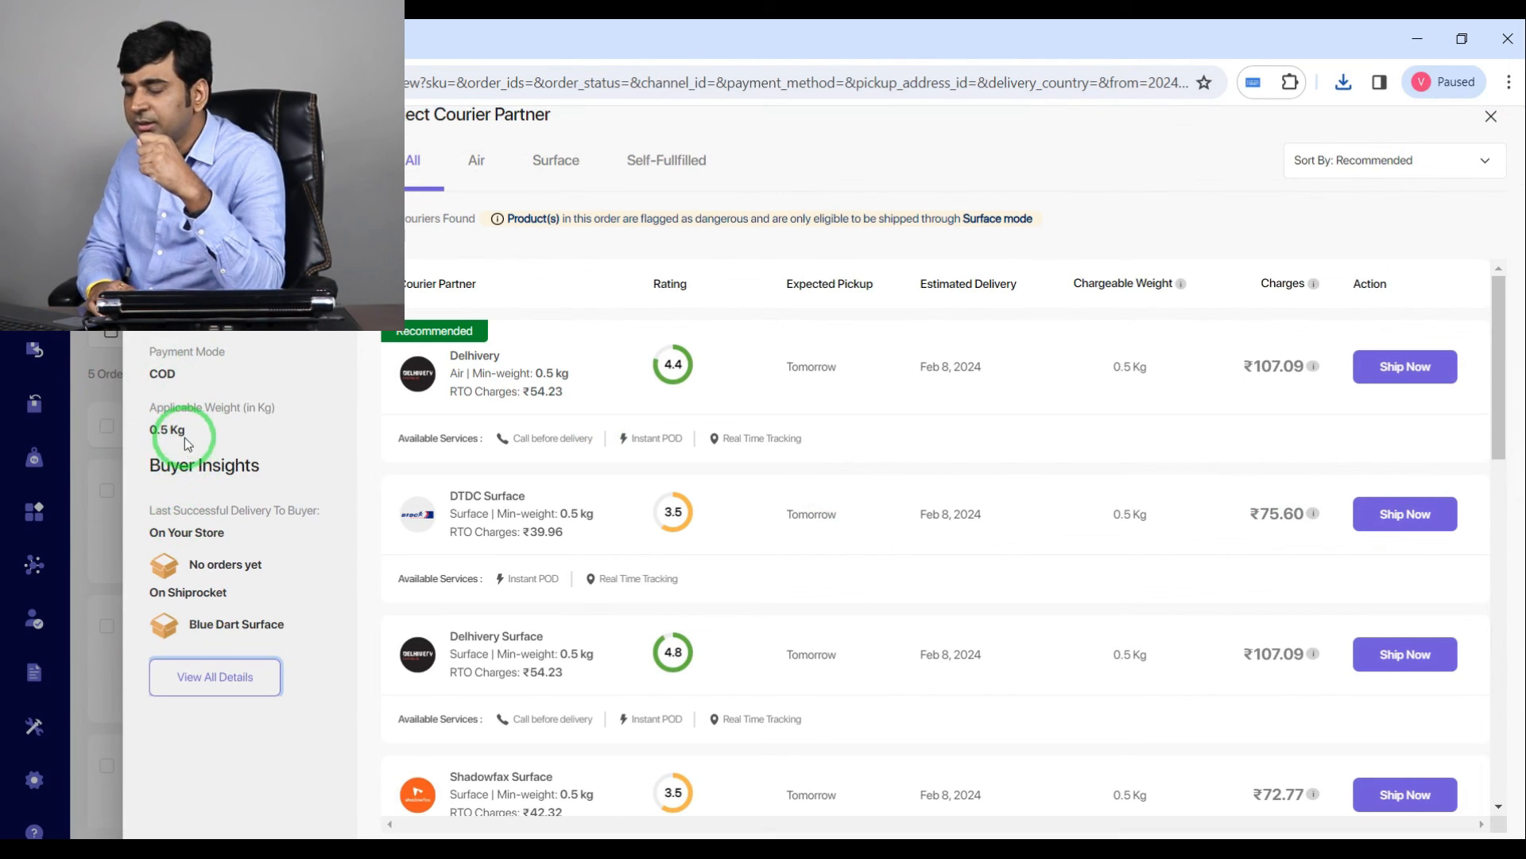
{"action": "scroll", "coordinate": [841, 504], "scroll_direction": "down", "scroll_amount": 12}
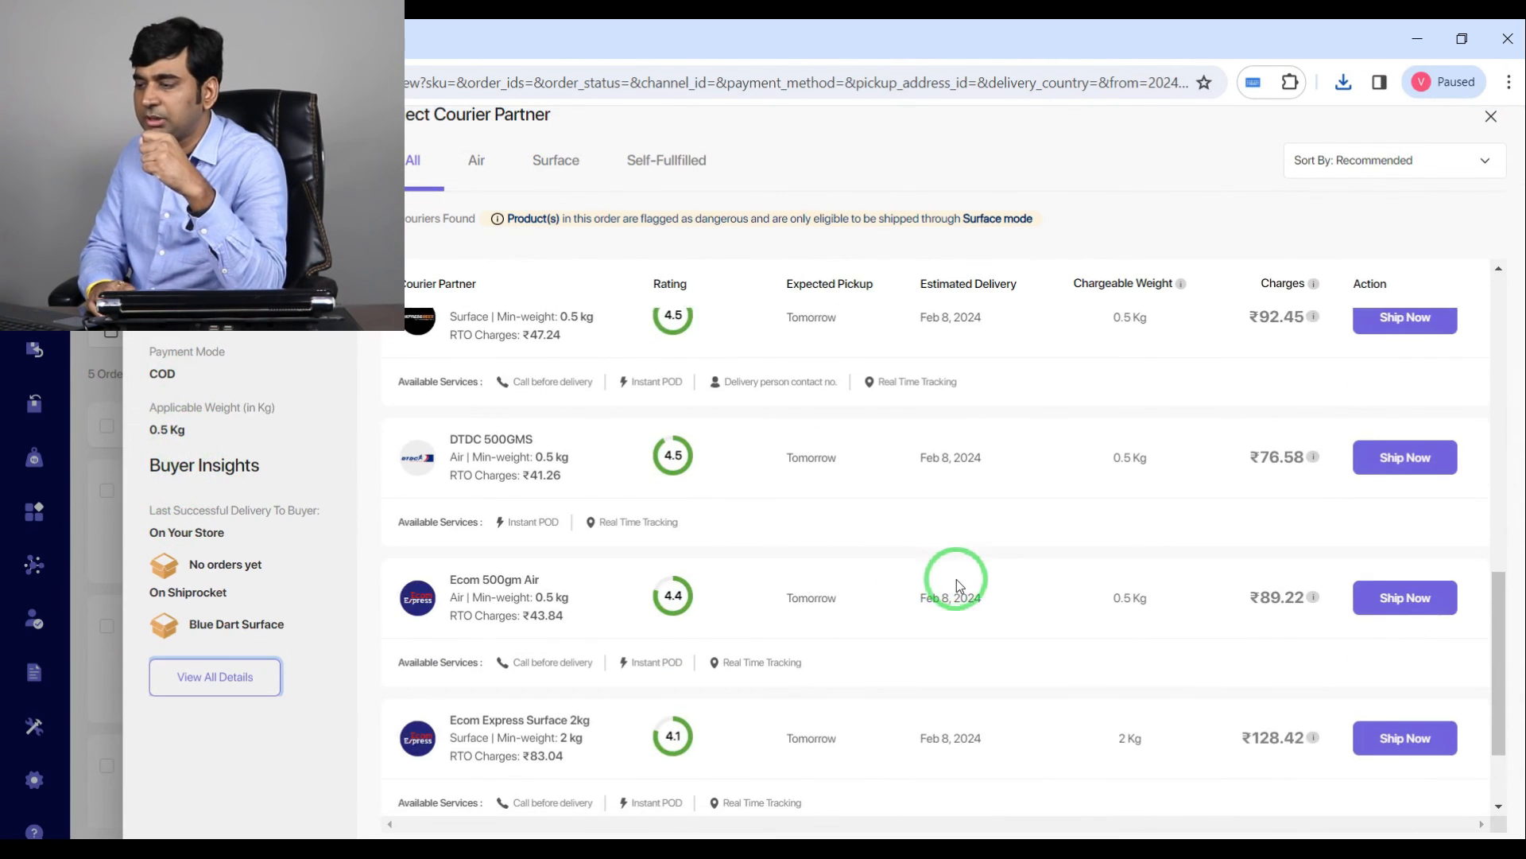
{"action": "scroll", "coordinate": [958, 605], "scroll_direction": "up", "scroll_amount": 7}
{"action": "scroll", "coordinate": [954, 612], "scroll_direction": "up", "scroll_amount": 5}
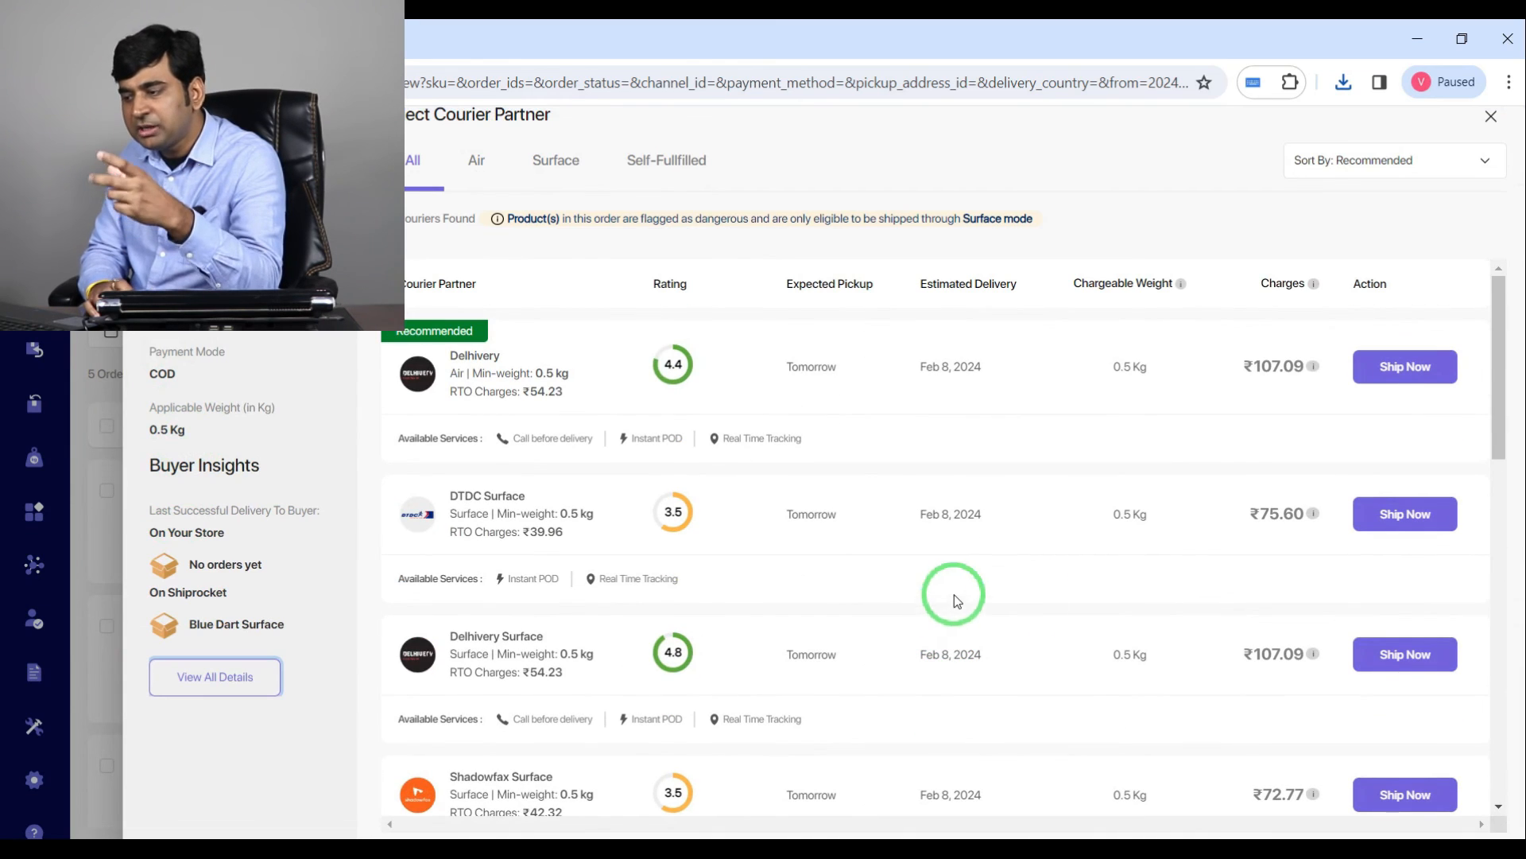
{"action": "scroll", "coordinate": [1090, 604], "scroll_direction": "down", "scroll_amount": 10}
{"action": "scroll", "coordinate": [1105, 656], "scroll_direction": "up", "scroll_amount": 6}
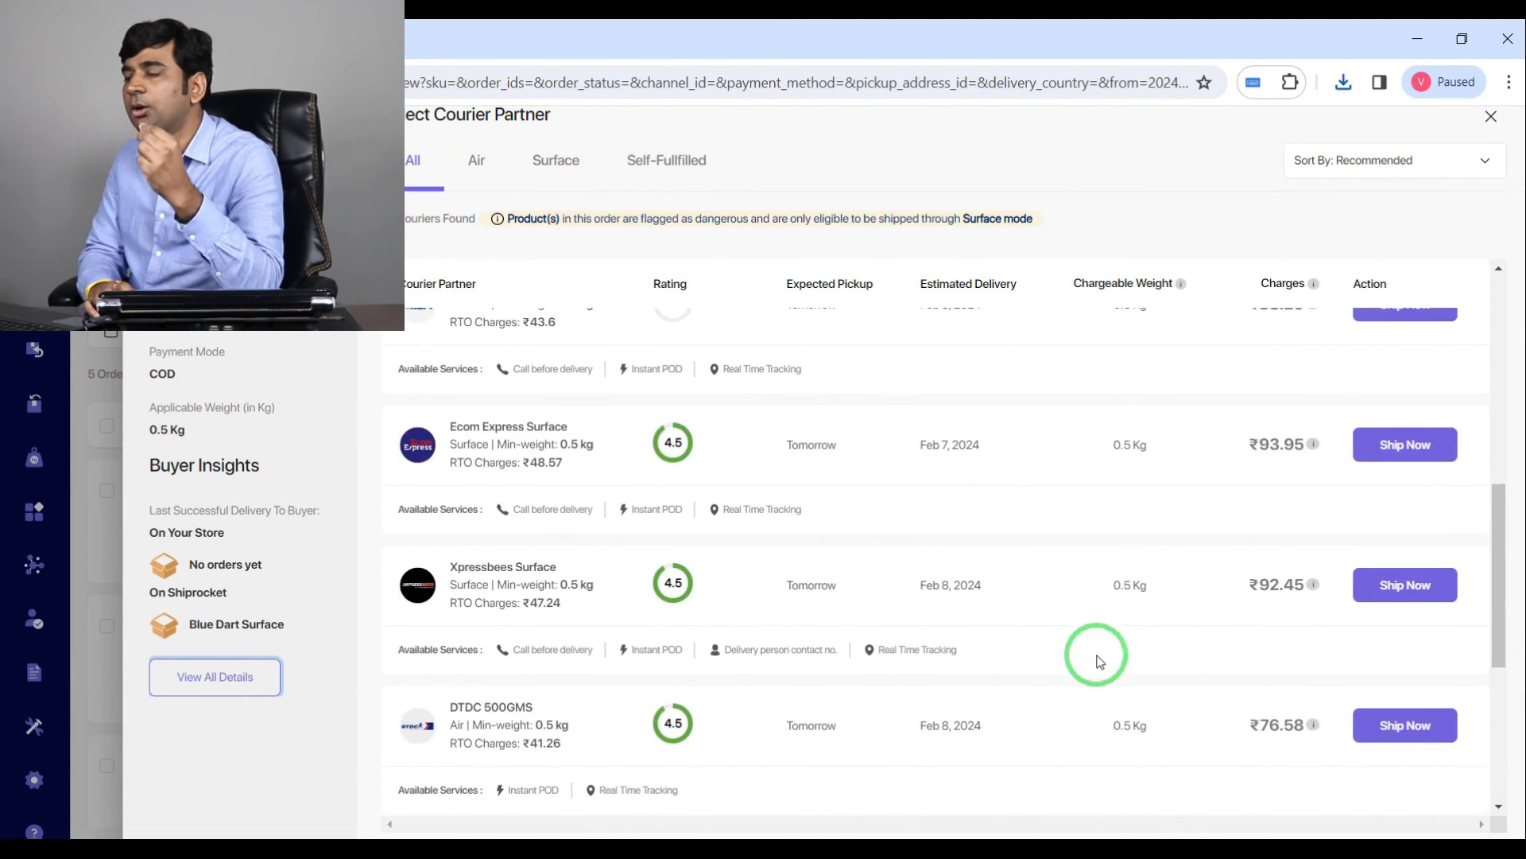
{"action": "scroll", "coordinate": [1125, 648], "scroll_direction": "down", "scroll_amount": 3}
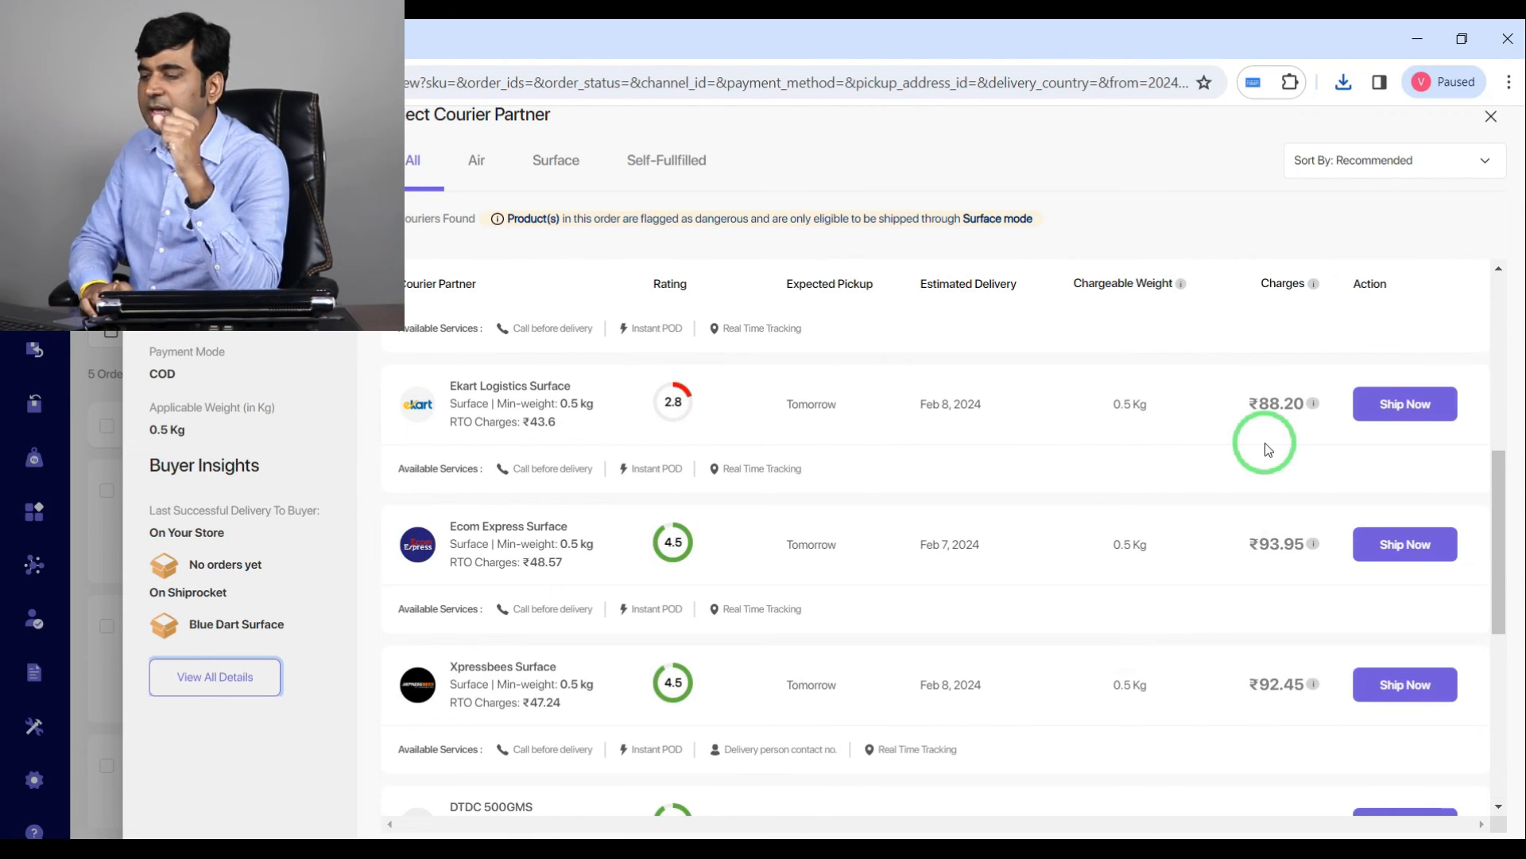
{"action": "scroll", "coordinate": [1383, 421], "scroll_direction": "up", "scroll_amount": 4}
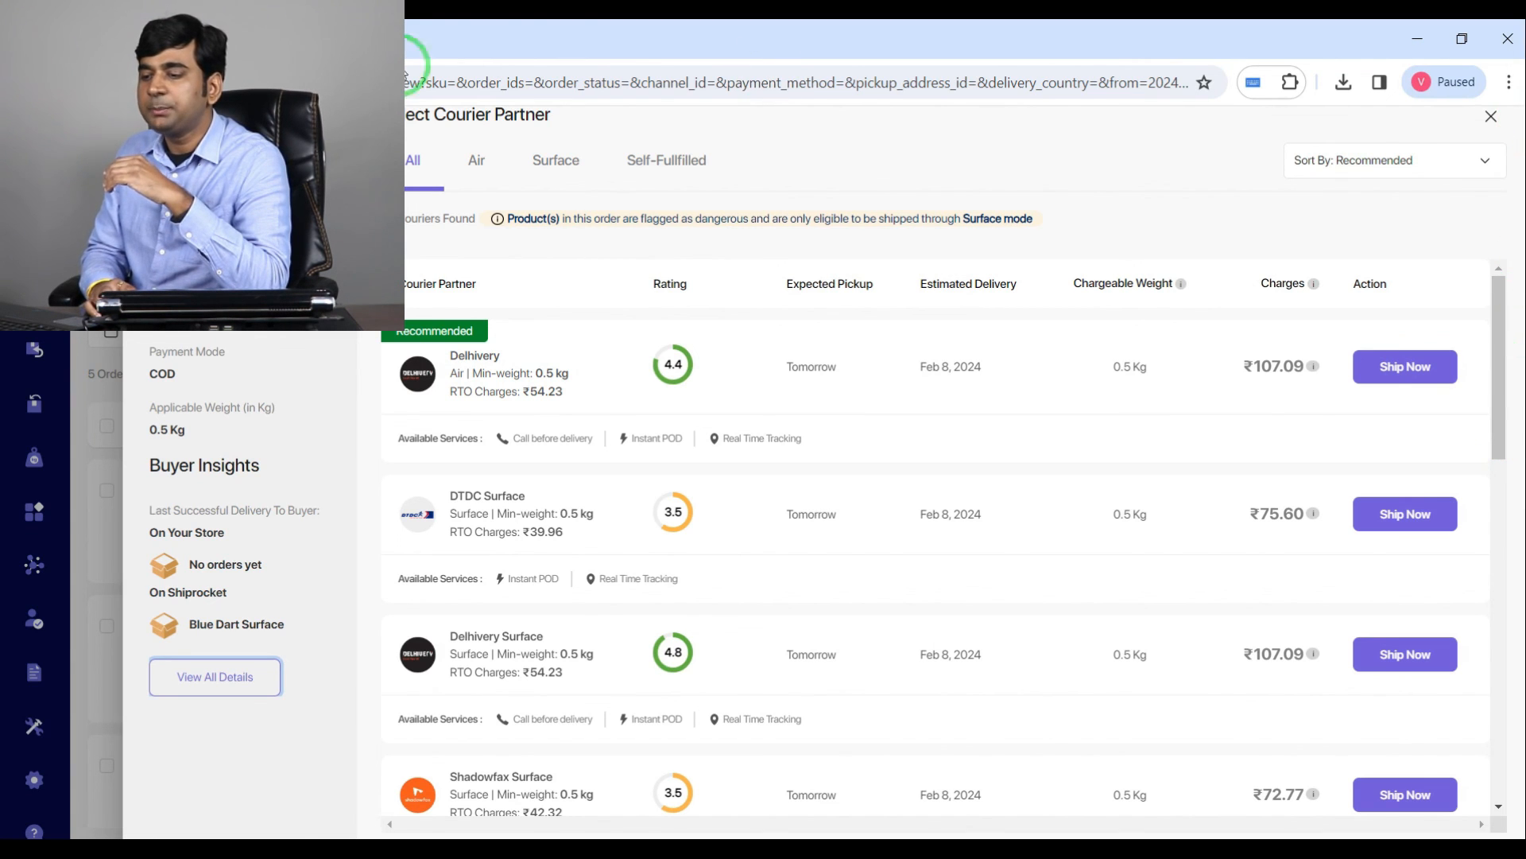
{"action": "left_click", "coordinate": [1491, 118]}
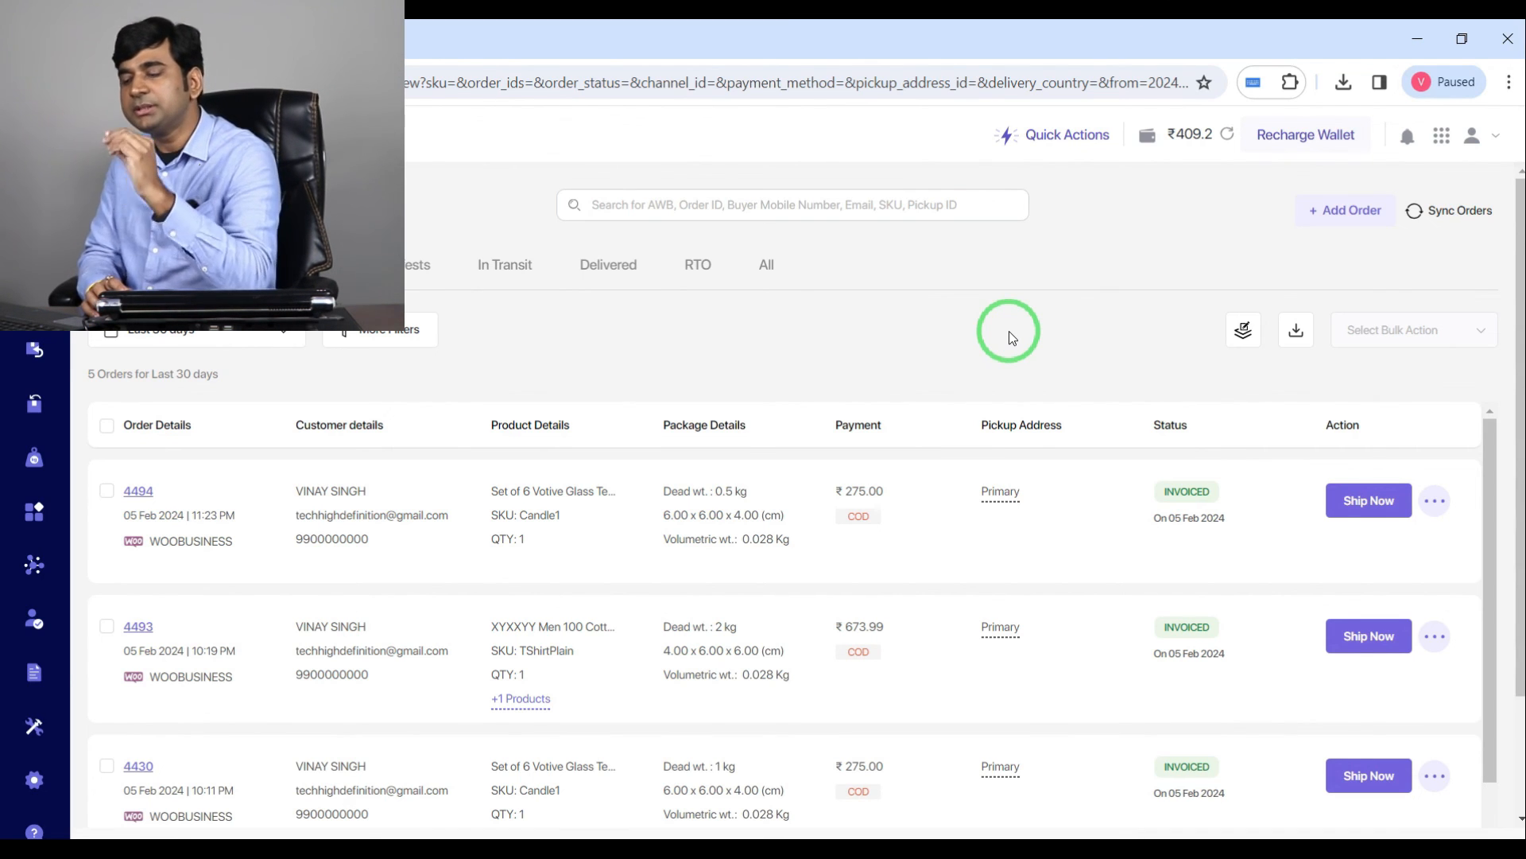
{"action": "scroll", "coordinate": [1009, 330], "scroll_direction": "down", "scroll_amount": 1}
{"action": "mouse_move", "coordinate": [989, 484]}
{"action": "scroll", "coordinate": [989, 484], "scroll_direction": "up", "scroll_amount": 1}
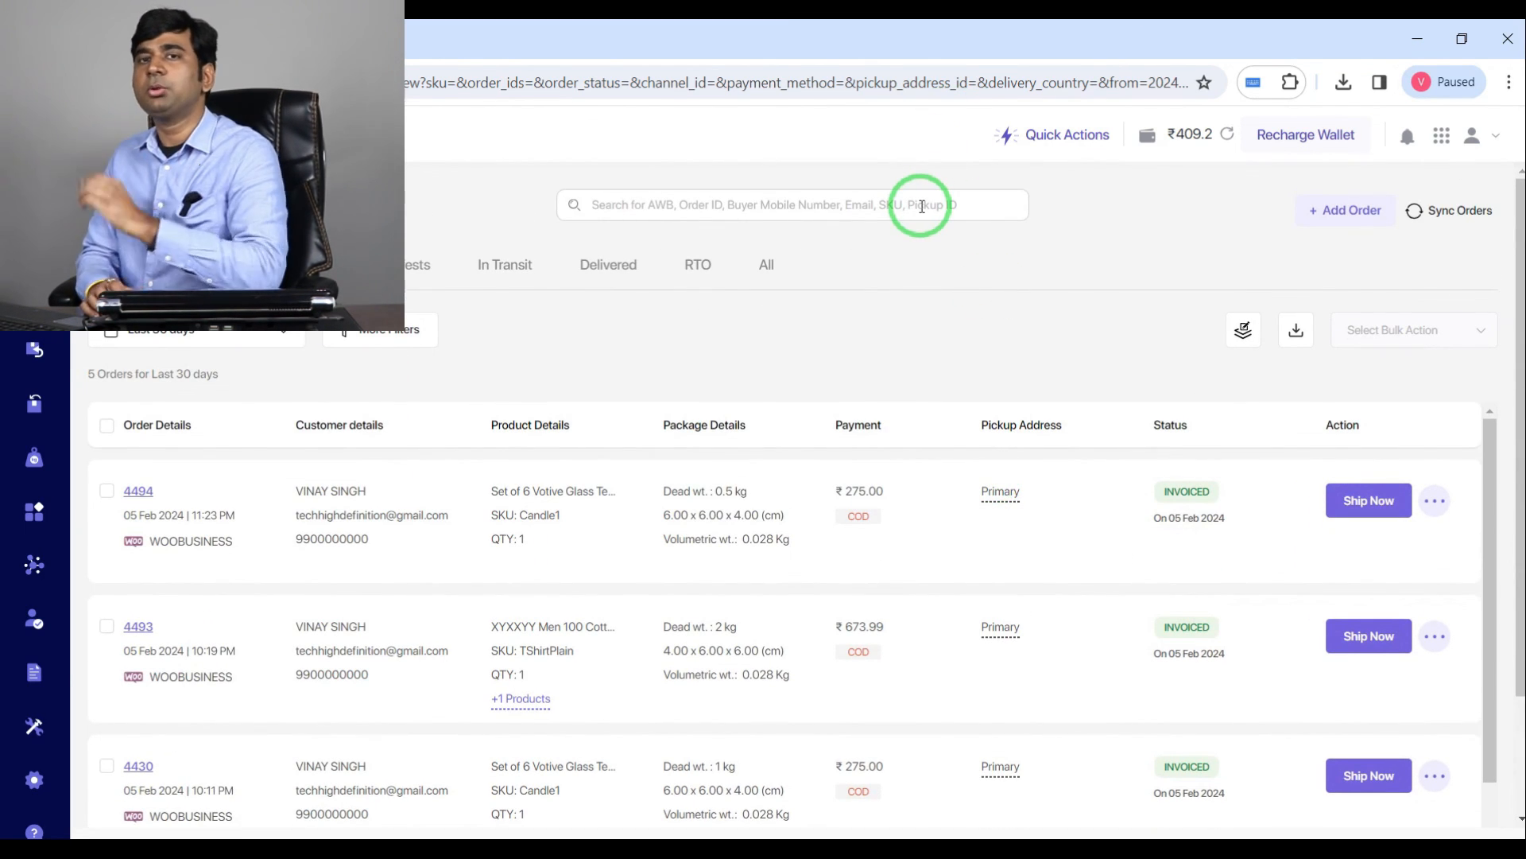
{"action": "key", "text": "Return"}
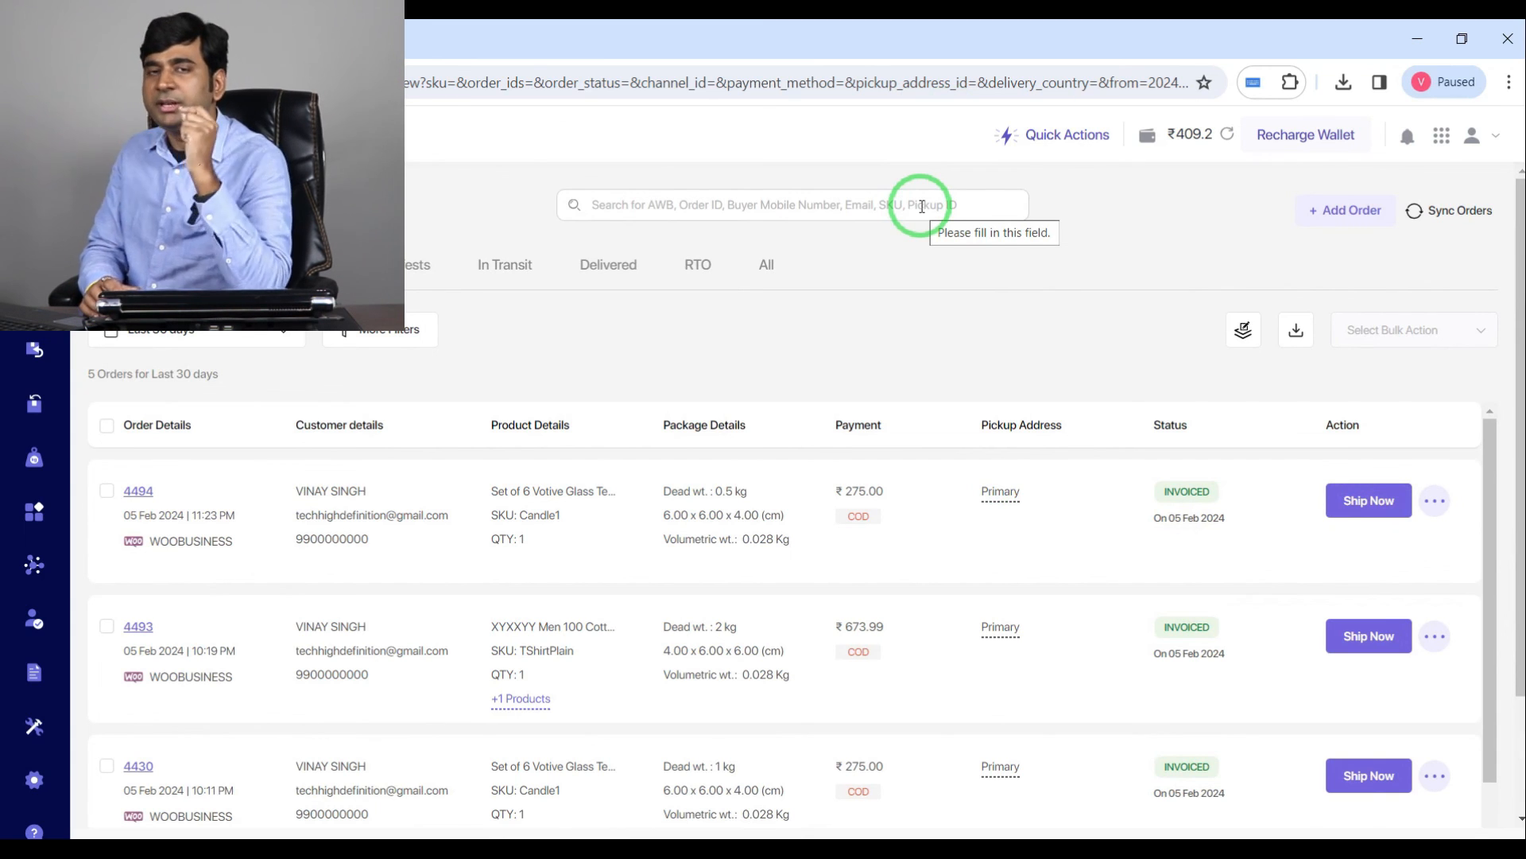